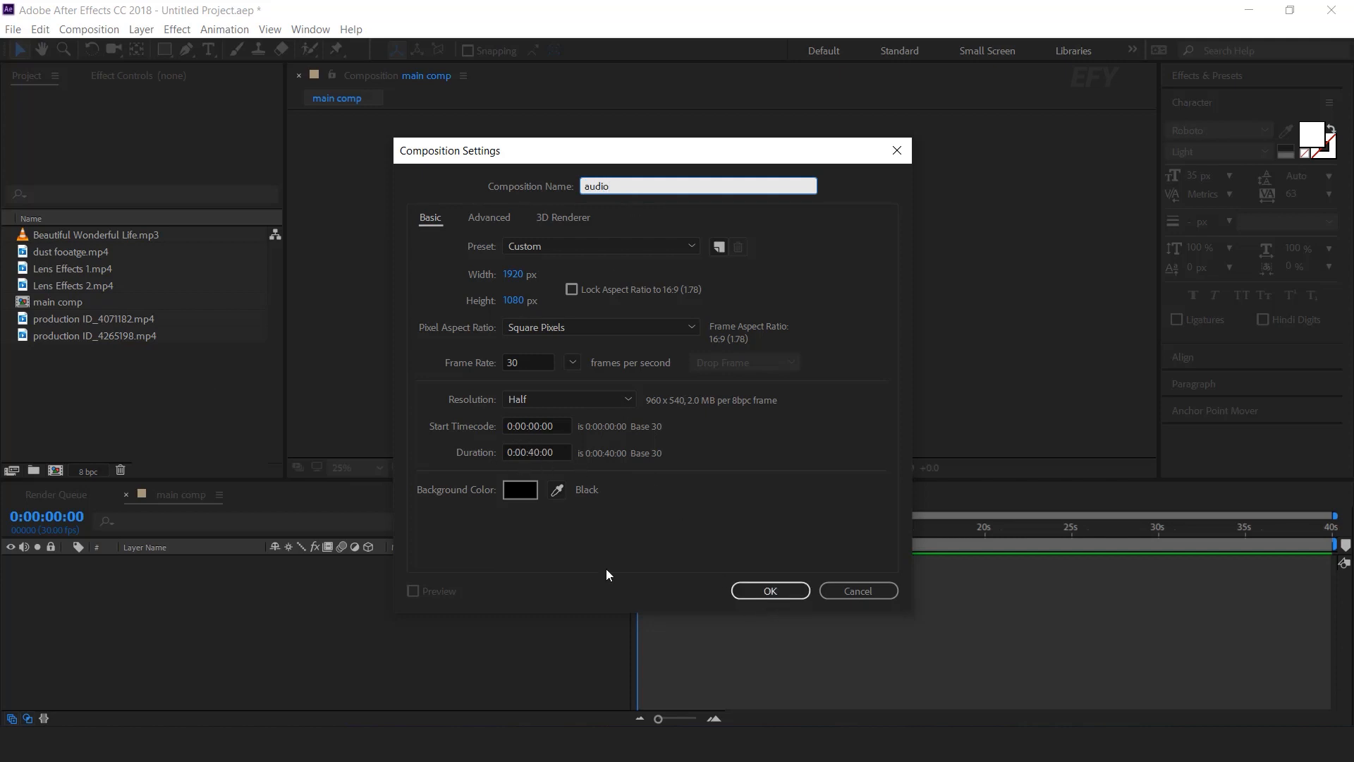
Step: Create the 40-second 1920 x 1080 composition "audio" and add Beautiful Wonderful Life.mp3 to it
click(789, 590)
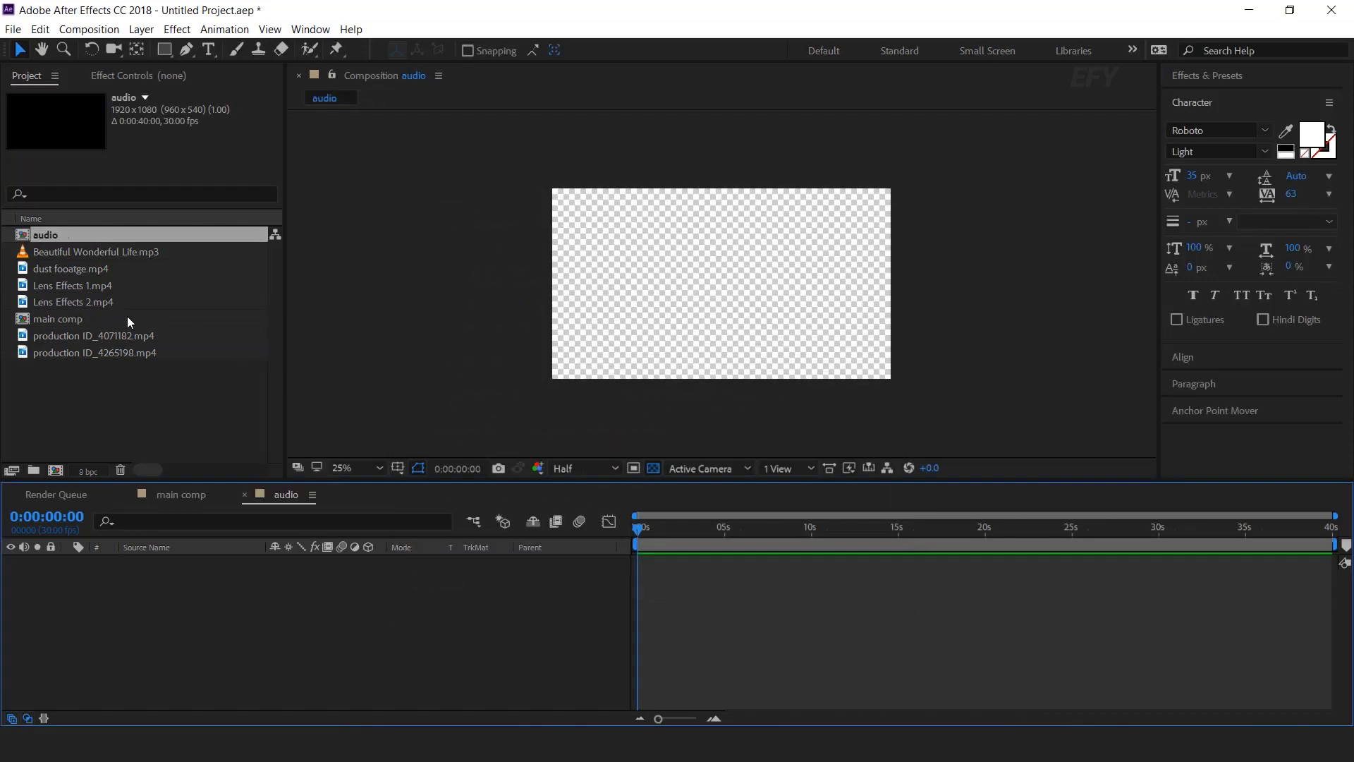
click(30, 256)
drag(28, 257, 196, 607)
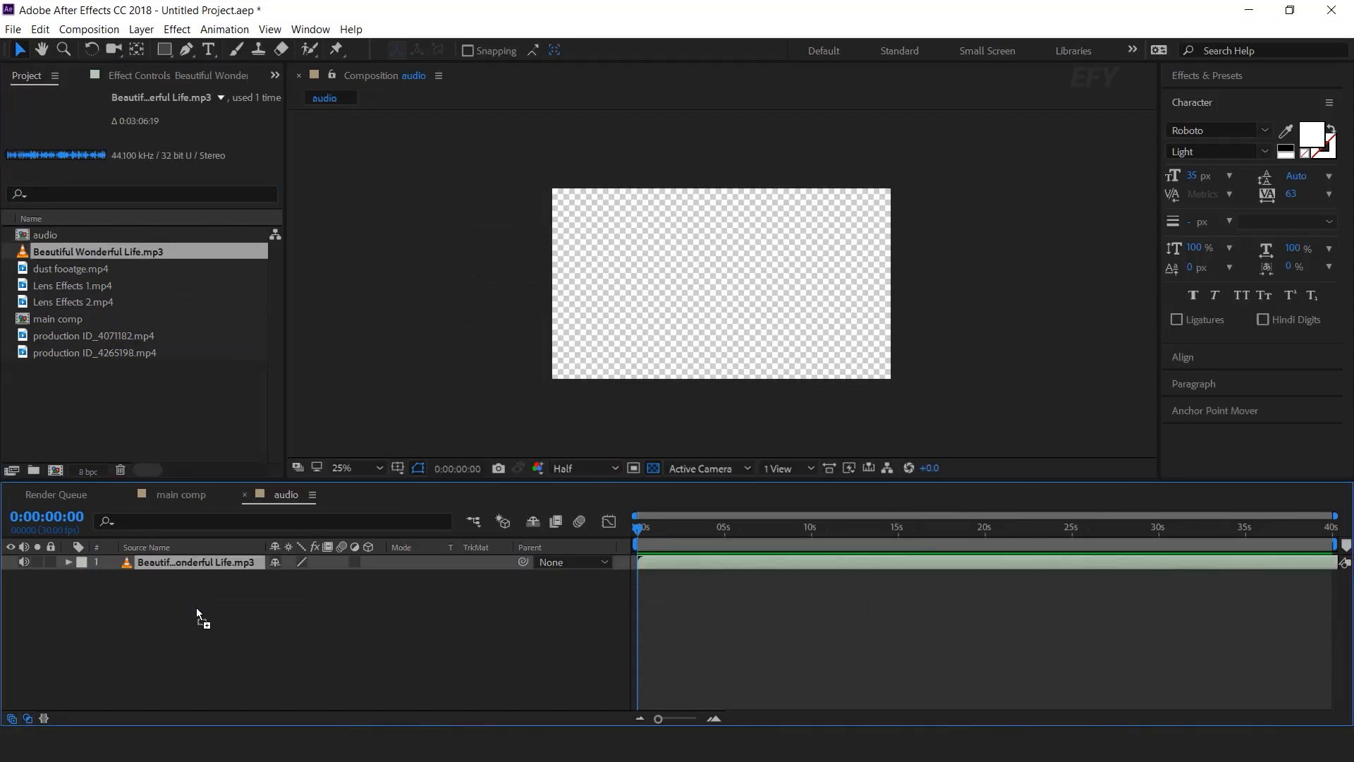
Step: Show the music layer's waveform and play the opening seconds of the track
click(217, 569)
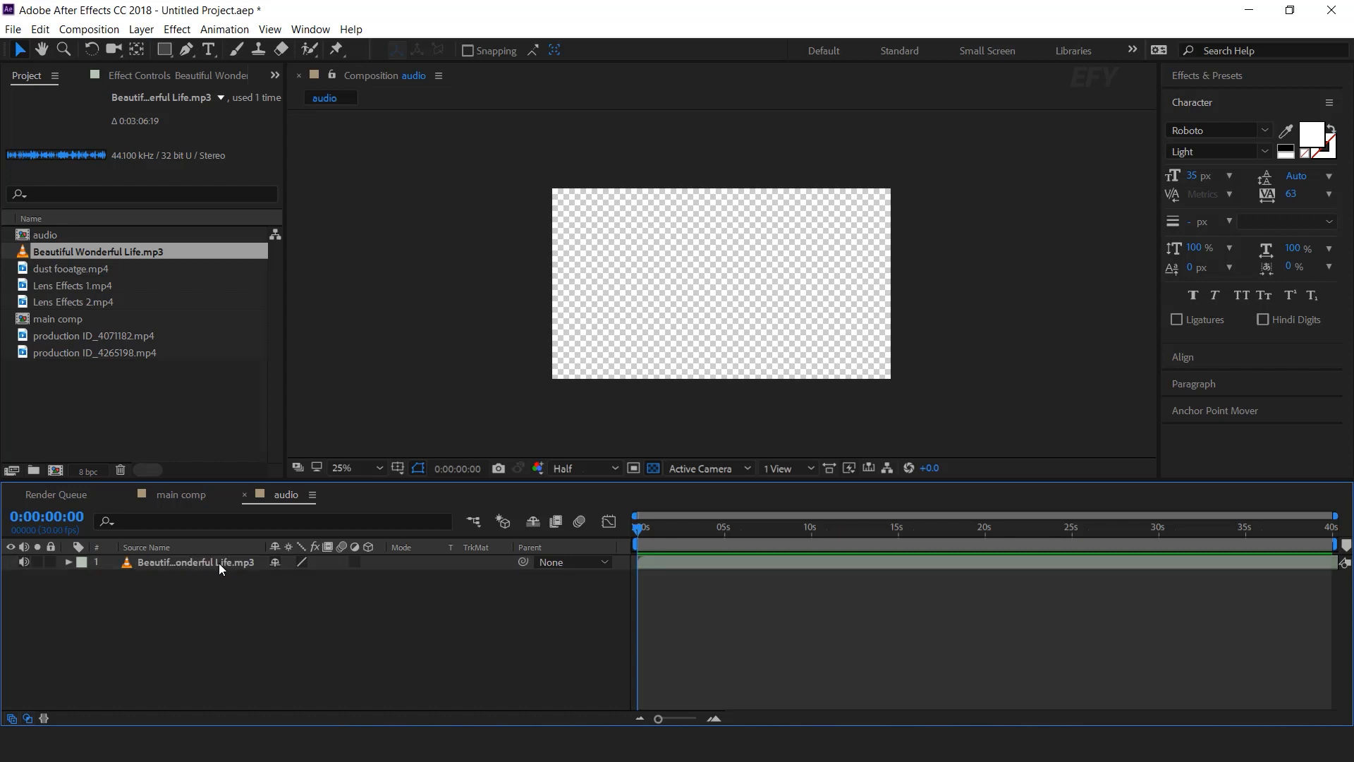
click(219, 565)
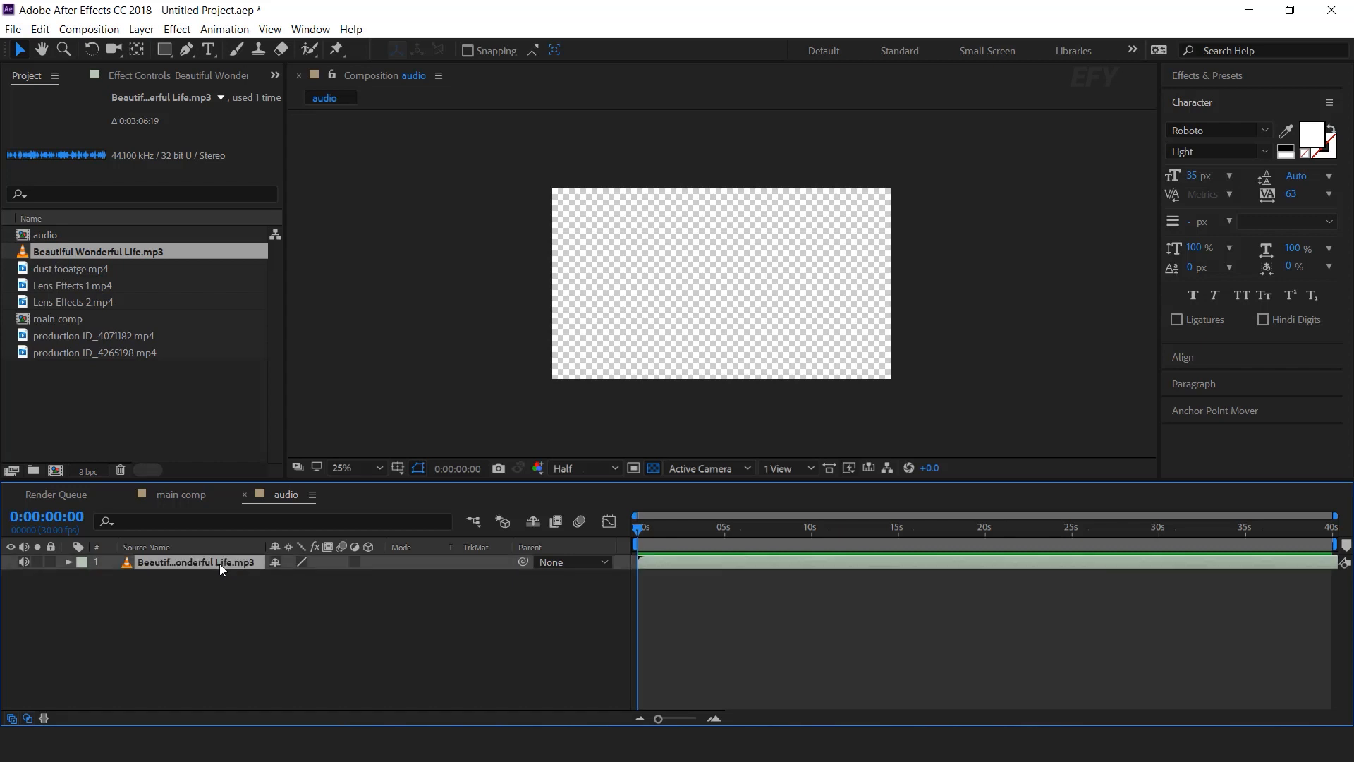
key(l)
key(l)
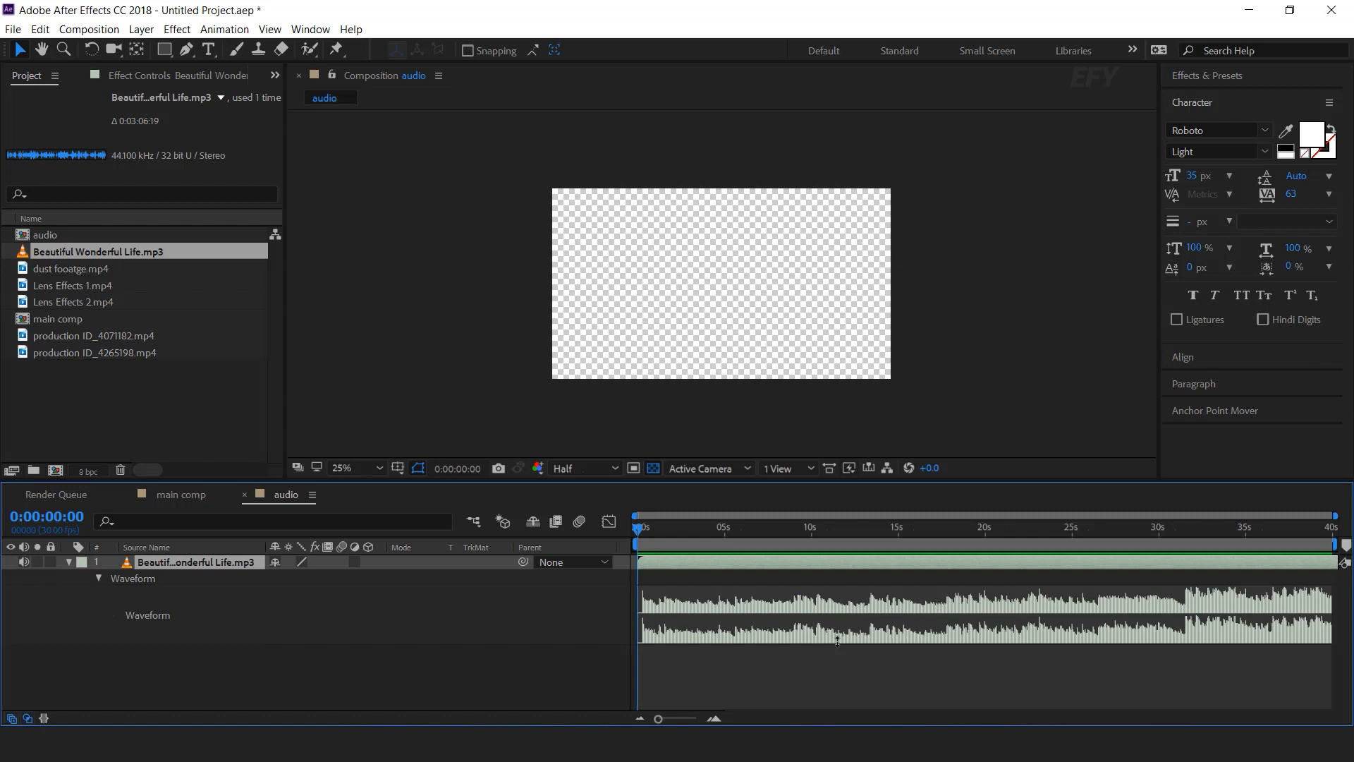
key(space)
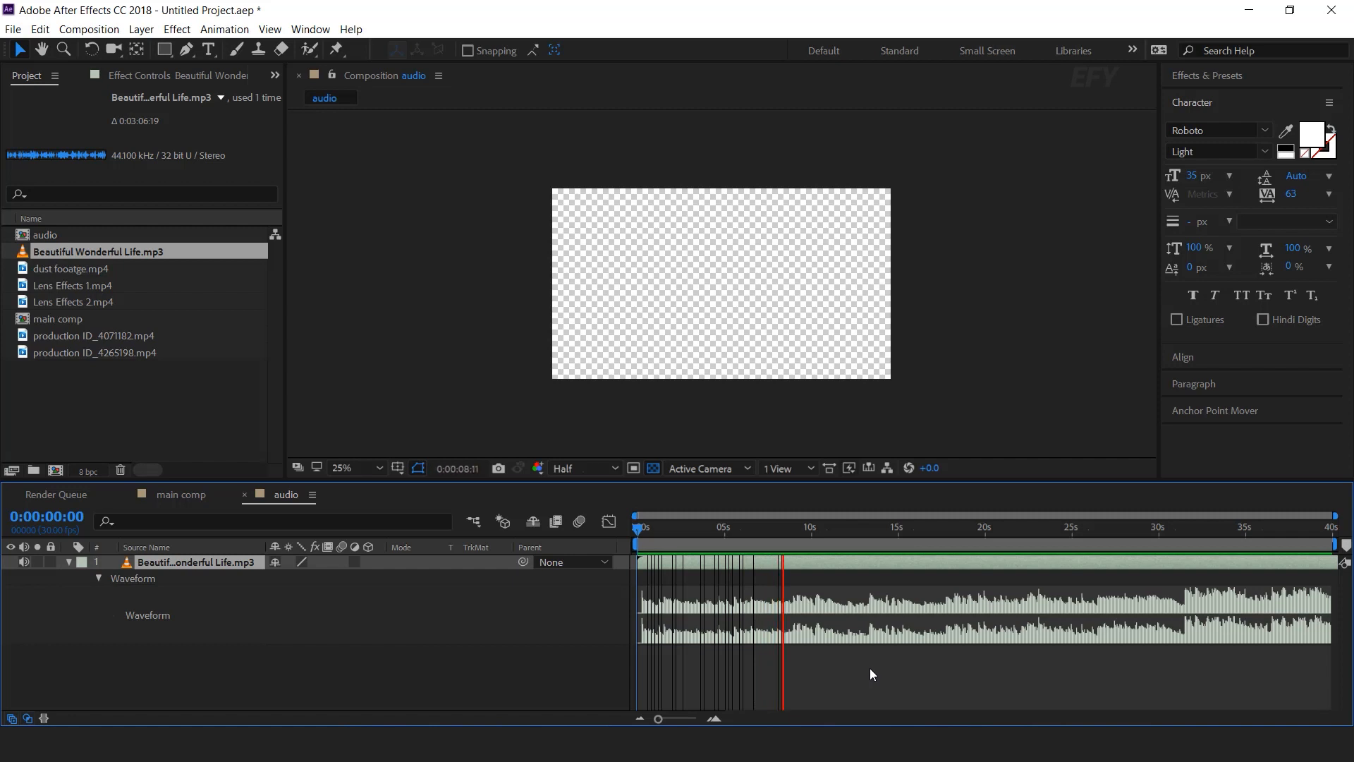
key(space)
Step: Trim the music layer's start at 0:00:08:26, shift the layer to begin at 0:00:00:00, and collapse its waveform
click(791, 527)
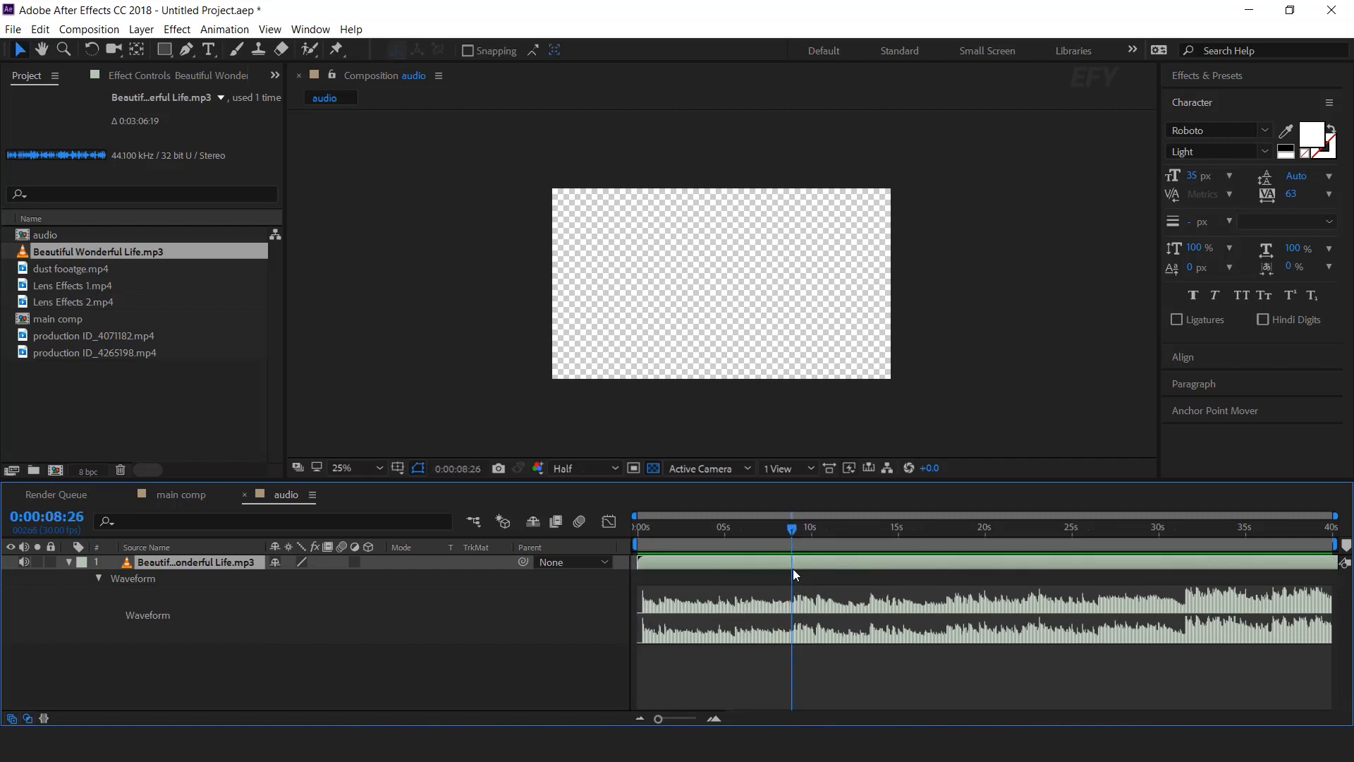
key(alt+bracketleft)
click(661, 527)
key(Home)
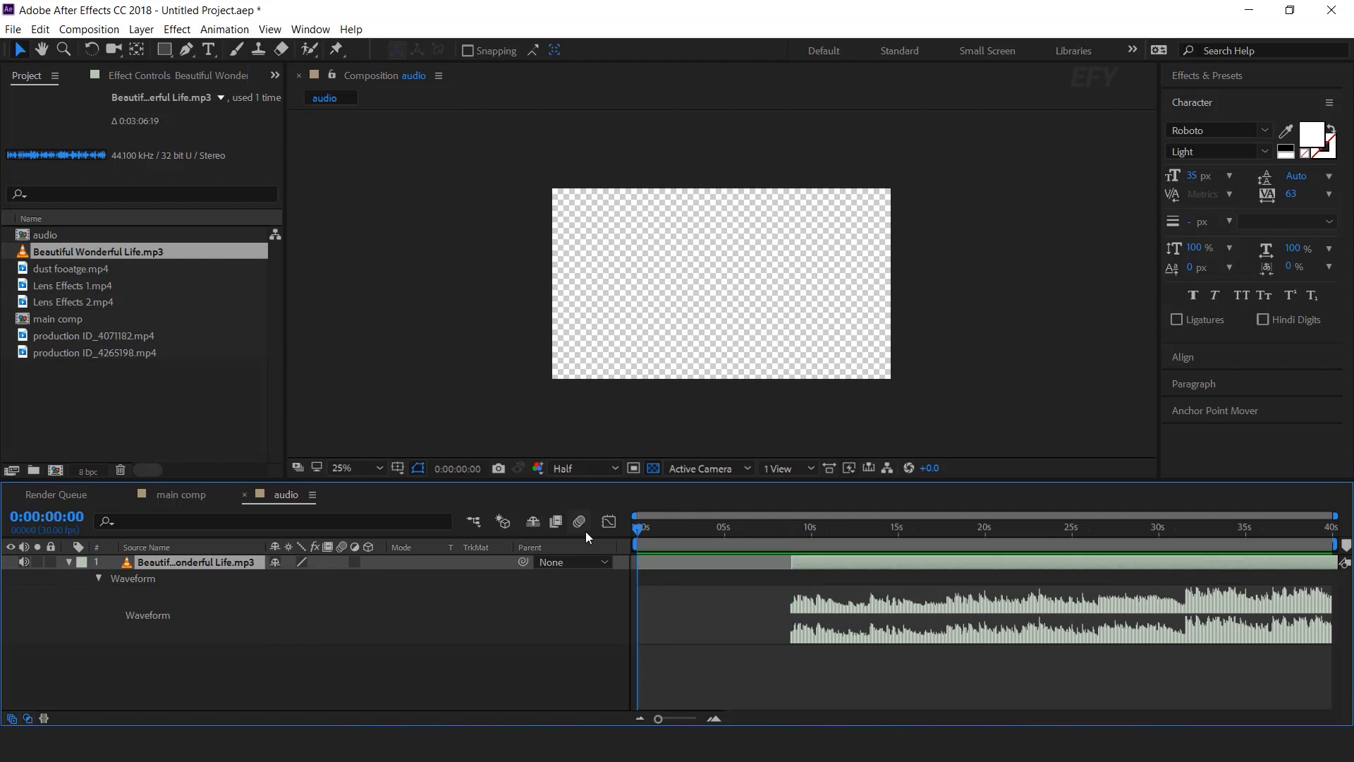
key(bracketleft)
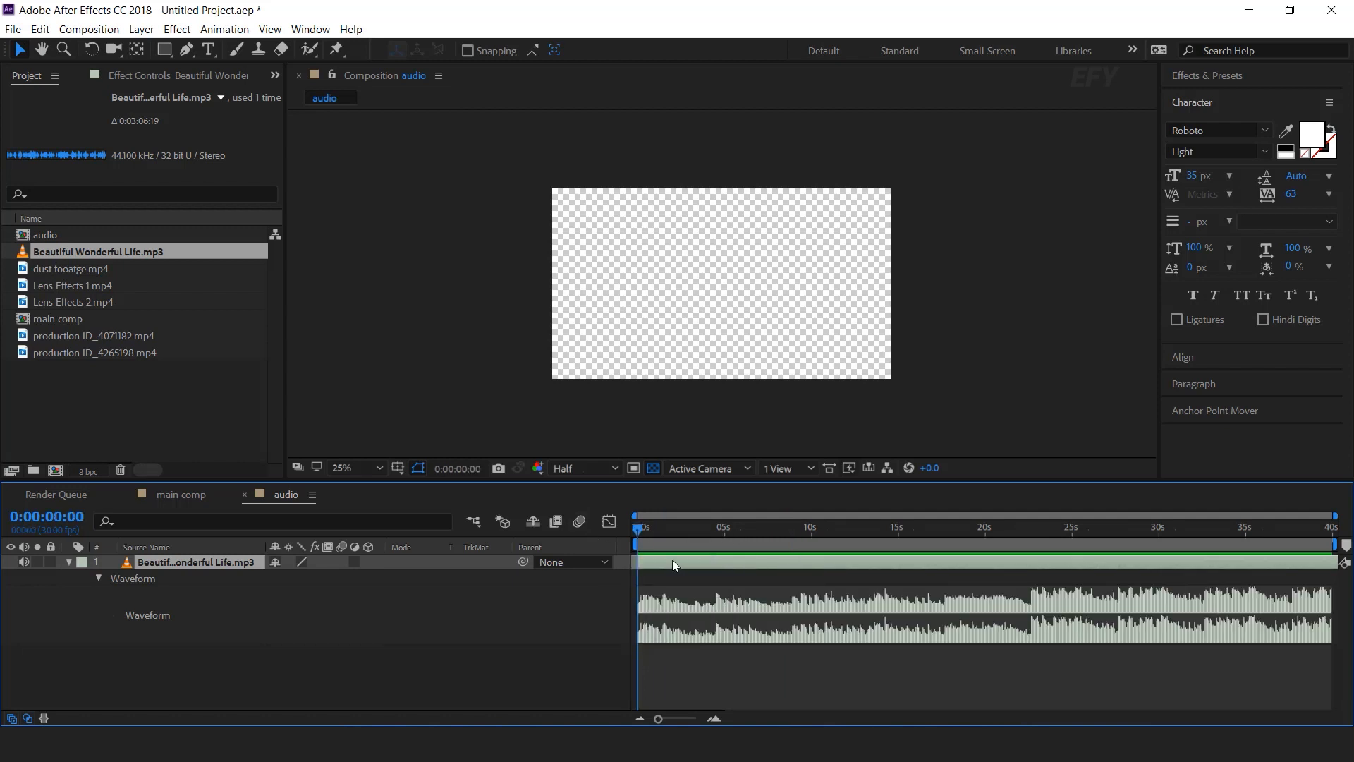
click(65, 562)
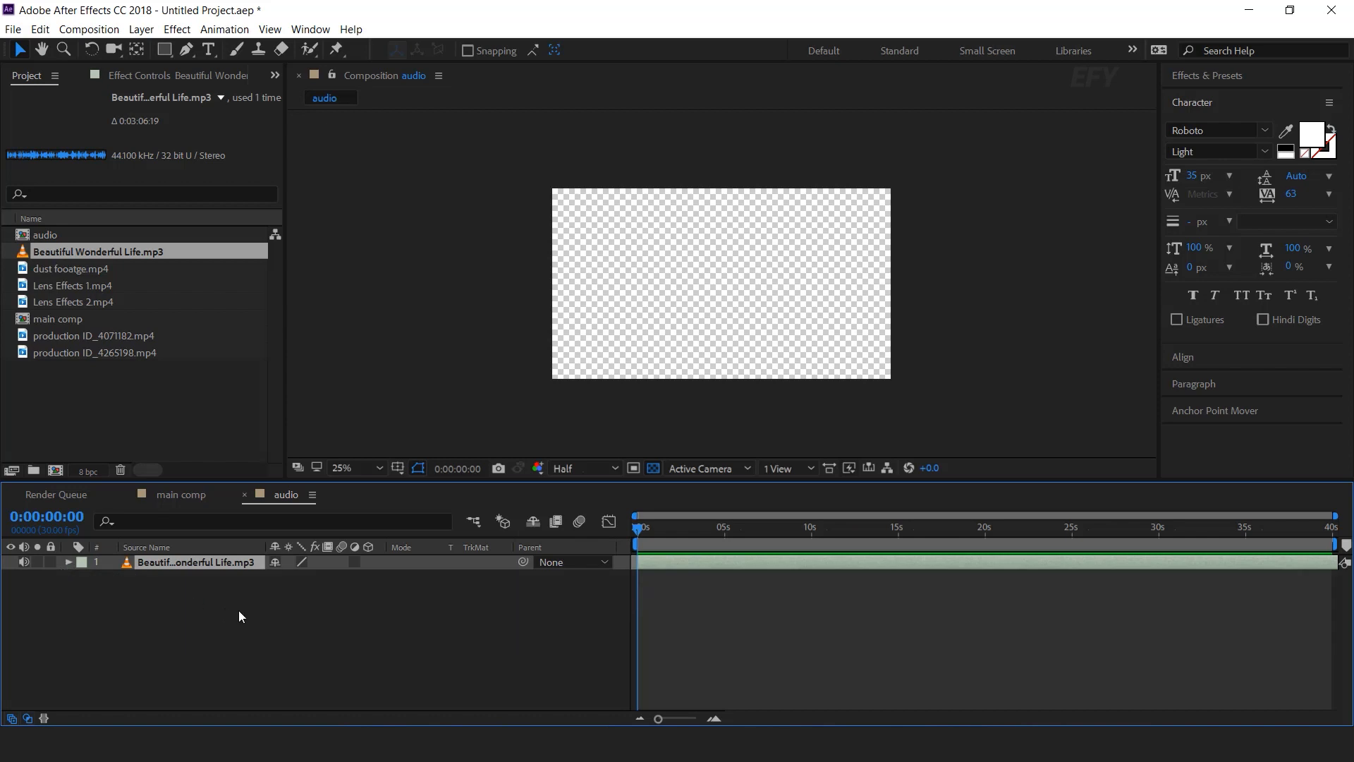
click(285, 640)
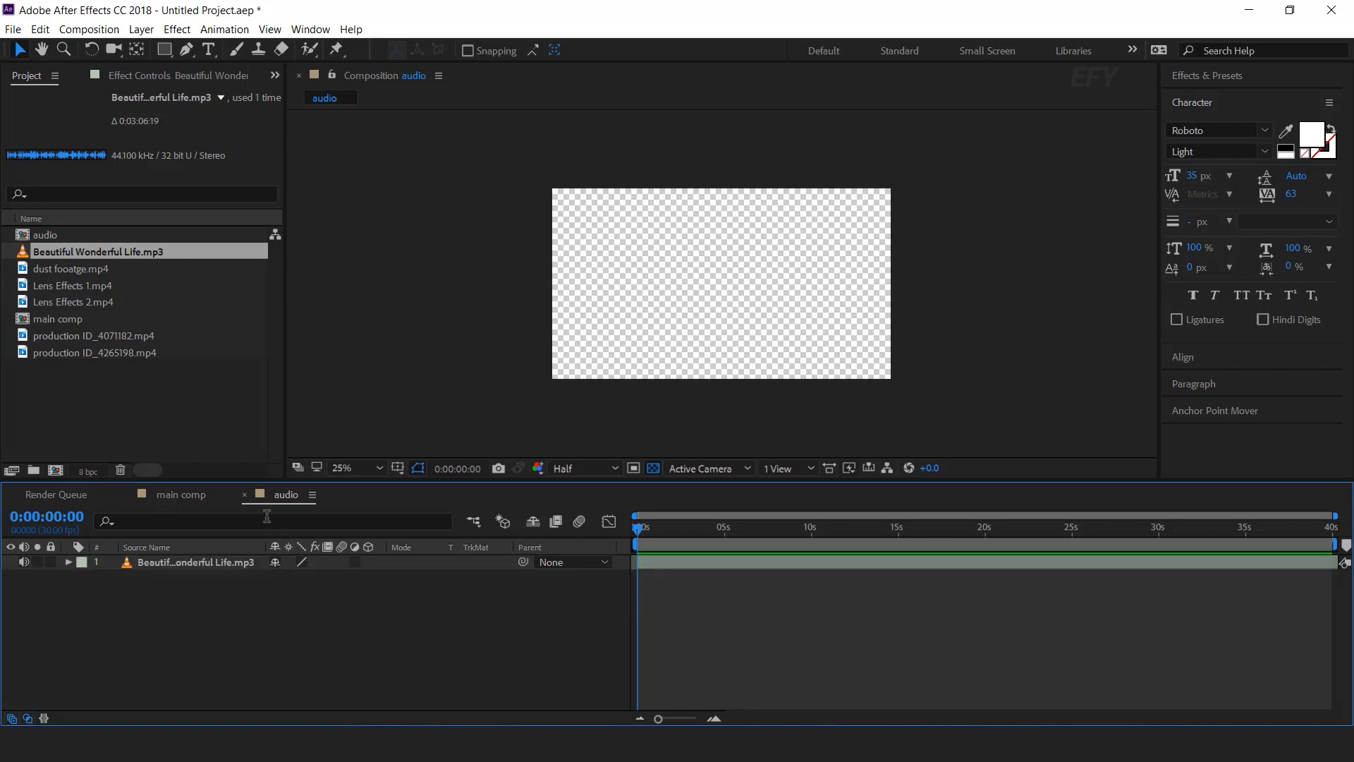
Step: Close the audio composition and nest it as a layer in main comp
click(245, 494)
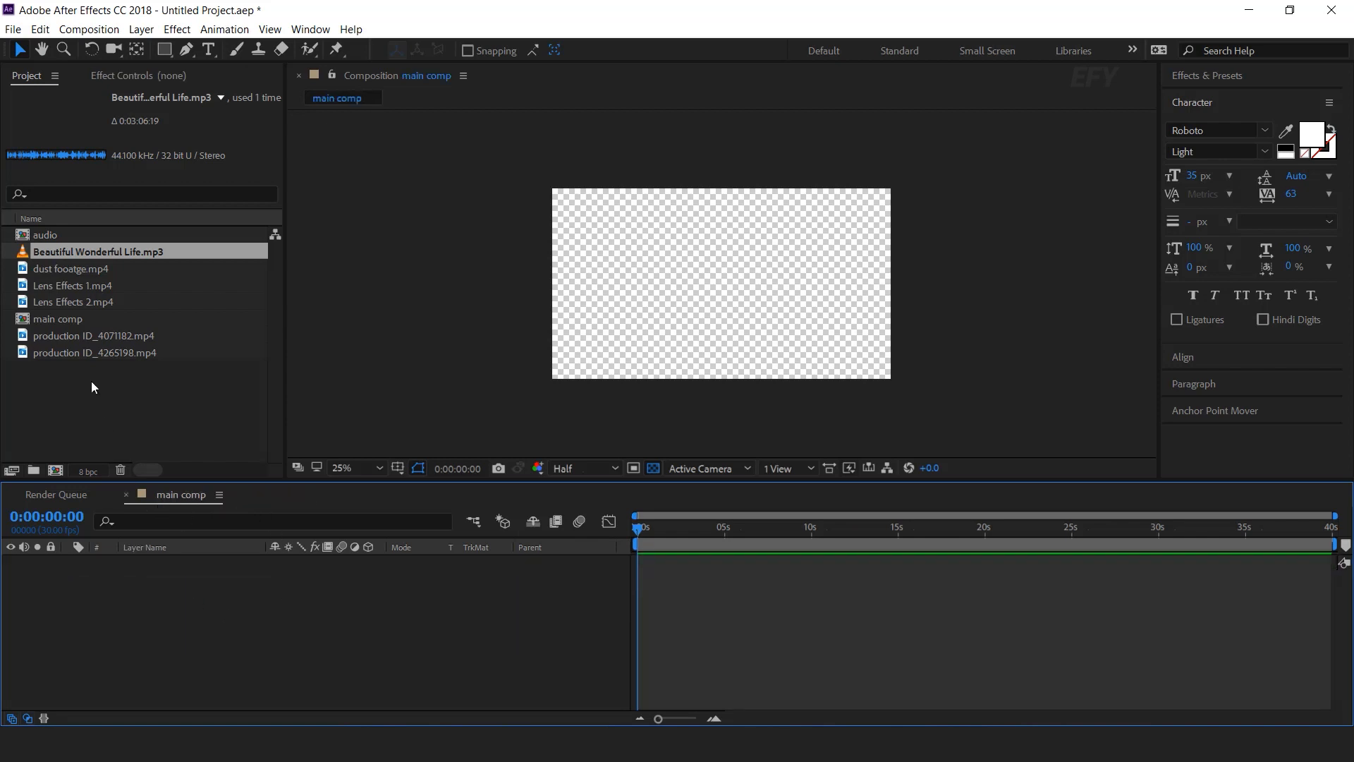
drag(42, 234, 159, 585)
click(159, 583)
scroll(299, 624, up, 3)
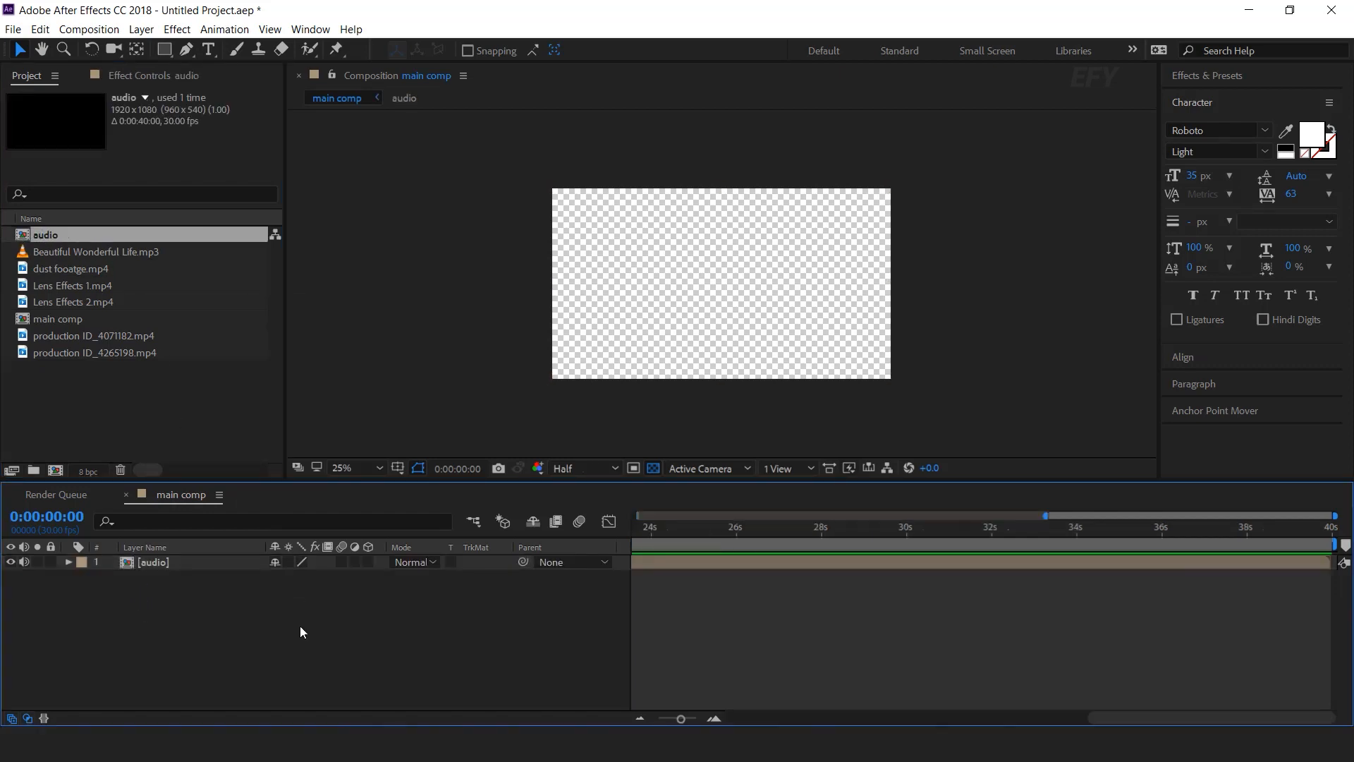
Step: Create a new 1920 x 1080, 30 fps, 40-second composition named "placeholder"
click(174, 401)
key(ctrl+n)
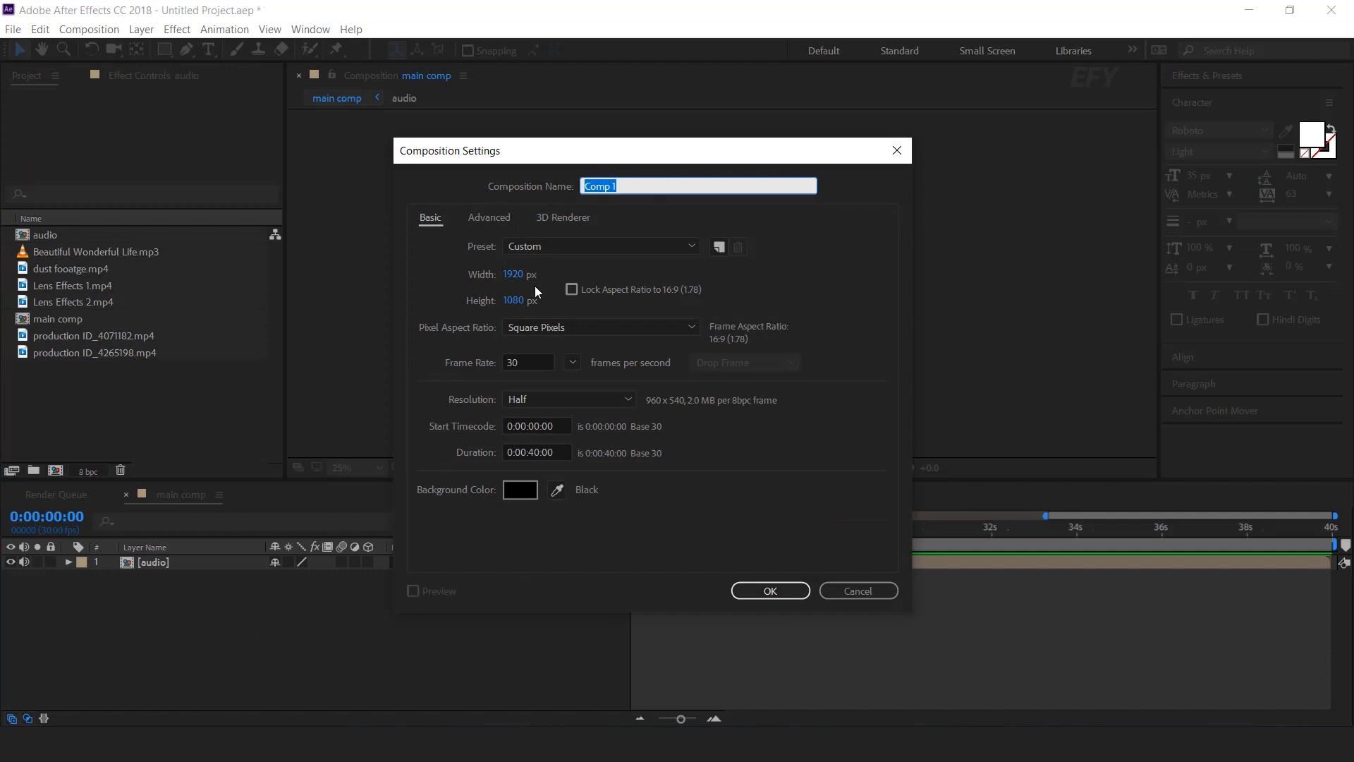
text(placeholder)
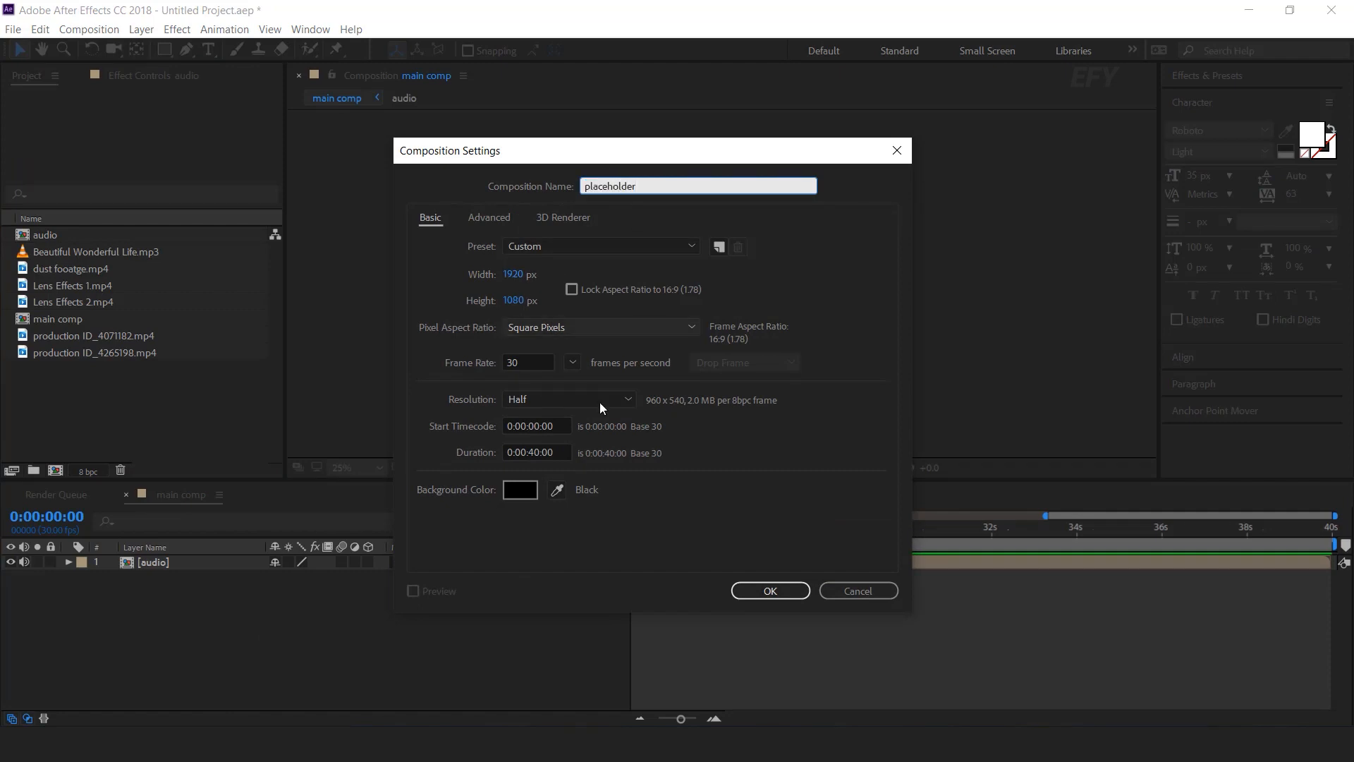
click(777, 593)
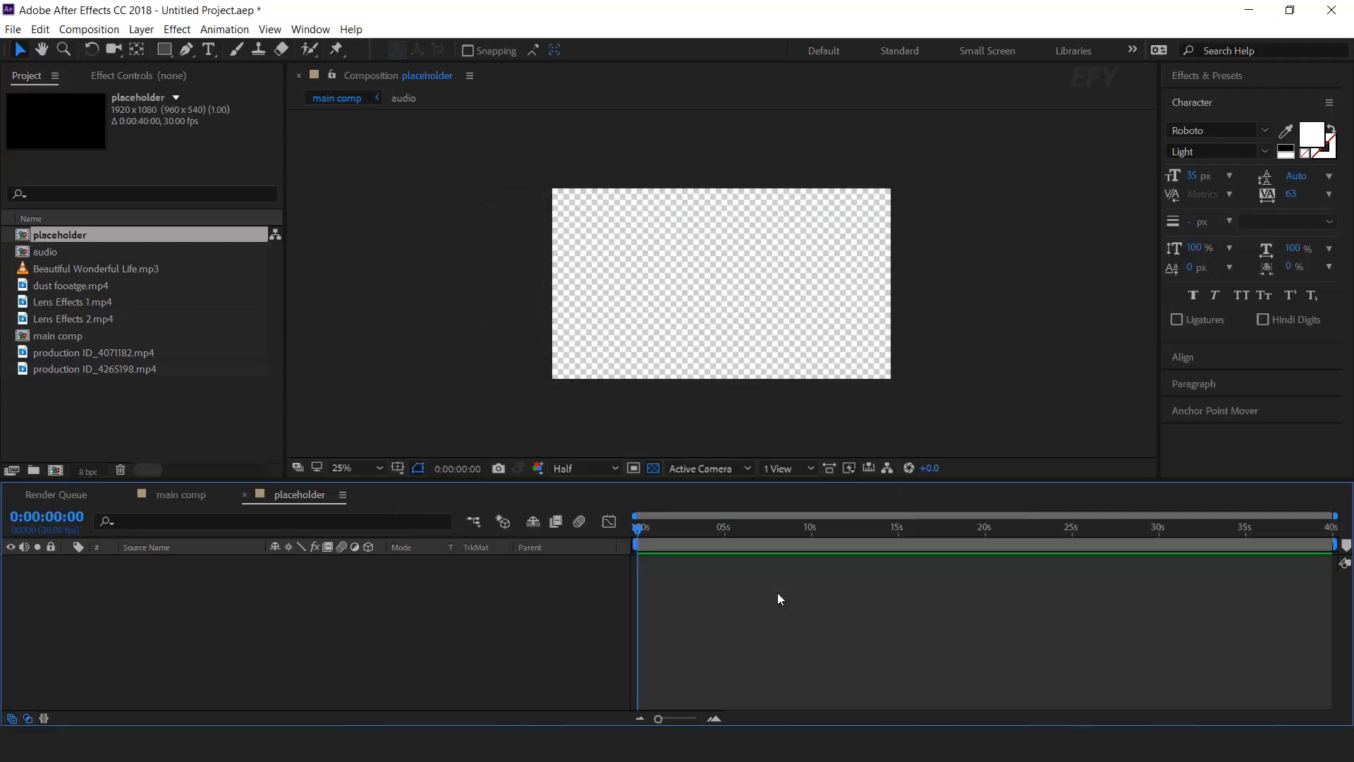
Step: Add production ID_4071182.mp4 to the placeholder composition, with production ID_4265198.mp4 on the layer beneath it
click(121, 384)
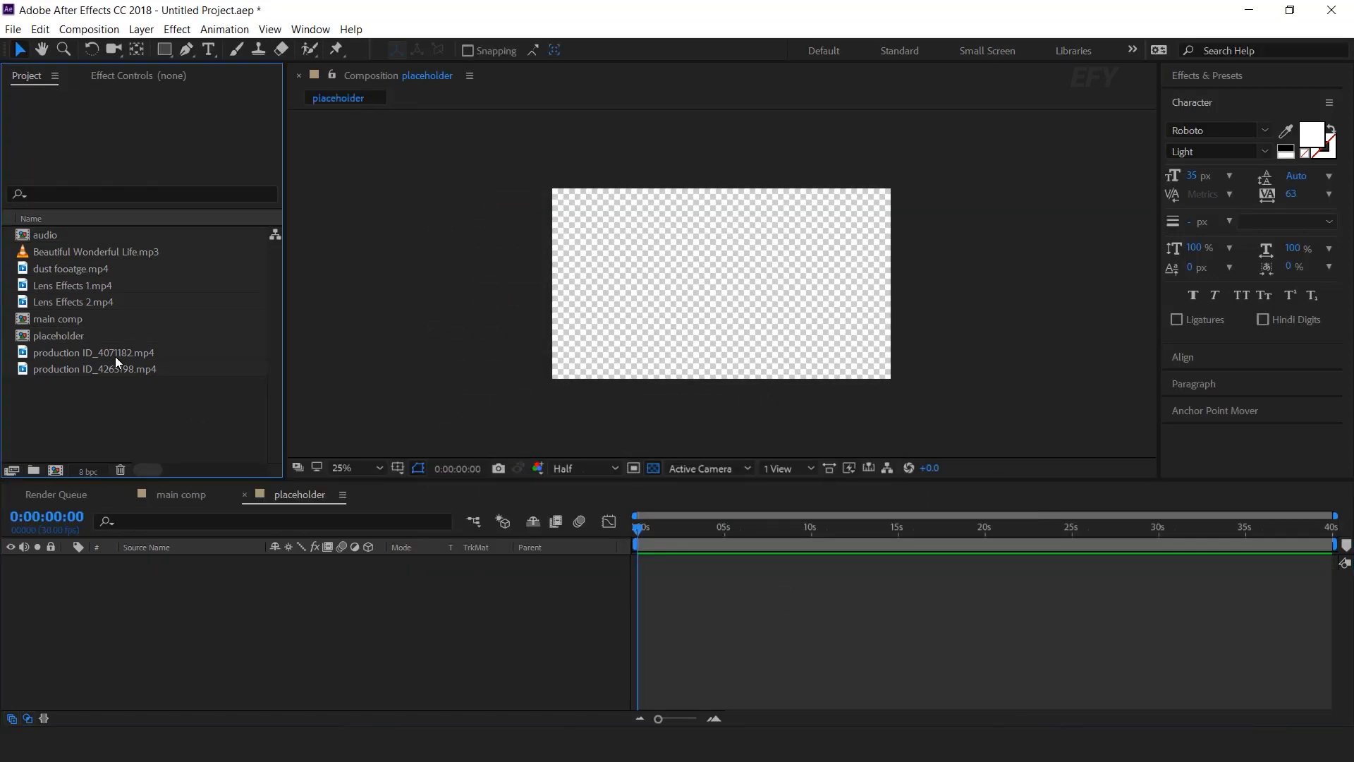
click(115, 357)
click(111, 366)
click(36, 351)
drag(36, 351, 260, 604)
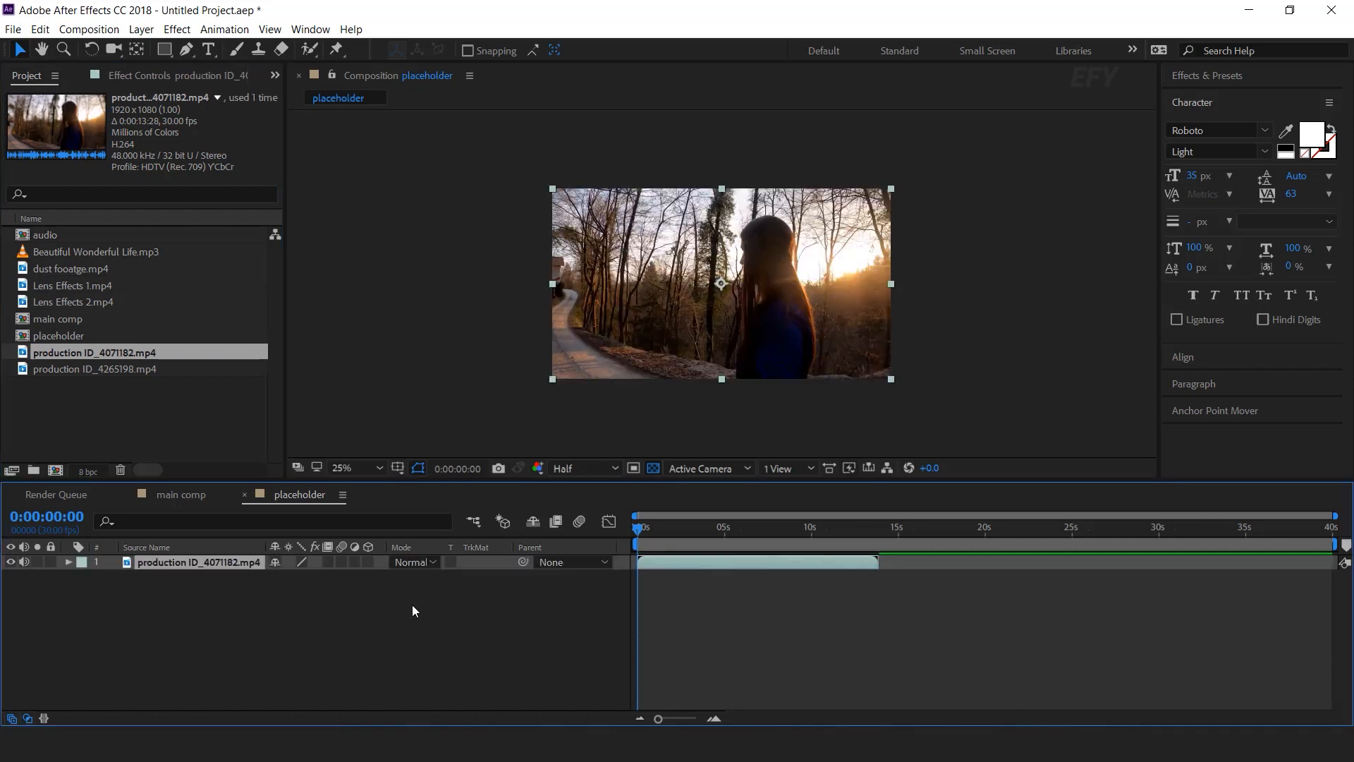
click(20, 371)
drag(283, 541, 290, 582)
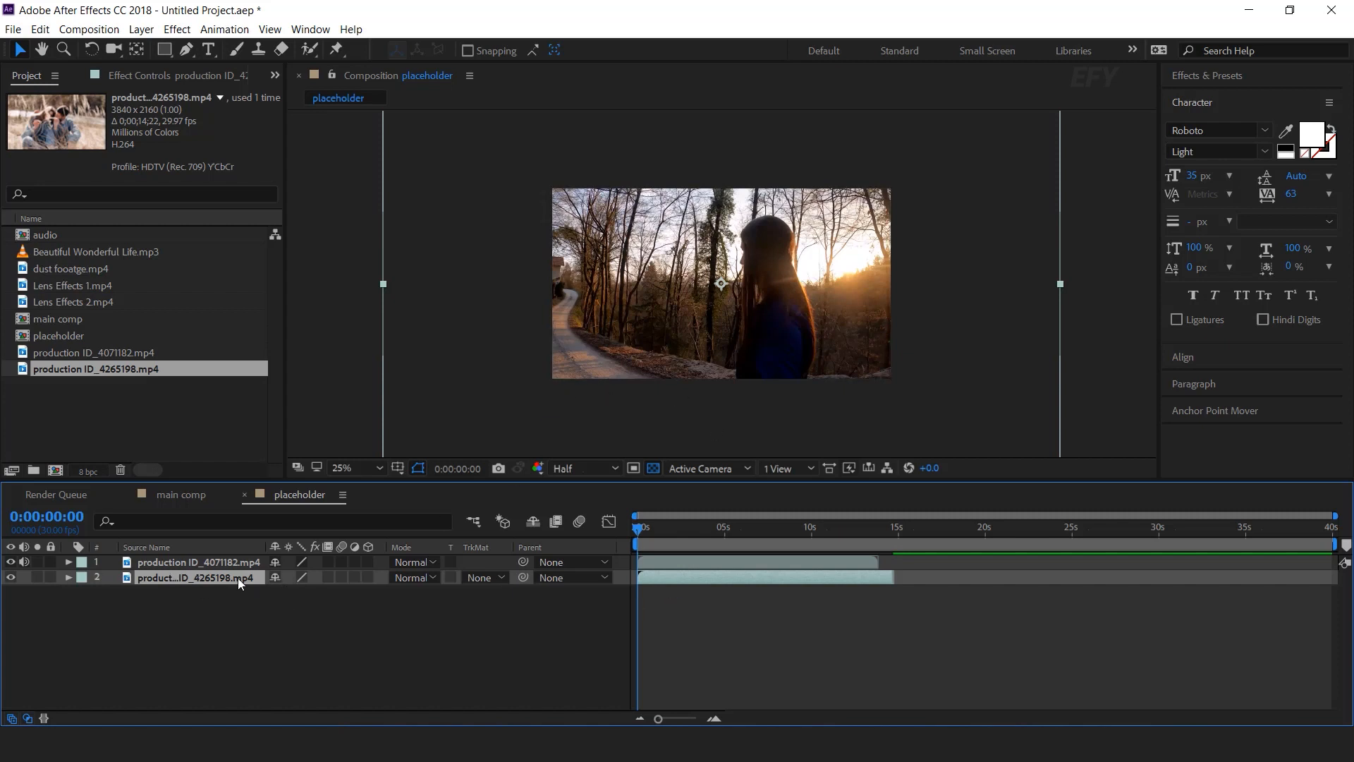
Step: Set the scale of the production ID_4265198.mp4 layer to 50% and collapse its properties
key(s)
click(322, 593)
text(50)
key(Return)
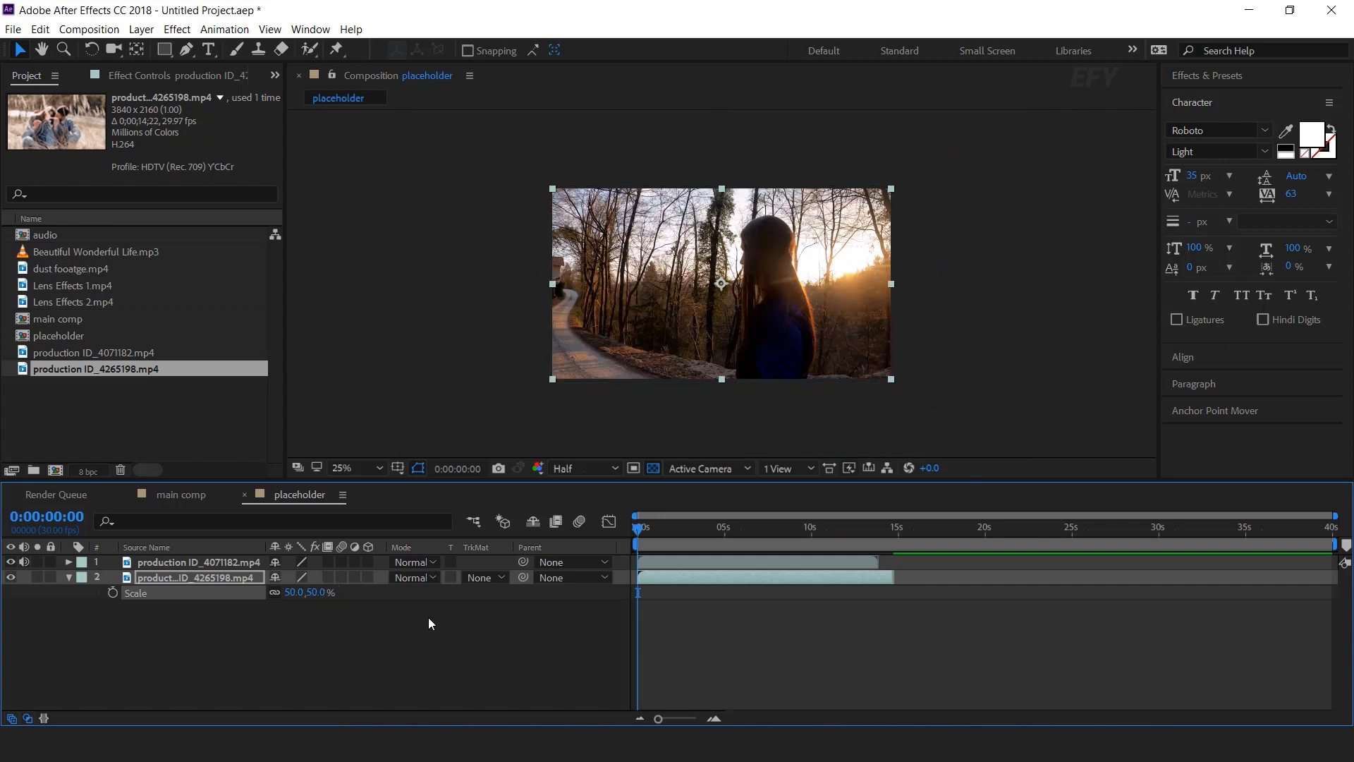
click(67, 577)
Step: Shift the production ID_4265198.mp4 layer to start where the first clip ends, and check the frames around the cut
drag(764, 577, 1030, 569)
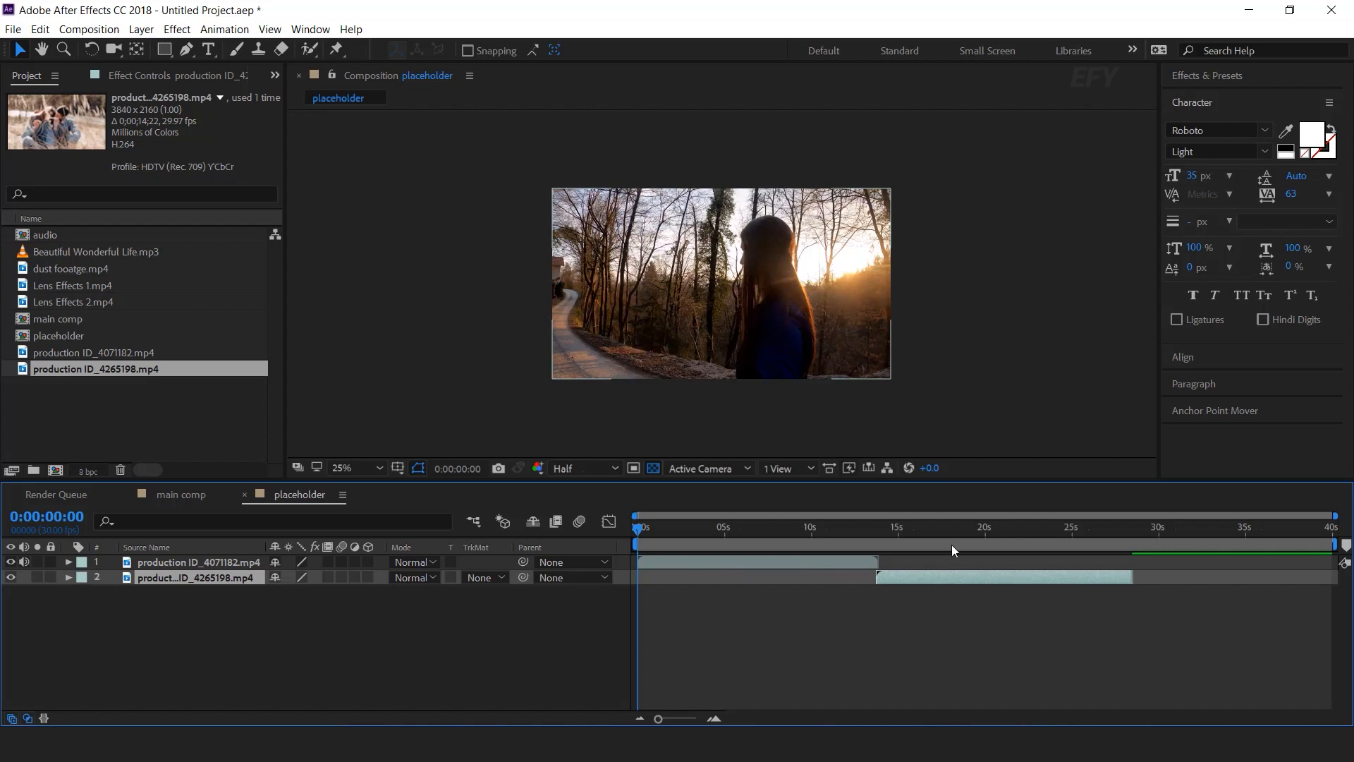
click(870, 529)
drag(872, 530, 888, 530)
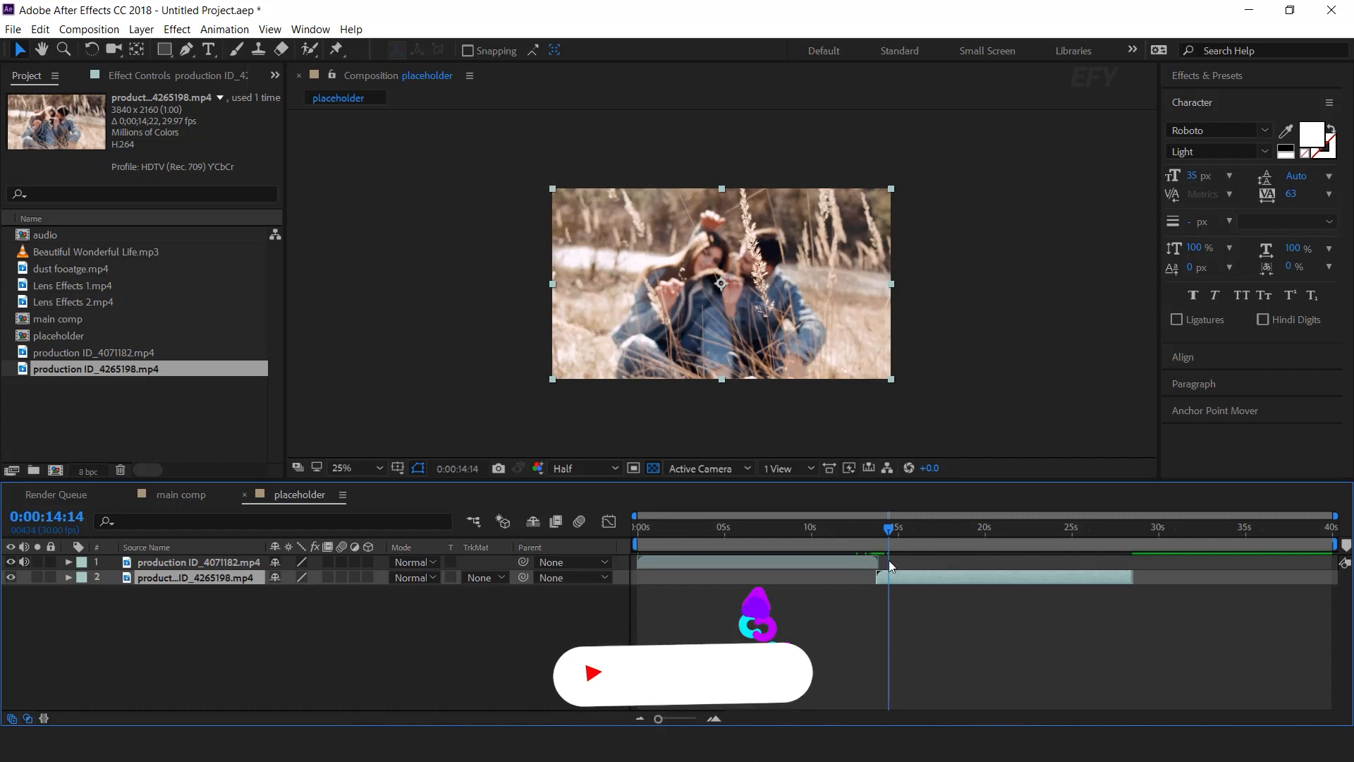
click(424, 622)
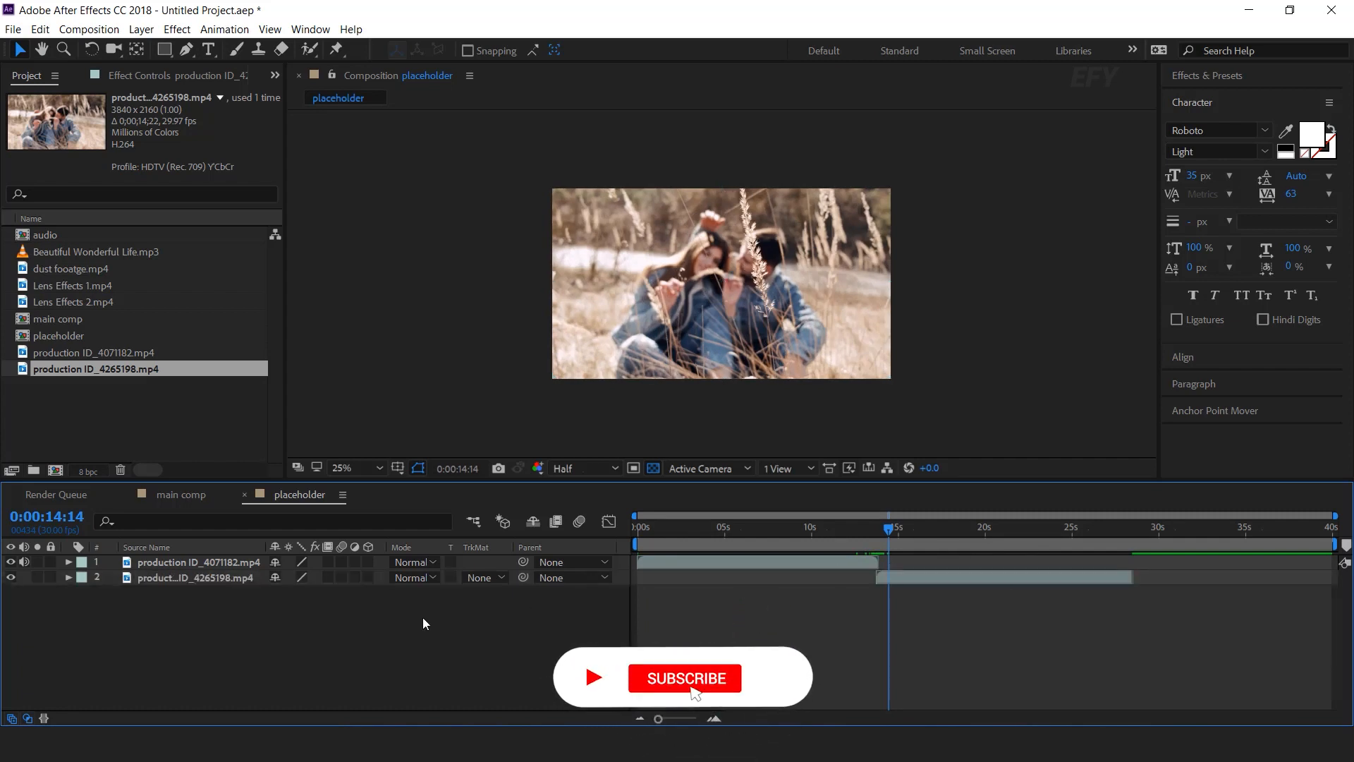
Step: Close the placeholder composition and nest it in main comp above the audio layer
click(244, 493)
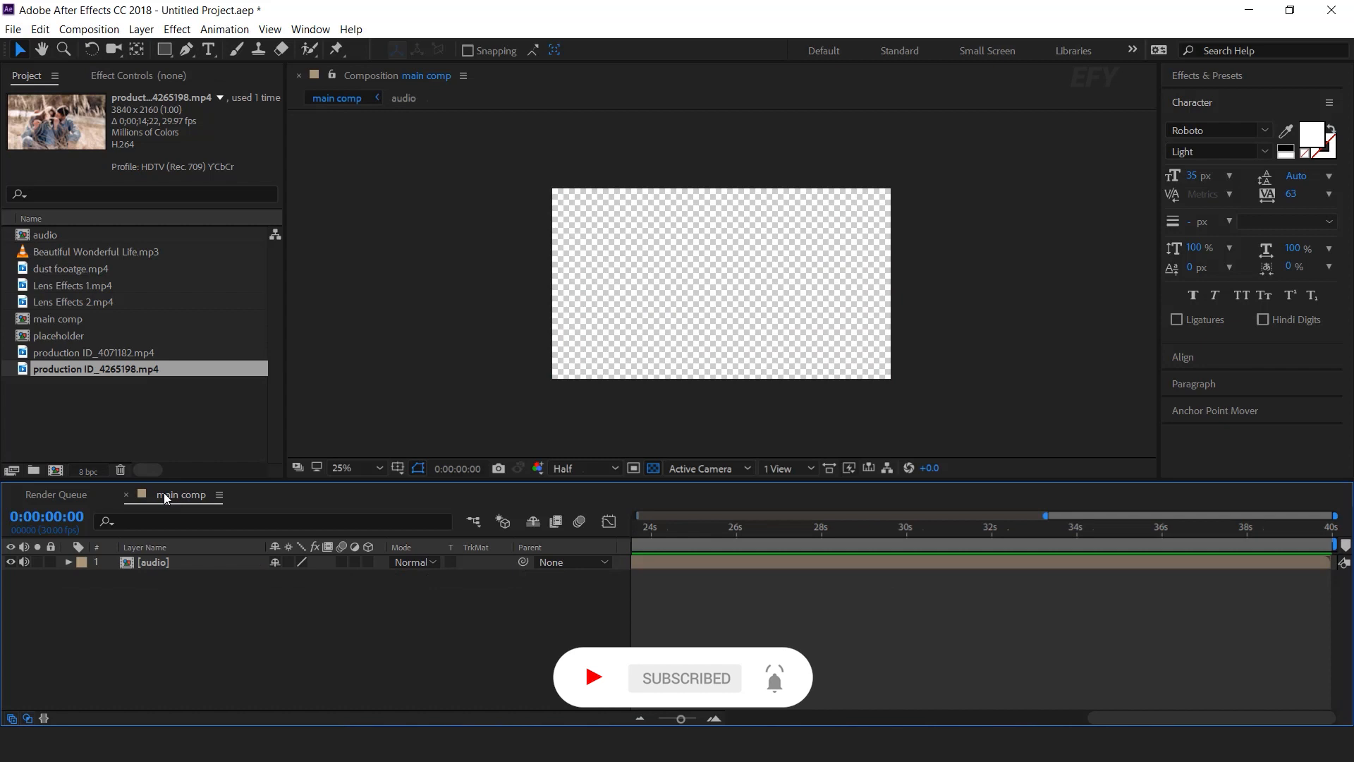
drag(76, 336, 202, 560)
click(437, 626)
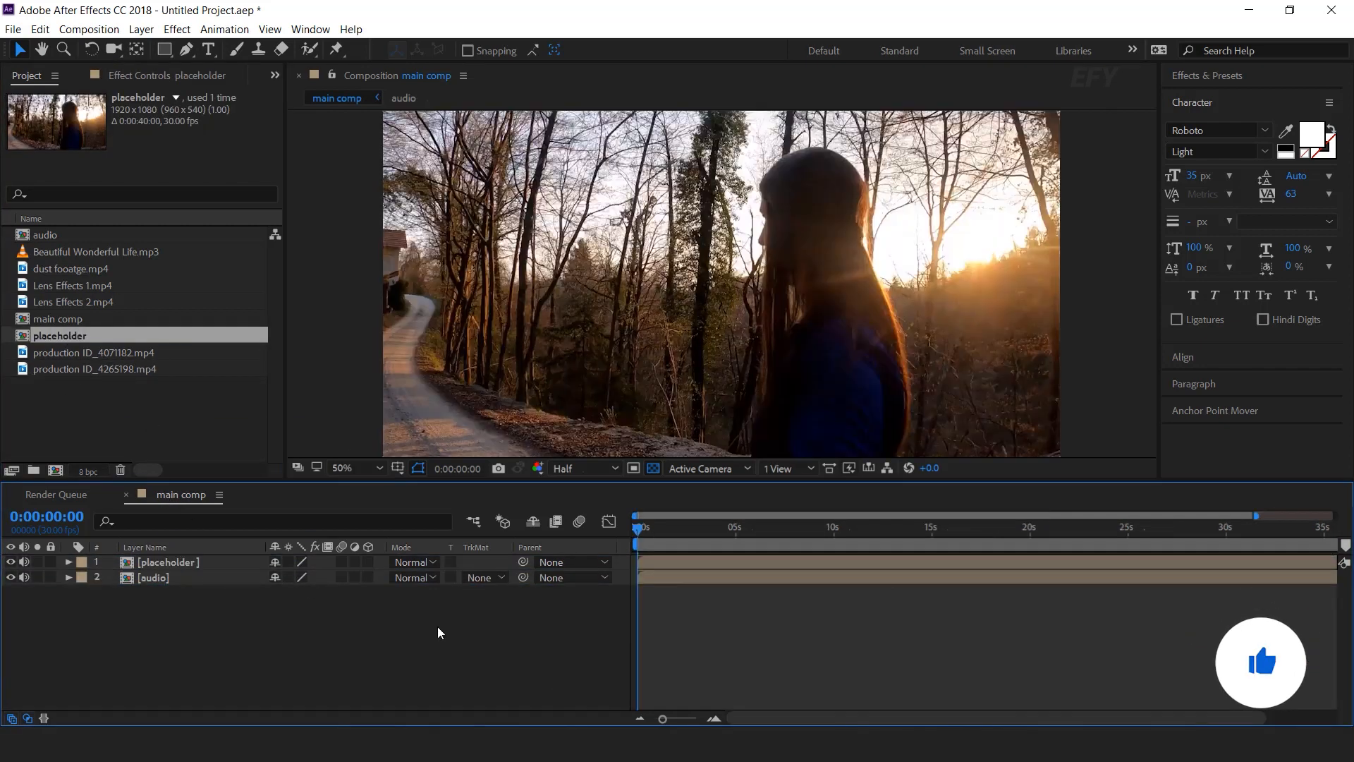
Step: Add a black 1920 x 1080 solid on top of main comp and set its blending mode to Multiply
key(ctrl+y)
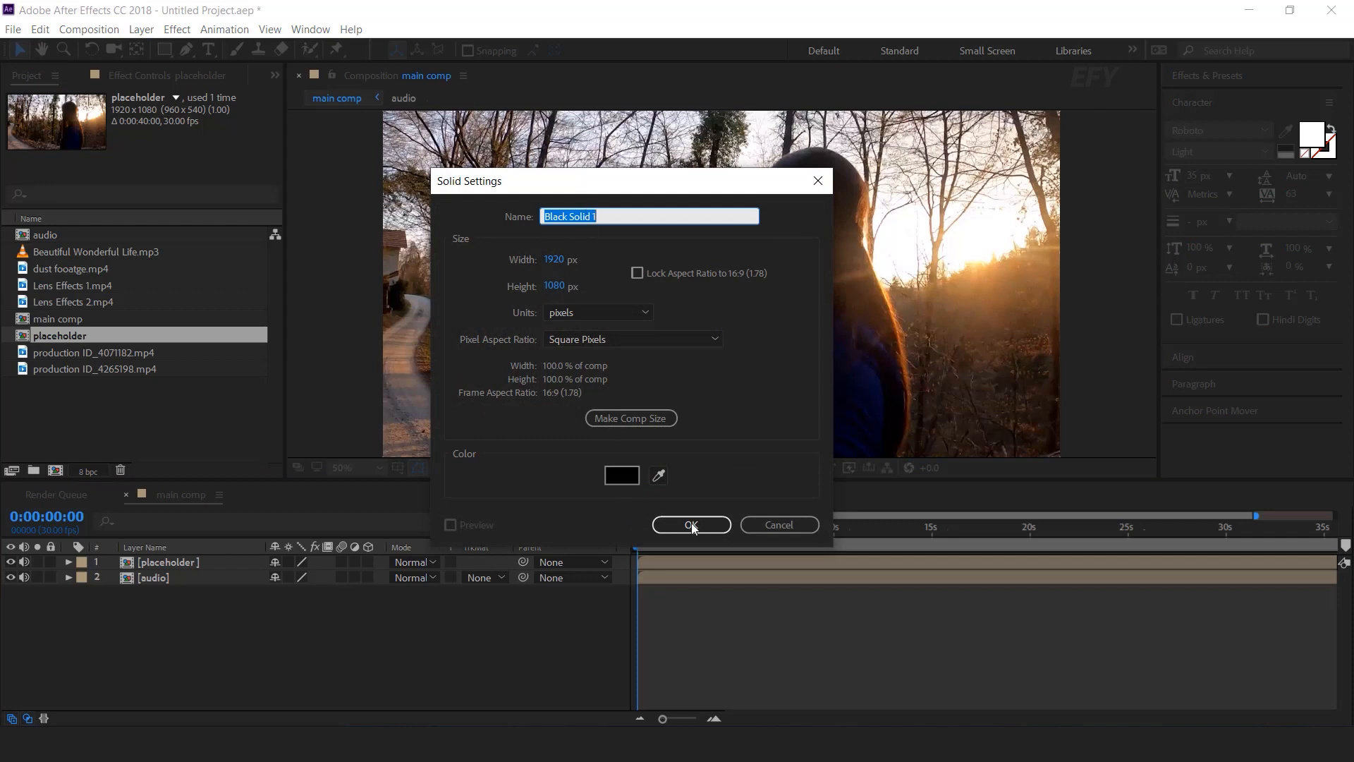
click(712, 527)
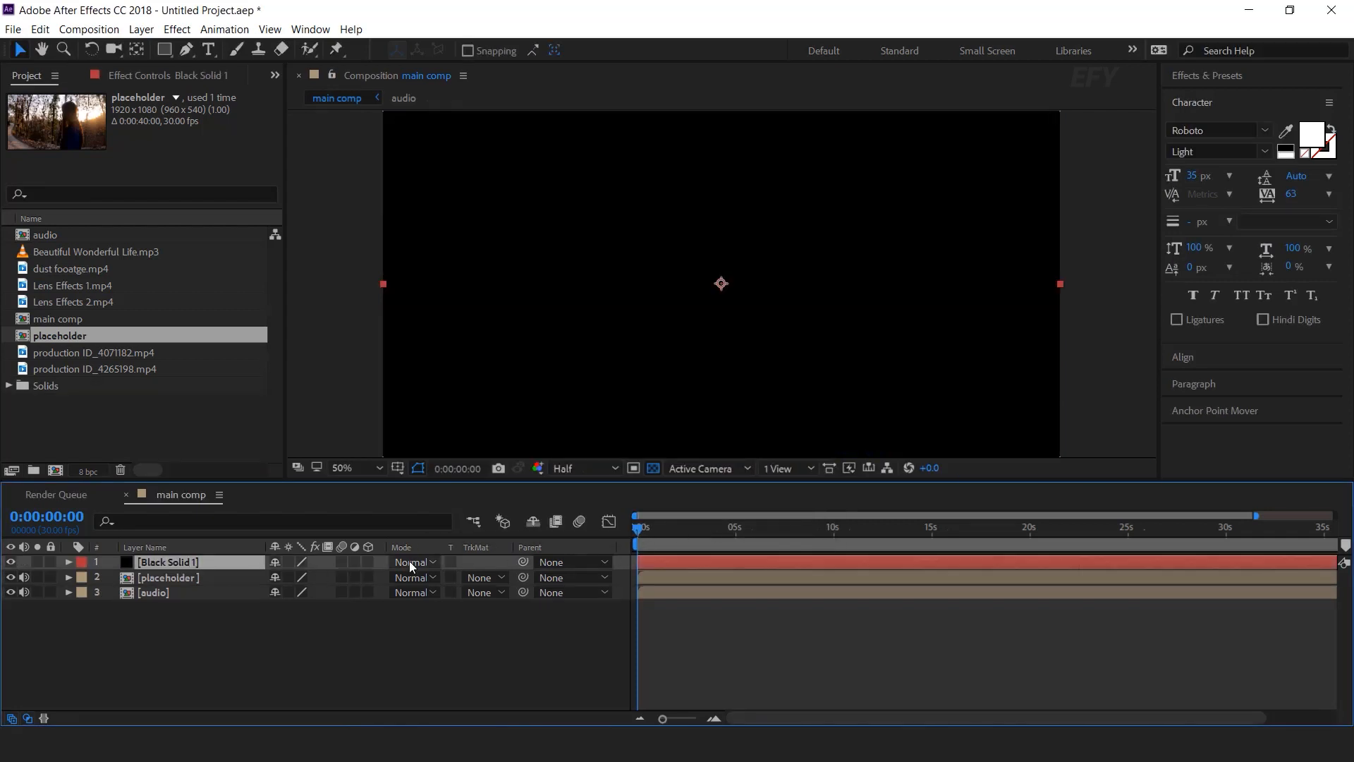
click(409, 561)
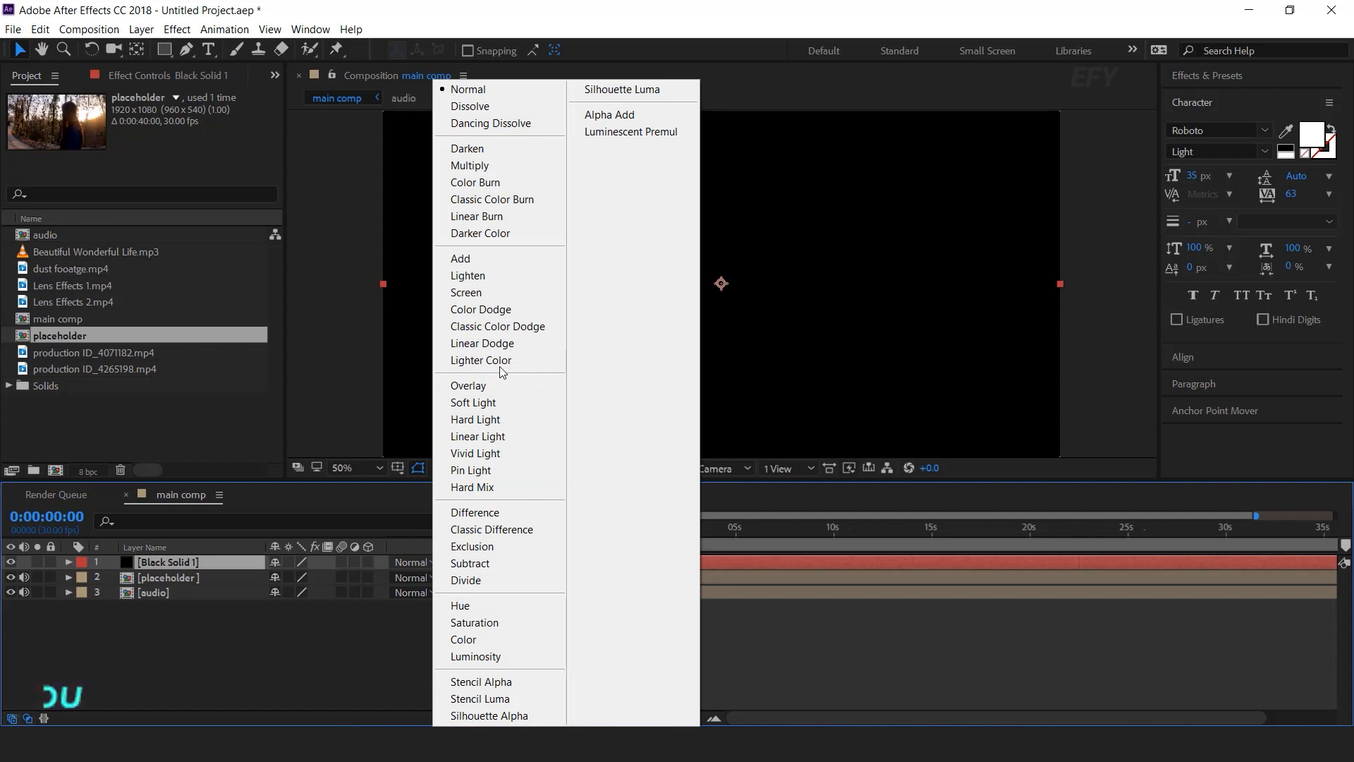
click(465, 165)
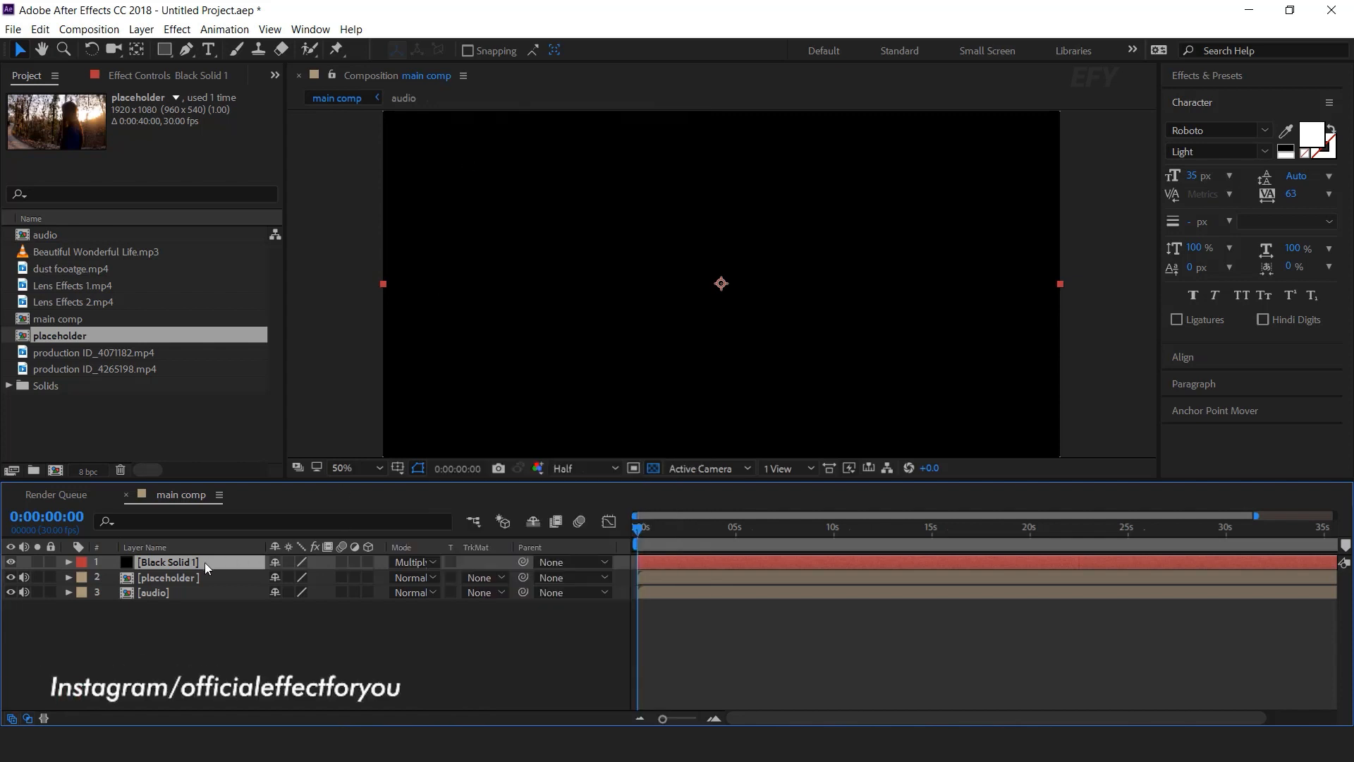
Step: Set the black solid's opacity to 30% and collapse its properties
key(t)
click(277, 577)
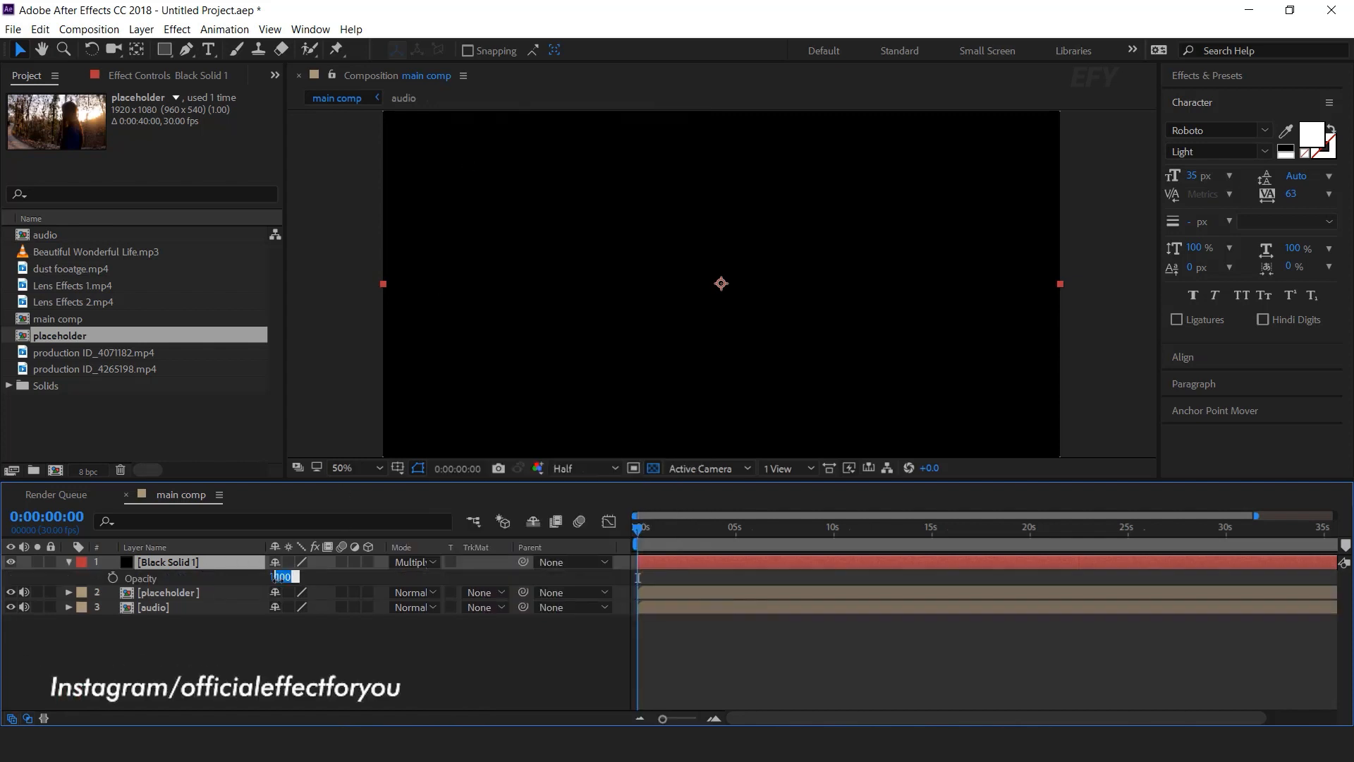
text(30)
key(Return)
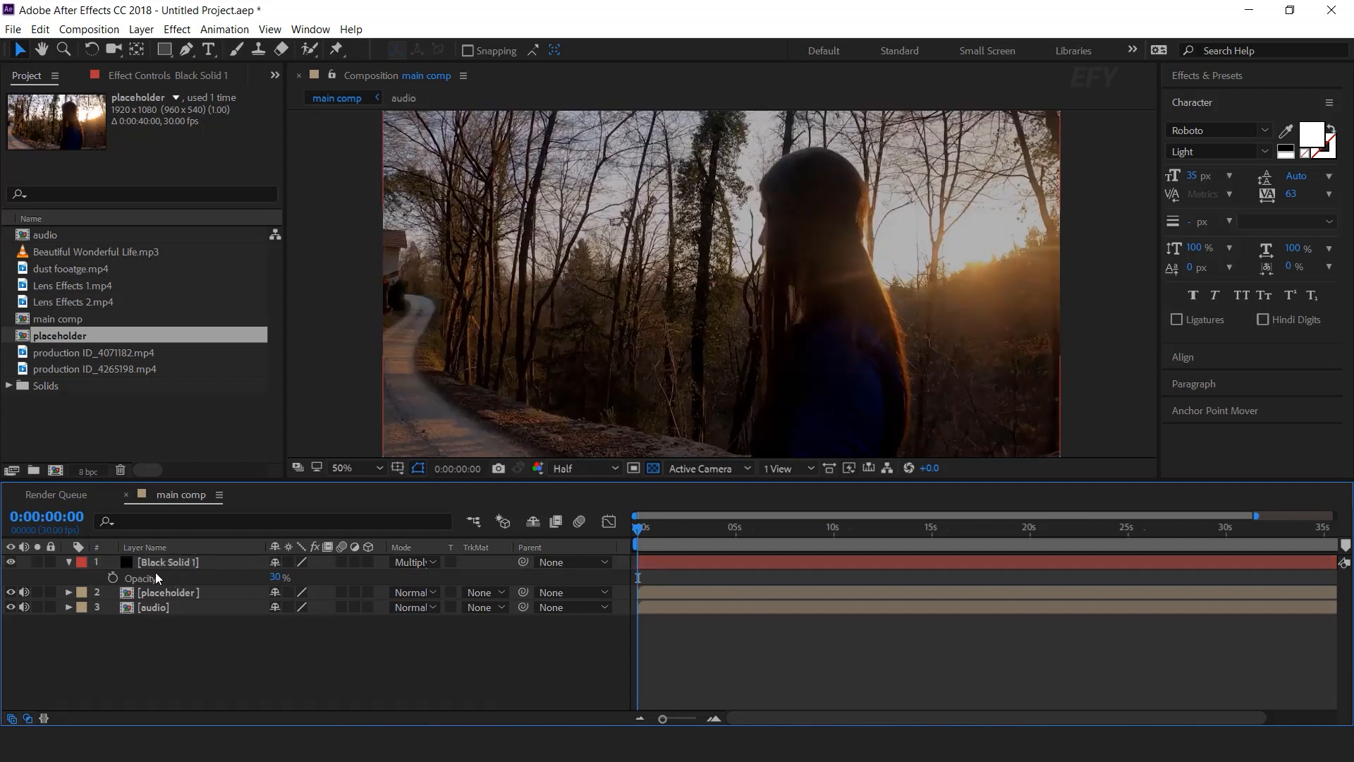
click(69, 561)
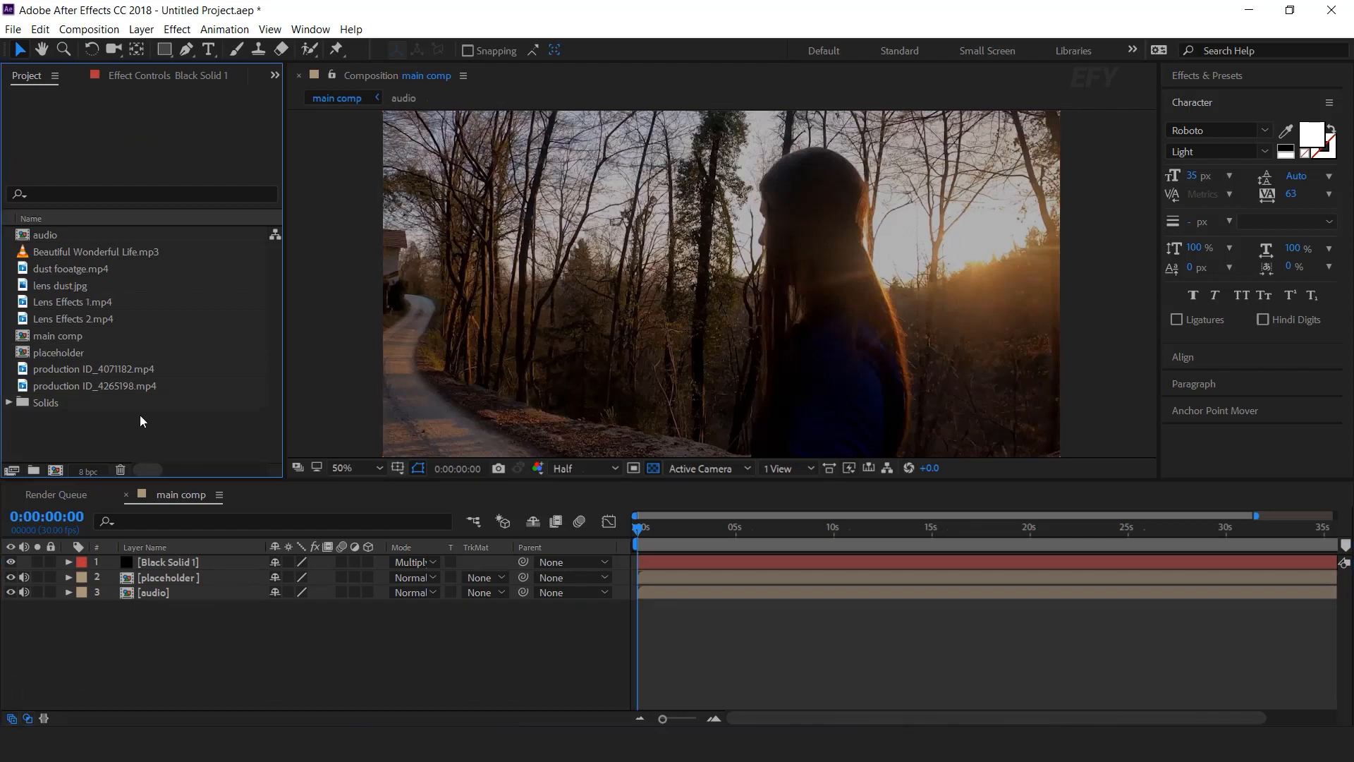
Step: Add lens dust.jpg as the top layer of main comp and set its blending mode to Screen
click(61, 295)
click(69, 284)
drag(25, 289, 183, 556)
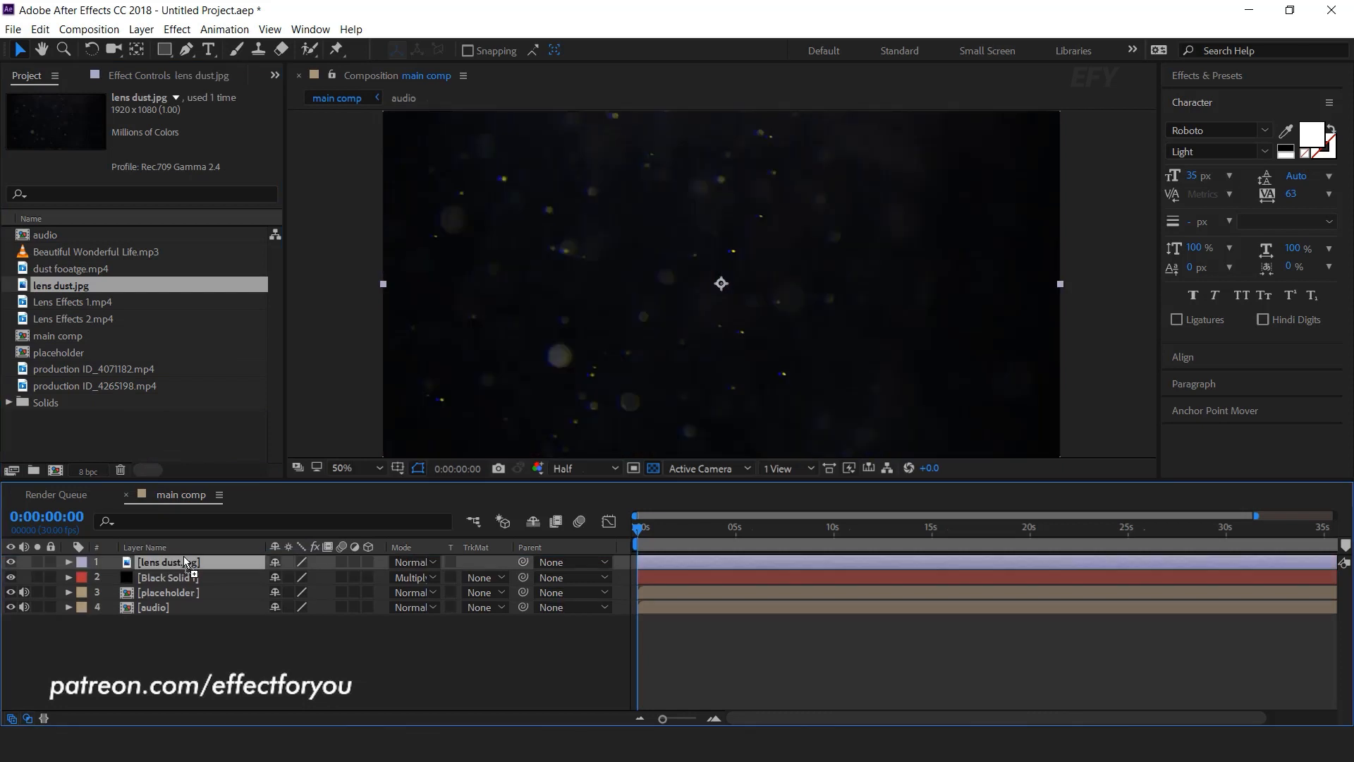
click(413, 562)
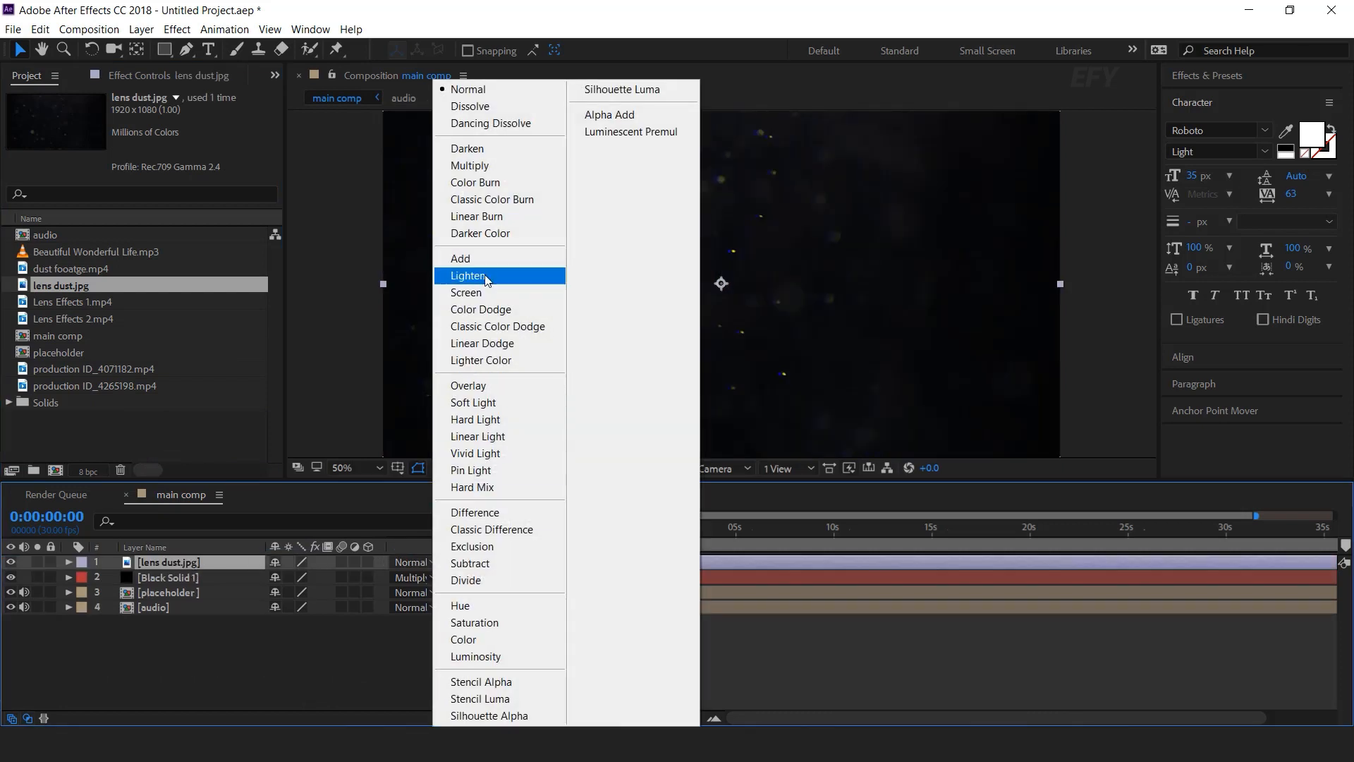
click(481, 292)
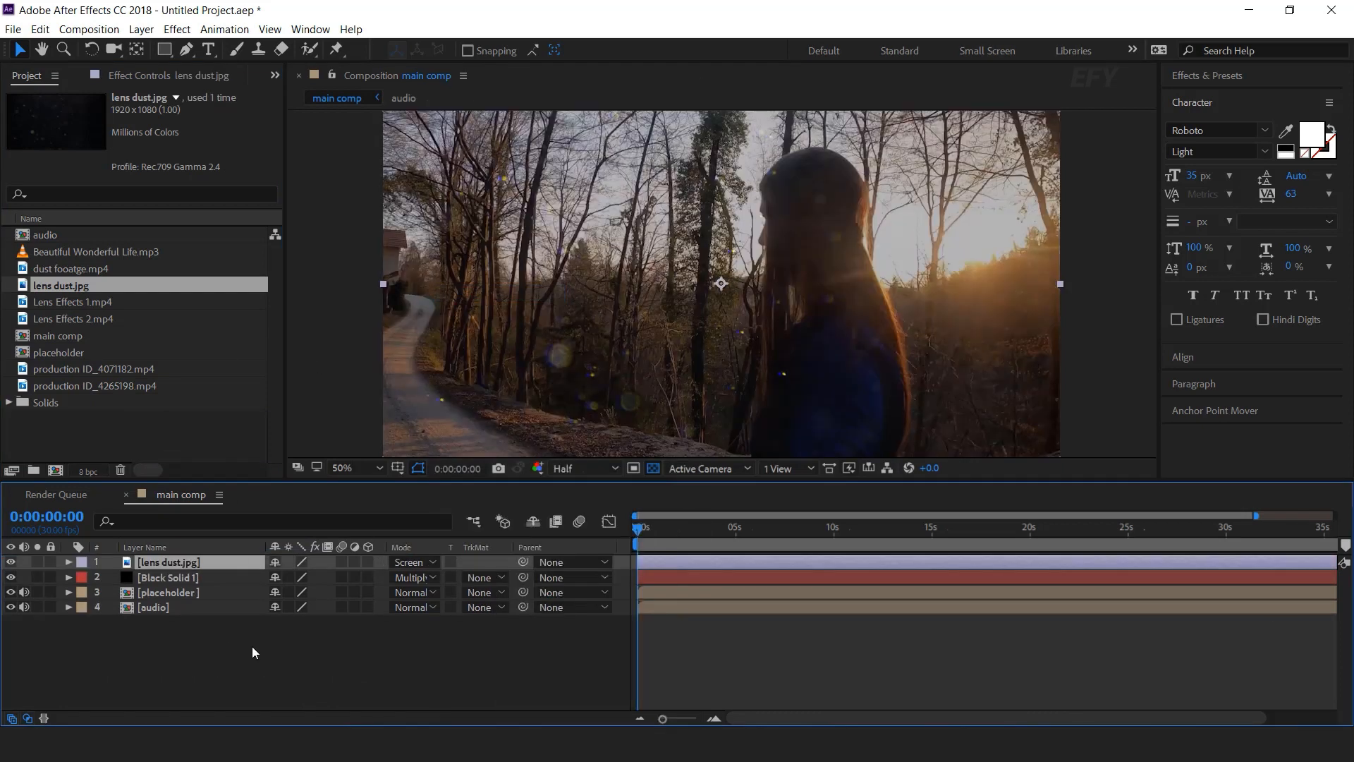
Step: Set the lens dust.jpg layer's scale to 120% and collapse its properties
key(s)
drag(317, 576, 337, 577)
click(161, 579)
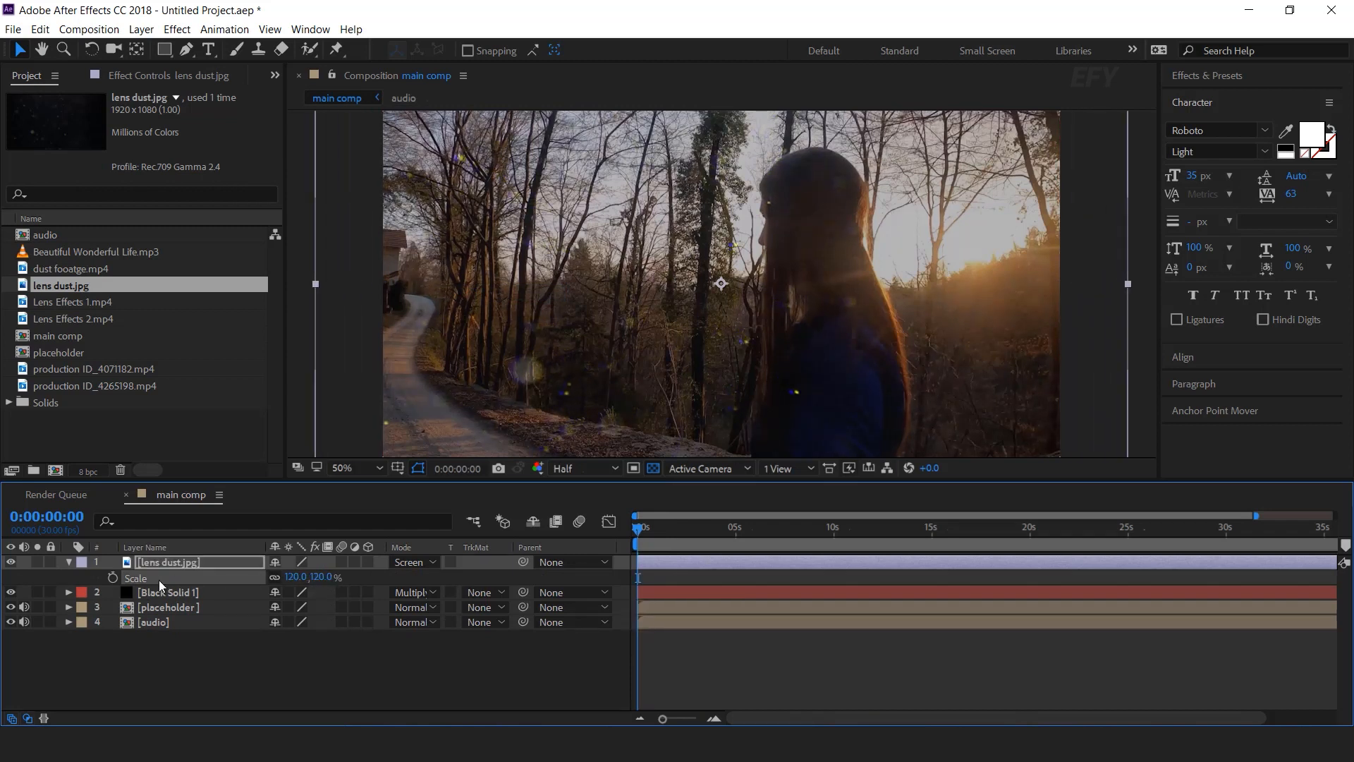
click(70, 562)
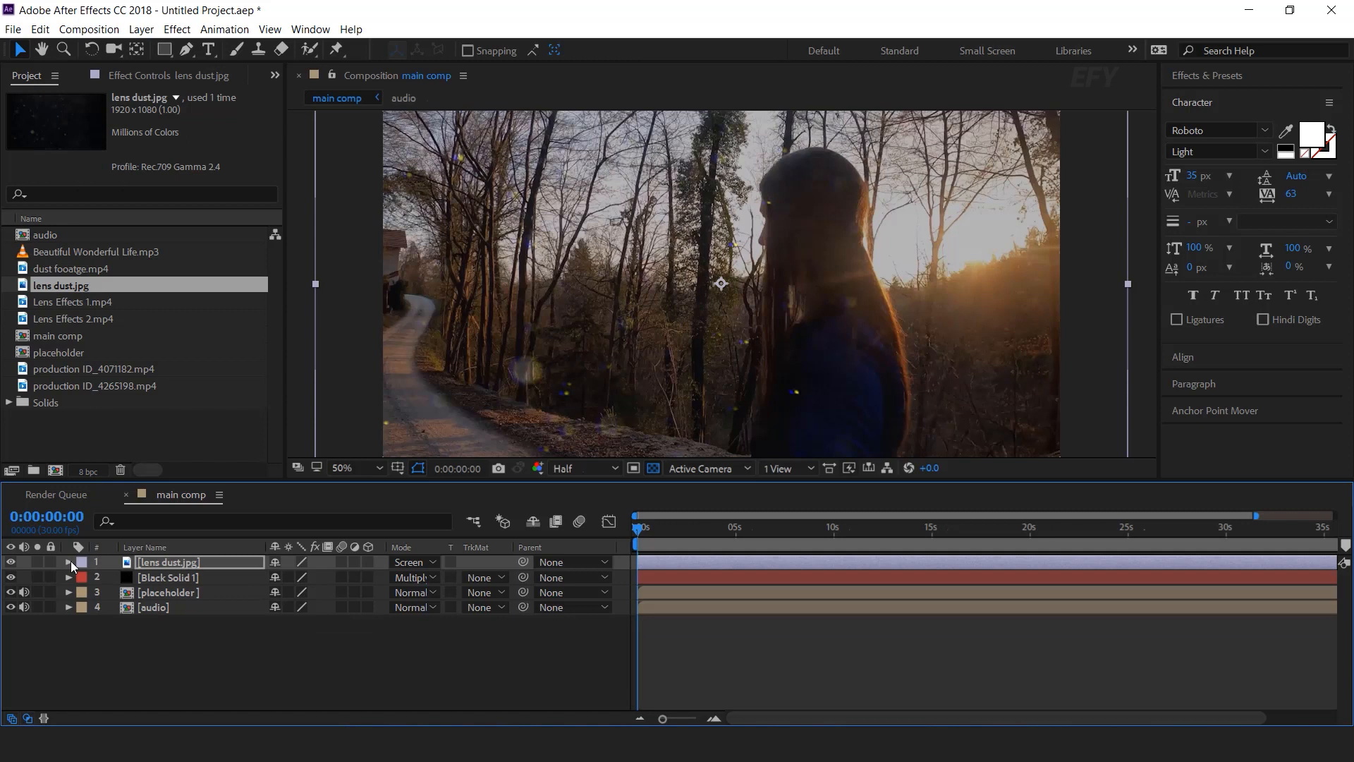
Step: Add the expression wiggle(2,15) to the lens dust.jpg layer's position and preview the motion from the start
key(p)
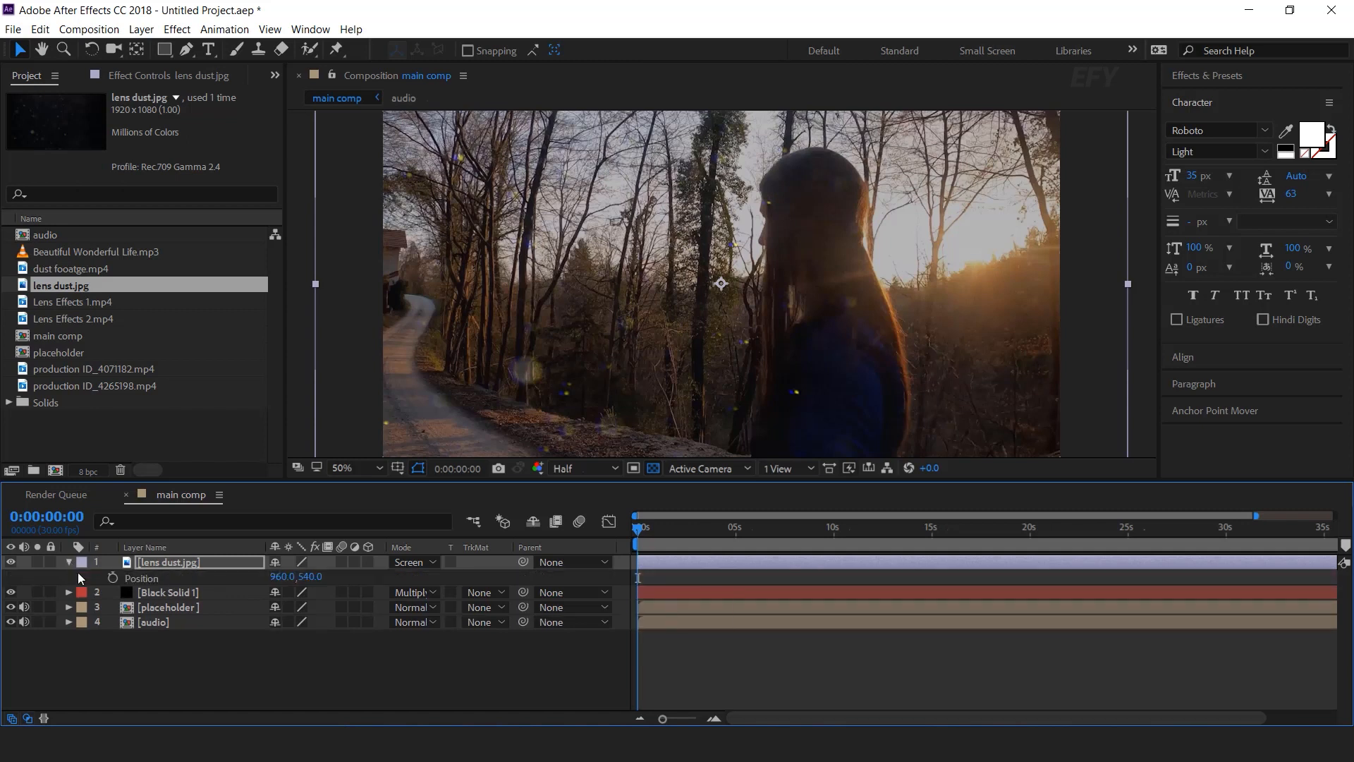
alt+click(112, 577)
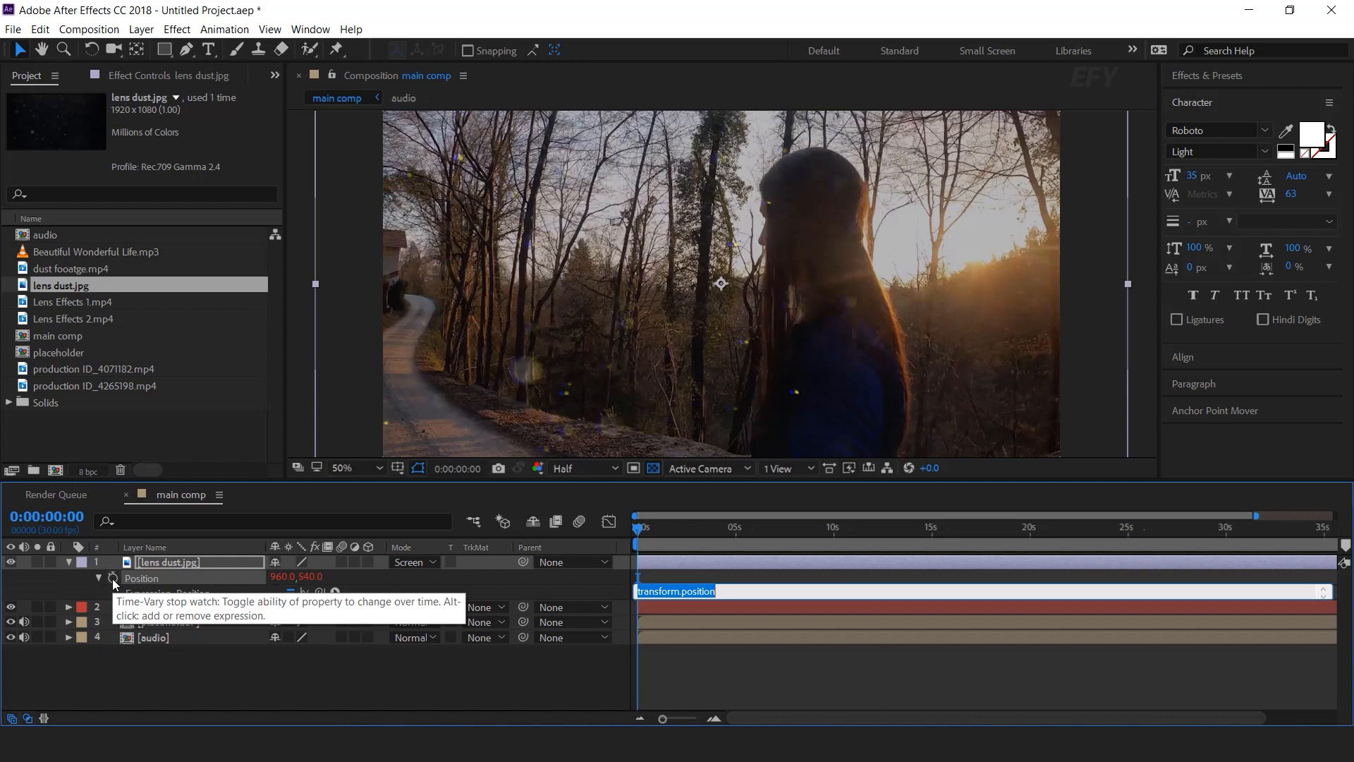
text(wiggle(2)
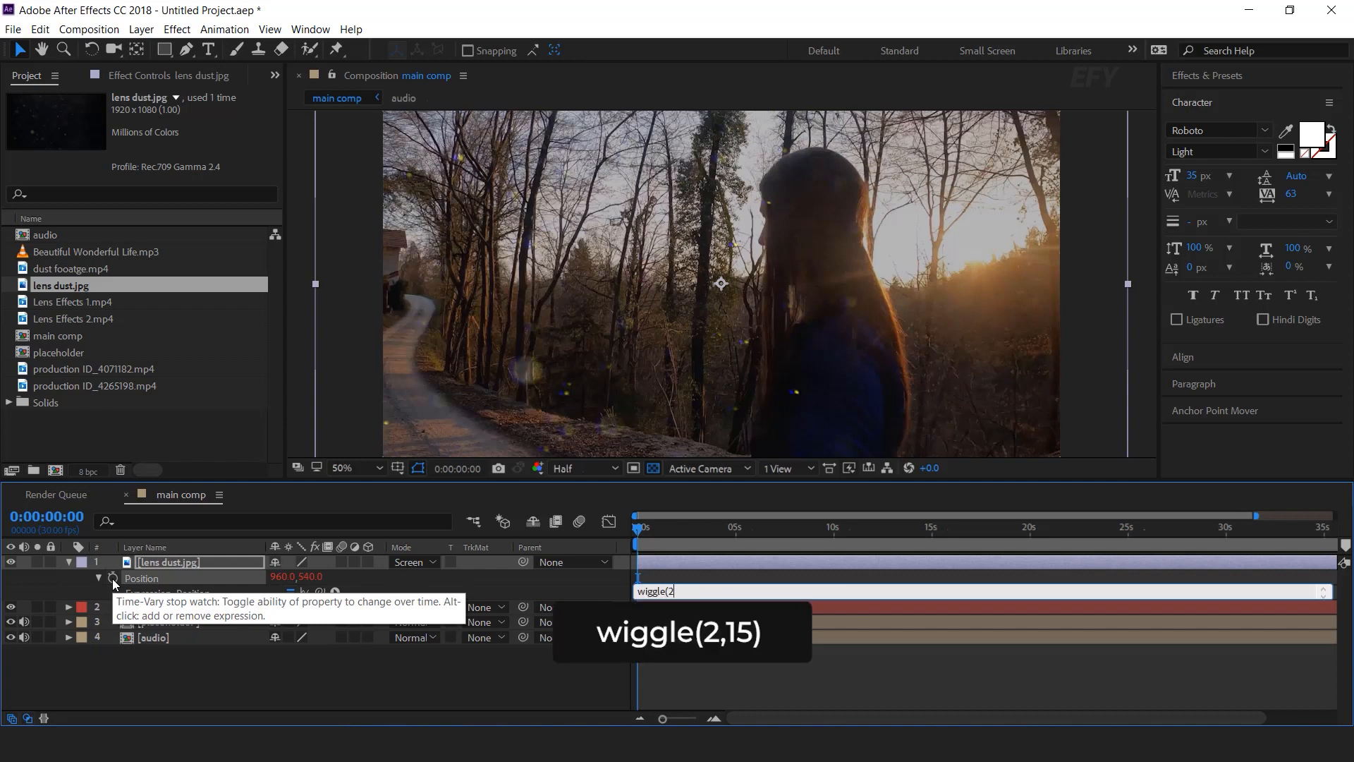
click(66, 561)
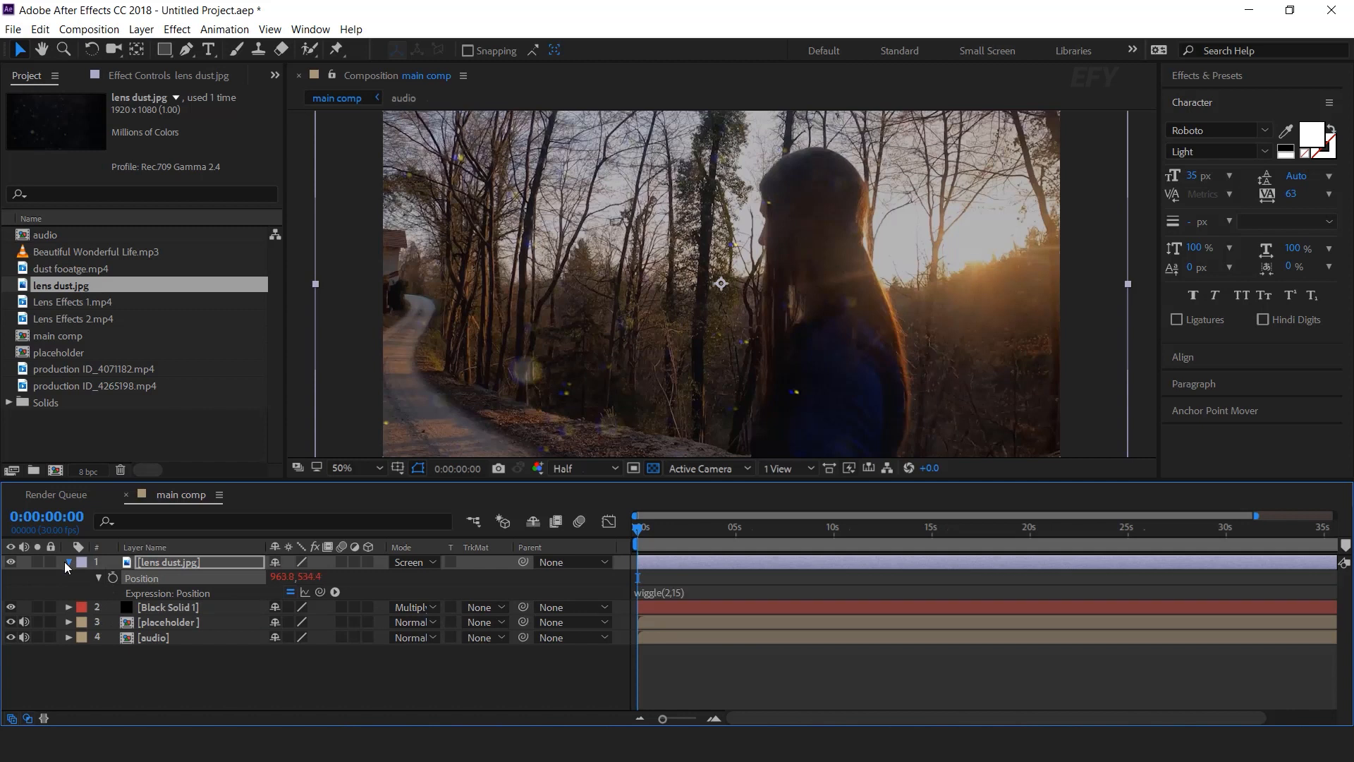
click(66, 562)
key(space)
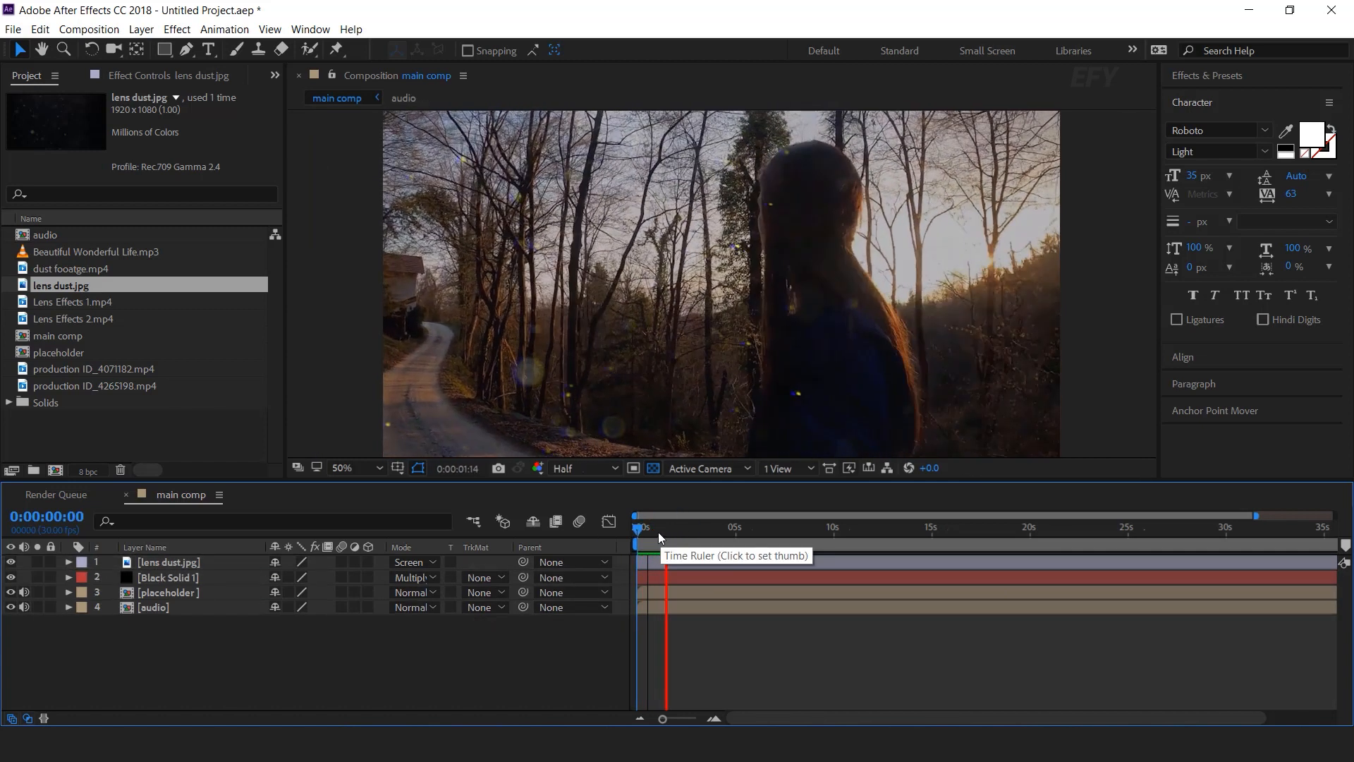
key(space)
drag(668, 527, 639, 528)
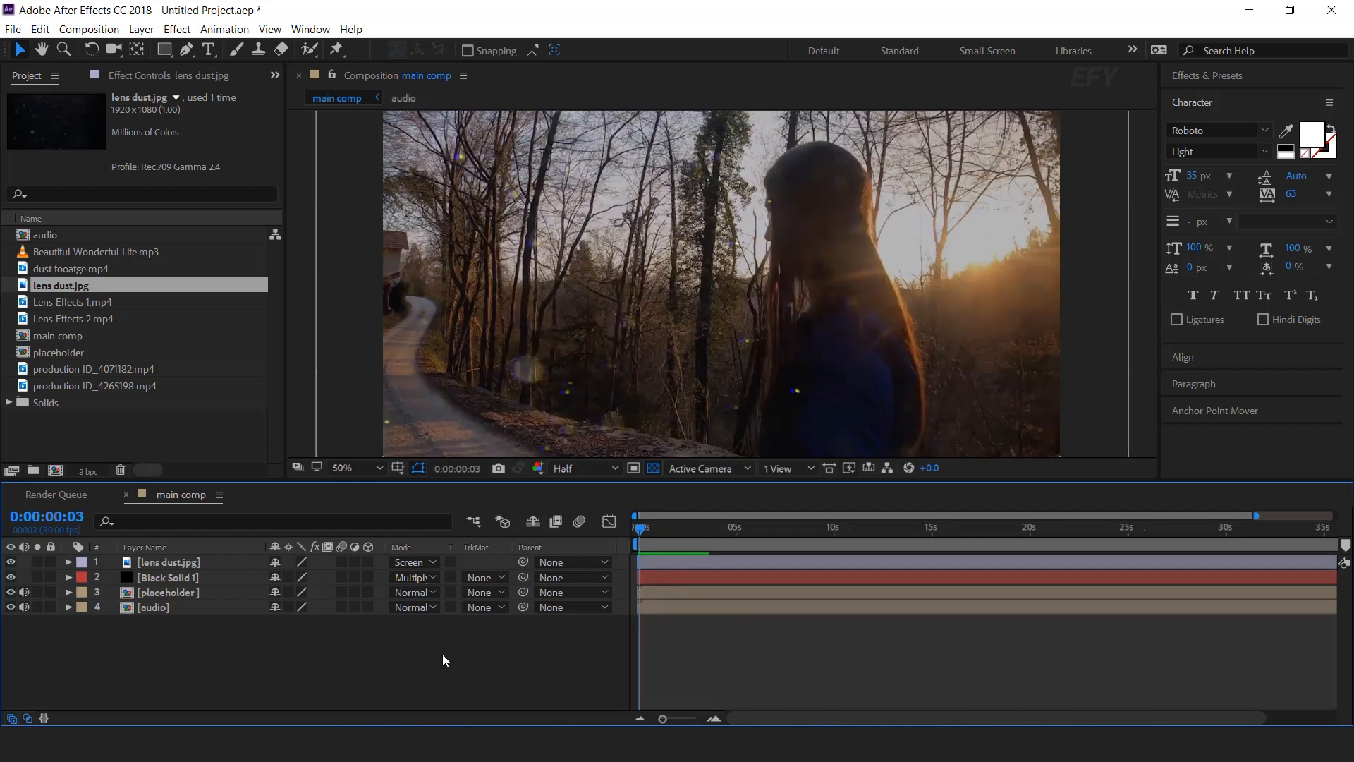
Step: Add Lens Effects 1.mp4 as the top layer of main comp with Screen blending and preview it
click(50, 423)
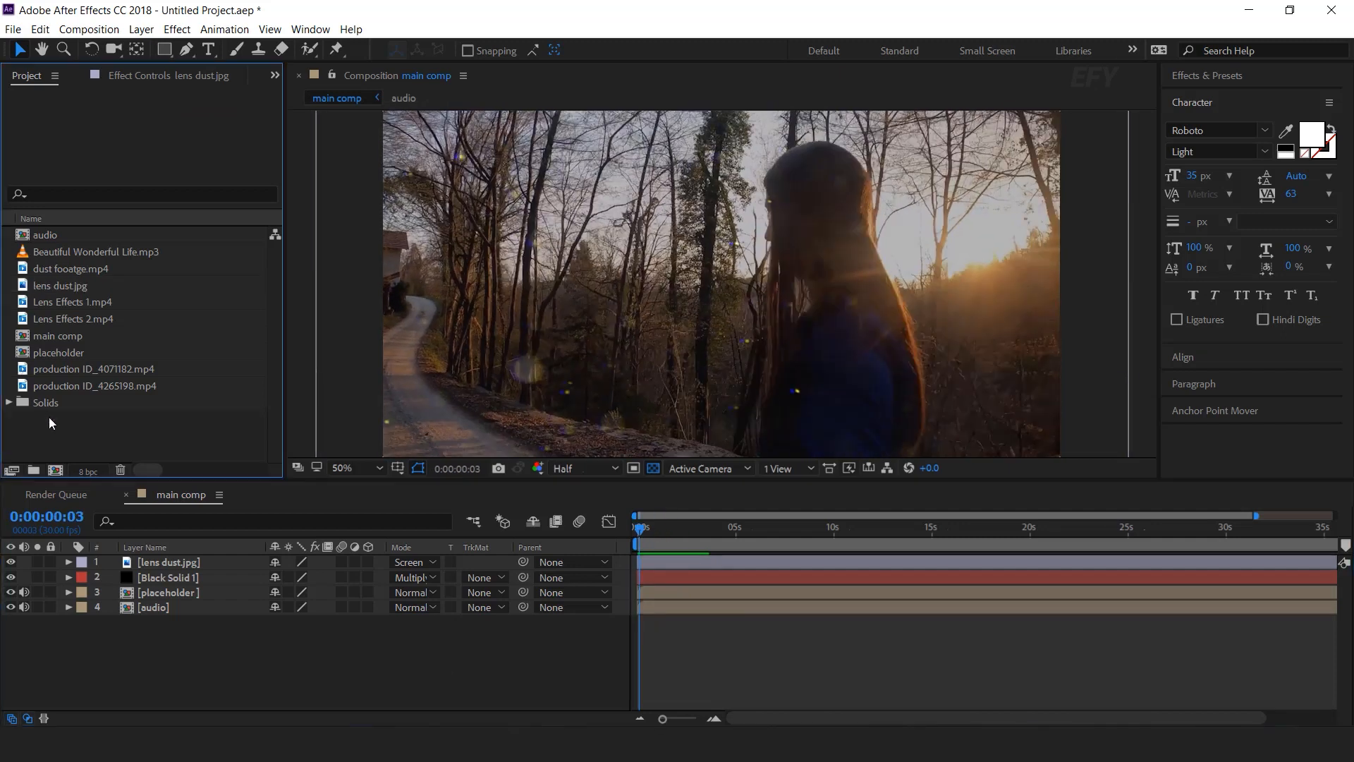
click(83, 303)
drag(23, 308, 176, 560)
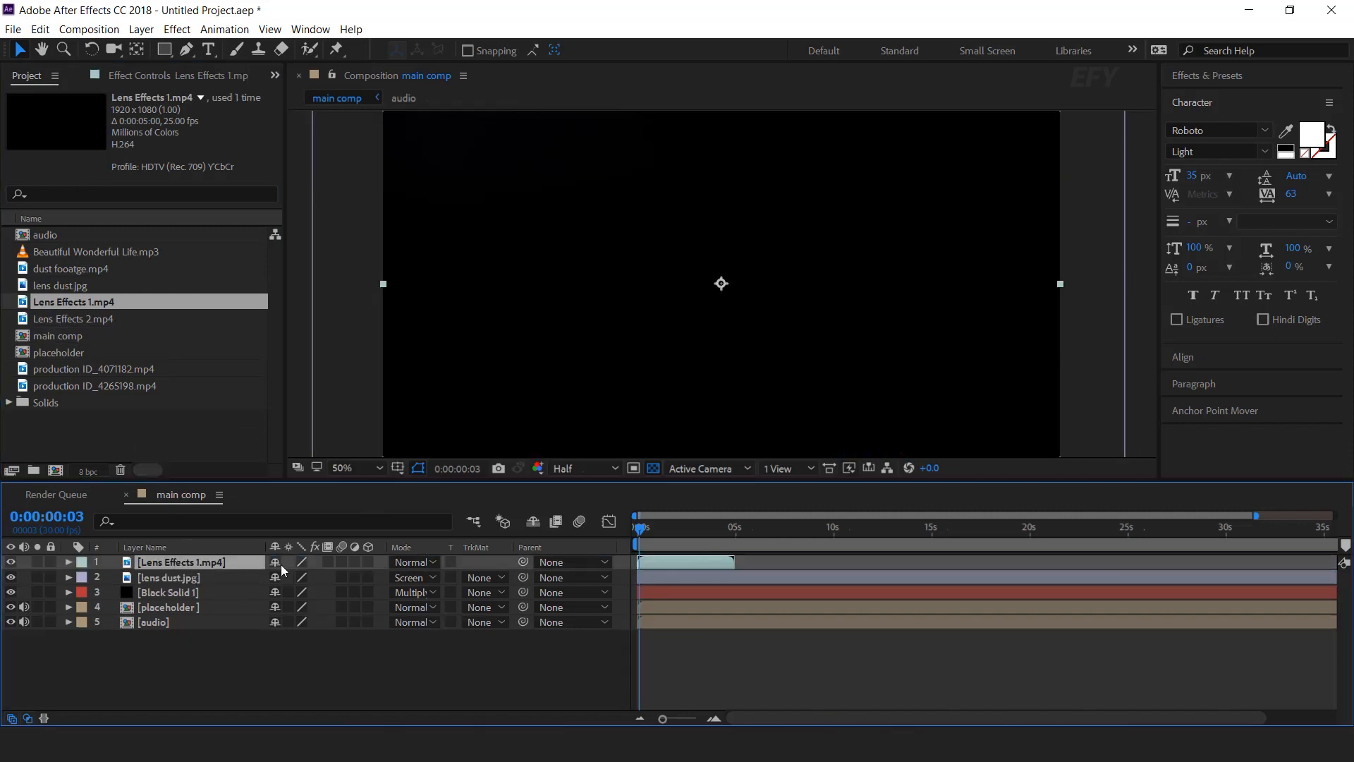
click(399, 564)
click(480, 294)
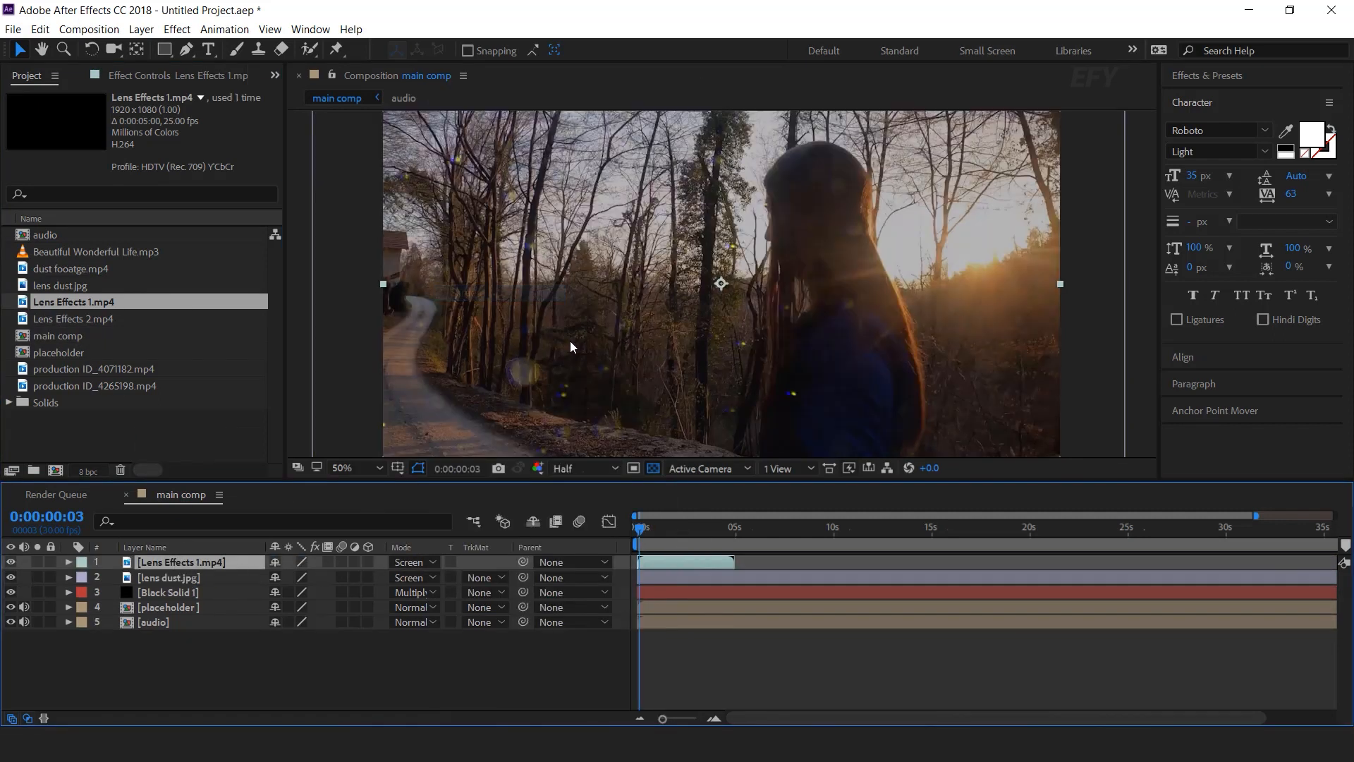
key(space)
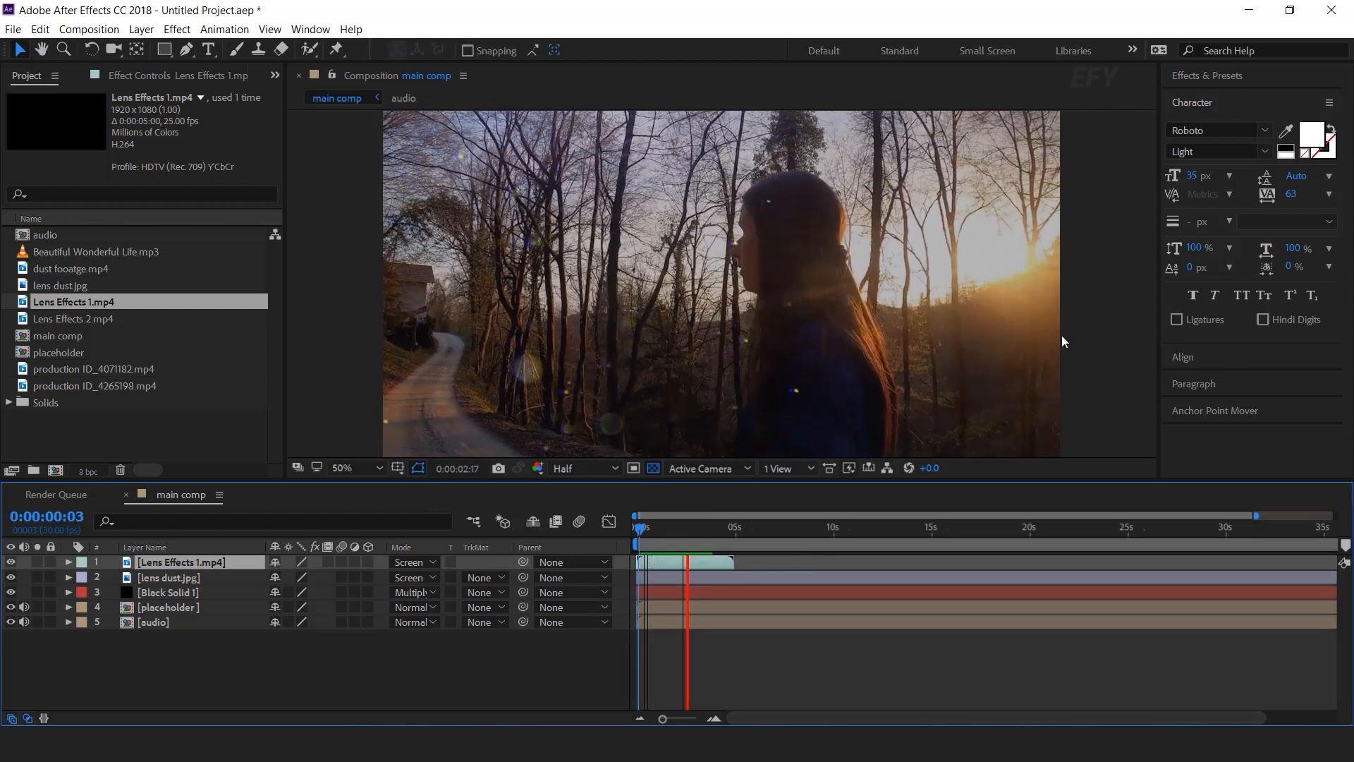
click(720, 527)
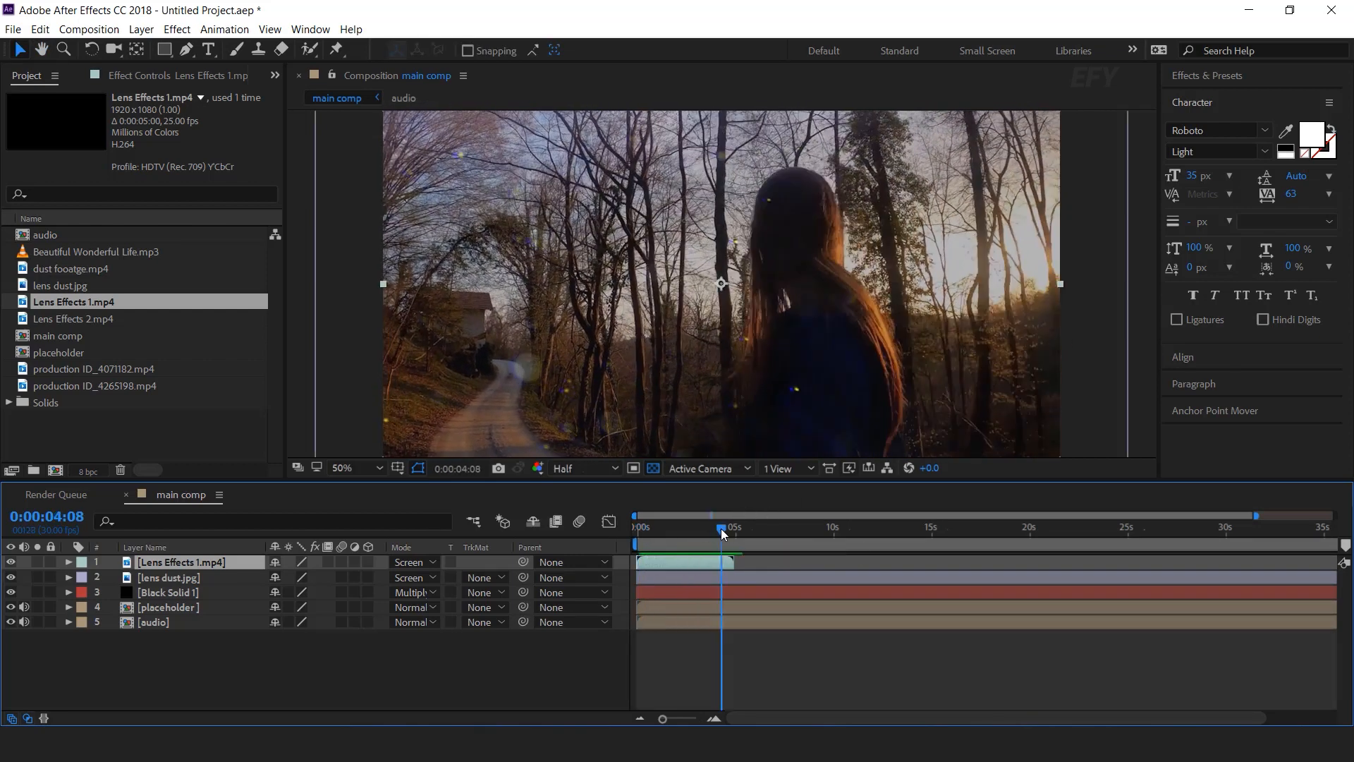
Step: Add Lens Effects 2.mp4 on top with Screen blending, starting where Lens Effects 1.mp4 ends, and preview it
click(88, 412)
click(74, 318)
drag(73, 319, 197, 563)
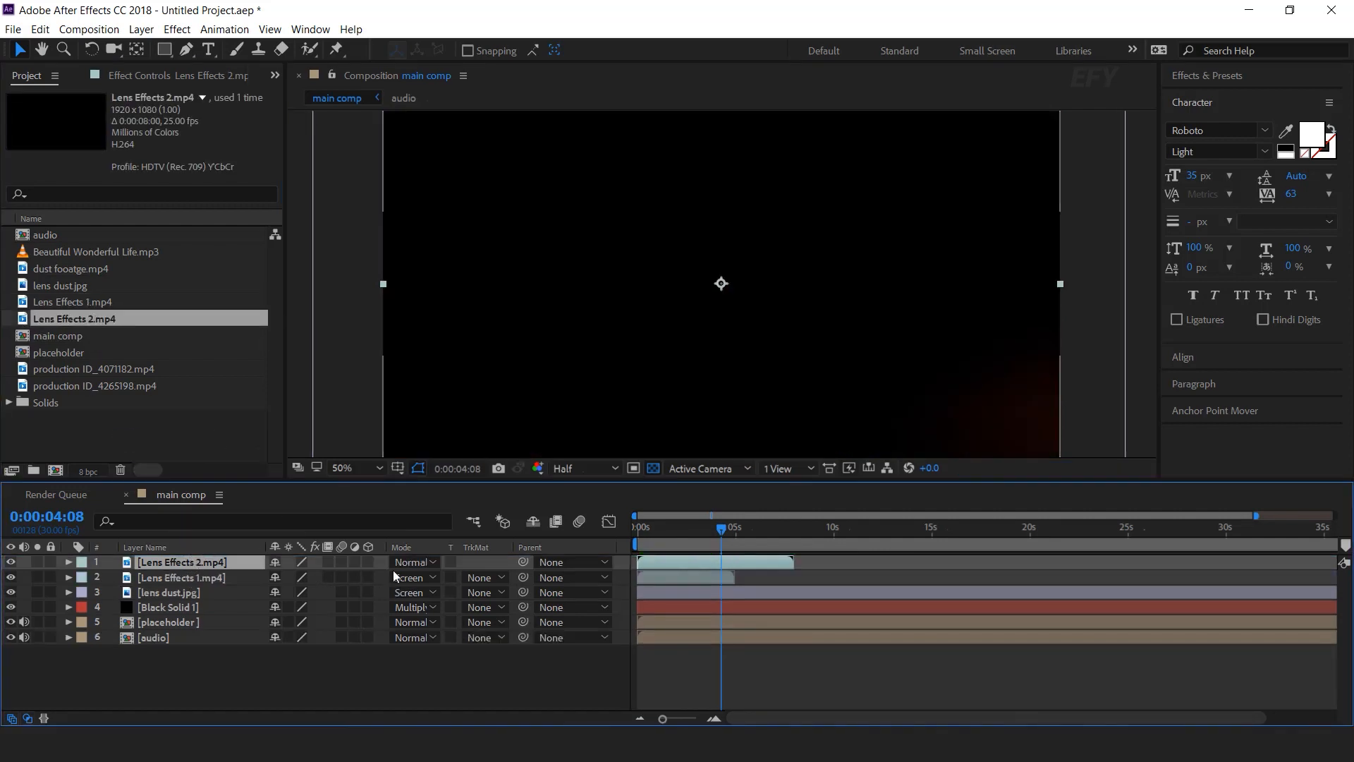
click(413, 562)
click(487, 292)
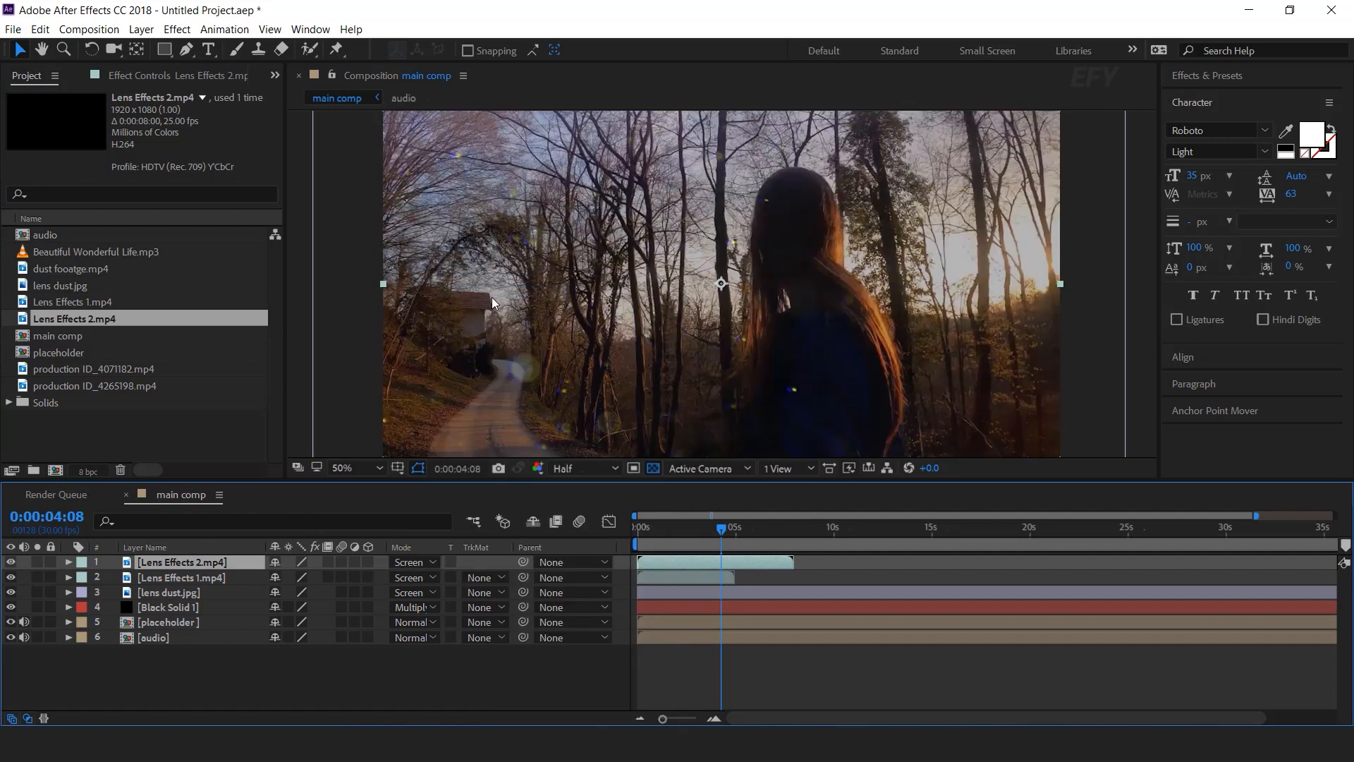
drag(677, 562, 752, 567)
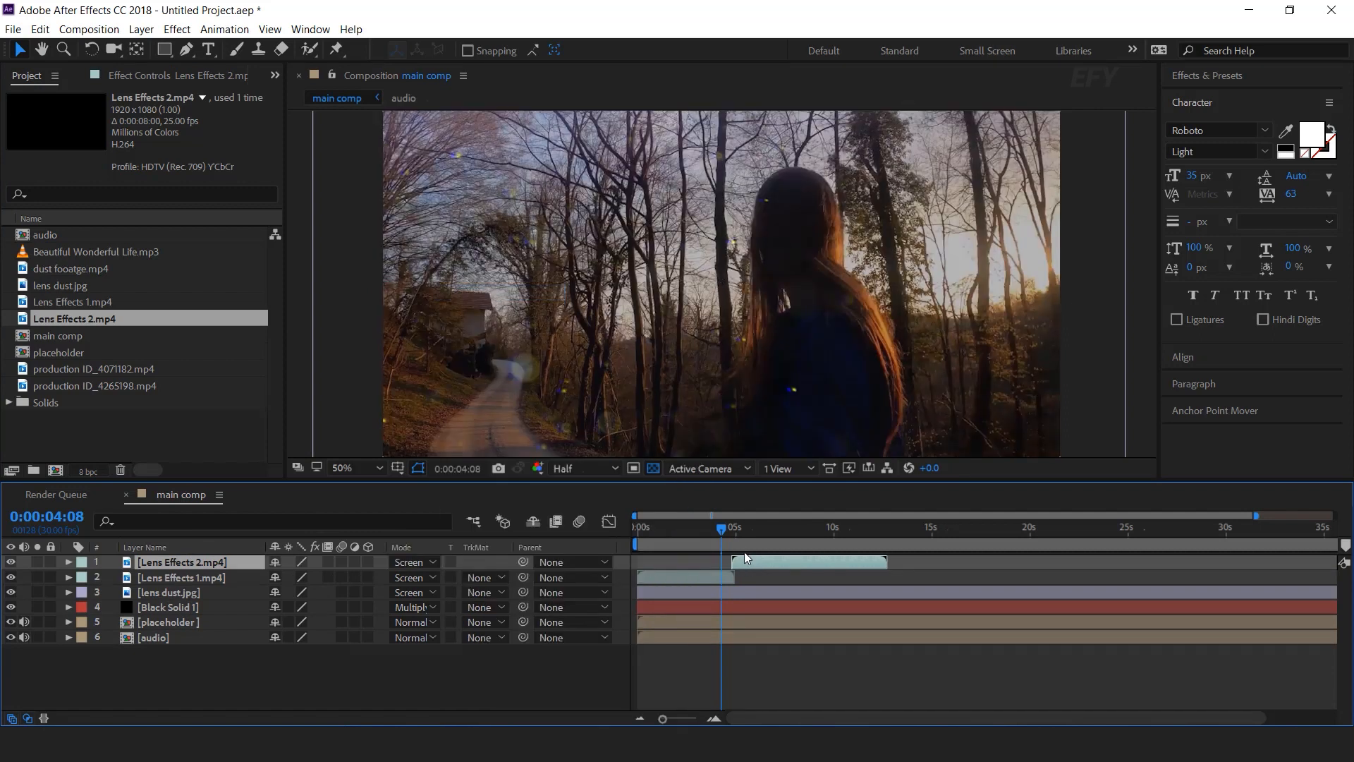
key(space)
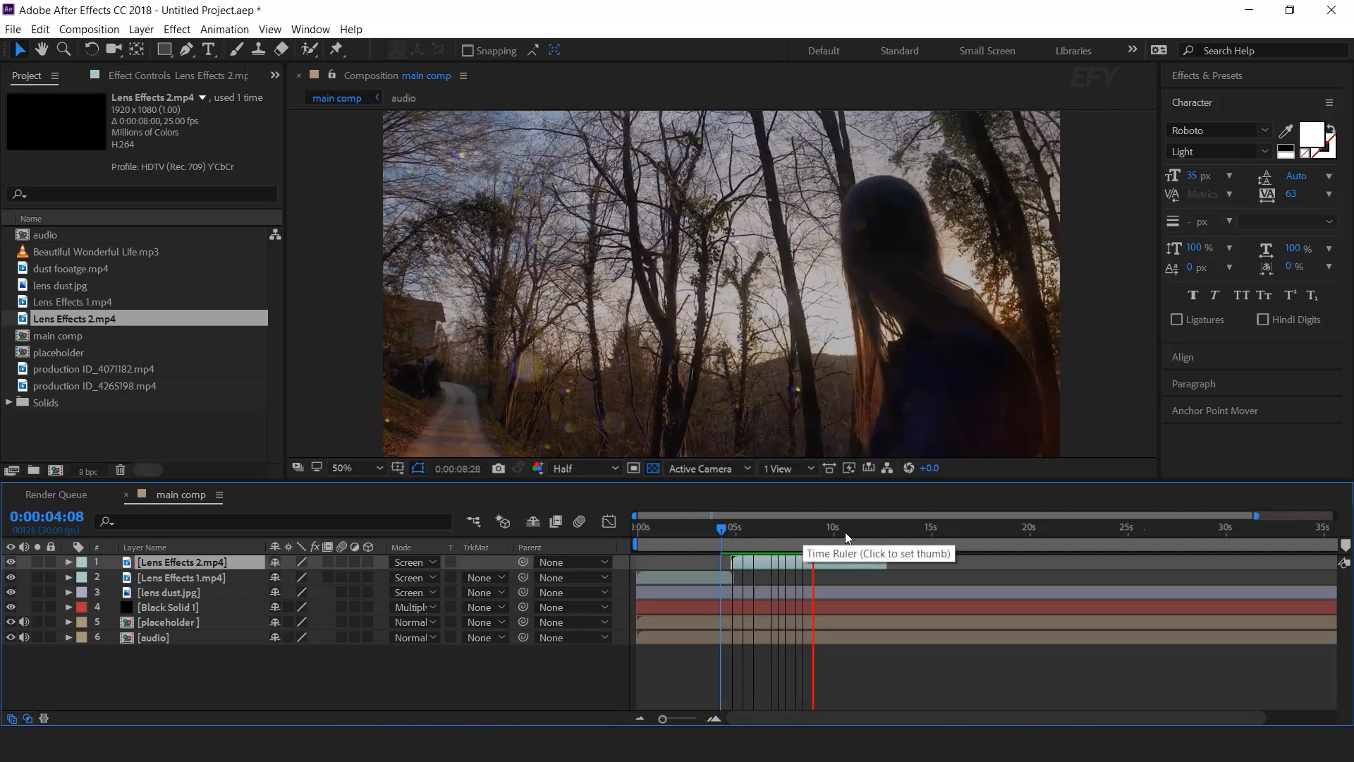
click(859, 528)
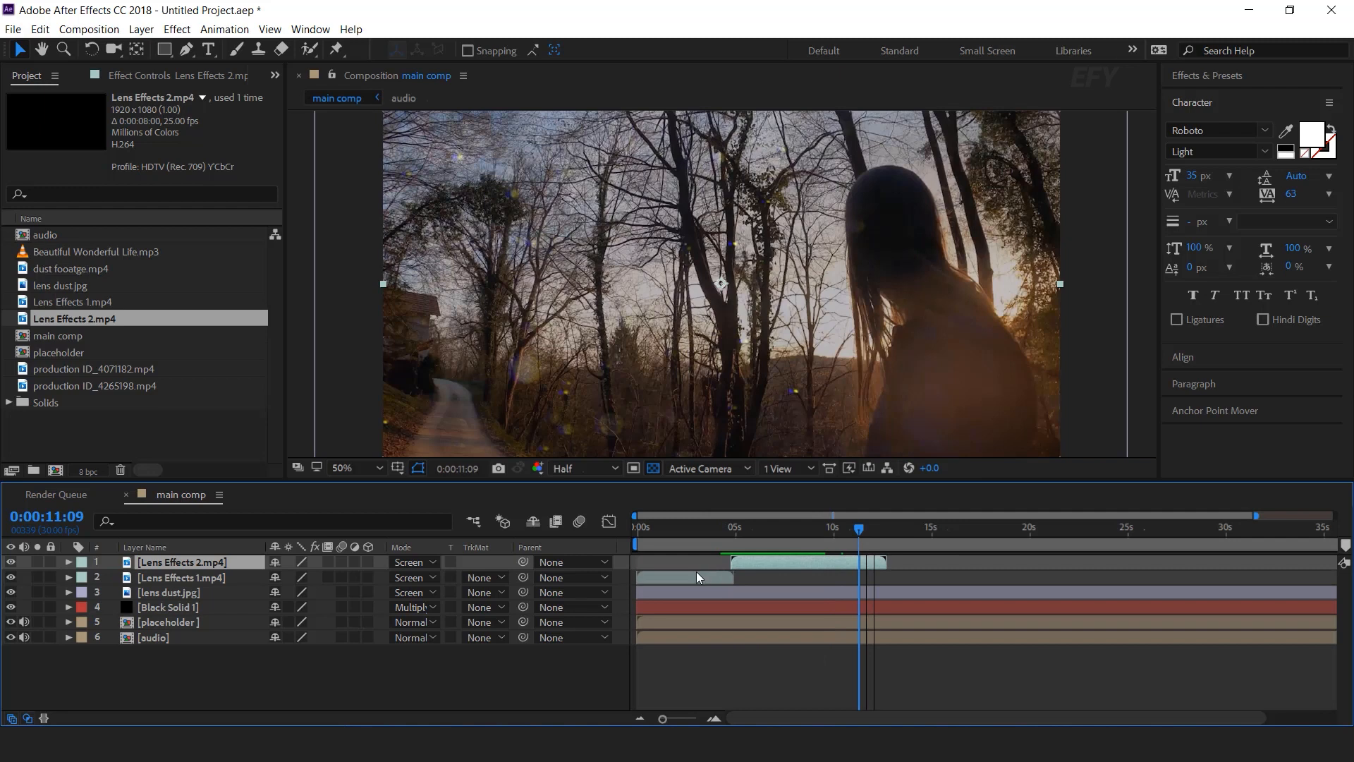
Step: Duplicate both Lens Effects layers and place the copies above and directly after the originals in time
click(175, 578)
shift+click(205, 562)
key(ctrl+d)
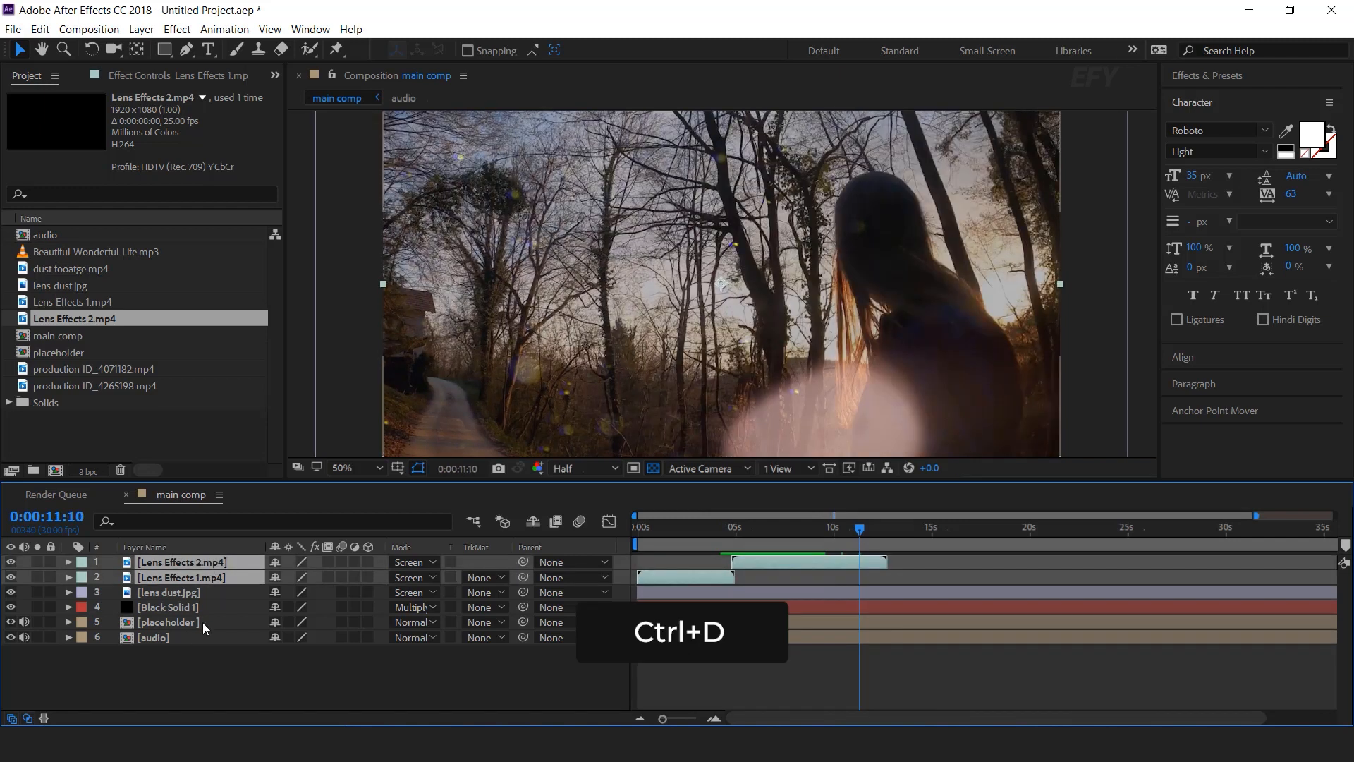
drag(209, 593, 215, 575)
drag(699, 575, 946, 582)
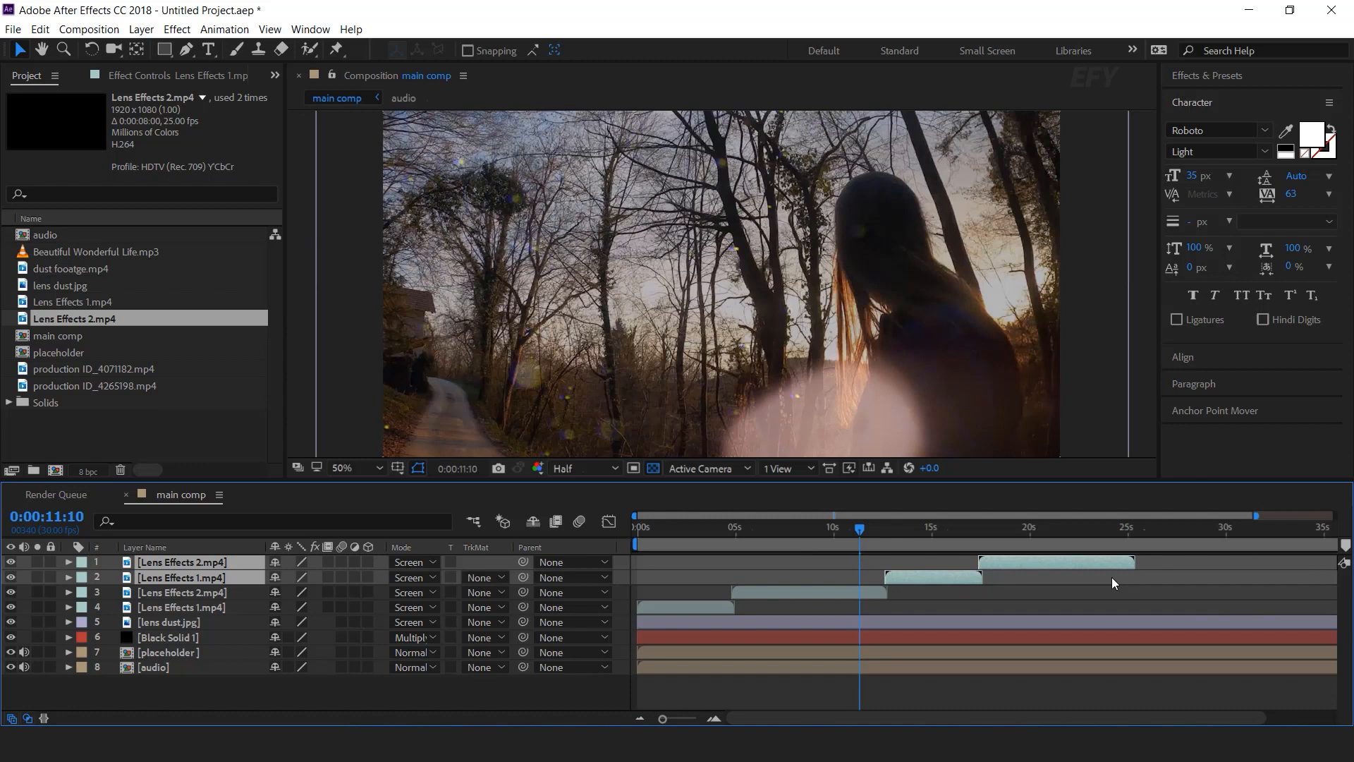
click(285, 691)
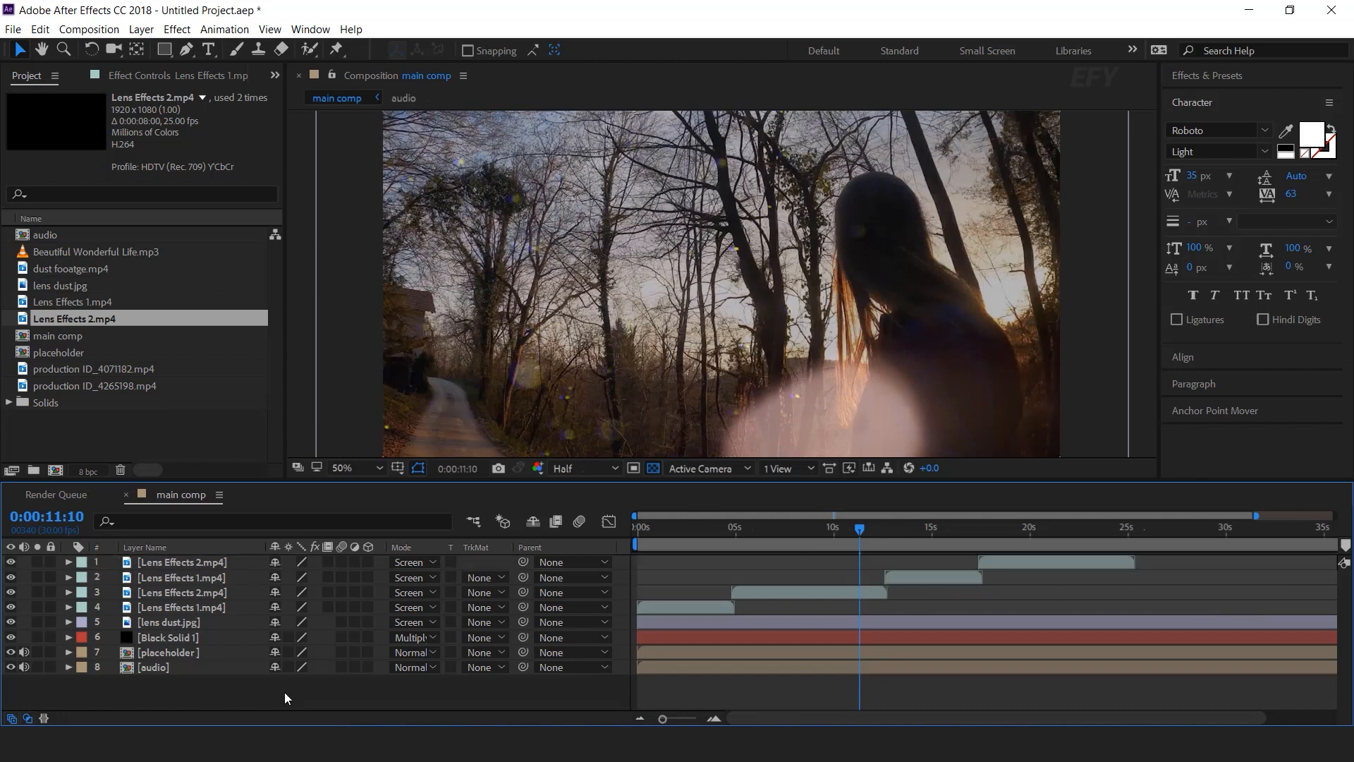
Step: Add dust fooatge.mp4 as the top layer of main comp and set its blending mode to Screen
click(154, 429)
click(75, 272)
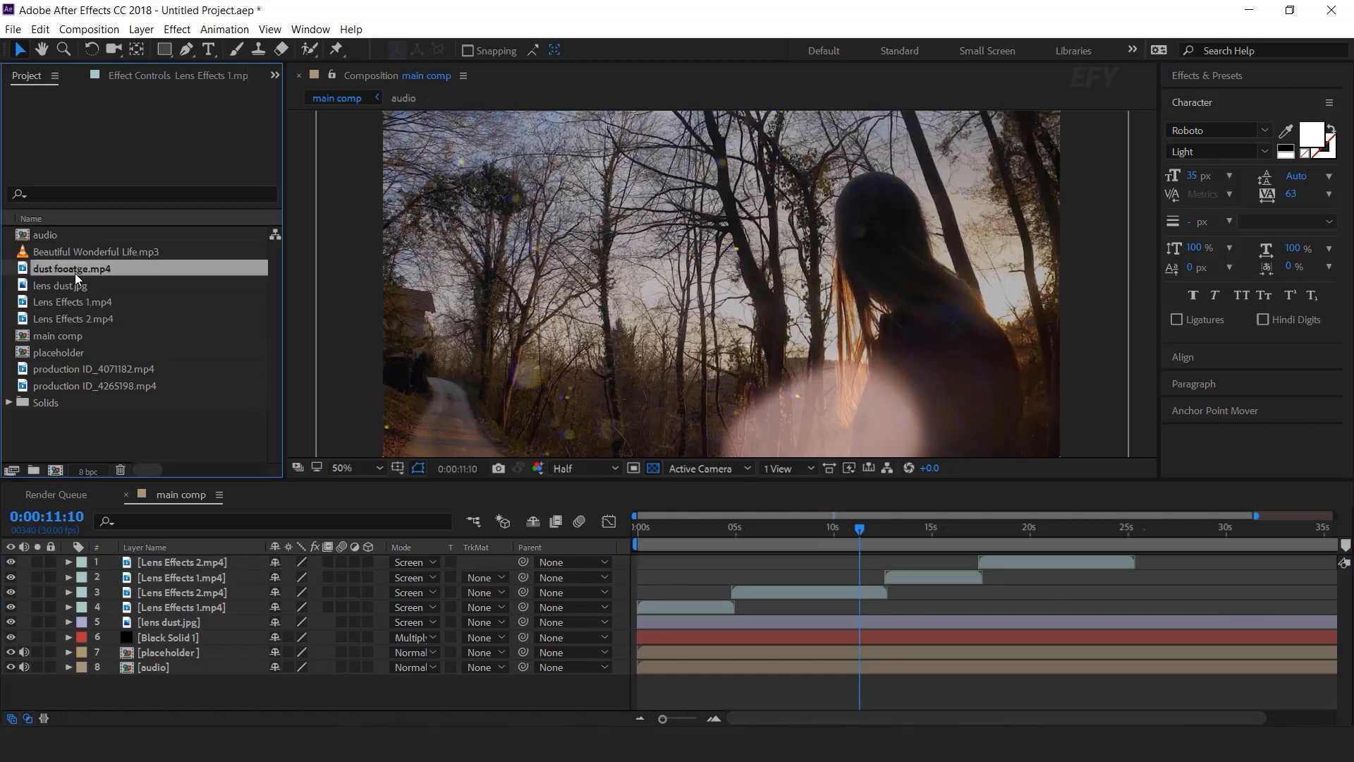
drag(22, 269, 224, 556)
click(412, 562)
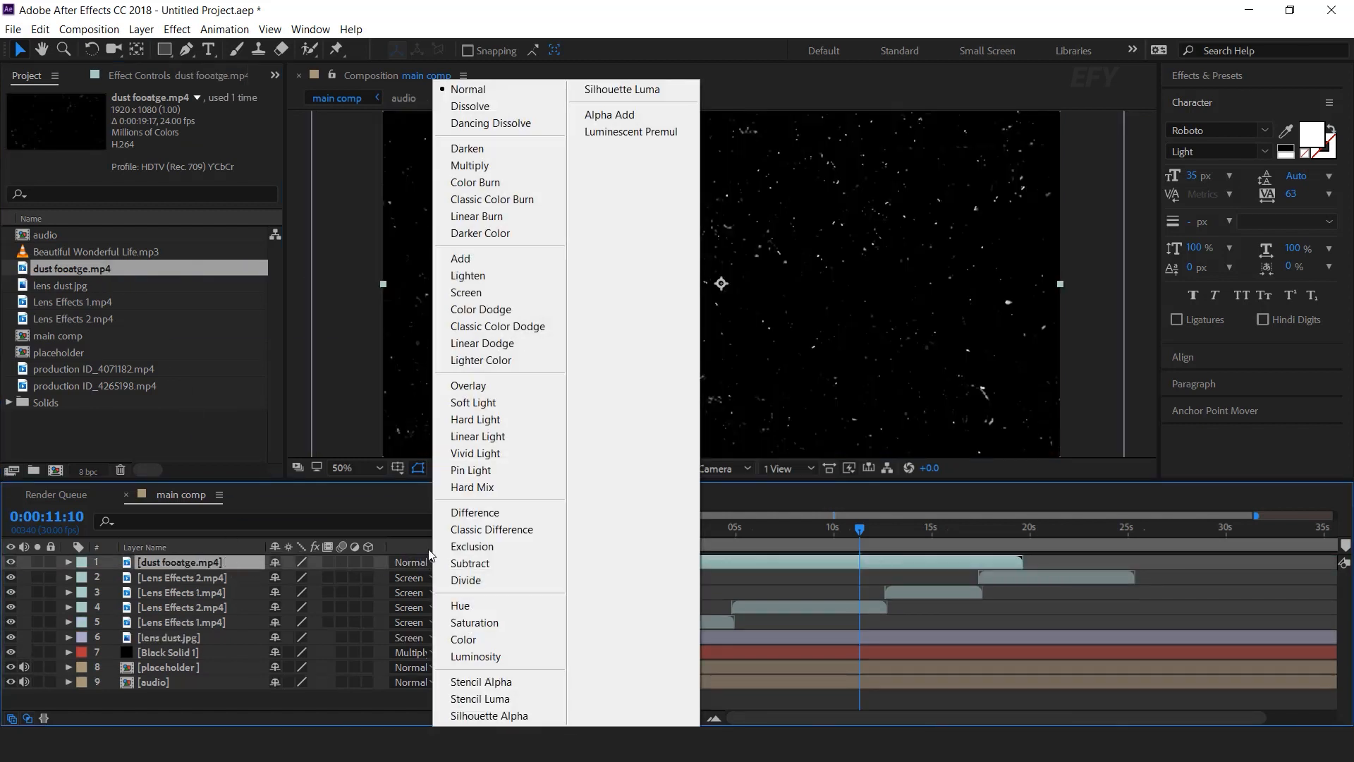
click(480, 291)
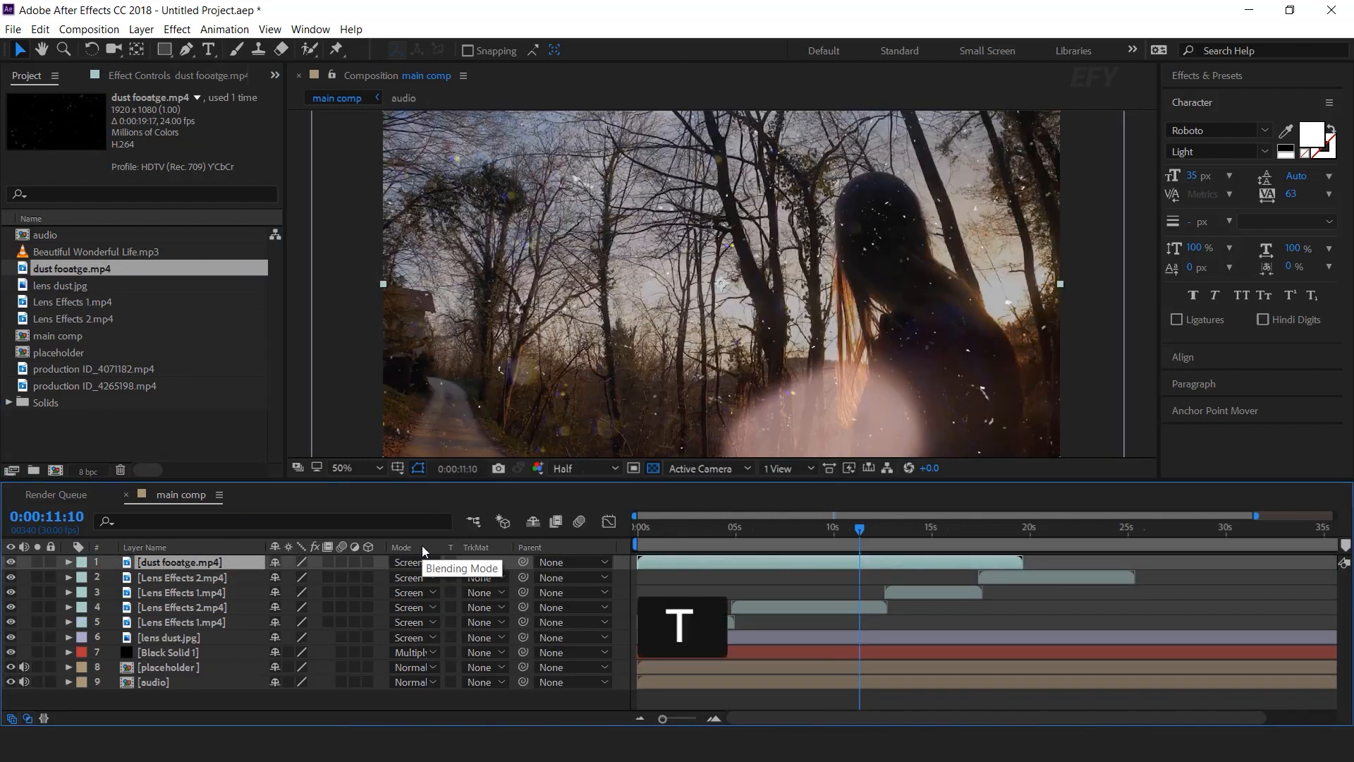
Step: Set the dust footage layer's opacity to 30%, collapse its properties and check the result along the timeline
key(t)
click(283, 577)
text(30)
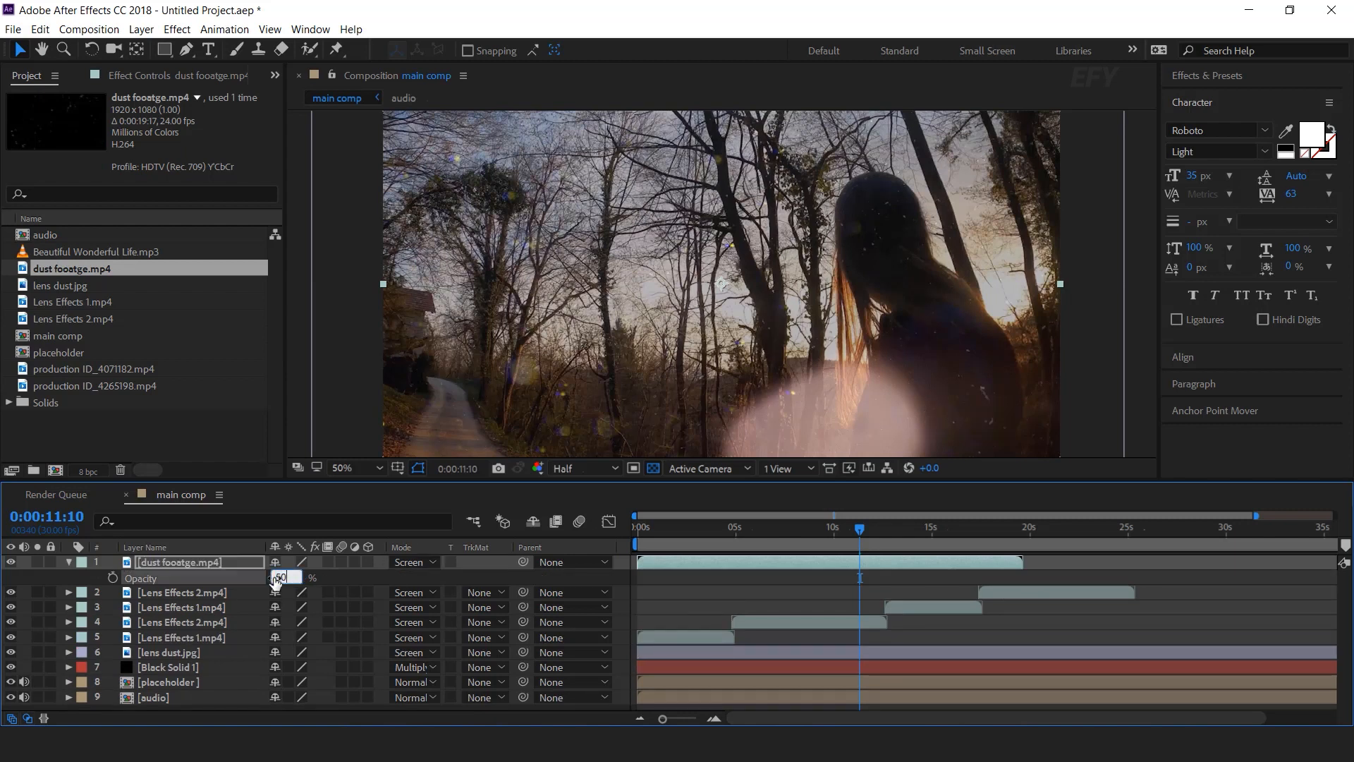
key(Return)
click(67, 562)
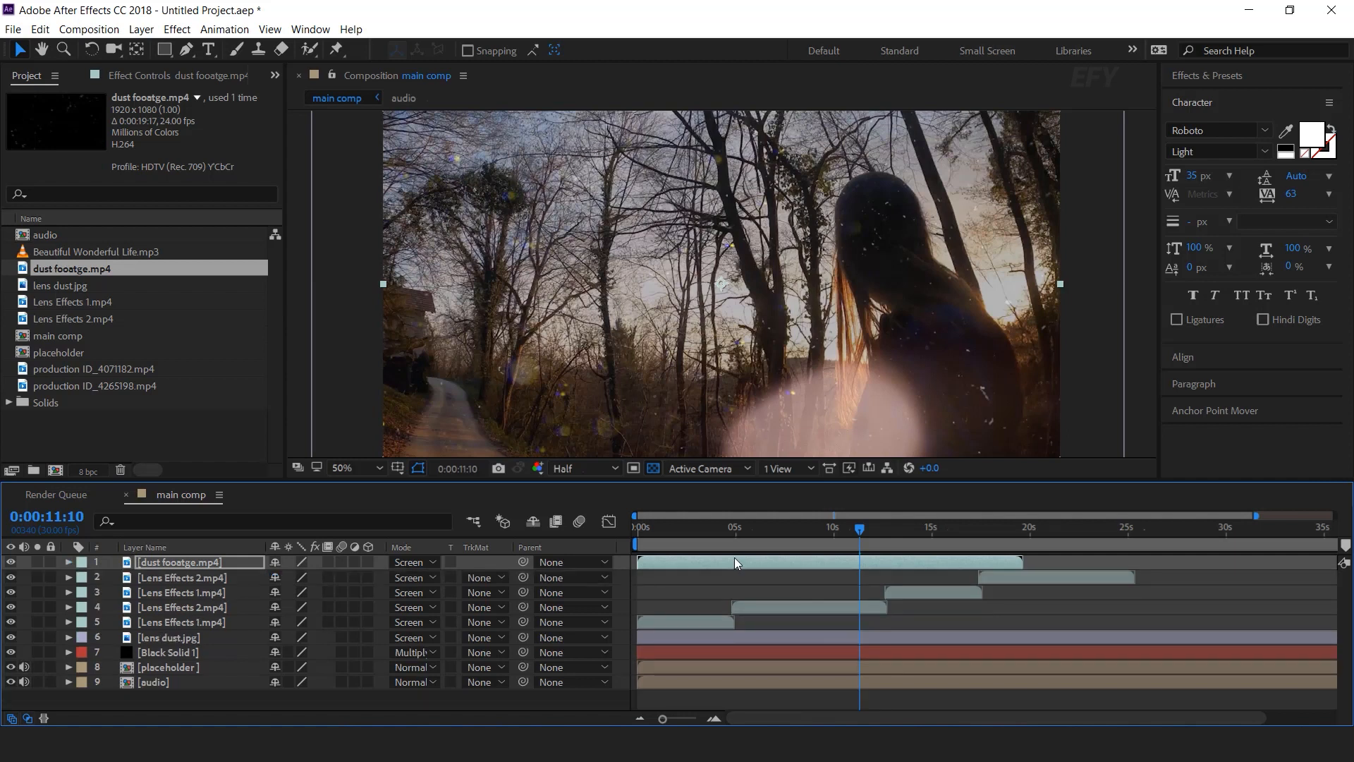
drag(707, 532, 849, 536)
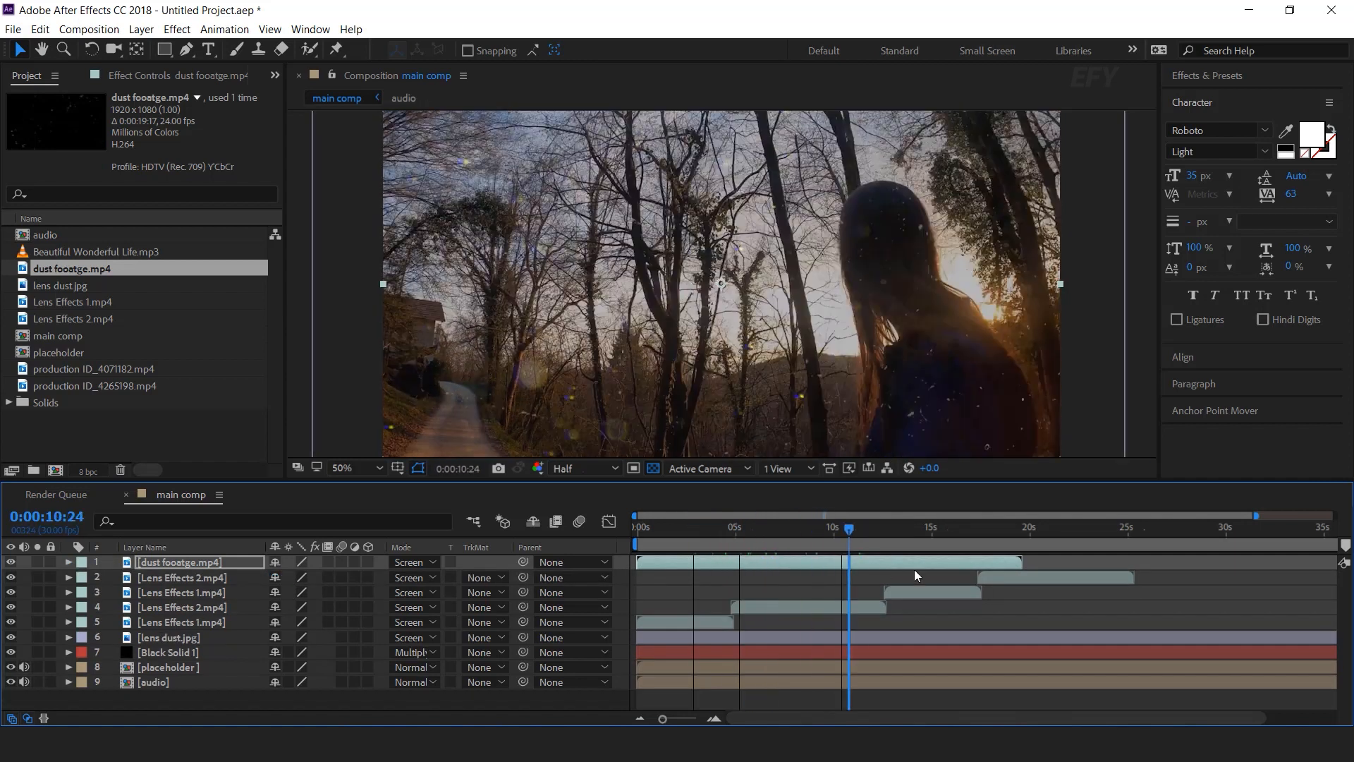
Step: Duplicate the dust footage layer and move the copy to start where the first one ends
click(977, 559)
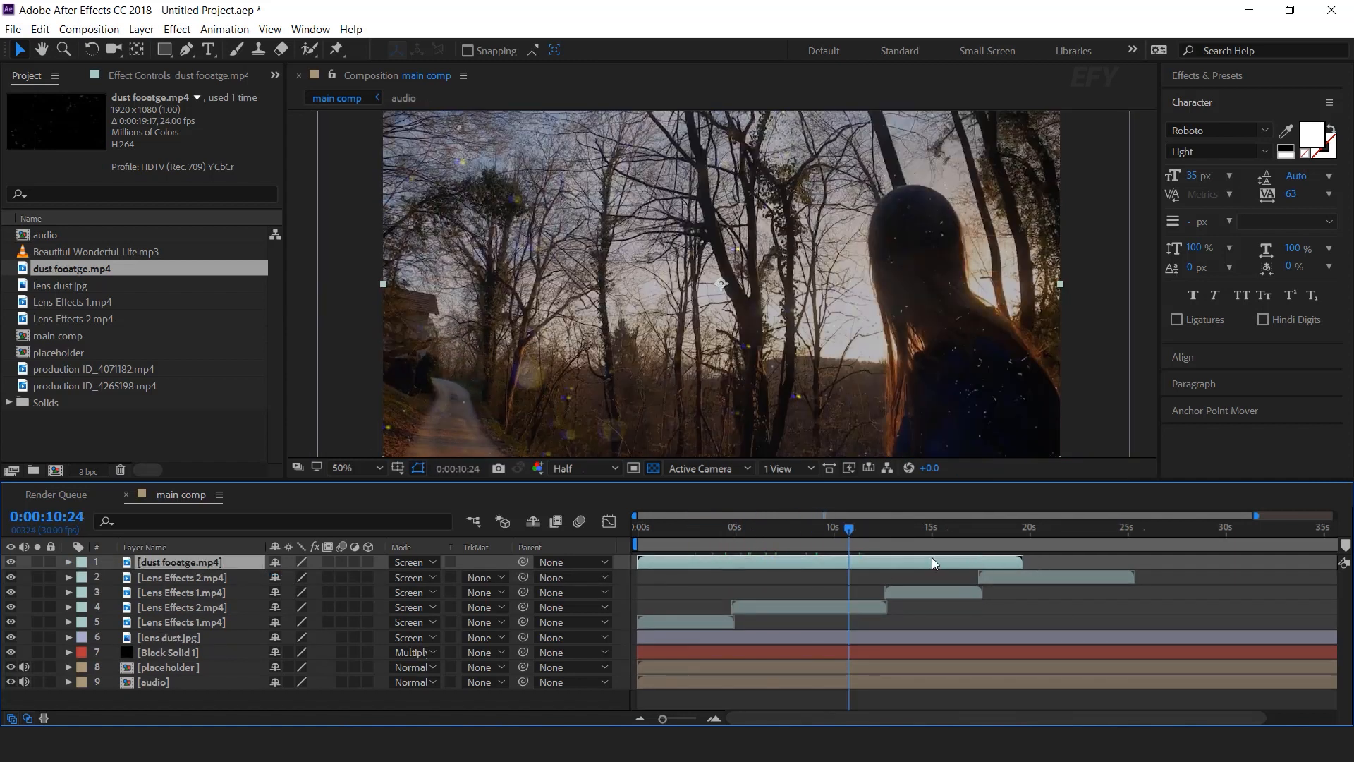
key(ctrl+d)
drag(675, 562, 1021, 559)
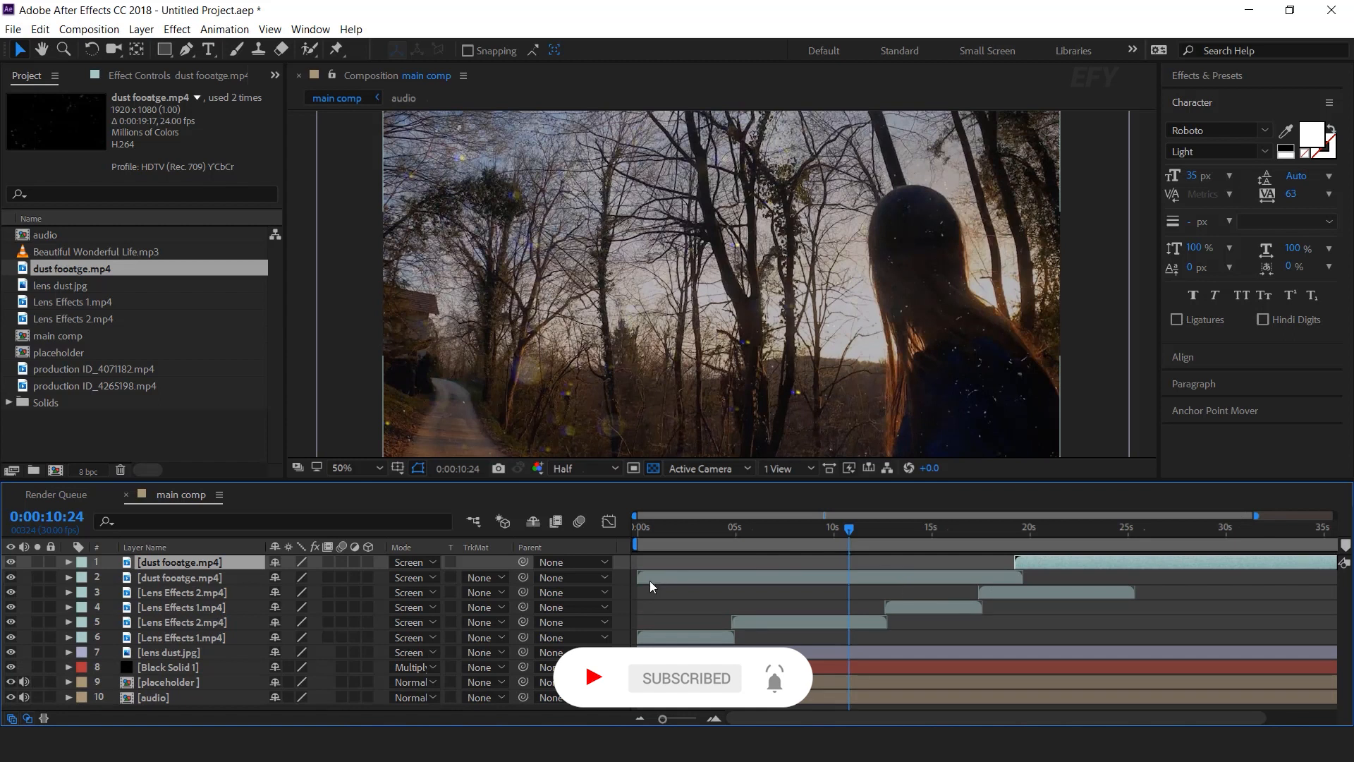
click(623, 574)
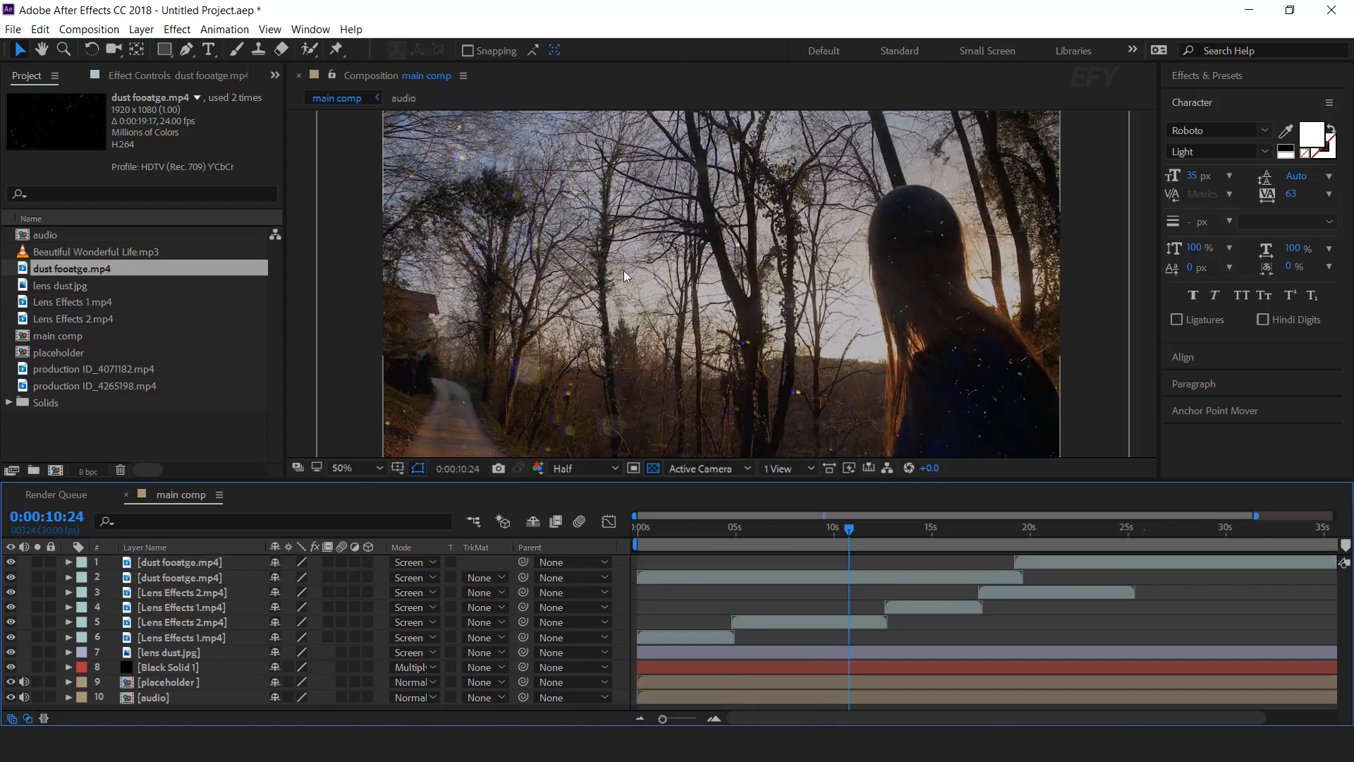
Step: Create a new composition named text preset 1 at 1920 x 1080, 30 fps and 40 seconds long
click(217, 436)
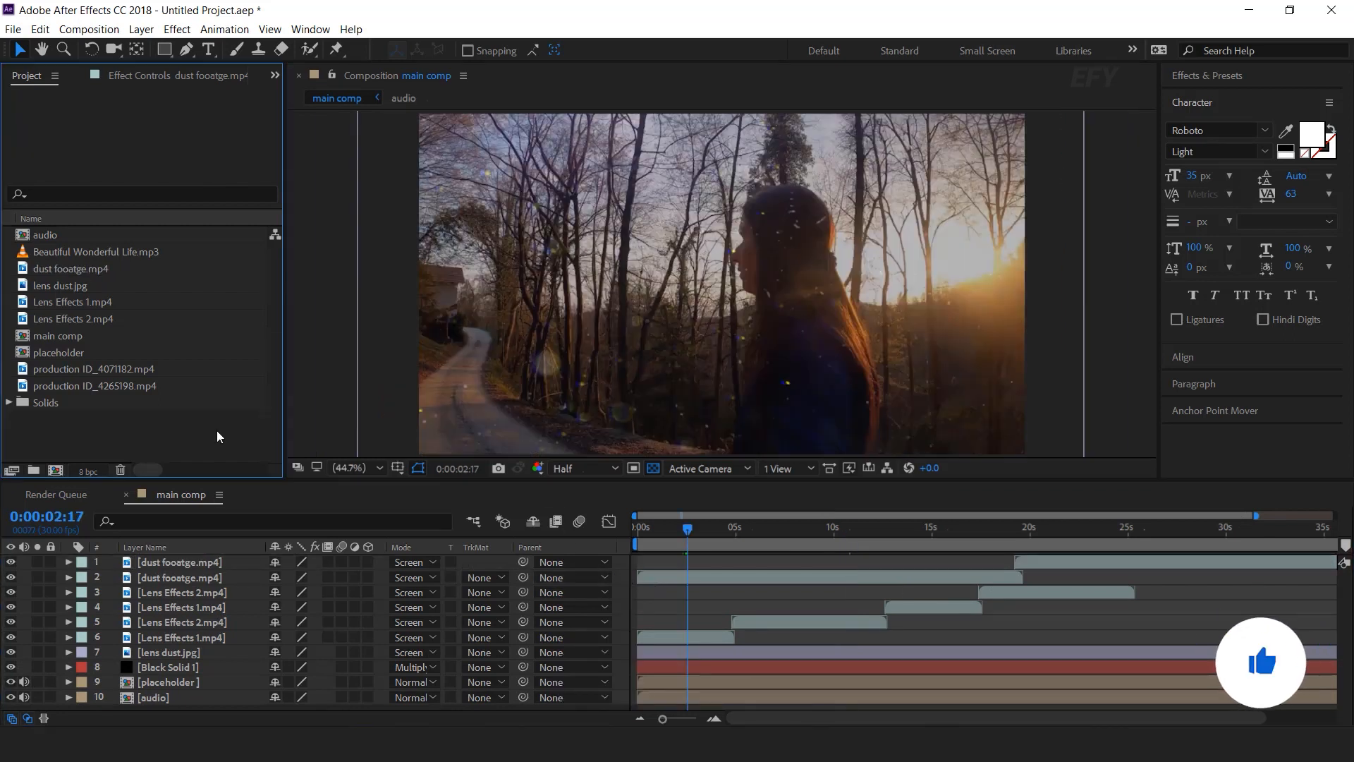
key(ctrl+n)
double_click(627, 189)
text(text preset 1)
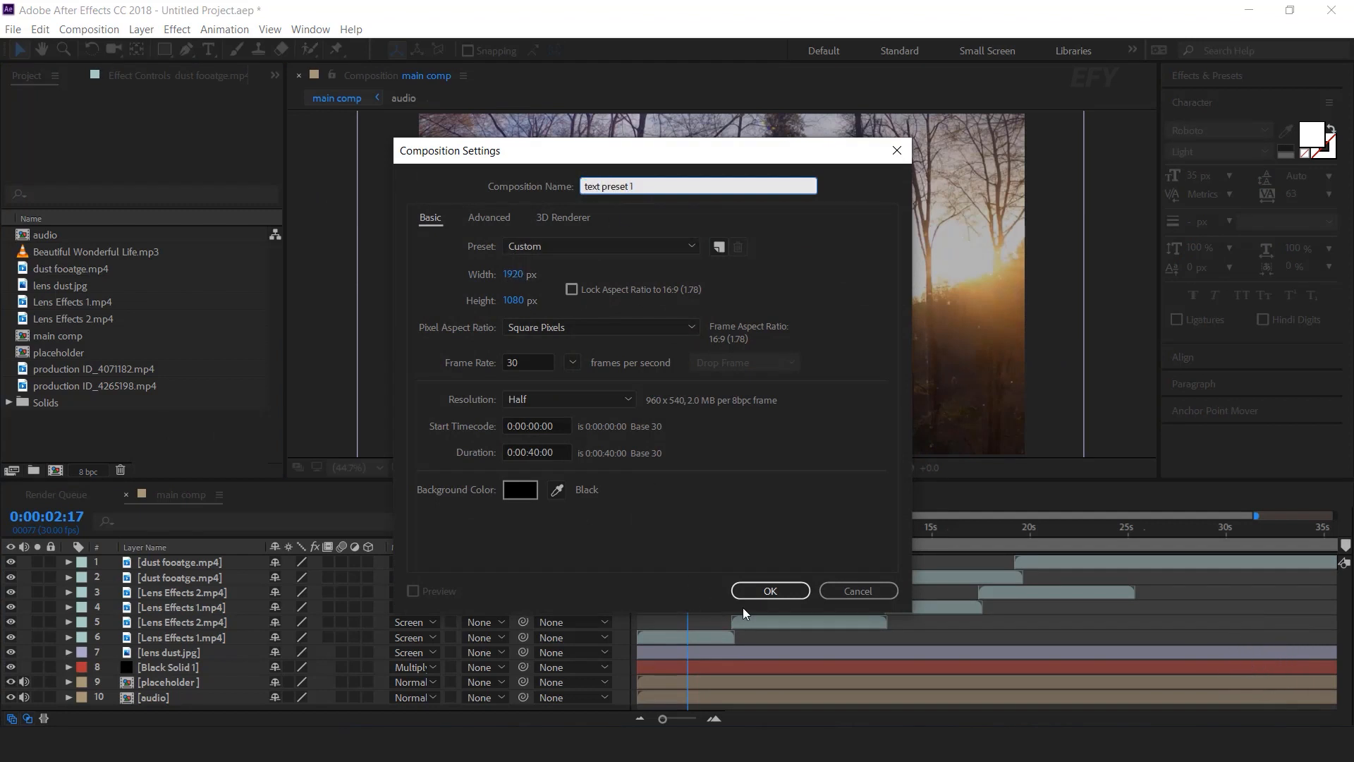
click(771, 593)
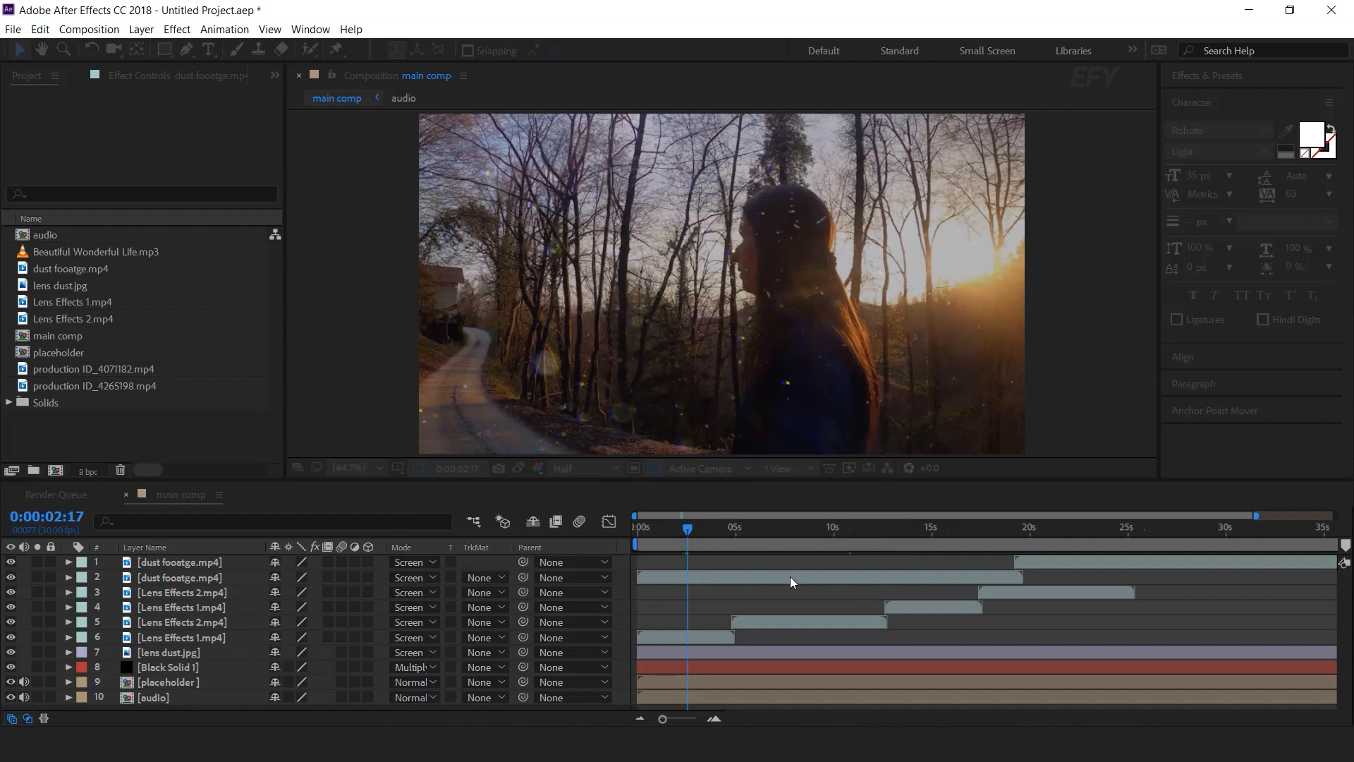
Step: Copy the lyric line "If I had a thousand tongues" from its source and paste it as a new text layer in text preset 1
click(209, 50)
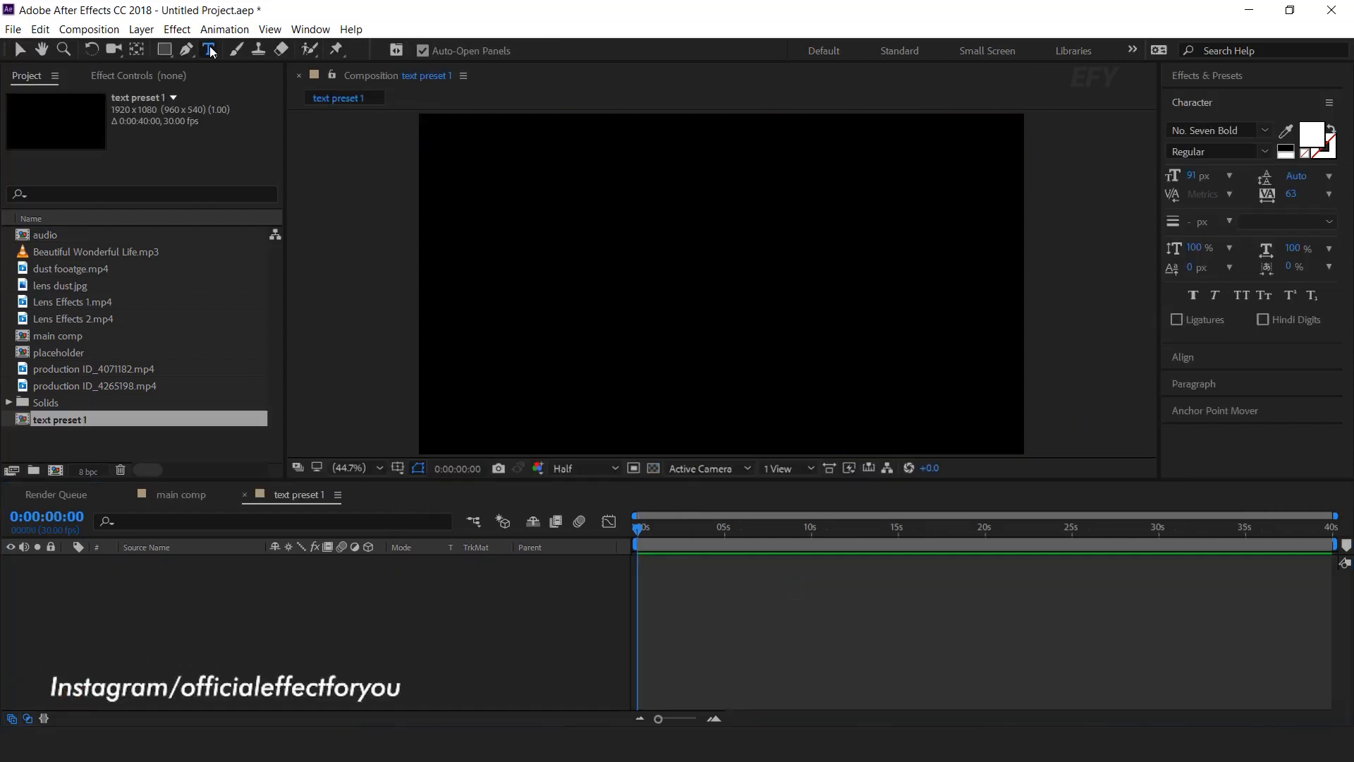
click(707, 705)
drag(435, 174, 235, 173)
key(ctrl+c)
click(1086, 134)
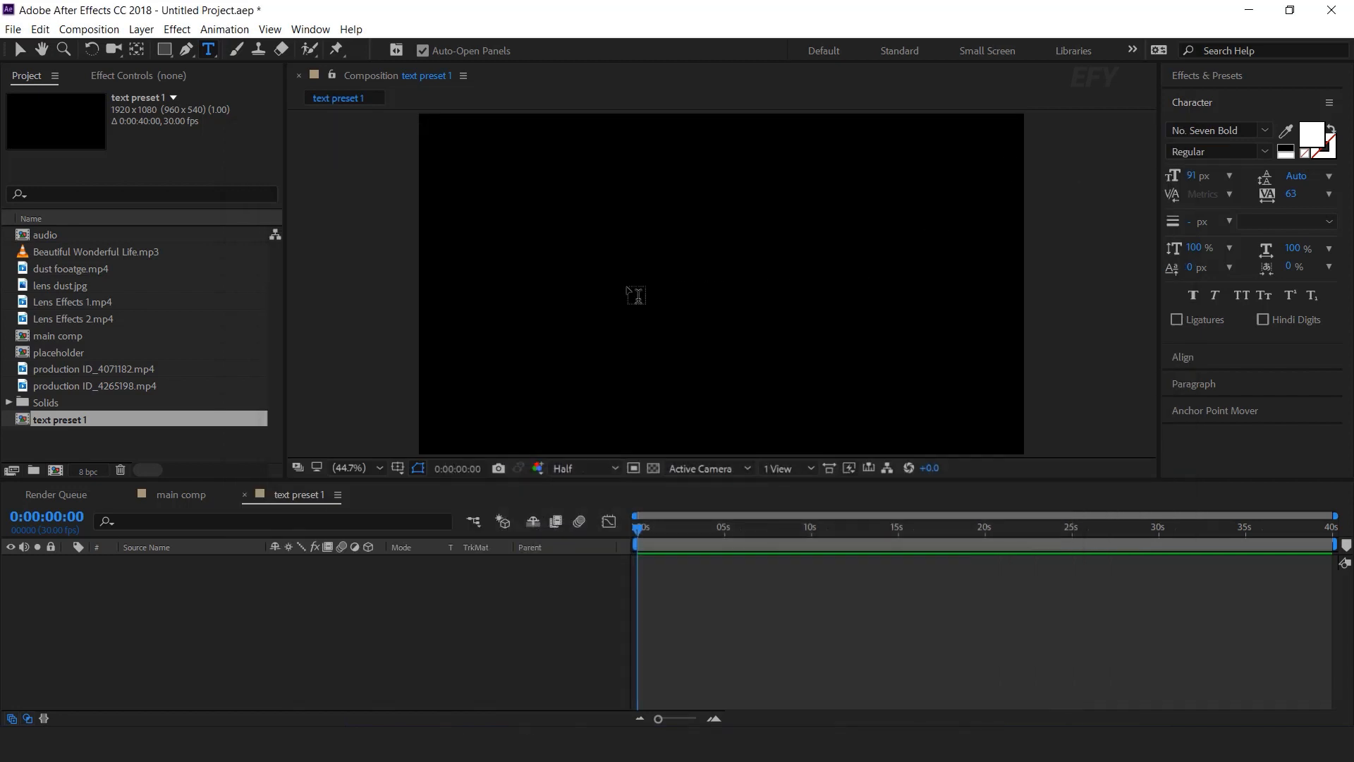
click(634, 295)
key(ctrl+v)
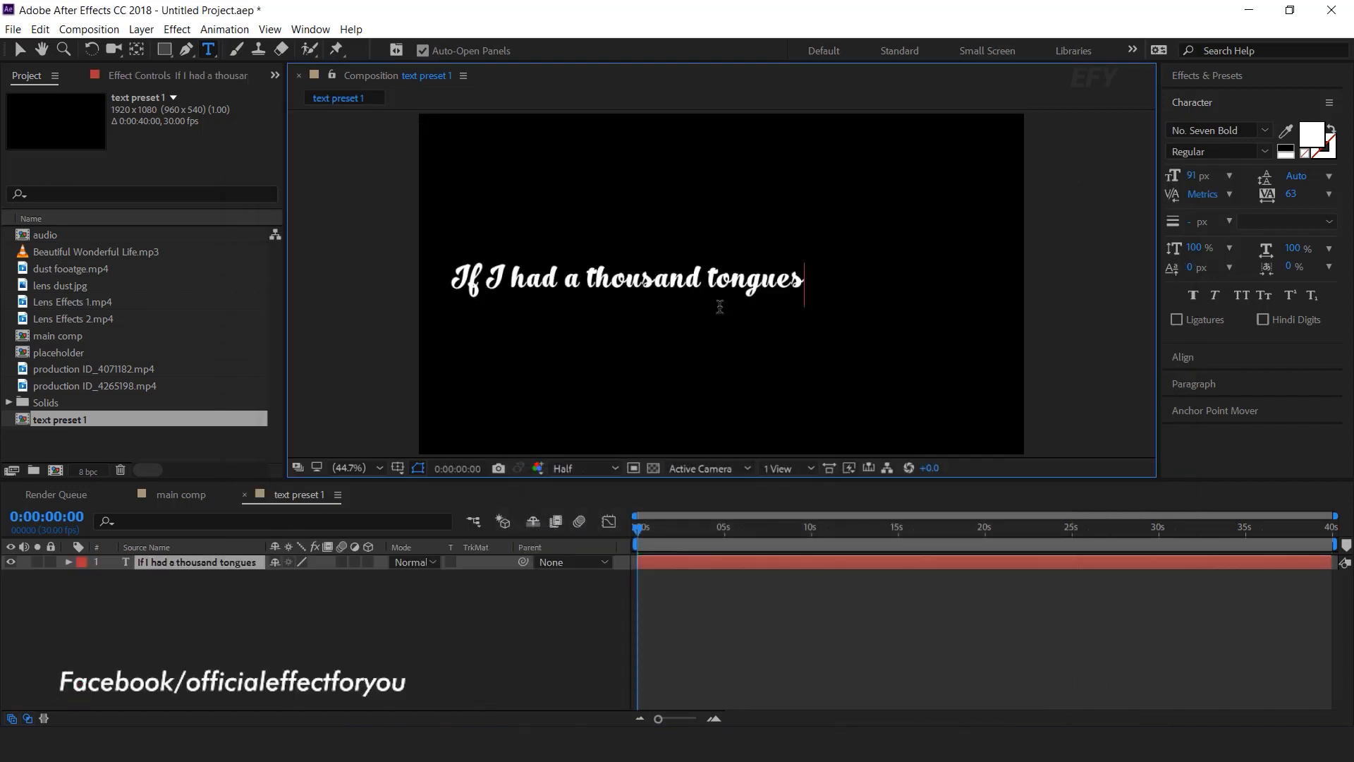
Step: Centre the text layer horizontally in the composition, check its font settings and deselect it
click(19, 49)
click(1192, 358)
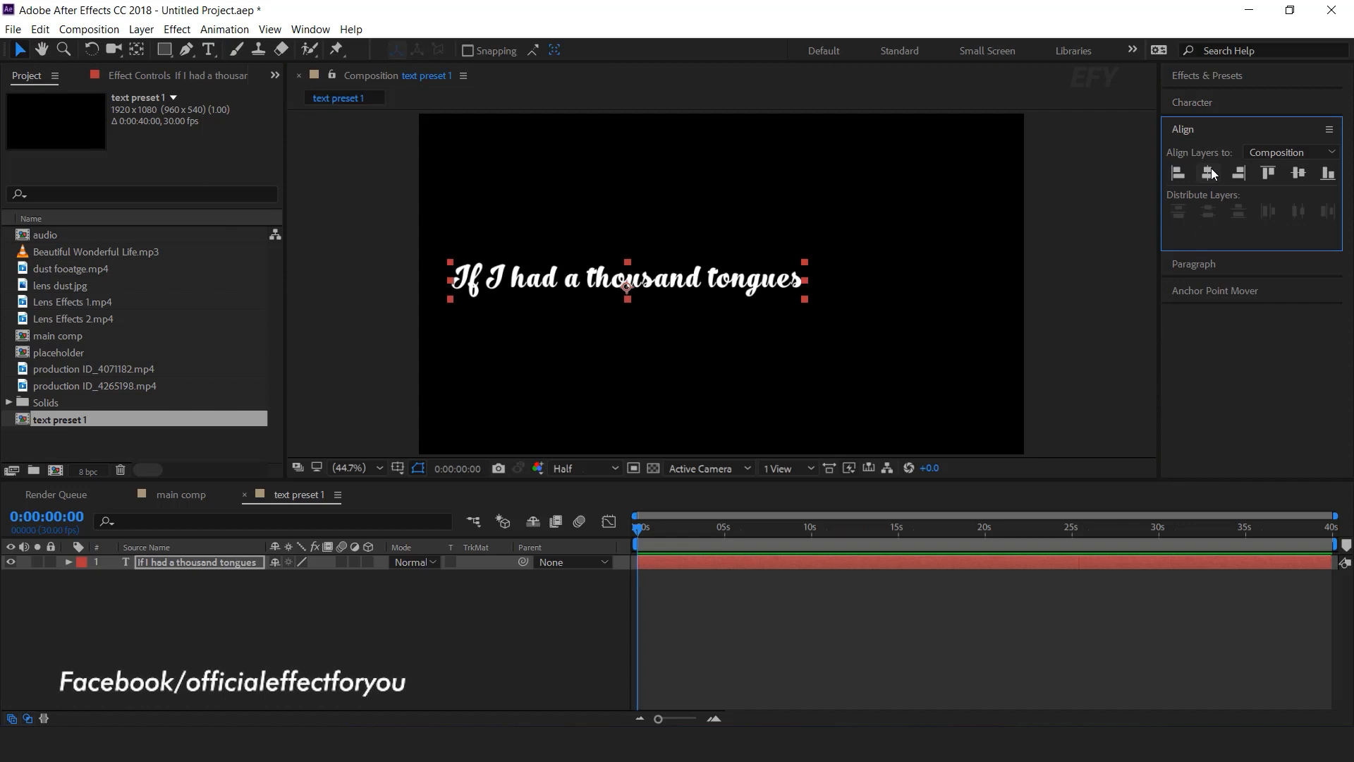
click(1211, 170)
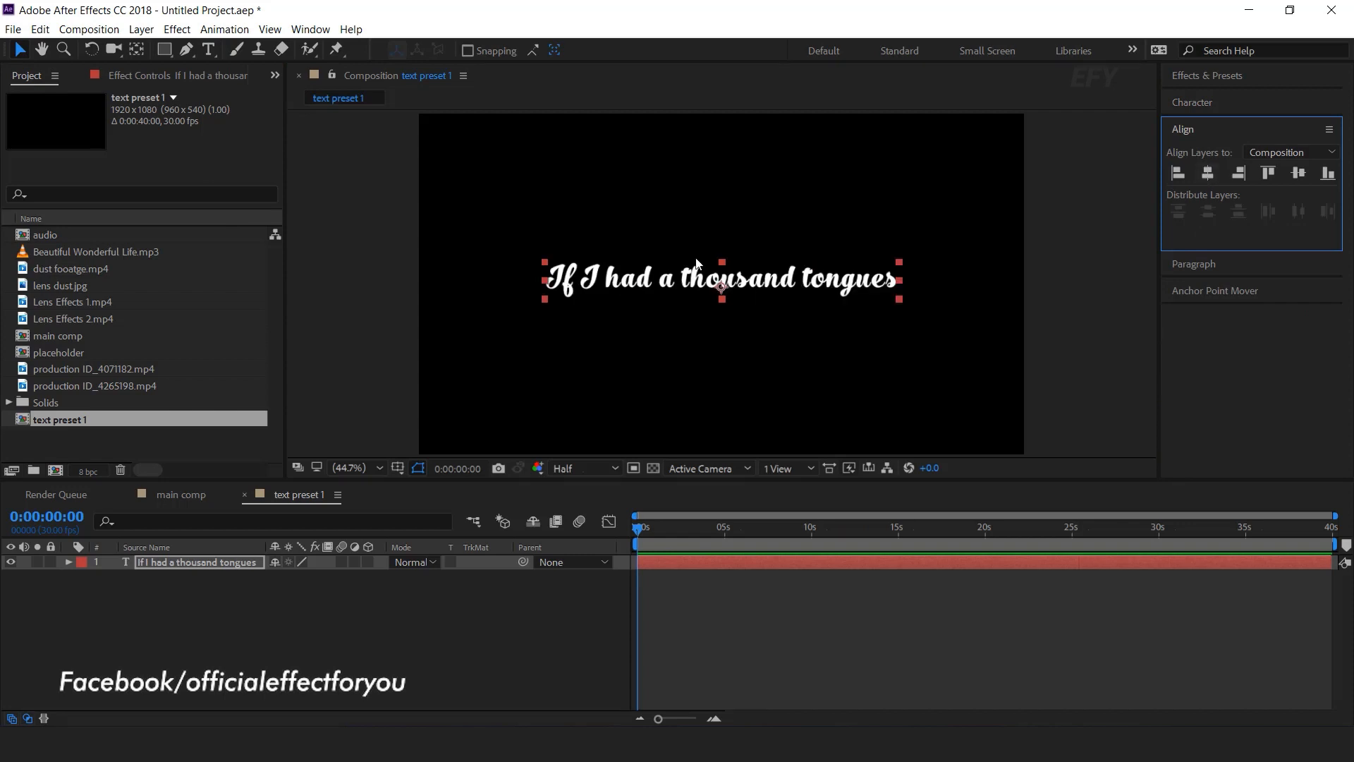
click(1185, 103)
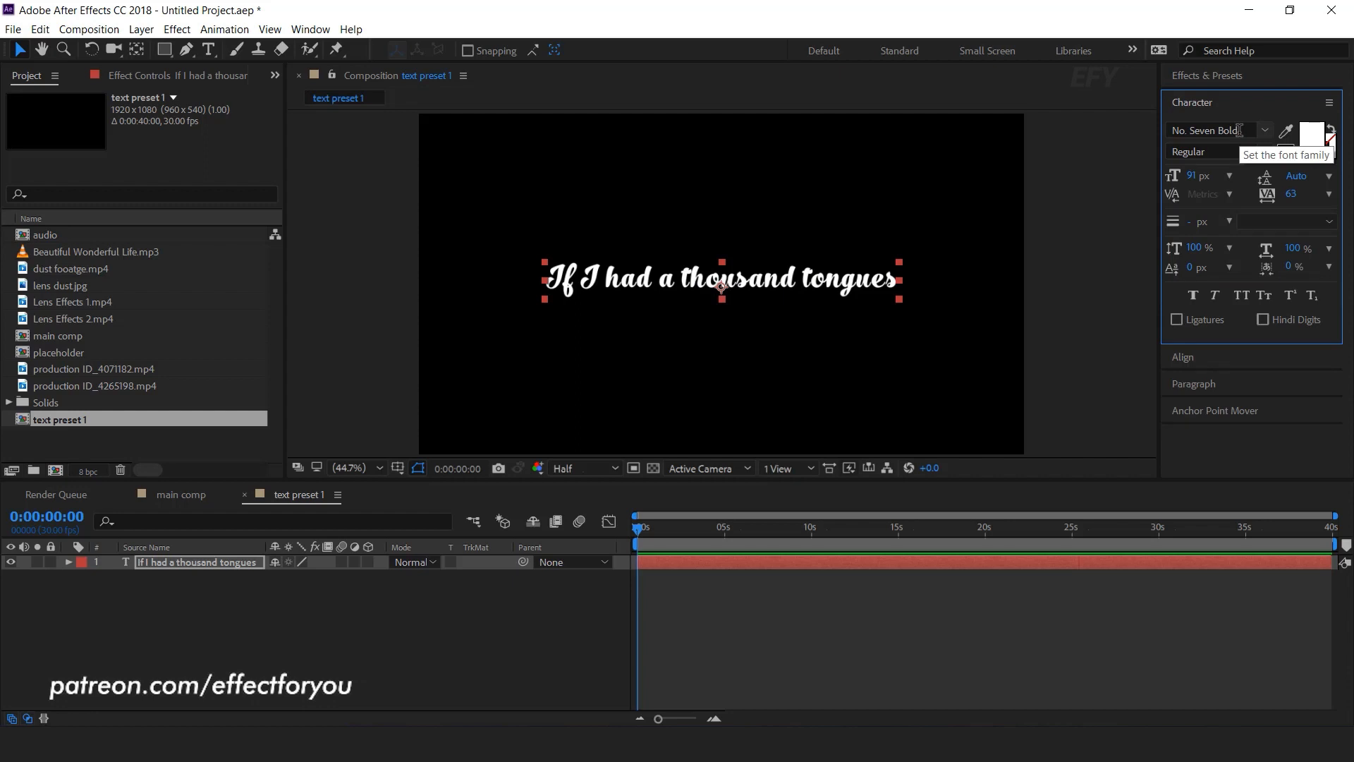
click(736, 539)
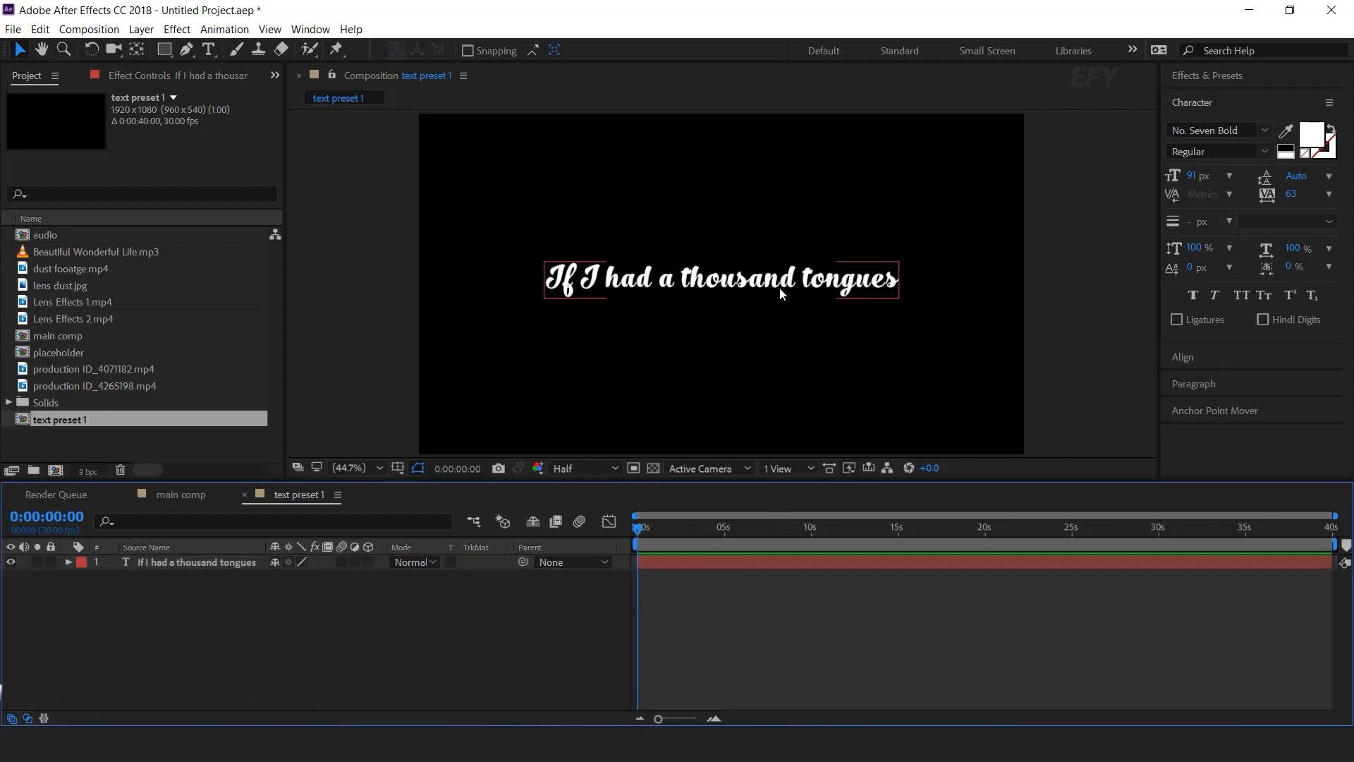
Step: Add a text animator with Position, Scale, Skew and Rotation properties to the "If I had a thousand tongues" layer
click(169, 563)
click(69, 562)
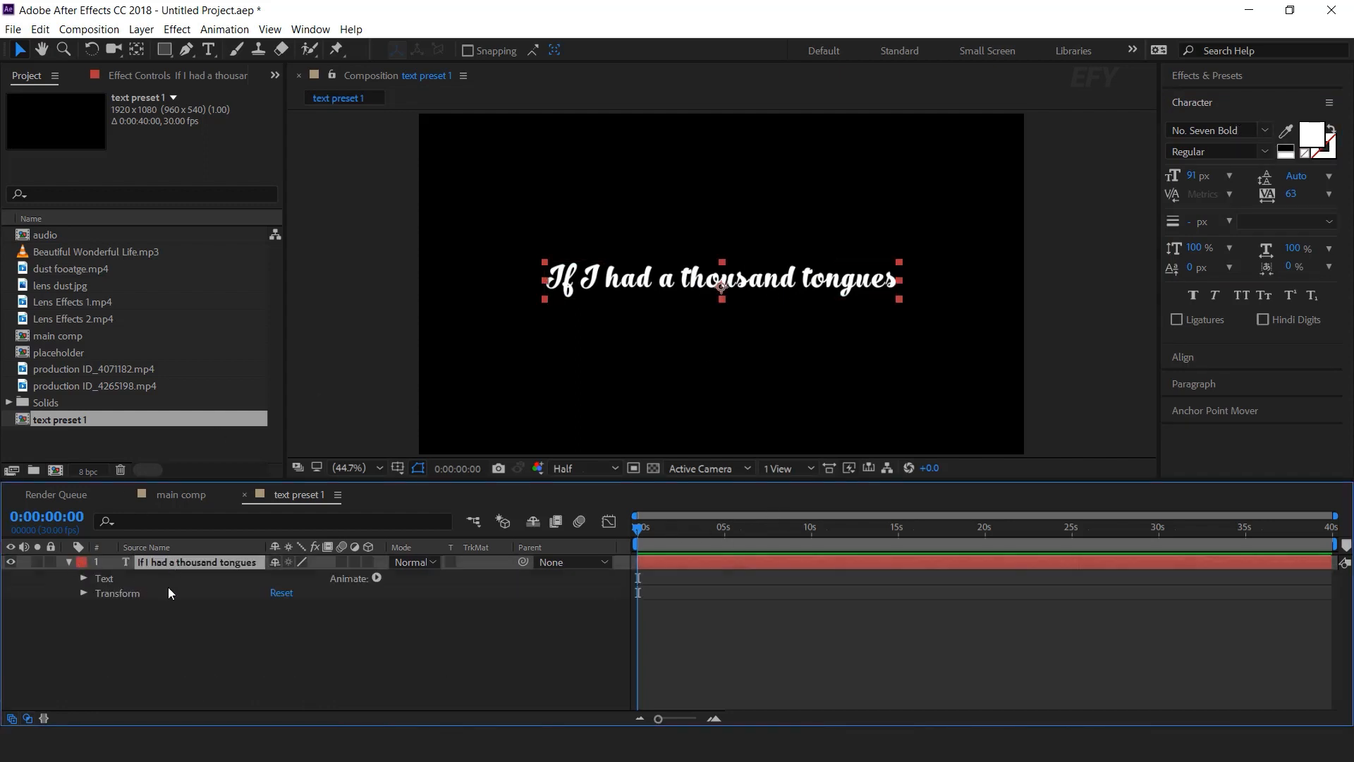
click(376, 578)
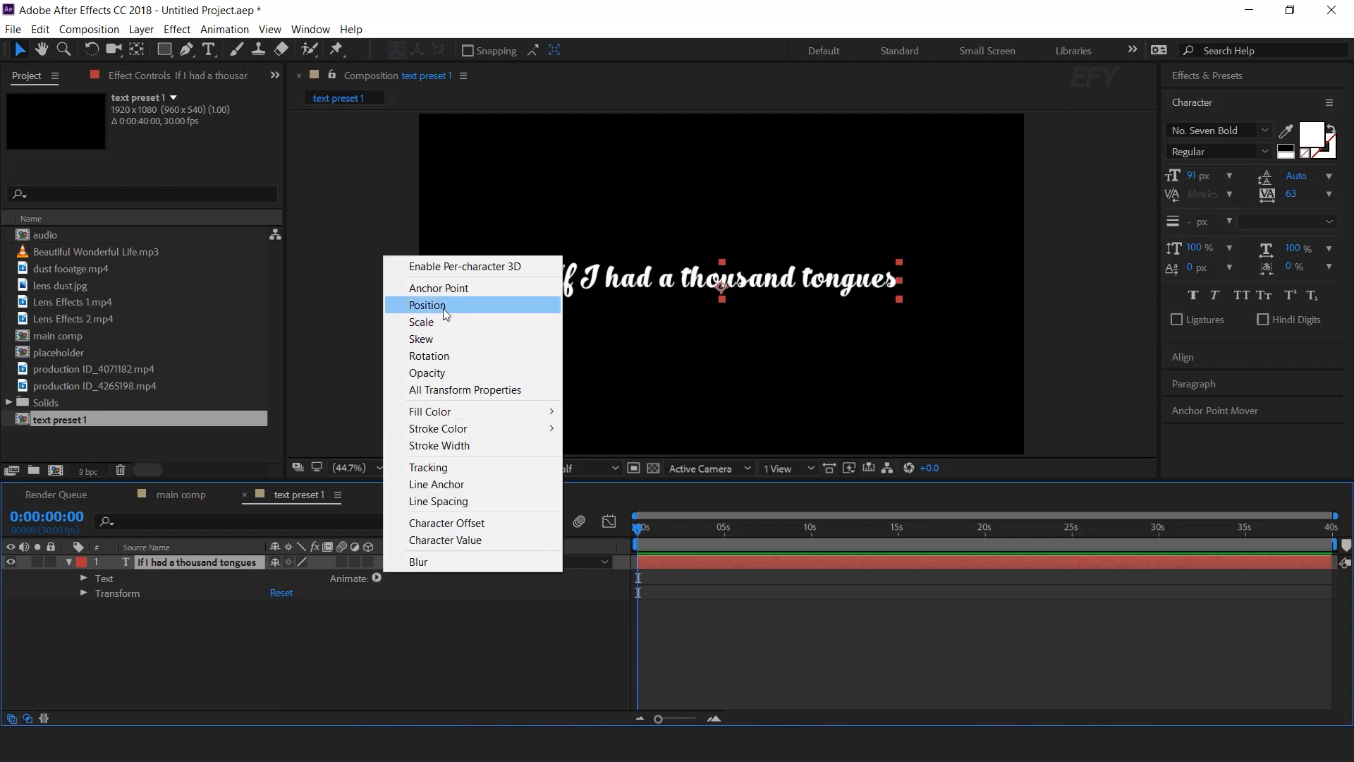
click(442, 307)
click(377, 578)
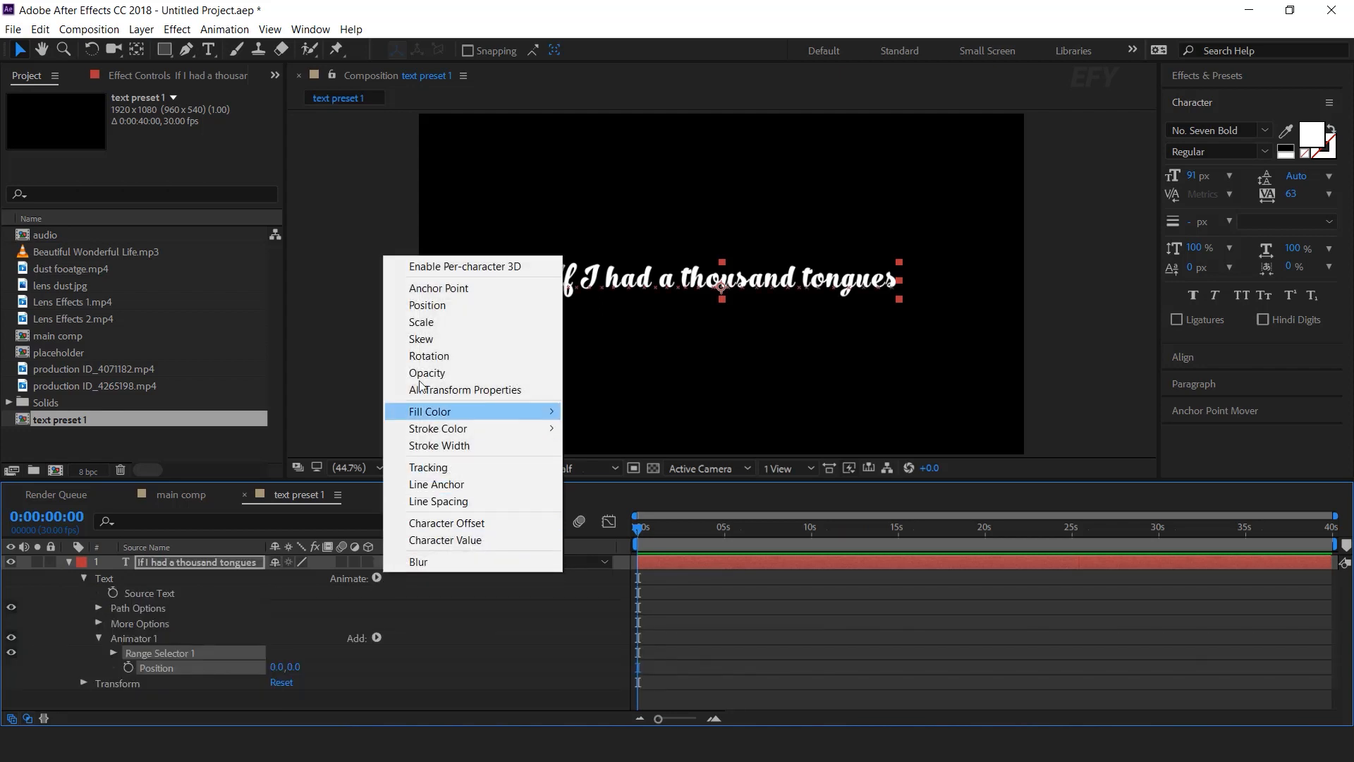
click(437, 321)
click(376, 578)
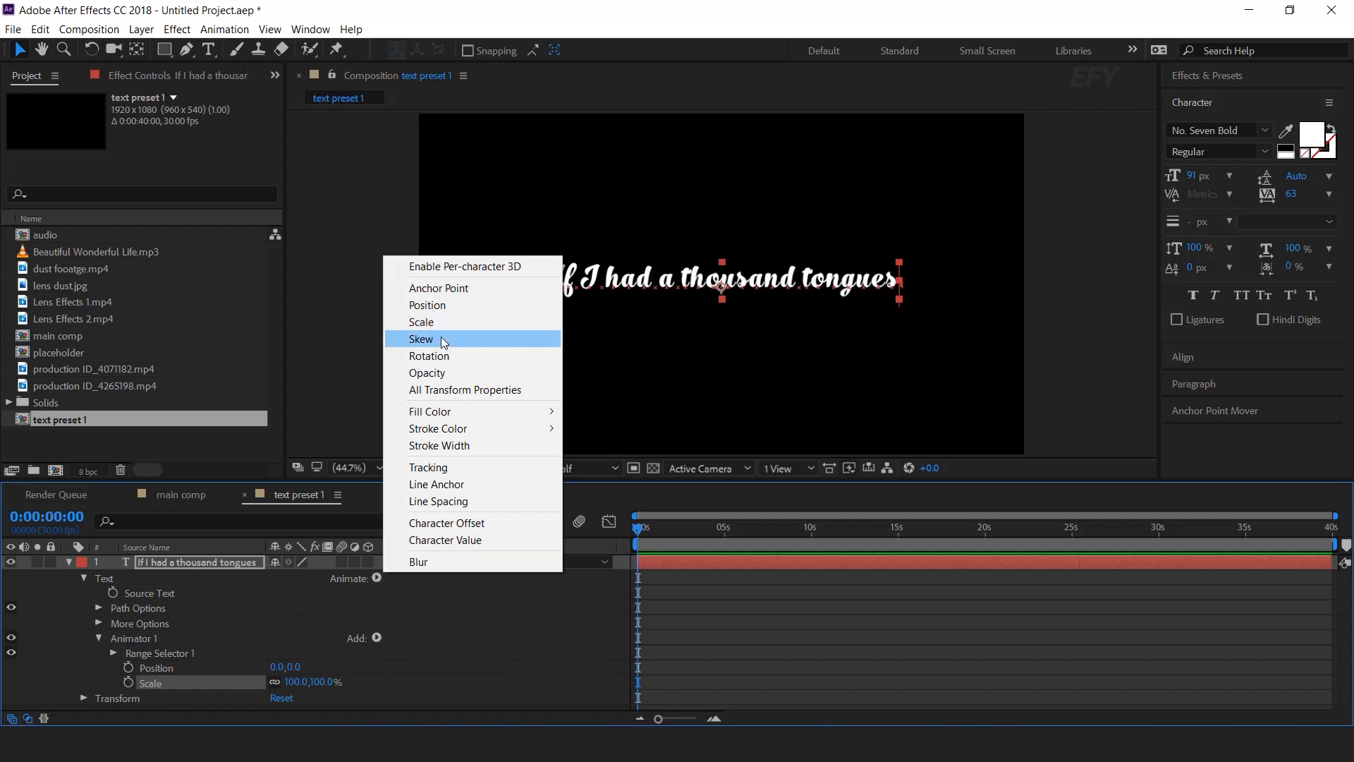
click(441, 336)
click(376, 567)
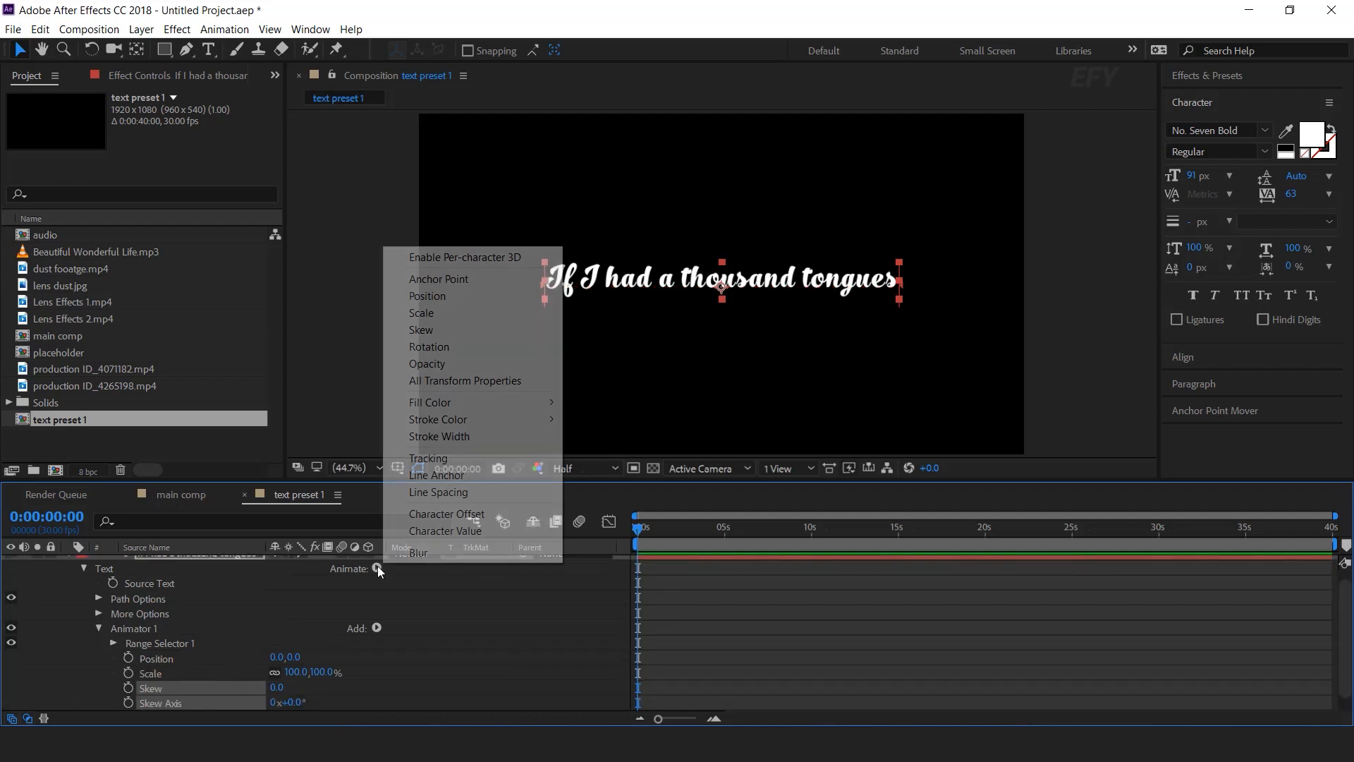
click(454, 347)
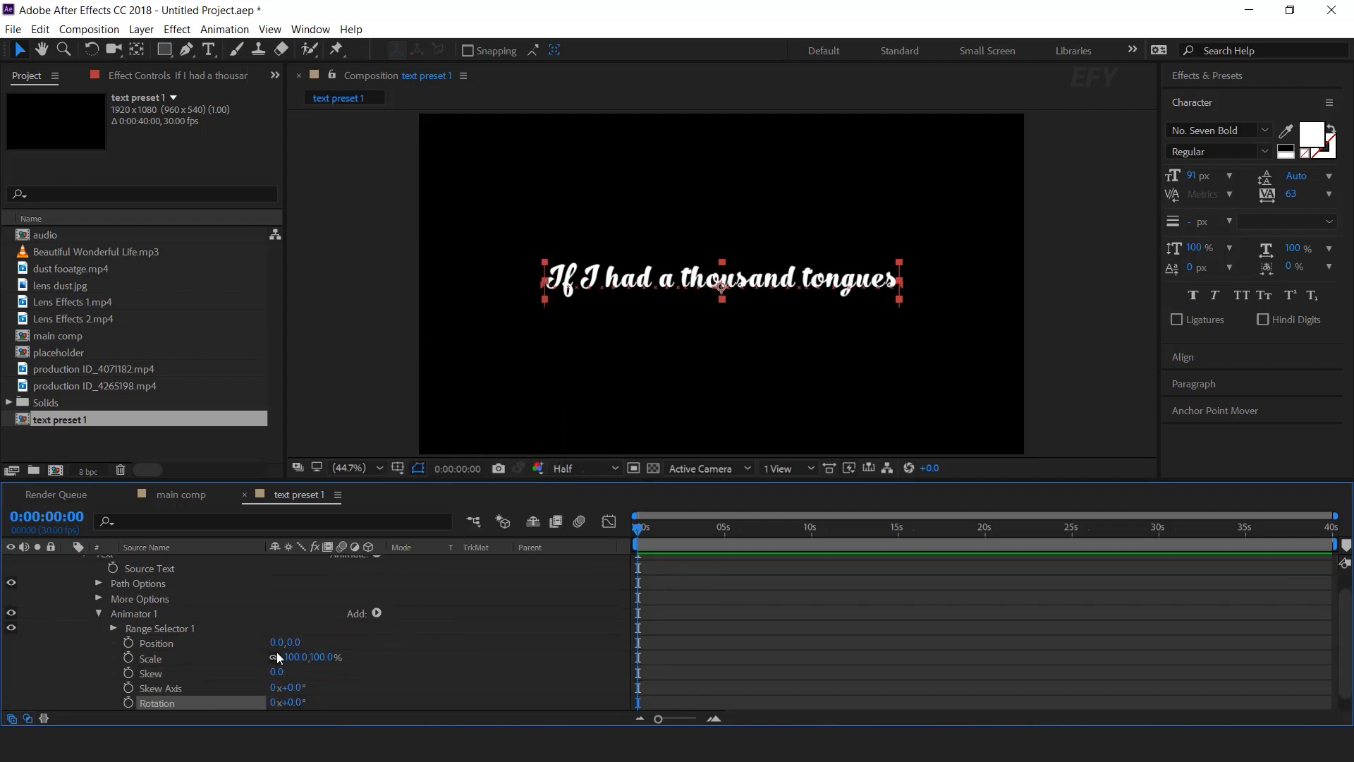
Step: Try out offsets for the text animator's Position and set it to 500, 500
click(248, 643)
drag(278, 645, 620, 641)
click(283, 643)
text(500)
key(Return)
drag(303, 641, 163, 644)
click(311, 643)
text(700)
key(Return)
click(311, 643)
text(500)
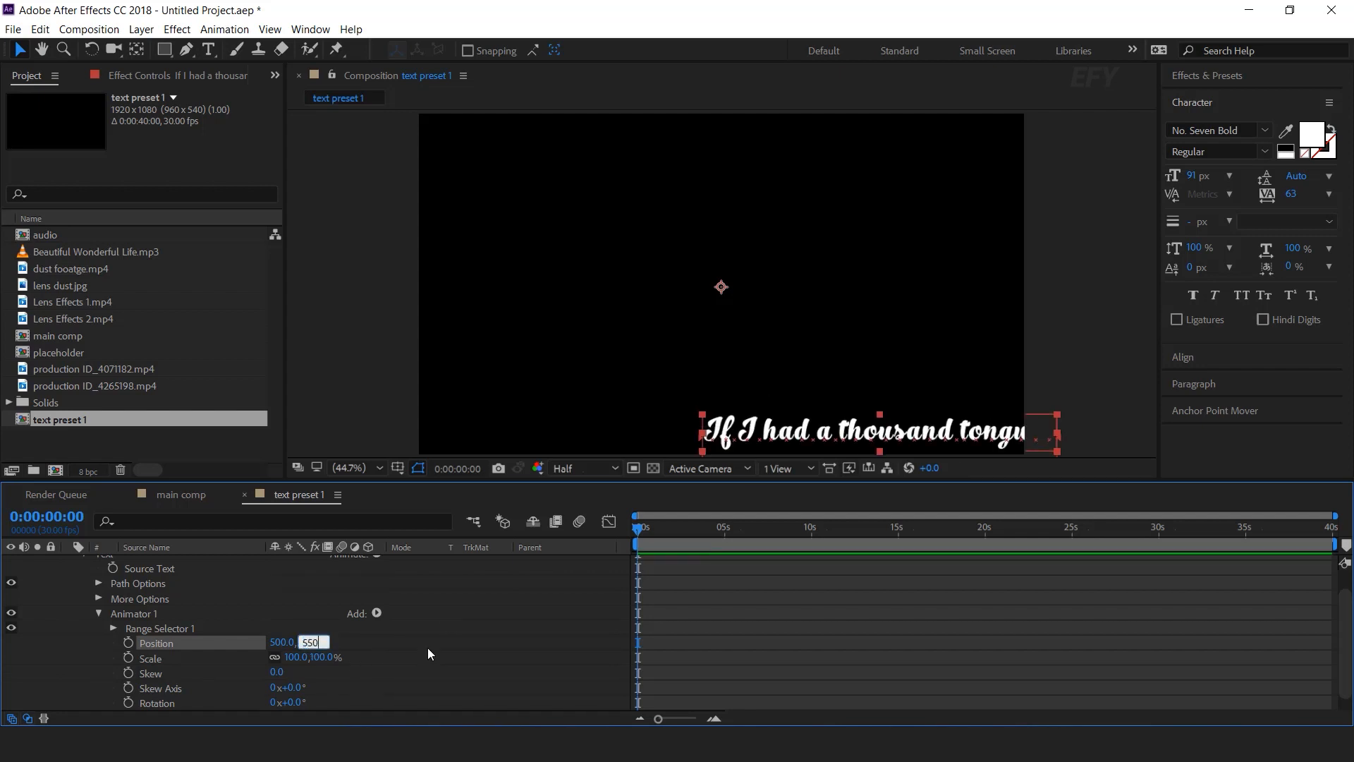
key(Return)
Step: Set the horizontal value of the text animator's Position to 550
key(comma)
key(comma)
key(period)
drag(280, 642, 367, 643)
click(282, 642)
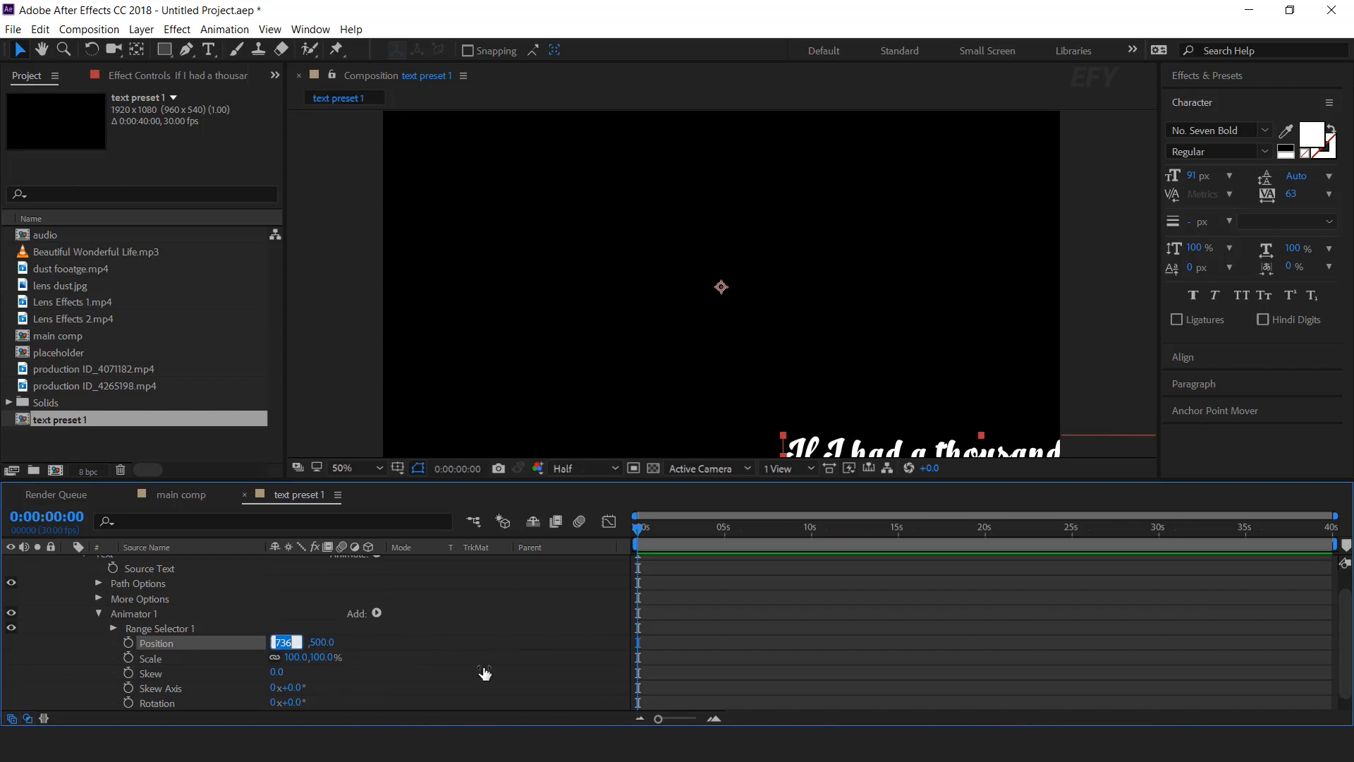
text(550)
key(Return)
Step: Set the text animator's Skew to 30, Skew Axis to 30° and Rotation to 50°
scroll(362, 672, down, 1)
click(157, 643)
click(160, 659)
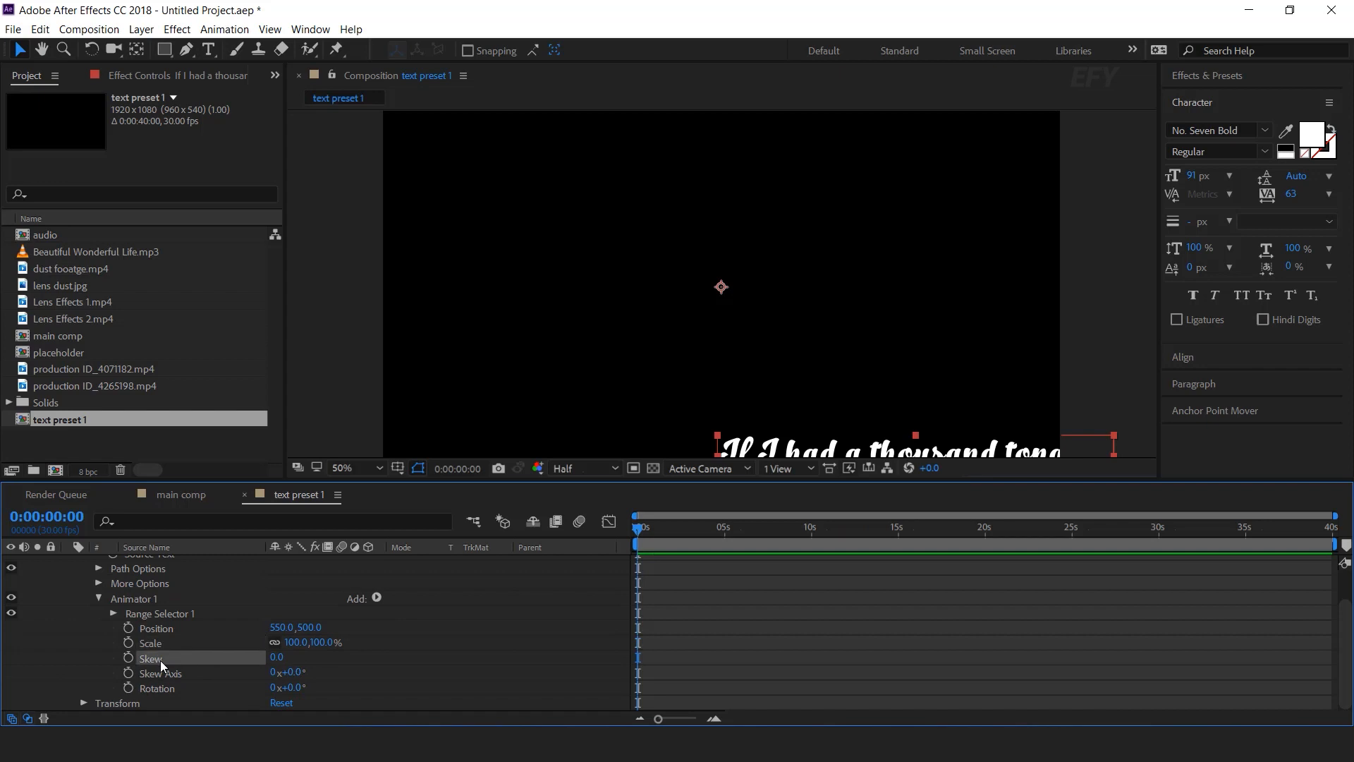
click(276, 657)
text(30)
key(Return)
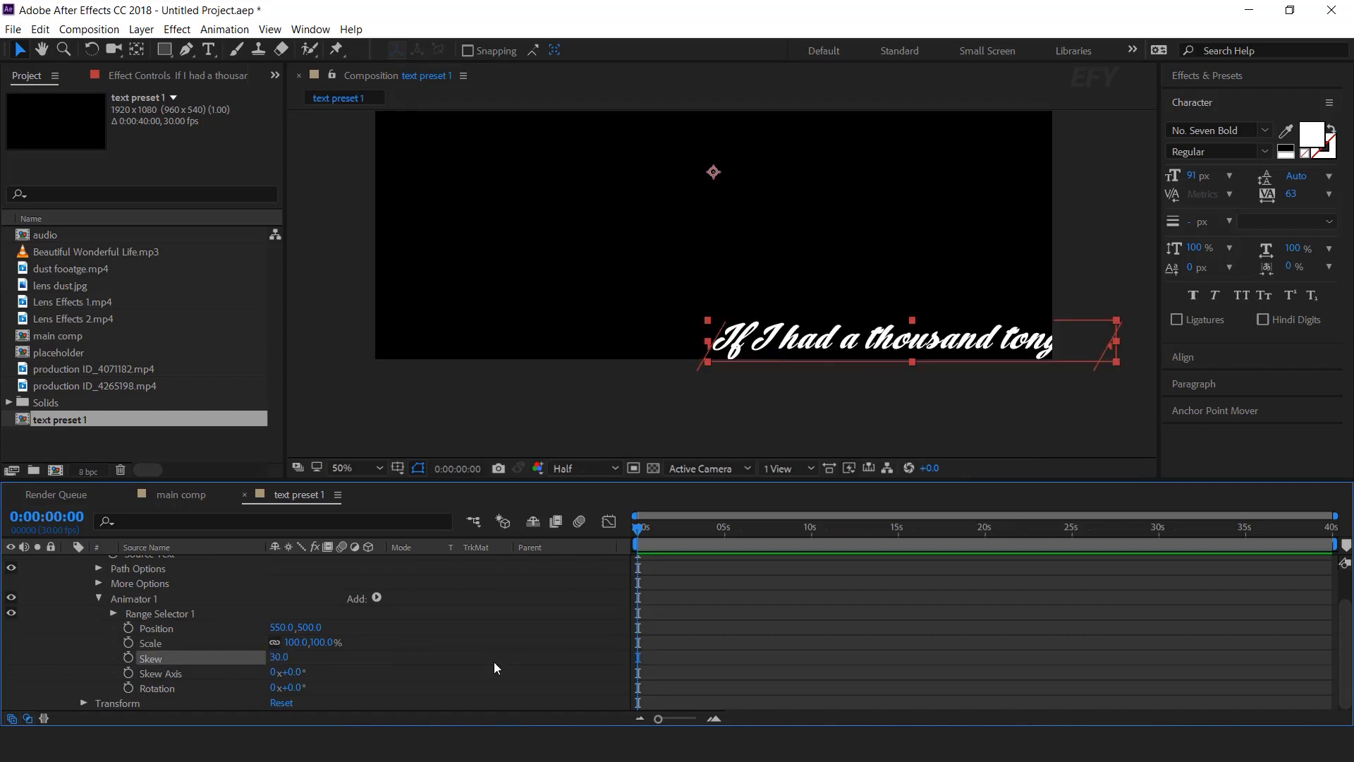
click(295, 672)
text(30)
key(Return)
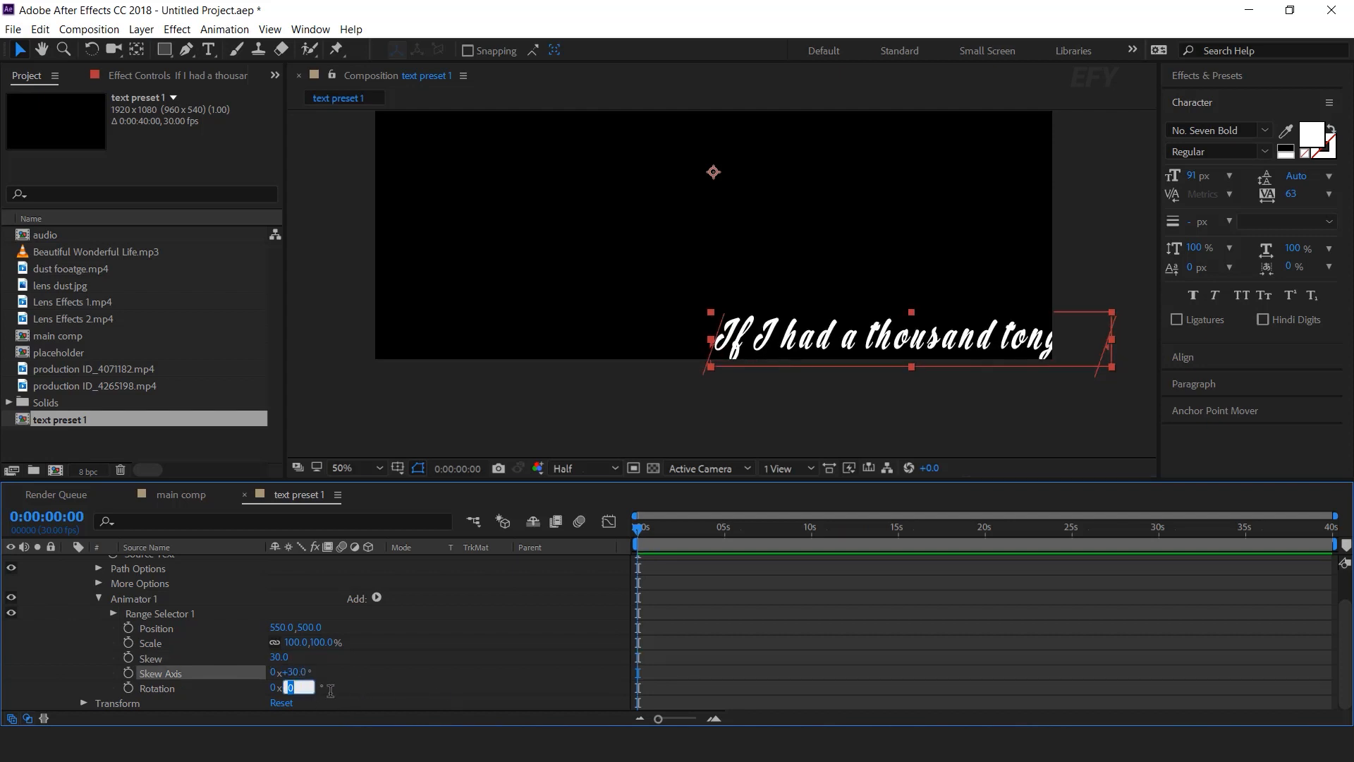
text(50)
key(Return)
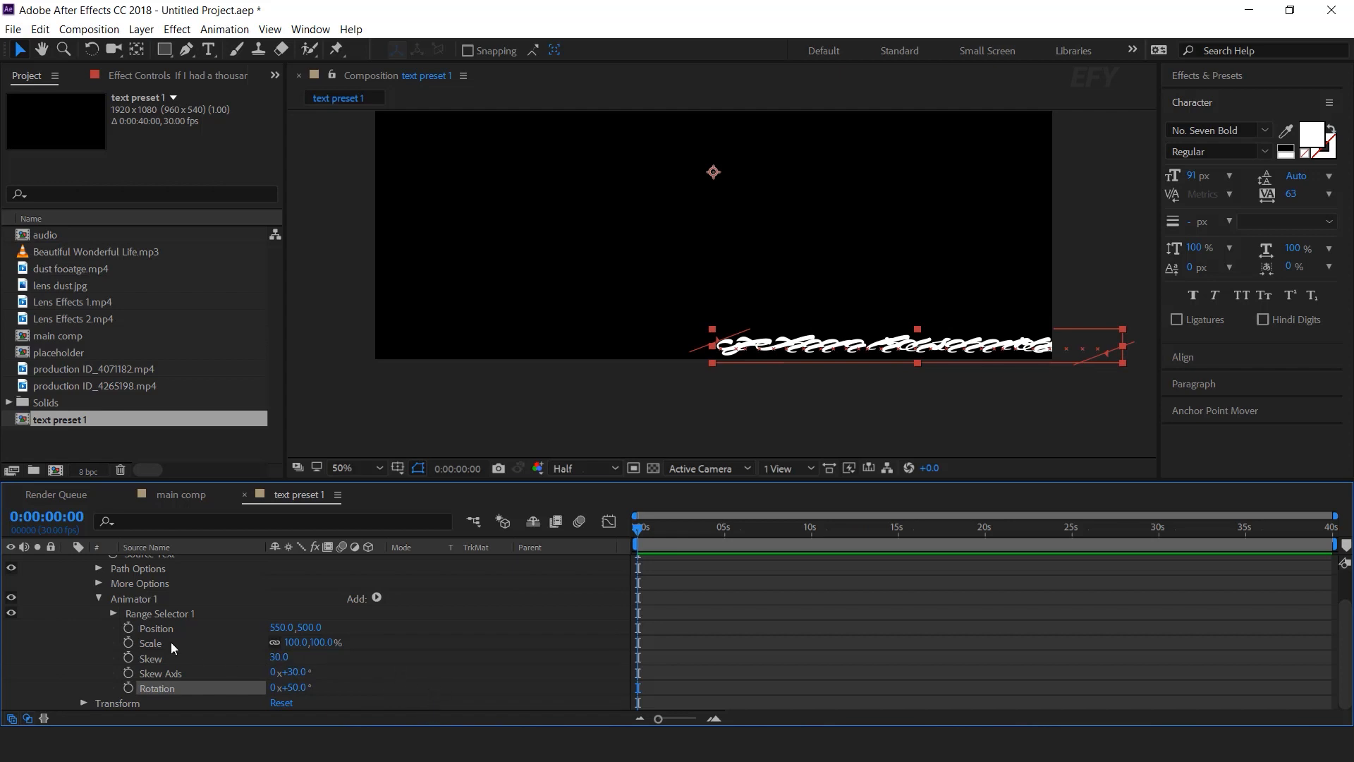
Step: Set the text animator's Scale to 0% in both directions
click(151, 643)
click(321, 642)
text(0)
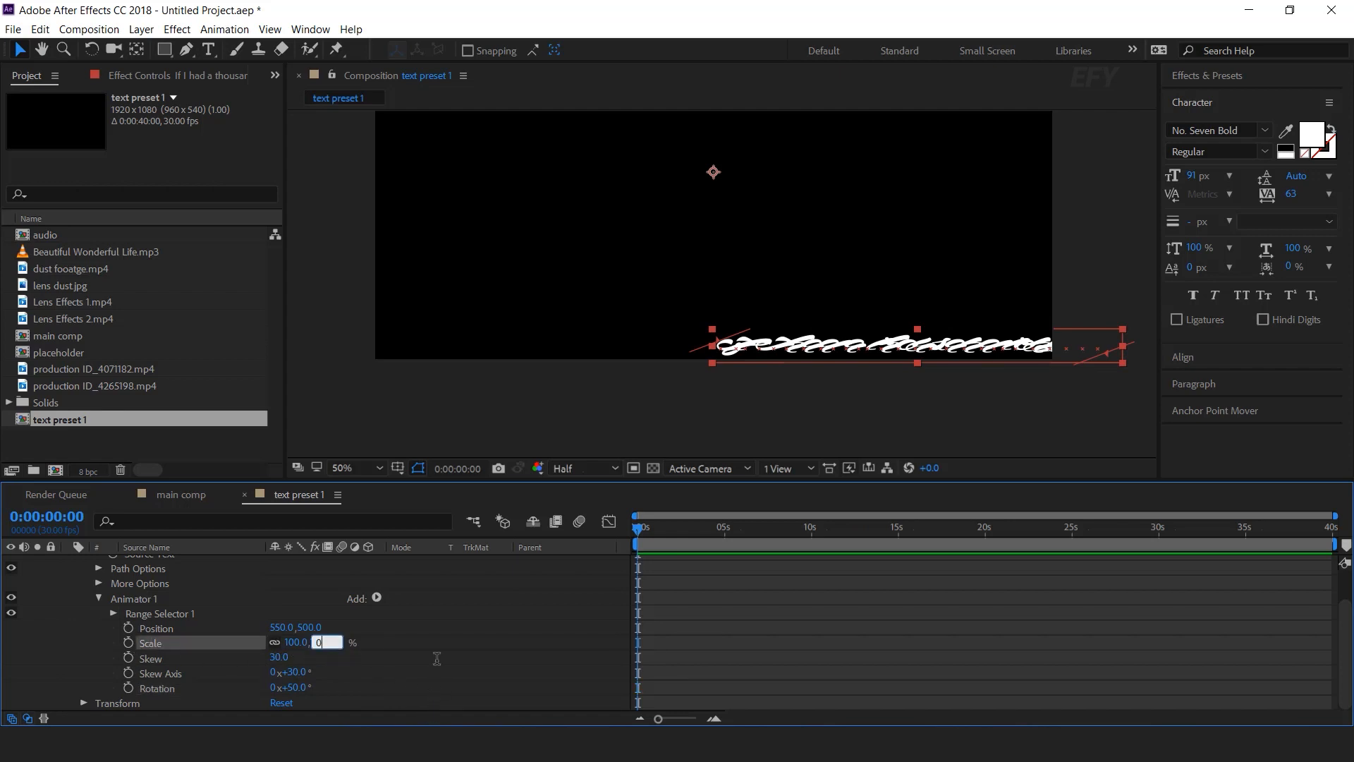
key(Return)
click(438, 663)
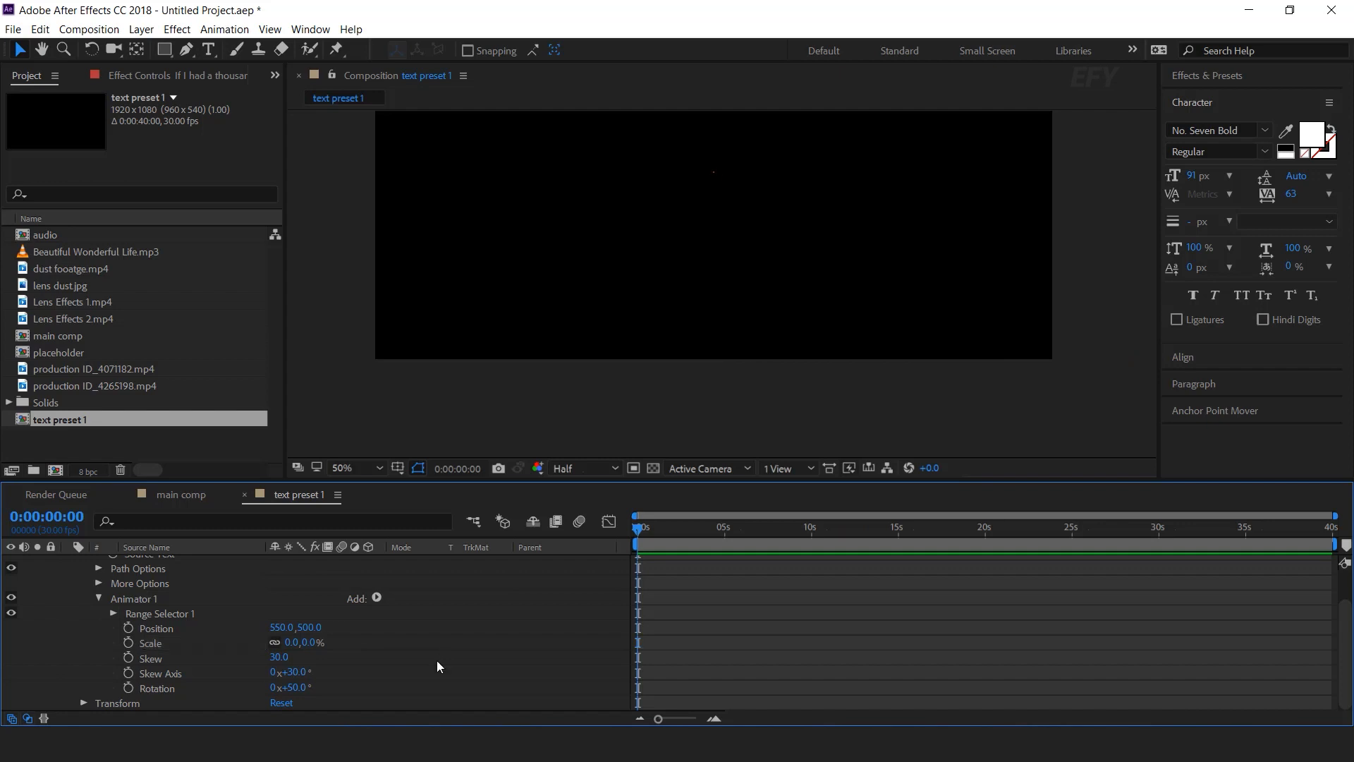
Step: Delete Range Selector 1 from Animator 1, add an expression selector in its place and expand it
click(189, 614)
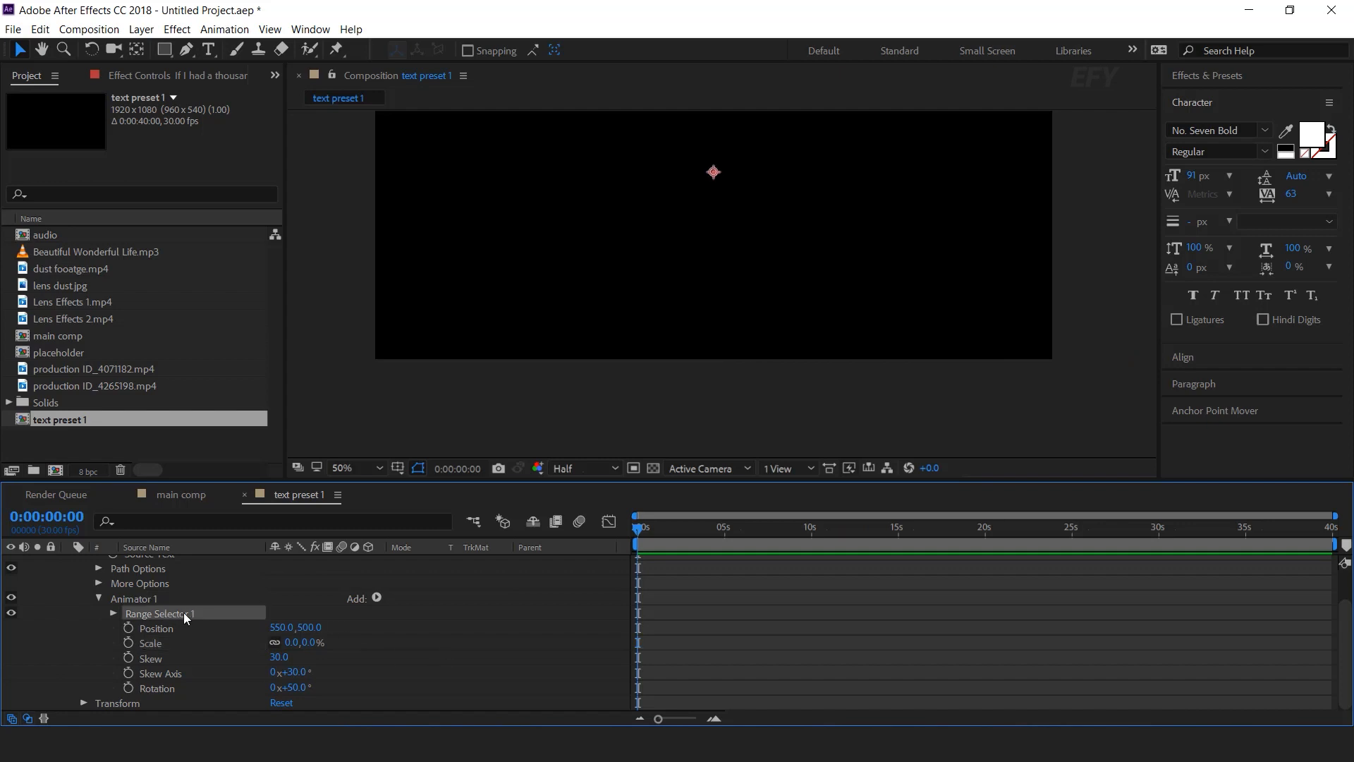
key(Delete)
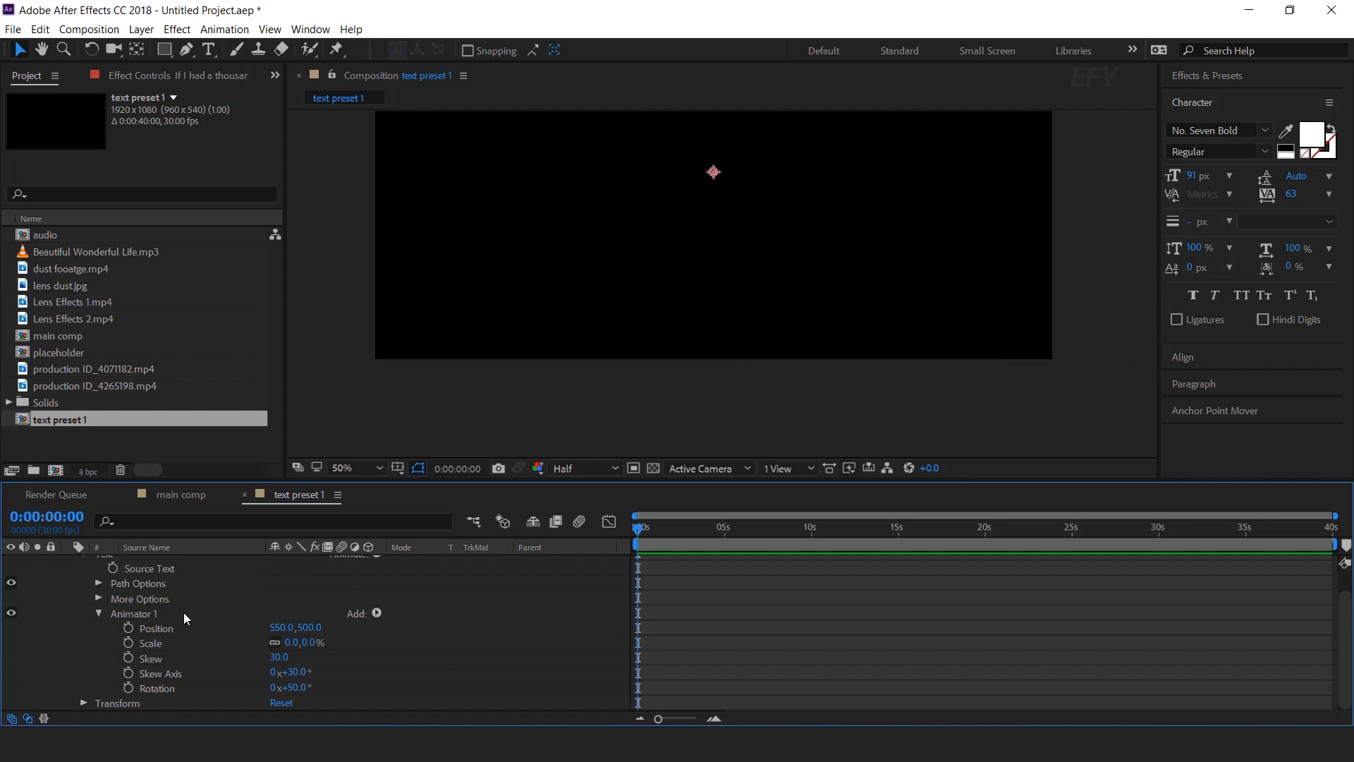
click(148, 618)
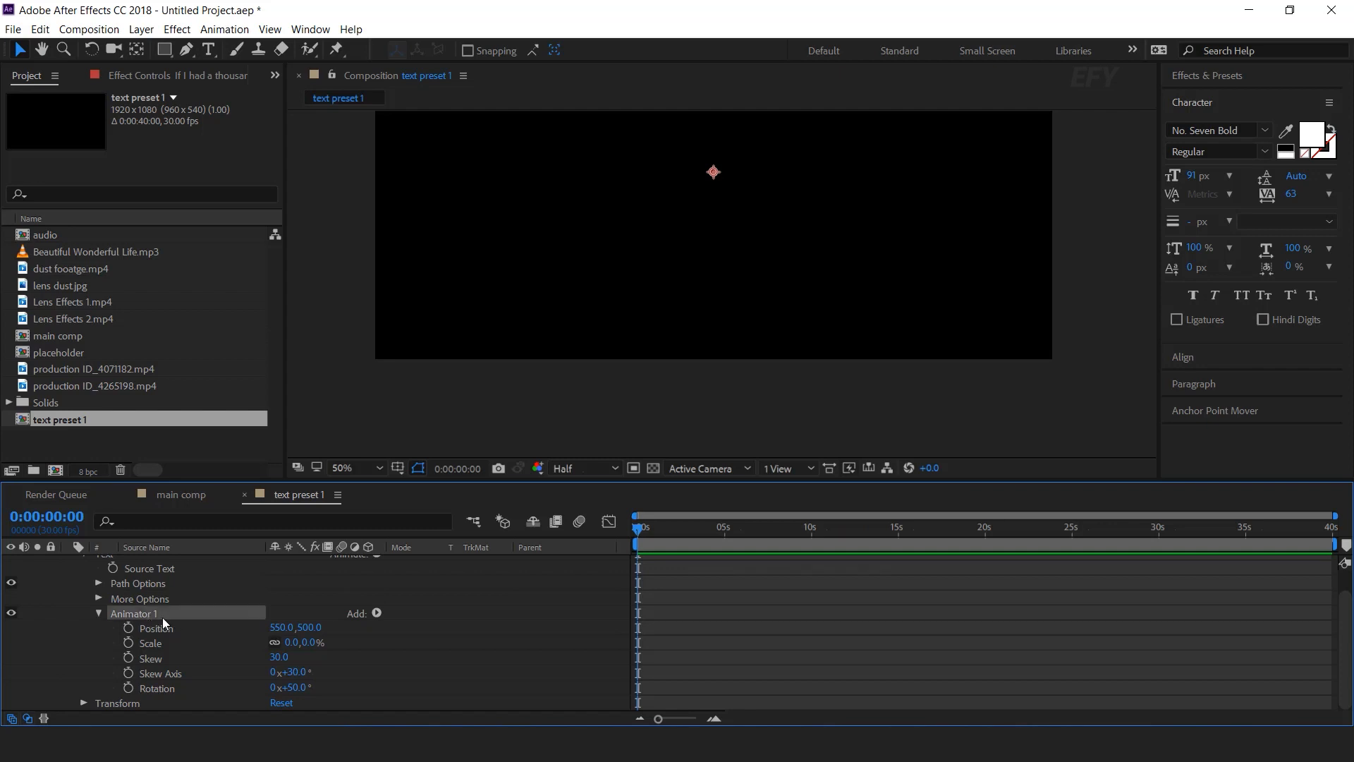
click(377, 613)
mouse_move(400, 632)
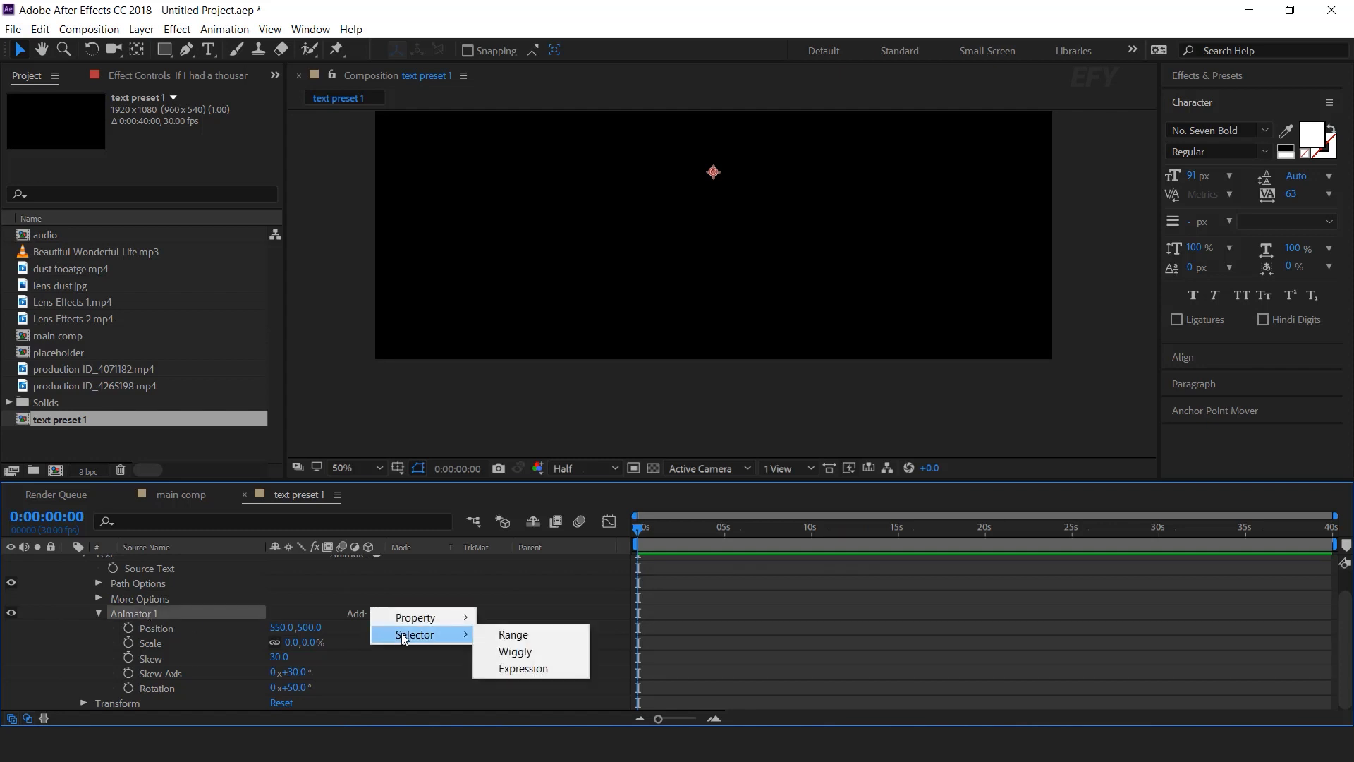
click(544, 667)
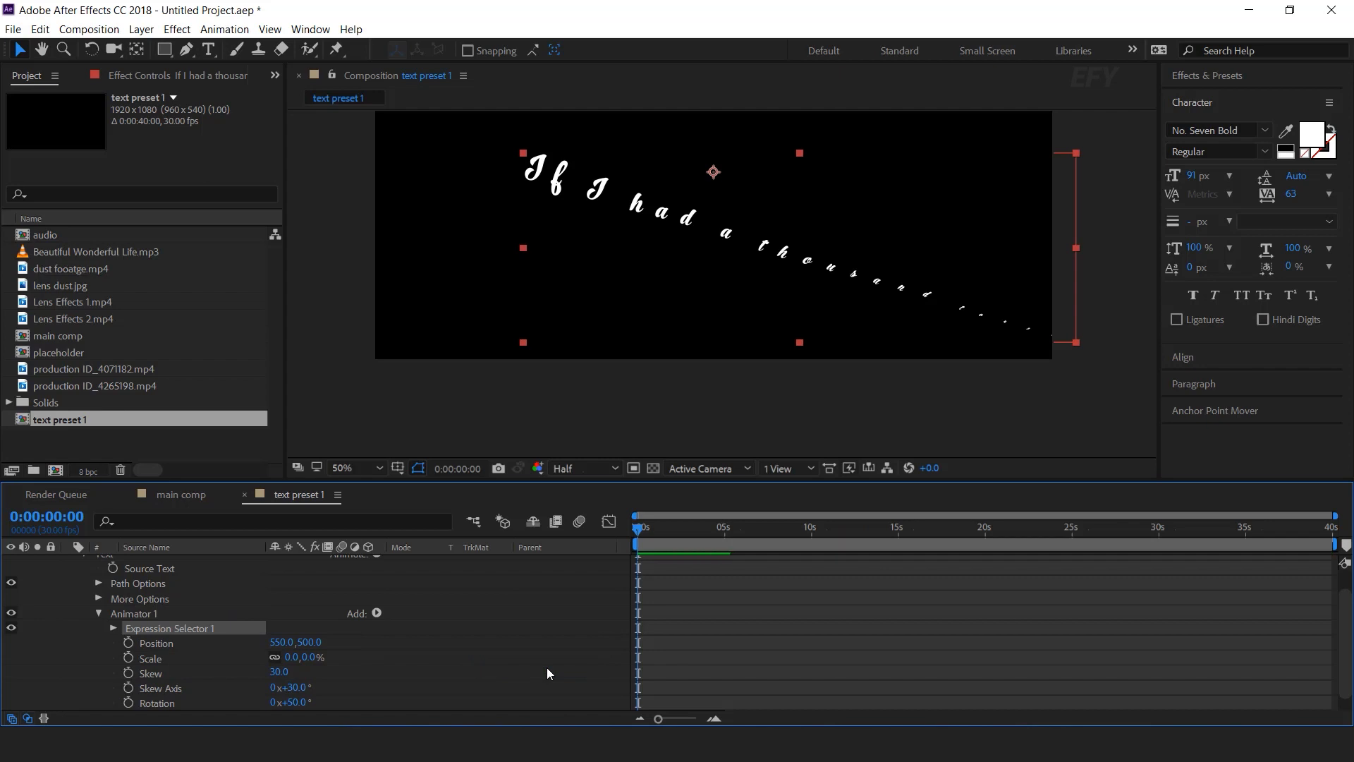
click(113, 628)
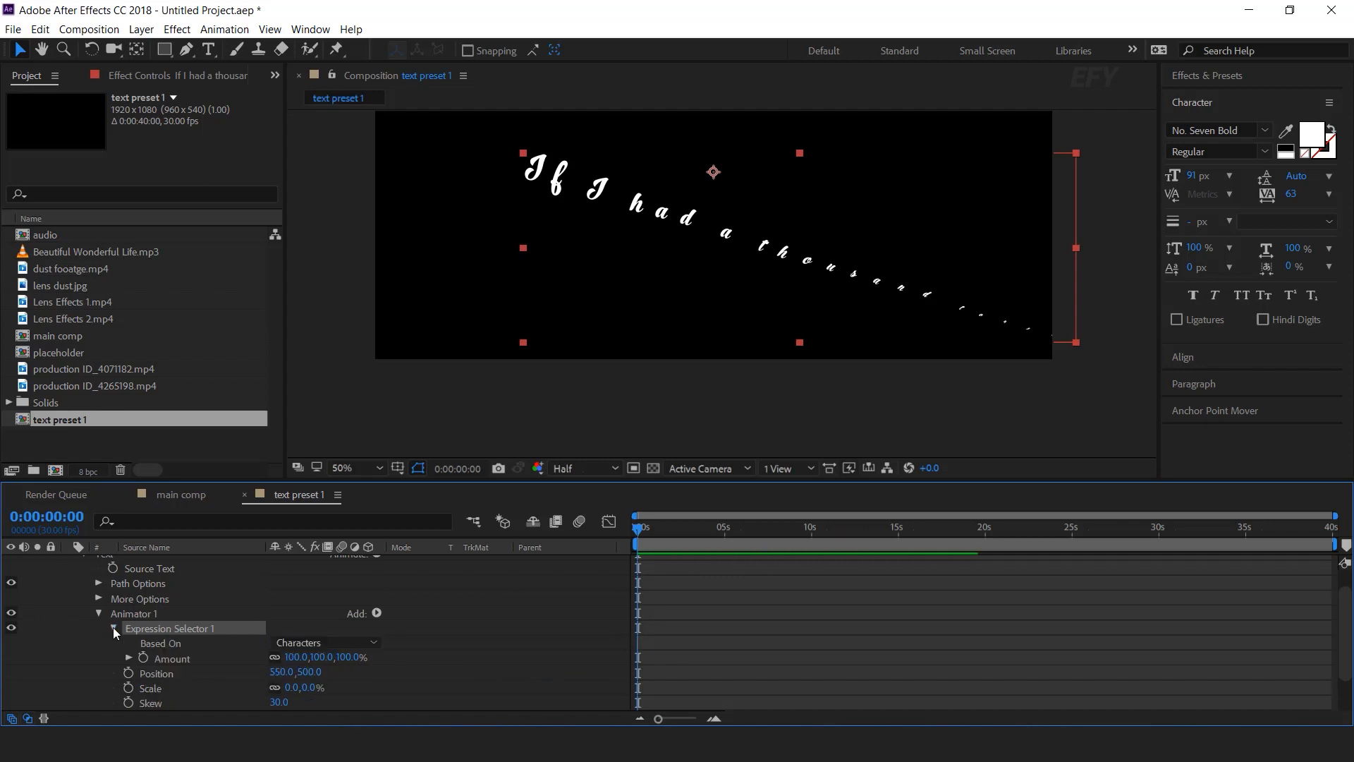
Step: Switch to Notepad, copy the whole expression from delay script.txt and return to After Effects
click(825, 659)
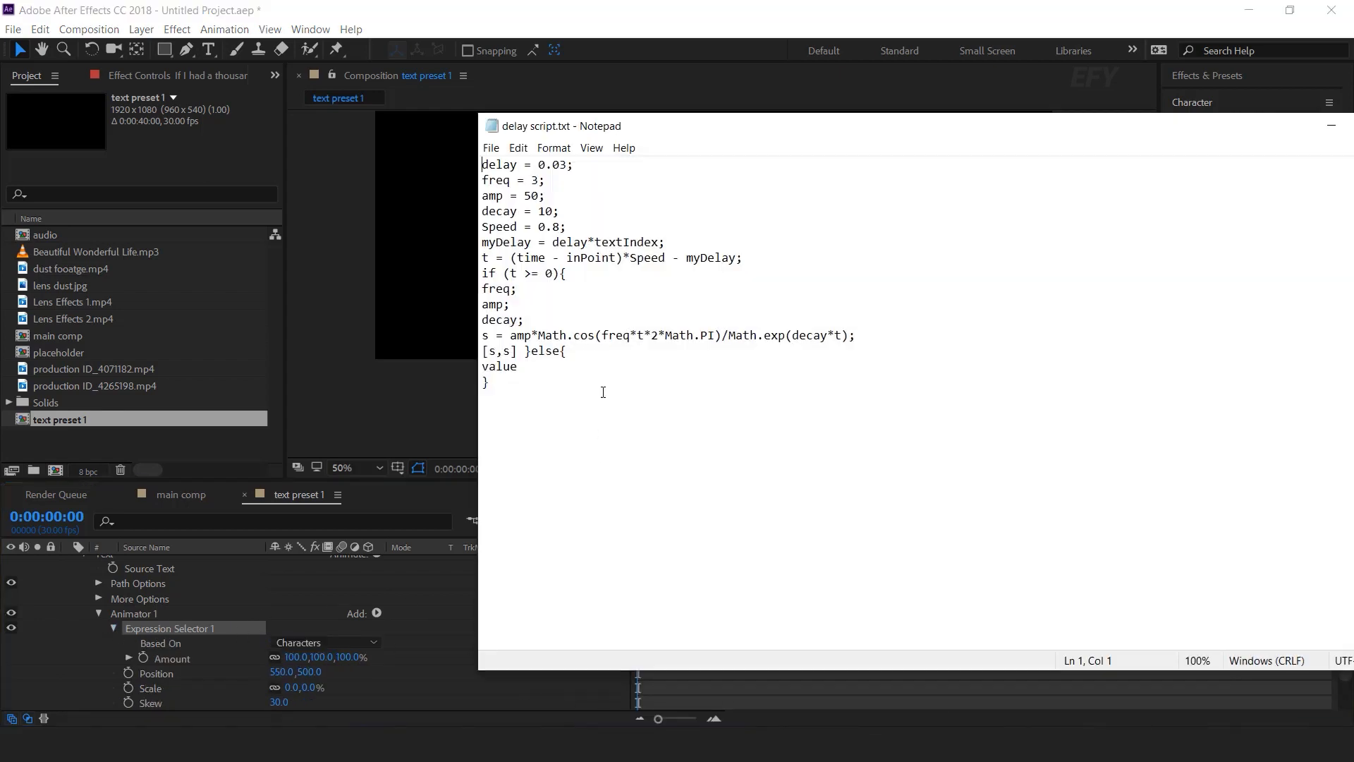
key(ctrl+a)
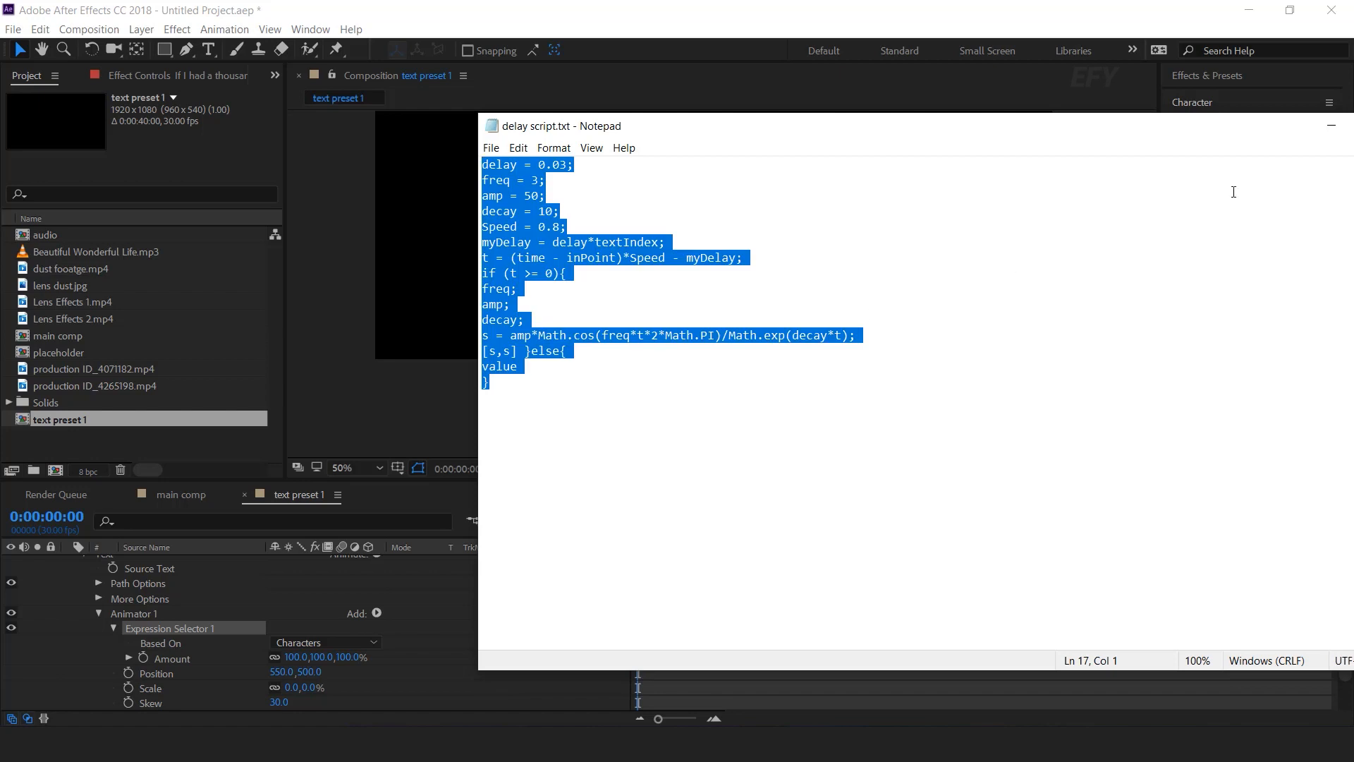
click(1331, 126)
Step: Replace the default expression on the expression selector's Amount with the copied delay script
alt+click(172, 660)
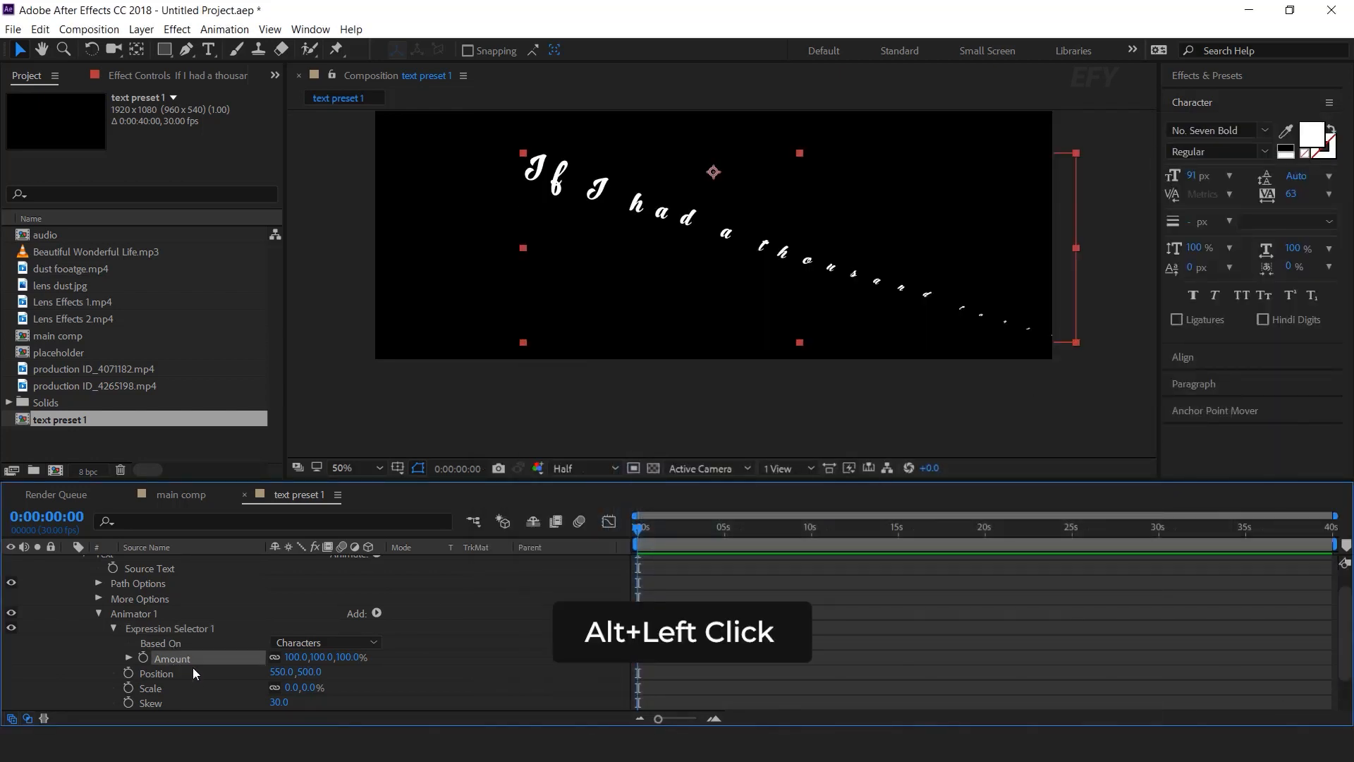
alt+click(143, 658)
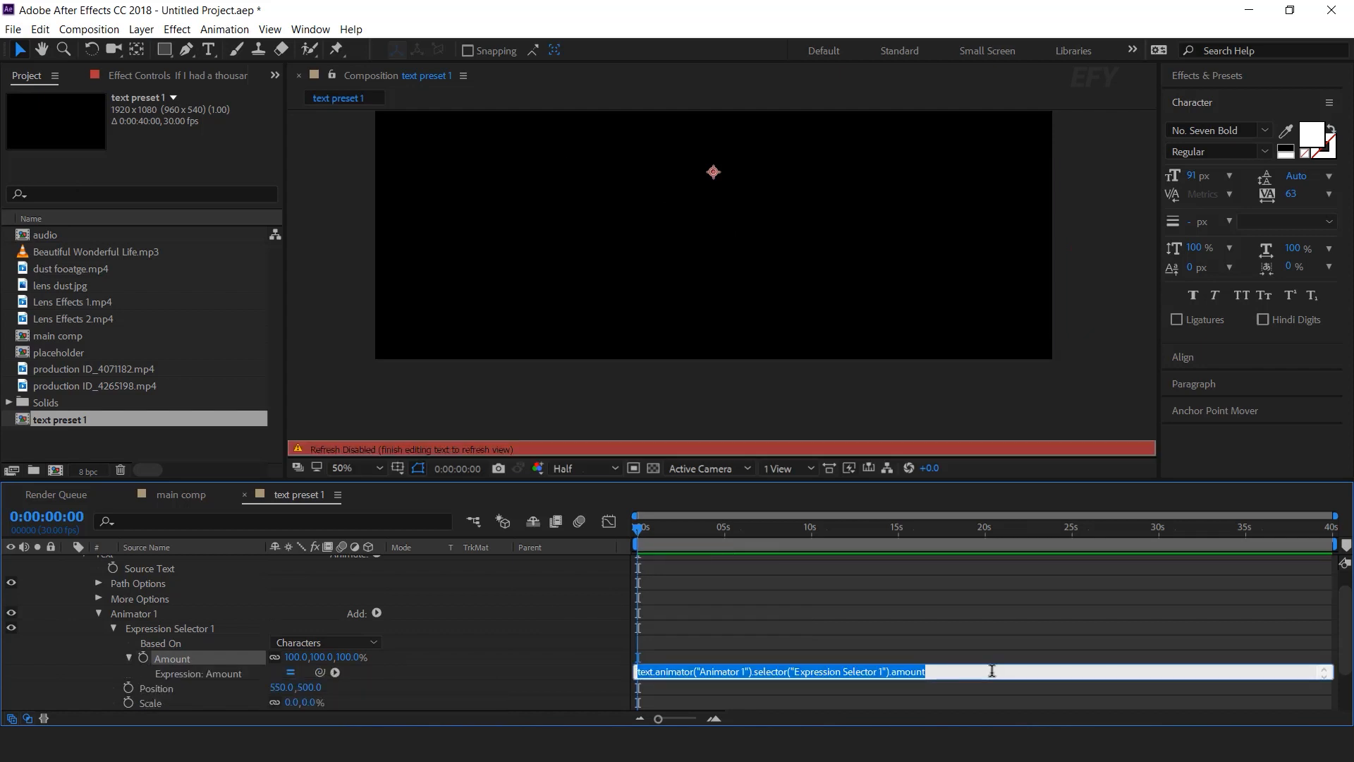
key(ctrl+v)
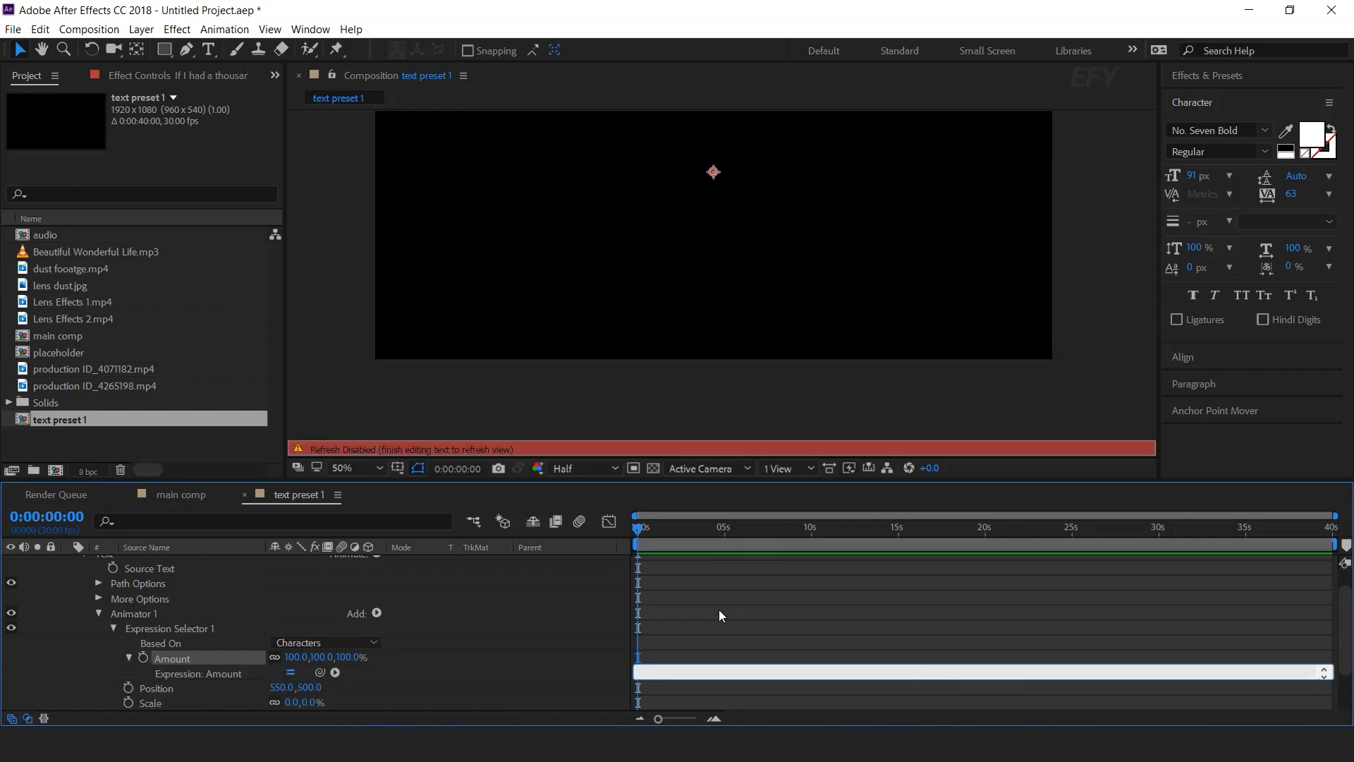
click(718, 611)
click(804, 299)
Step: Preview the text animation from the start of the composition and inspect its opening frames
click(638, 529)
key(space)
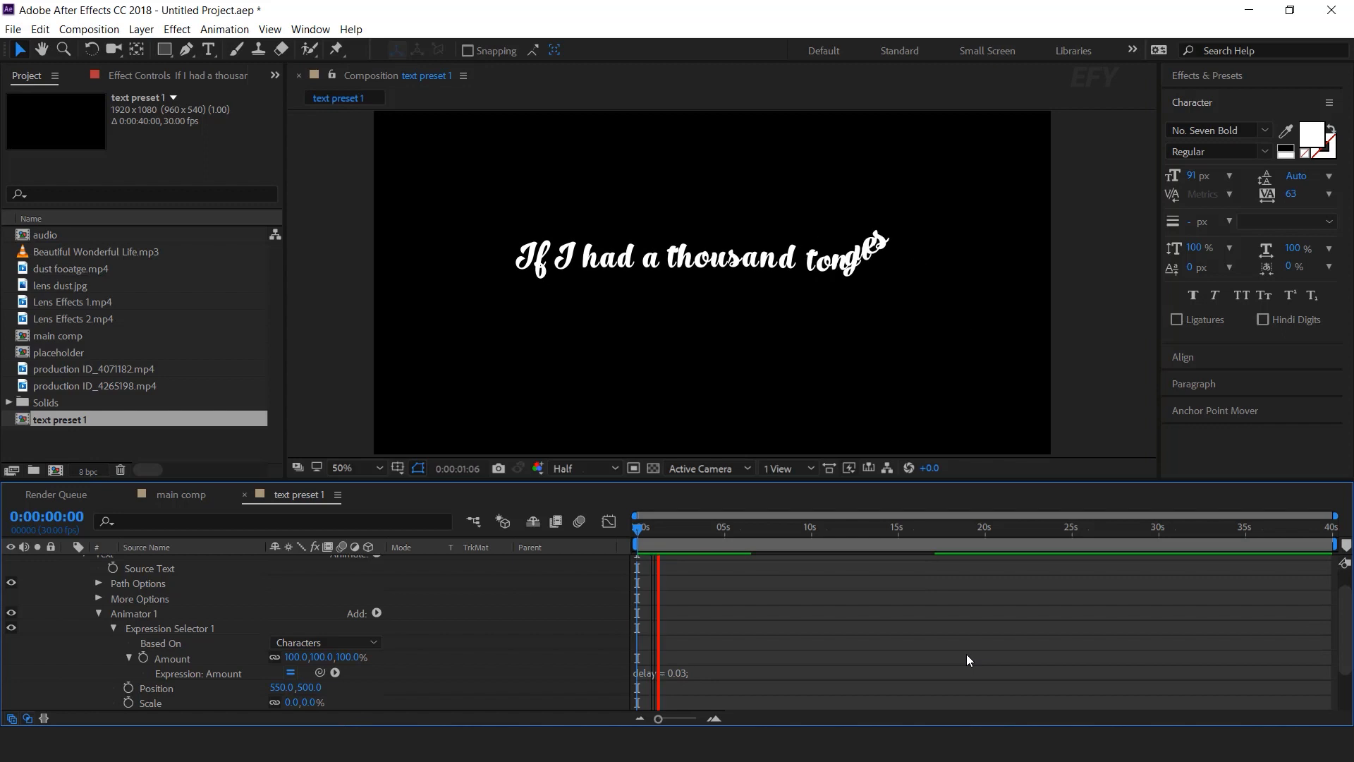
click(639, 526)
key(space)
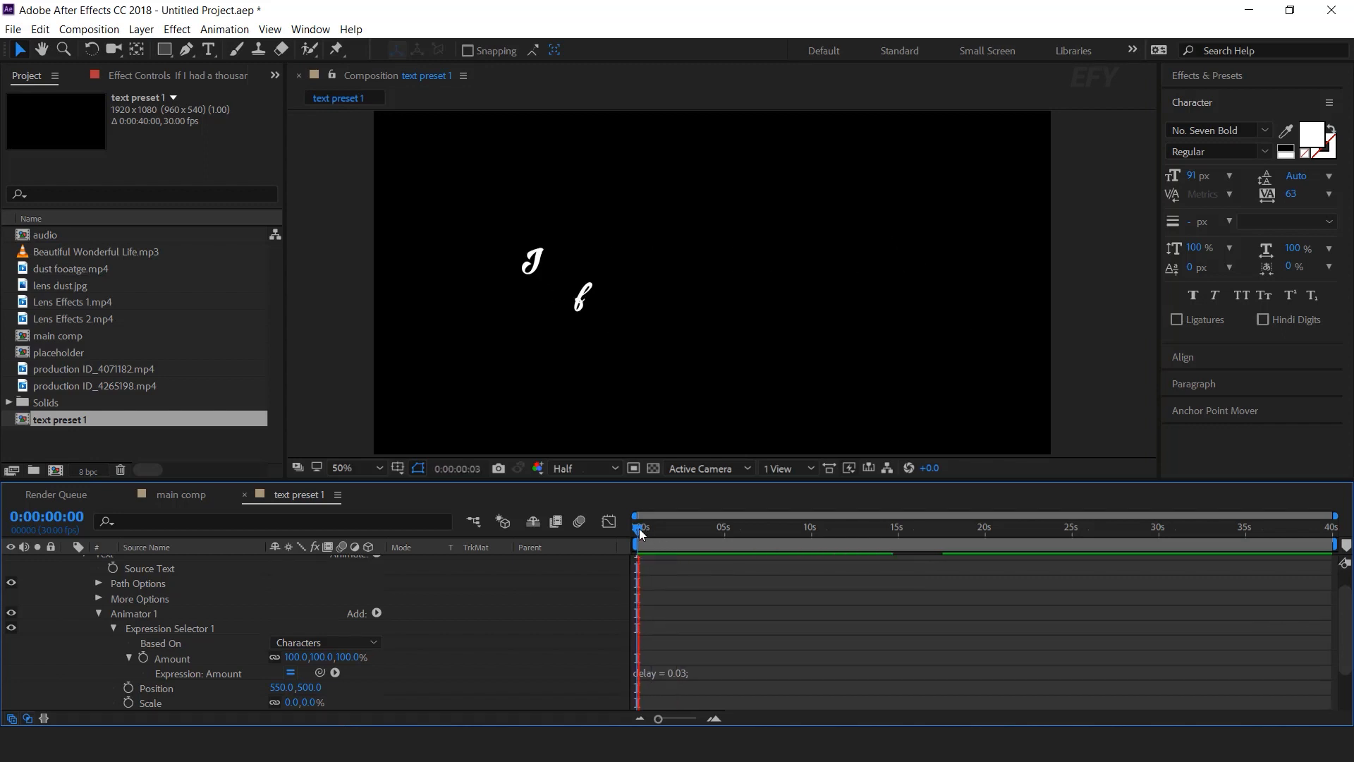
click(643, 533)
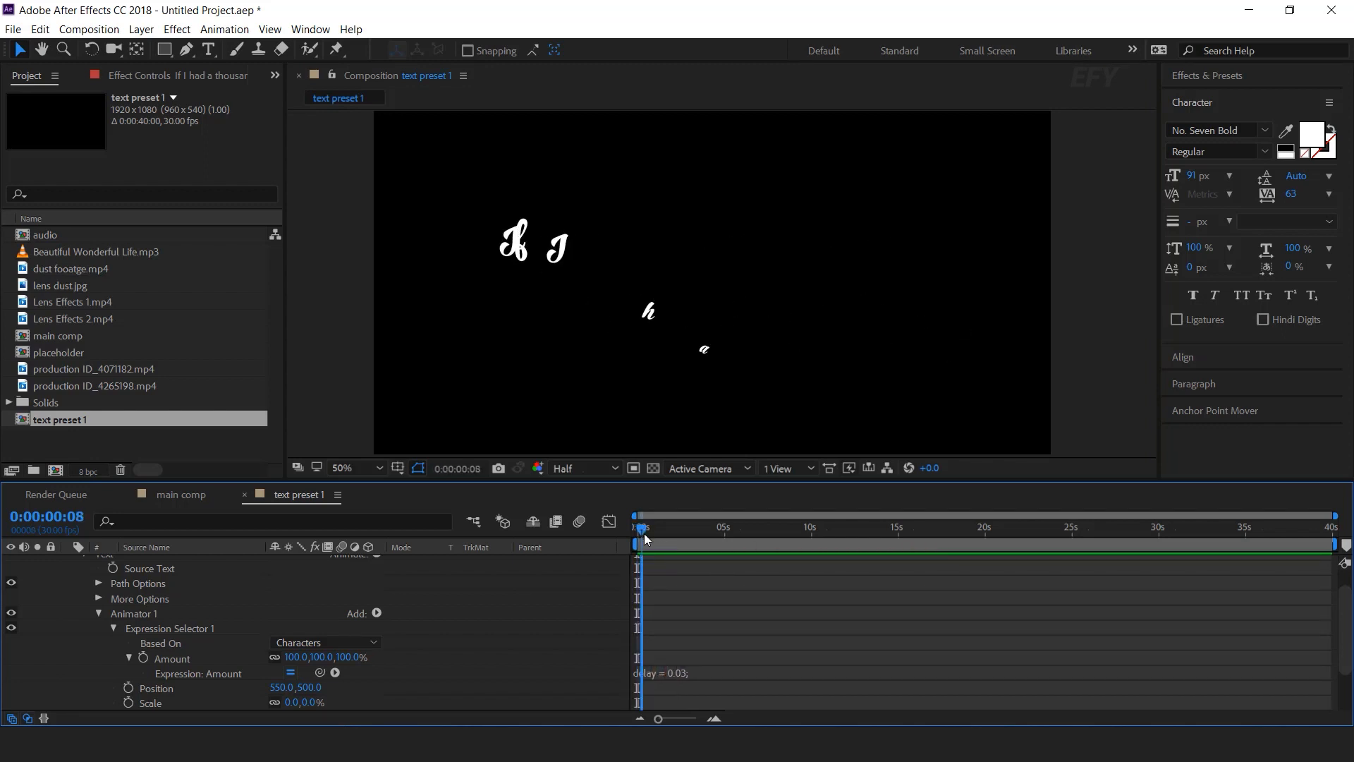
Step: Duplicate Animator 1 on the lyric text layer and expand the copy's properties
drag(653, 533, 692, 534)
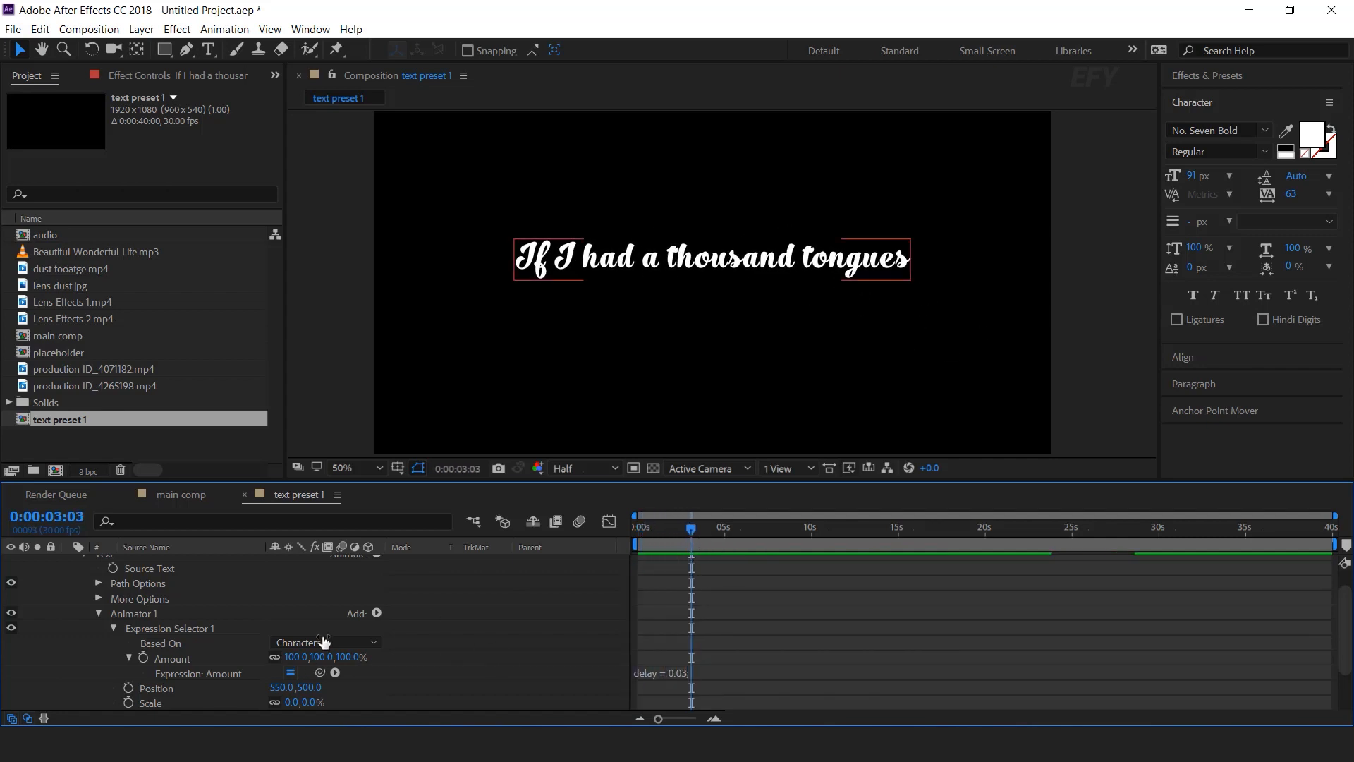
click(99, 613)
click(142, 641)
key(ctrl+d)
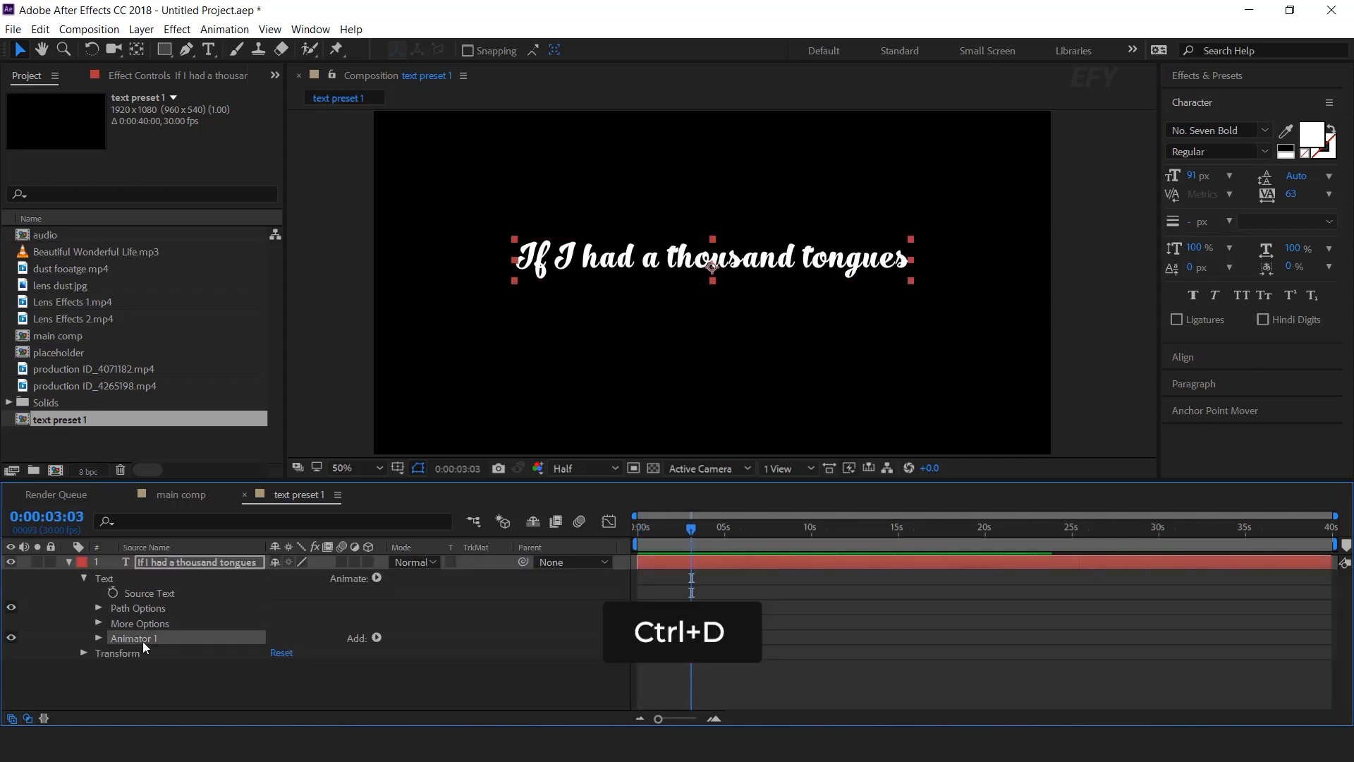
click(99, 653)
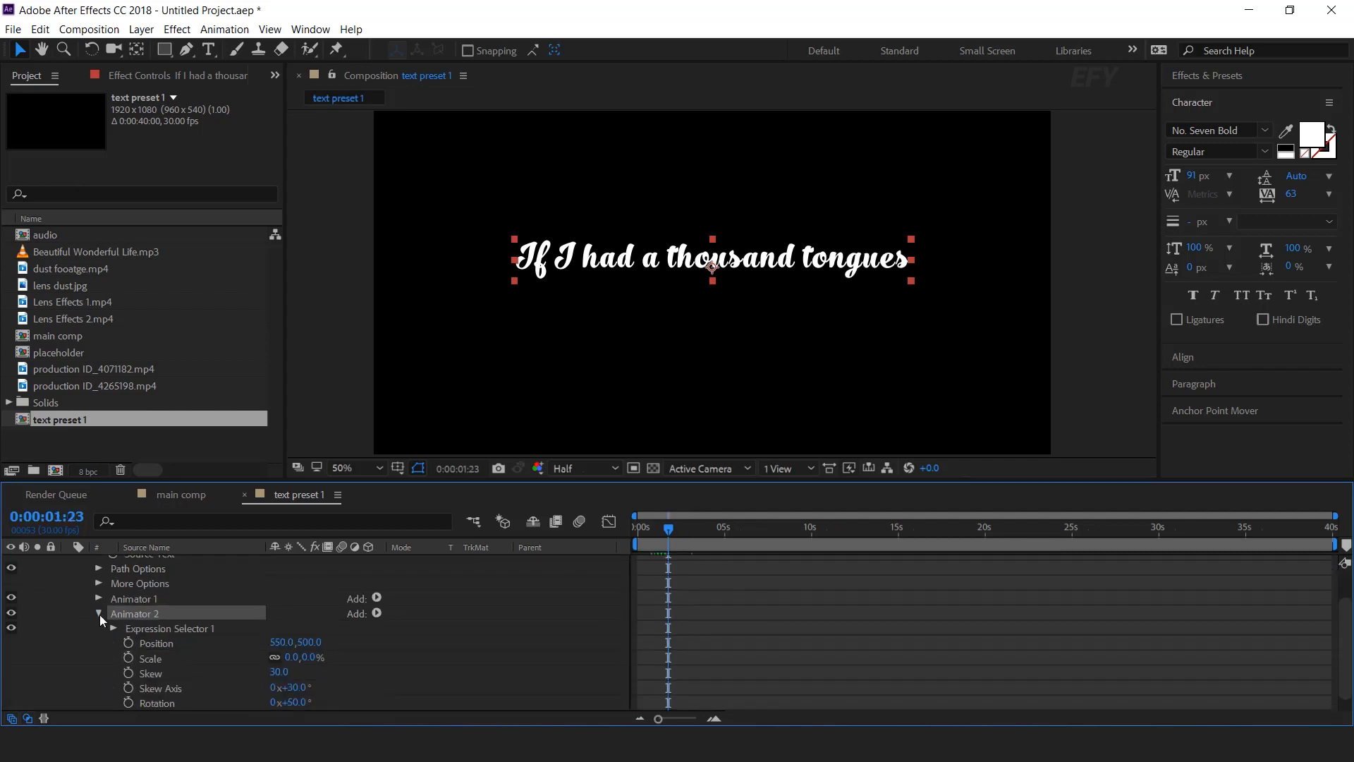
Step: Set the Position of Animator 2 to -20, -30
click(163, 645)
click(276, 642)
text(-20)
key(Return)
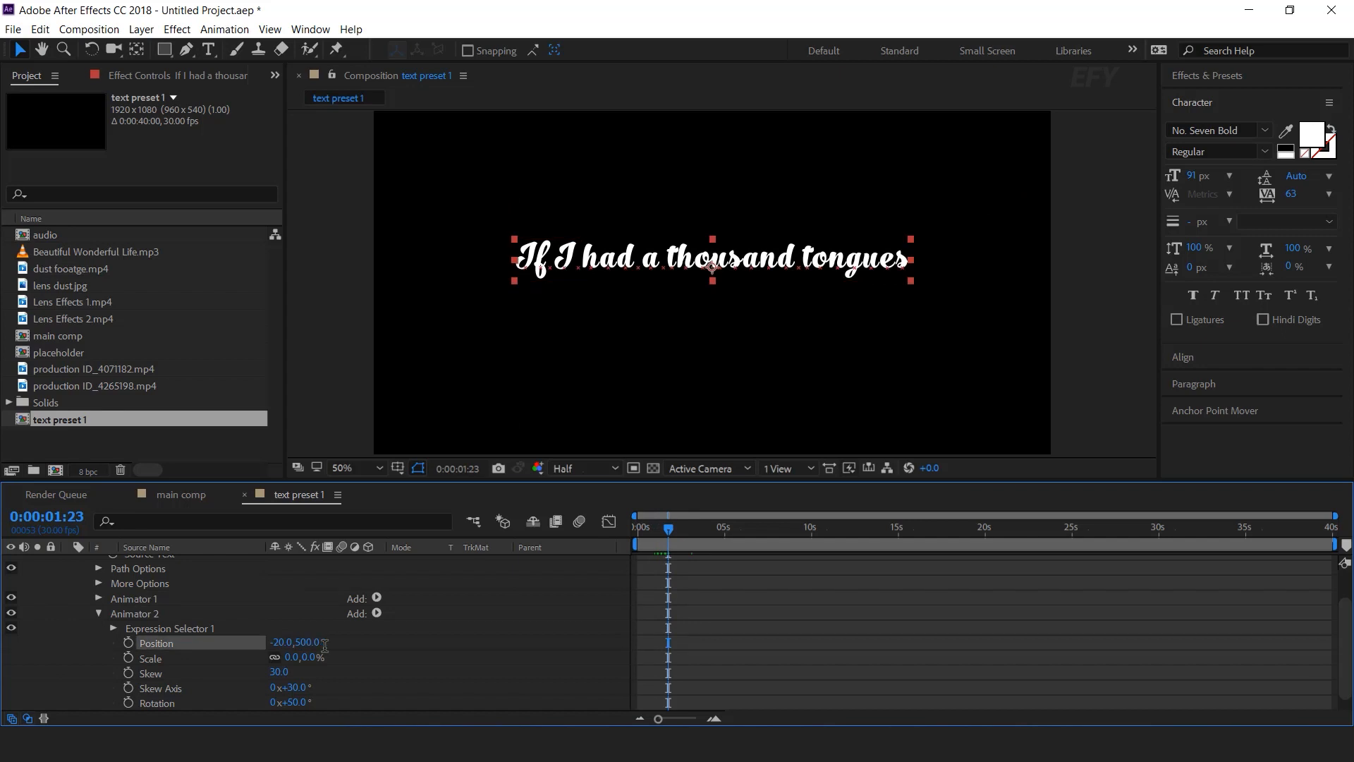
click(325, 643)
text(-30)
key(Return)
scroll(425, 660, down, 1)
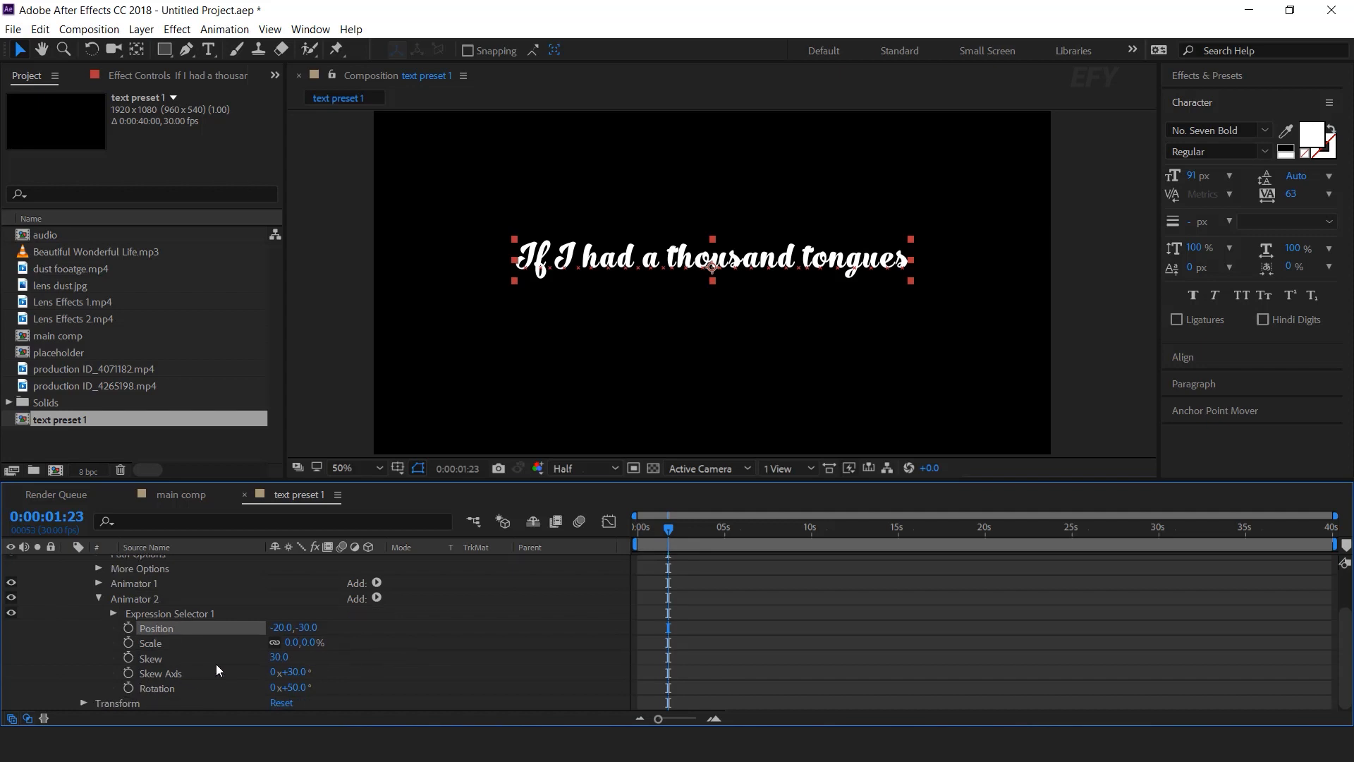
Step: Set Animator 2's Skew to -50, Skew Axis to 0° and Rotation to 100°
click(279, 658)
text(-50)
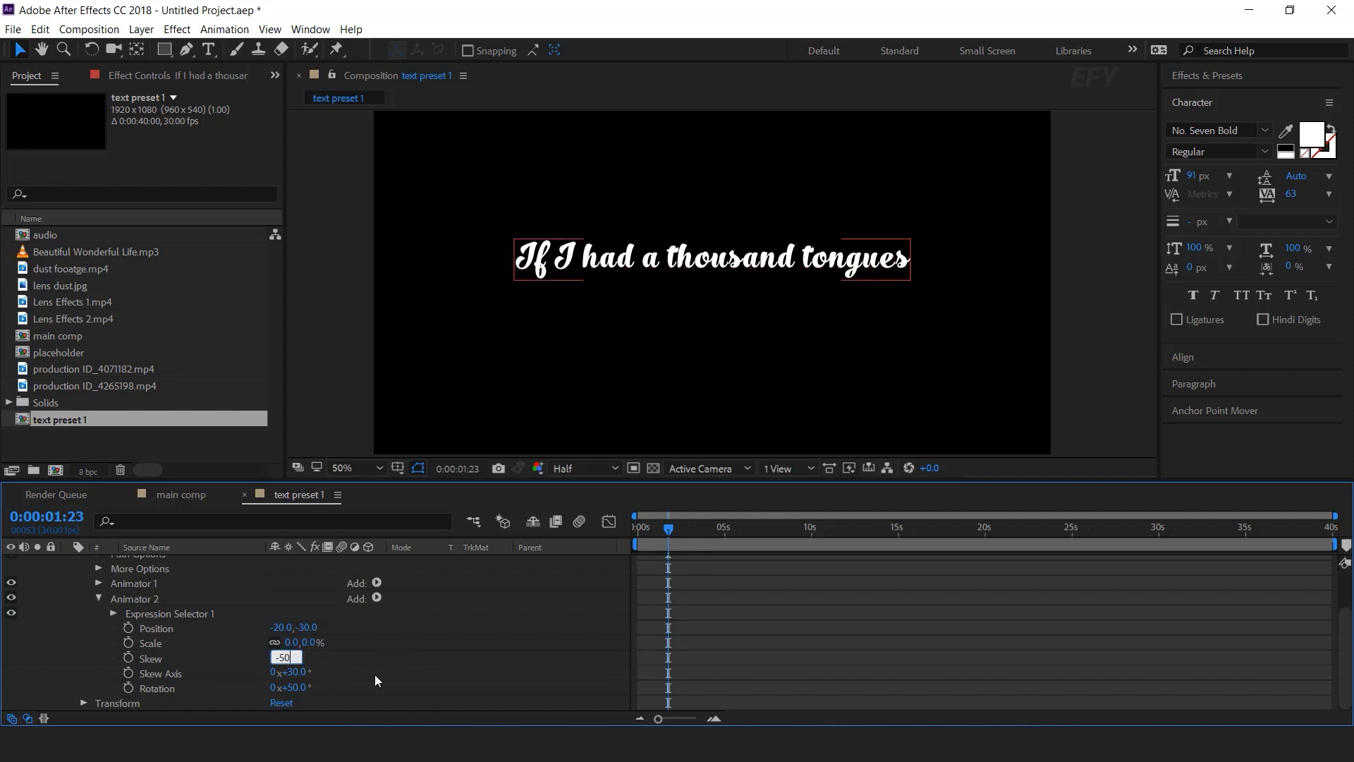
key(Return)
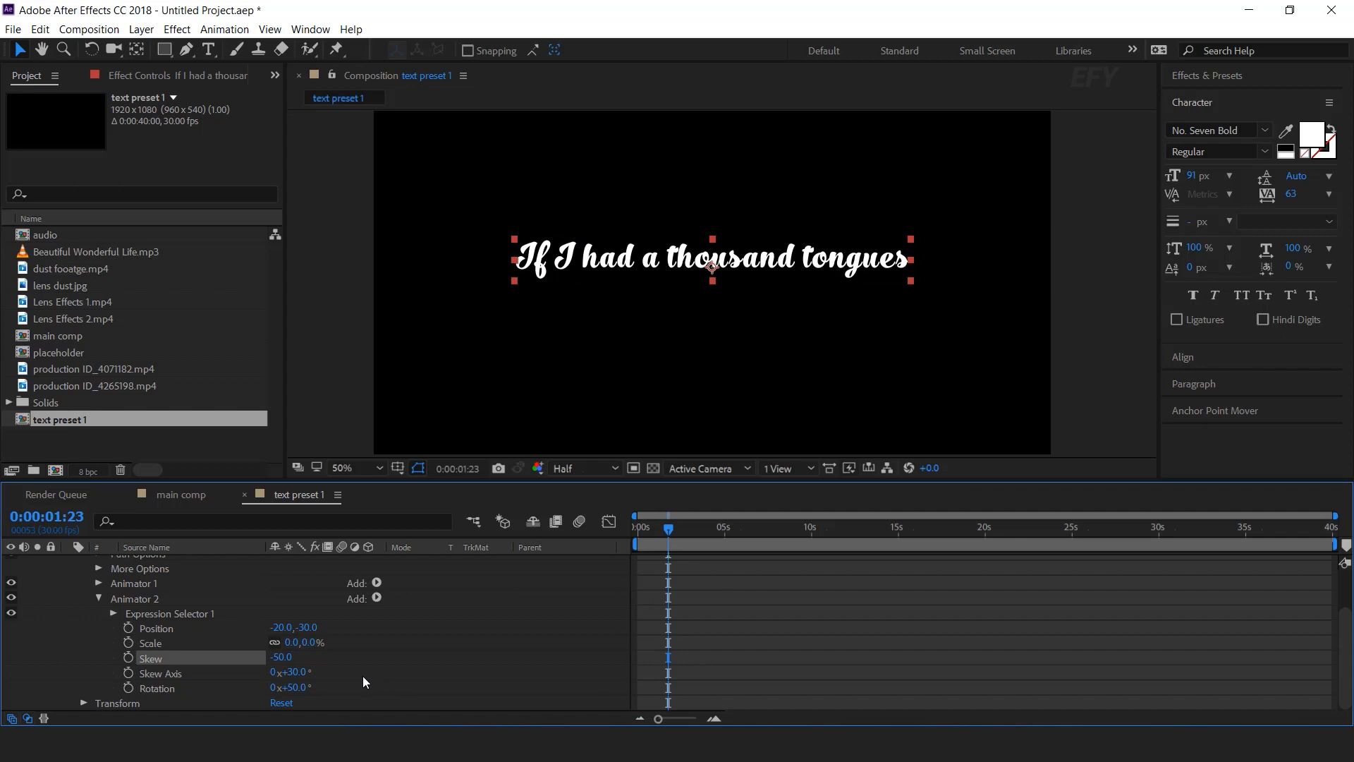
click(313, 673)
text(0)
key(Return)
click(295, 688)
text(100)
key(Return)
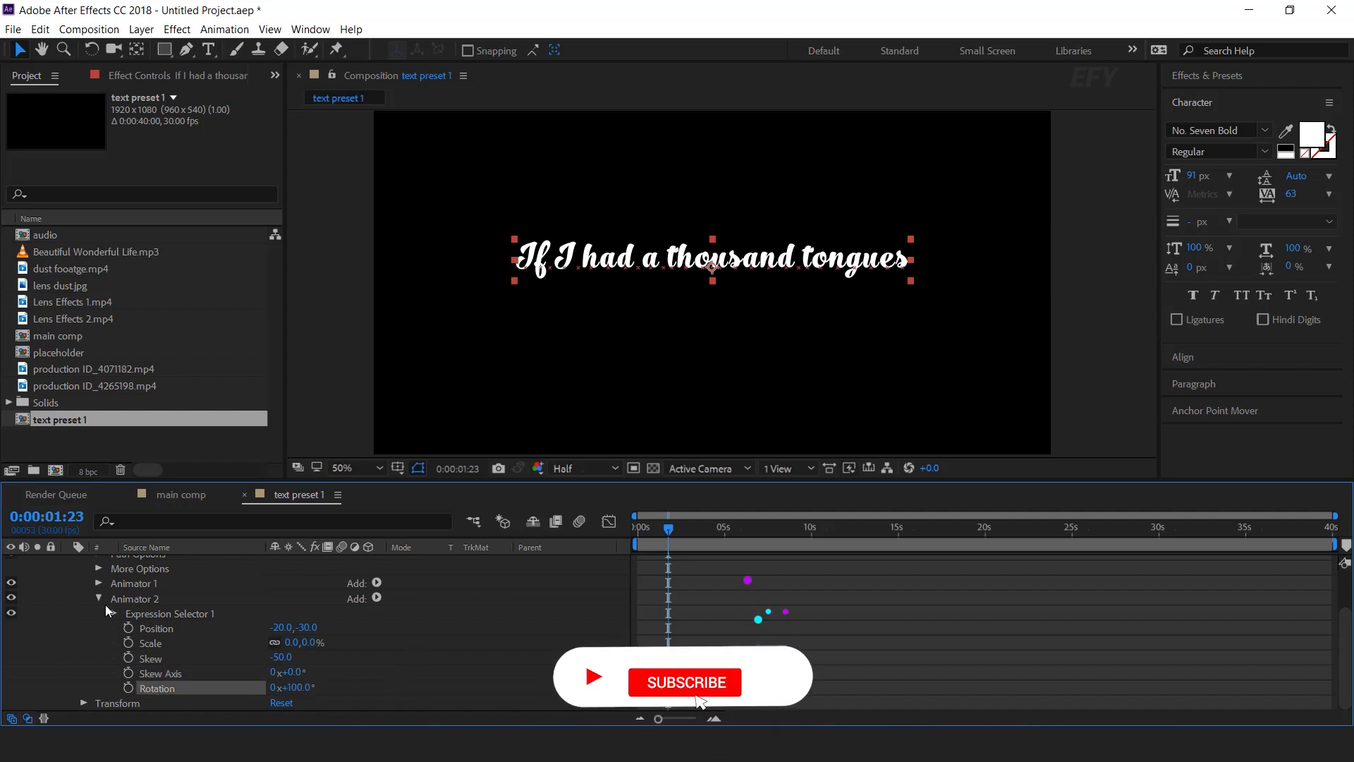
Step: Add a Tracking property to Animator 2 and set its Tracking Amount to -60
click(138, 599)
click(377, 598)
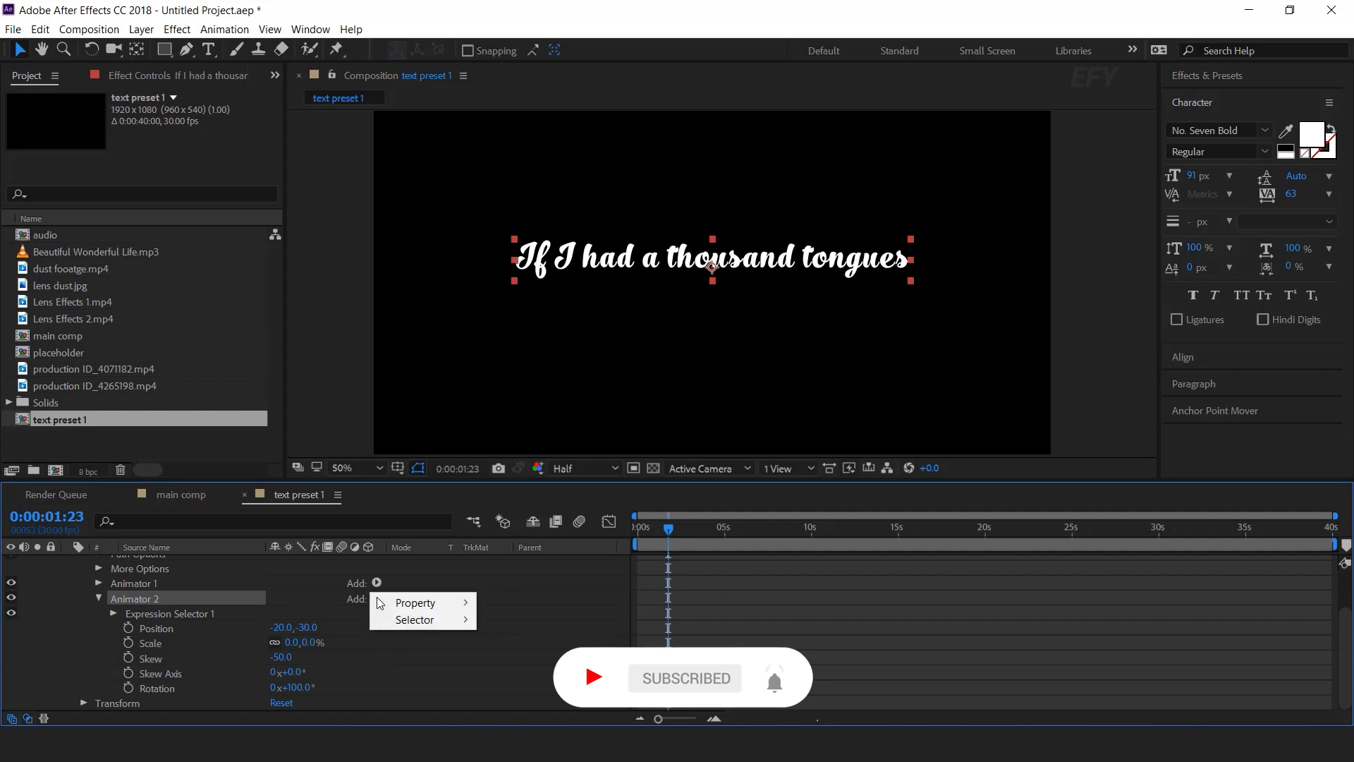
mouse_move(419, 605)
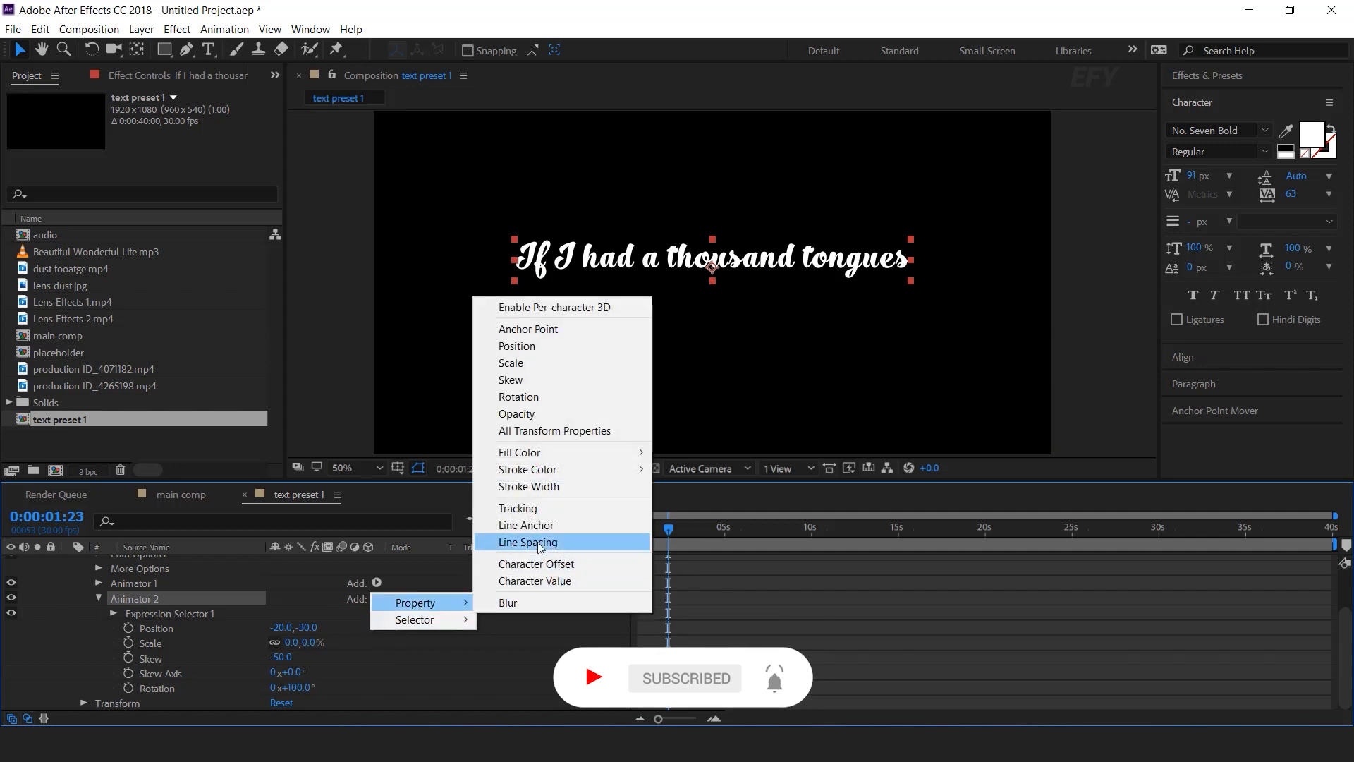
click(540, 508)
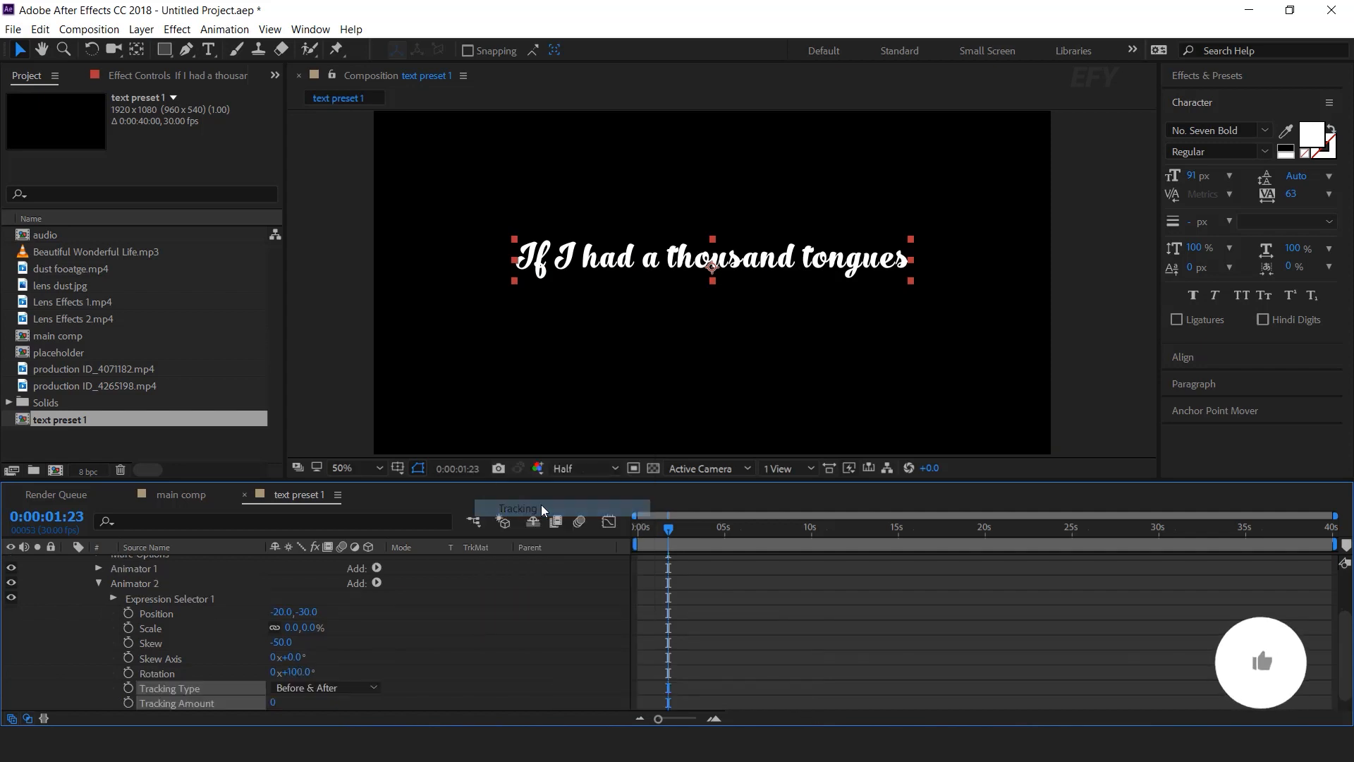
scroll(494, 634, down, 1)
click(275, 688)
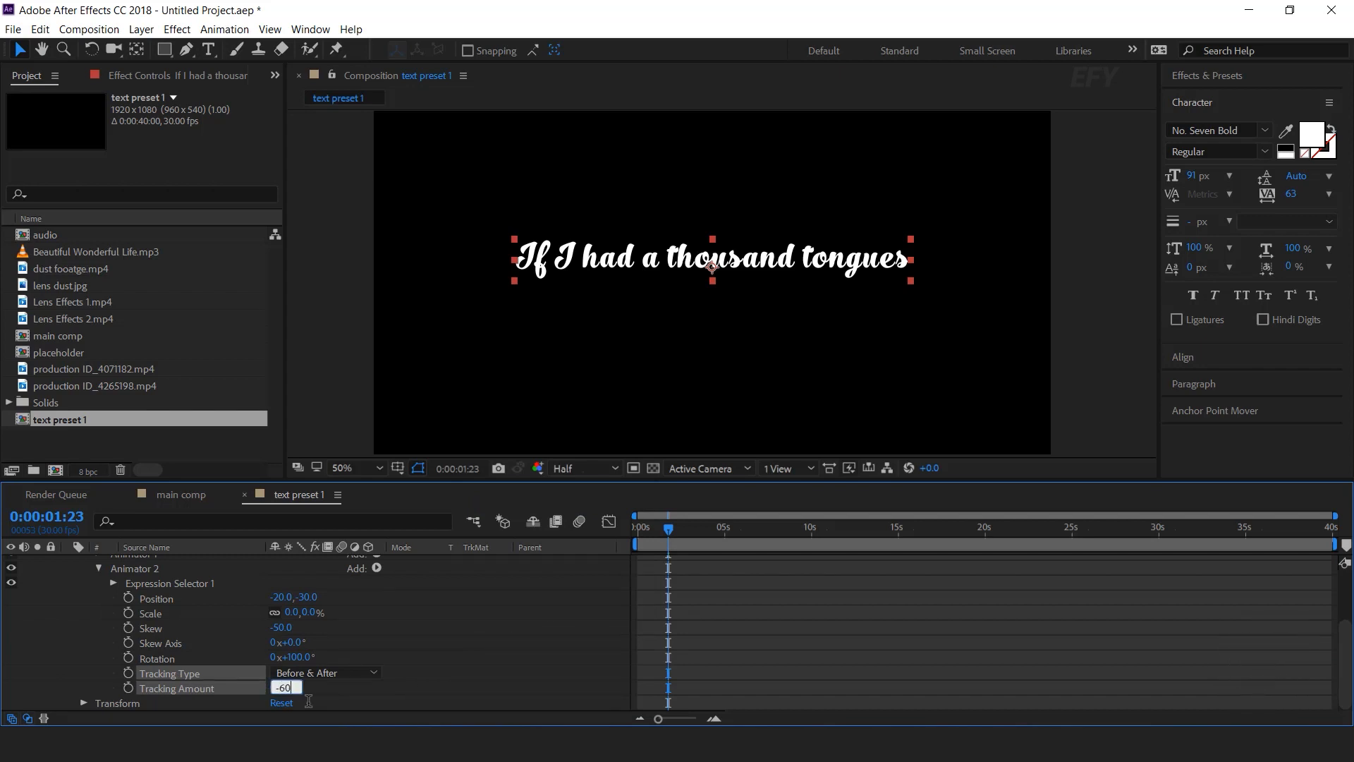
key(Return)
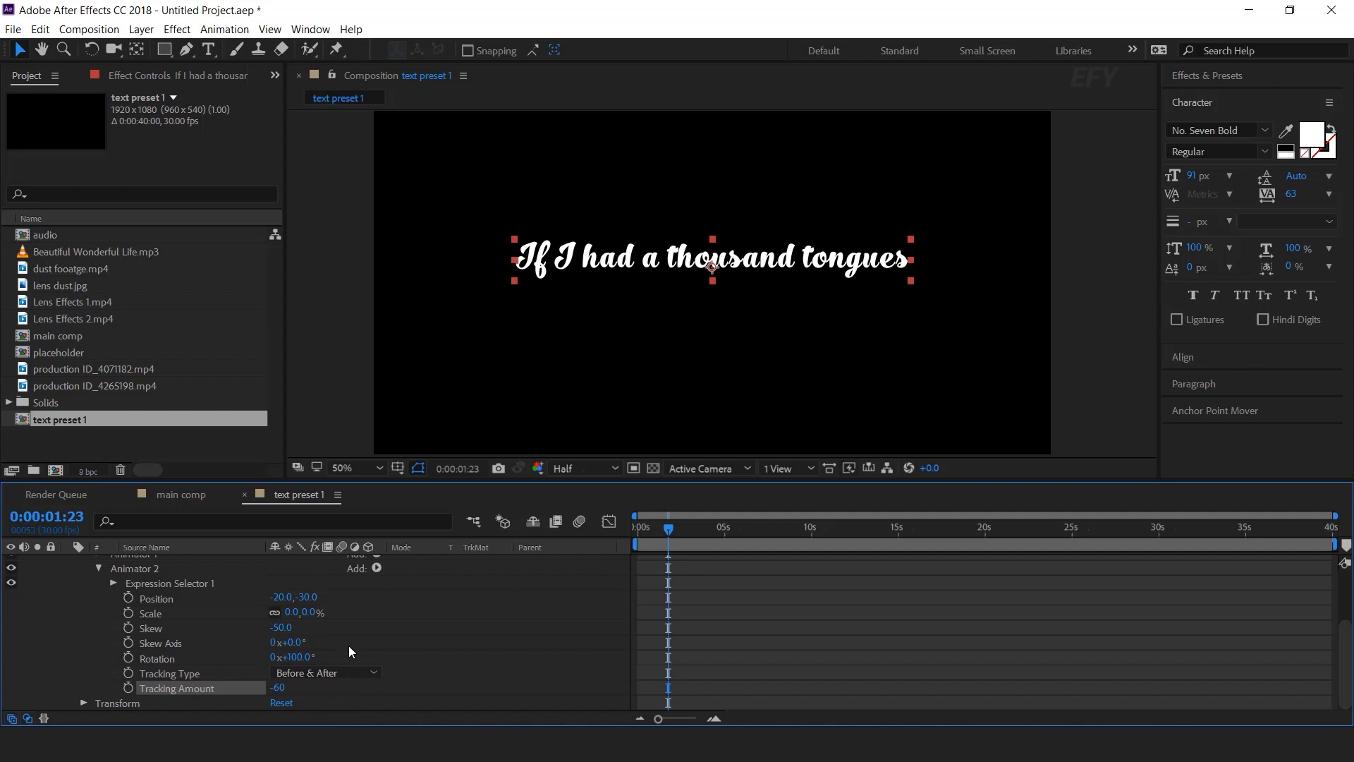
Step: Add a Blur property to Animator 2 and set it to 30, 30
click(127, 569)
click(377, 568)
mouse_move(423, 572)
click(529, 572)
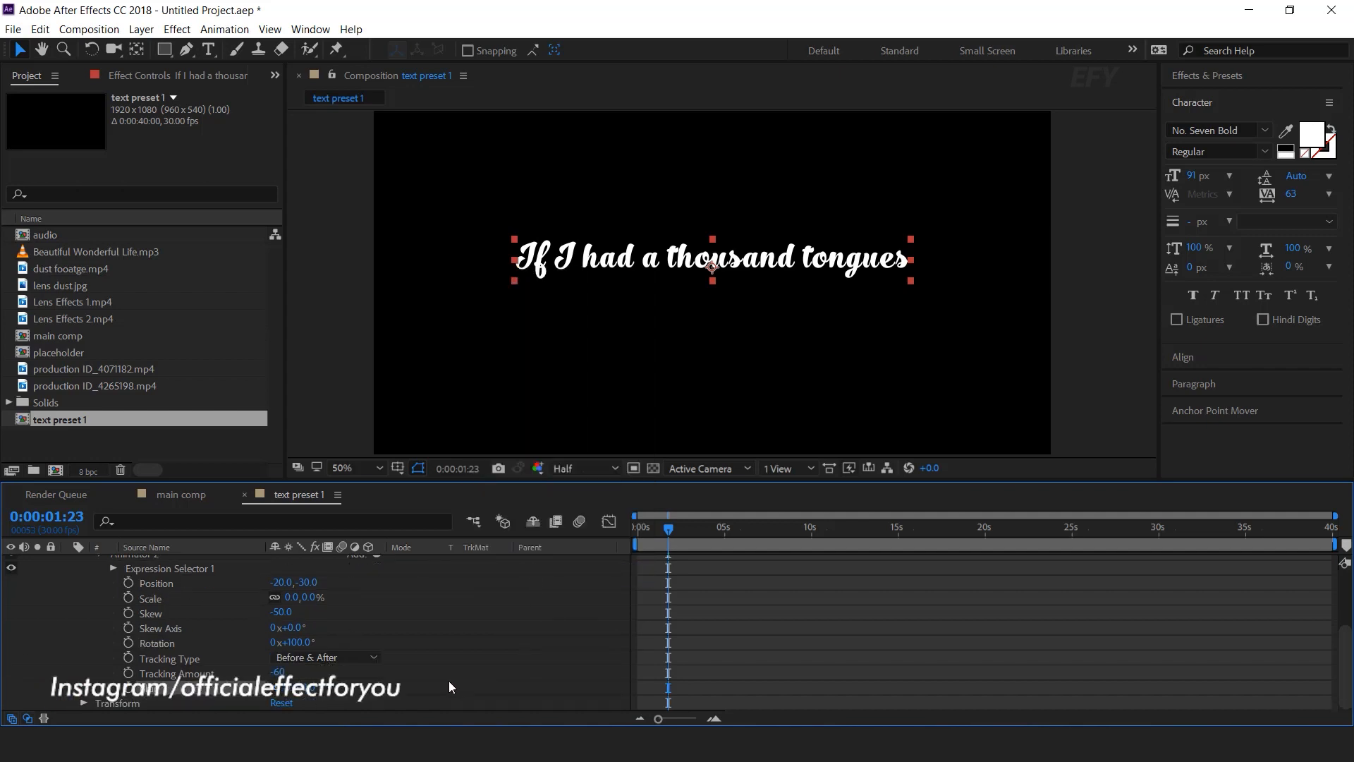
click(313, 688)
text(30)
key(Return)
Step: Scrub through the opening two seconds and play the text animation from the start of the composition
drag(655, 527, 649, 531)
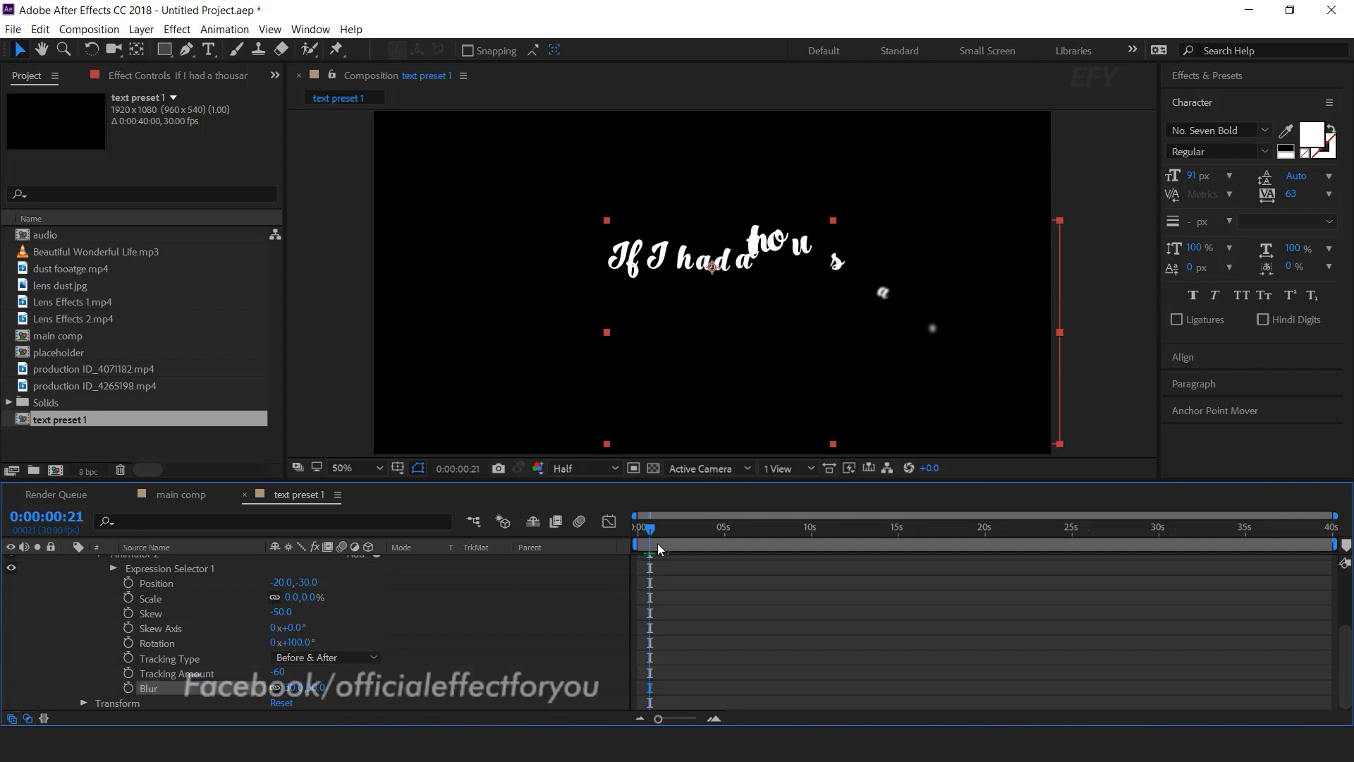
mouse_move(650, 528)
mouse_down()
mouse_move(671, 525)
mouse_move(641, 522)
mouse_up()
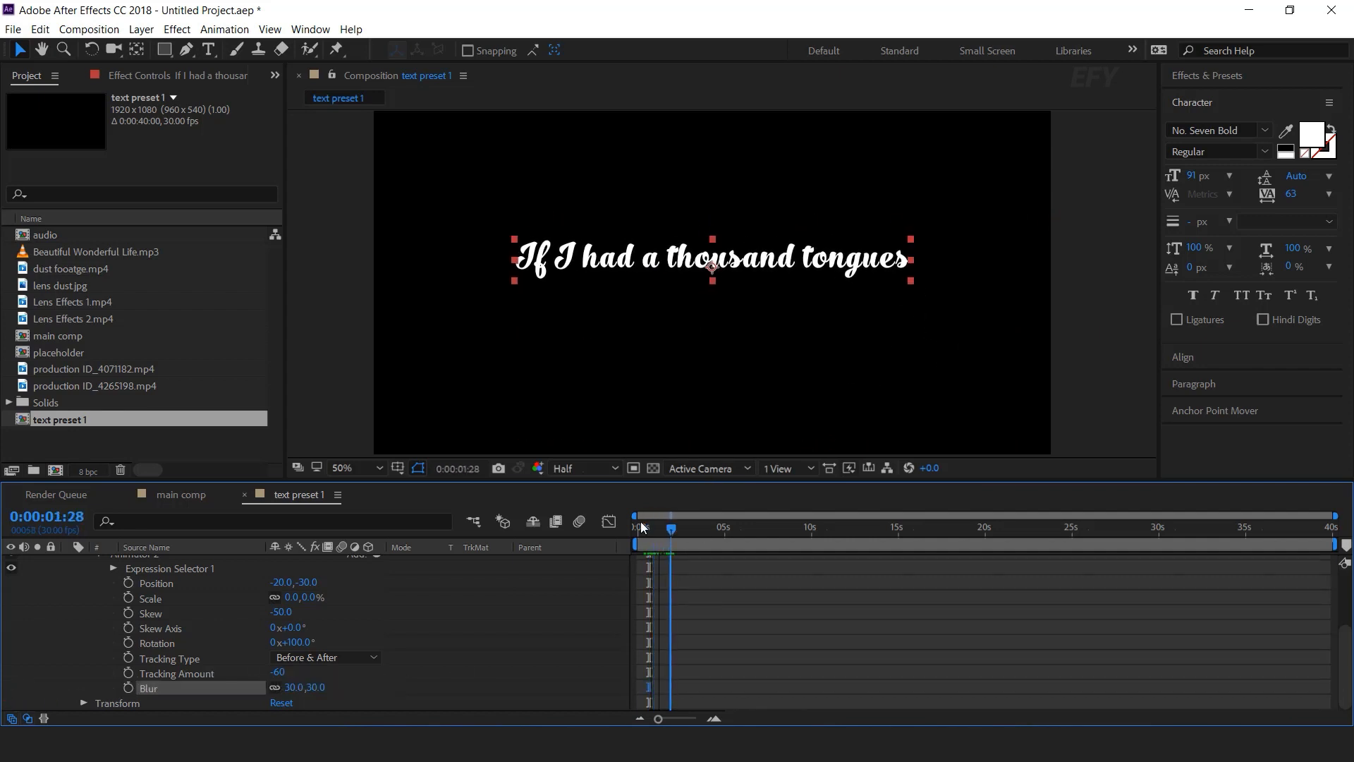
key(space)
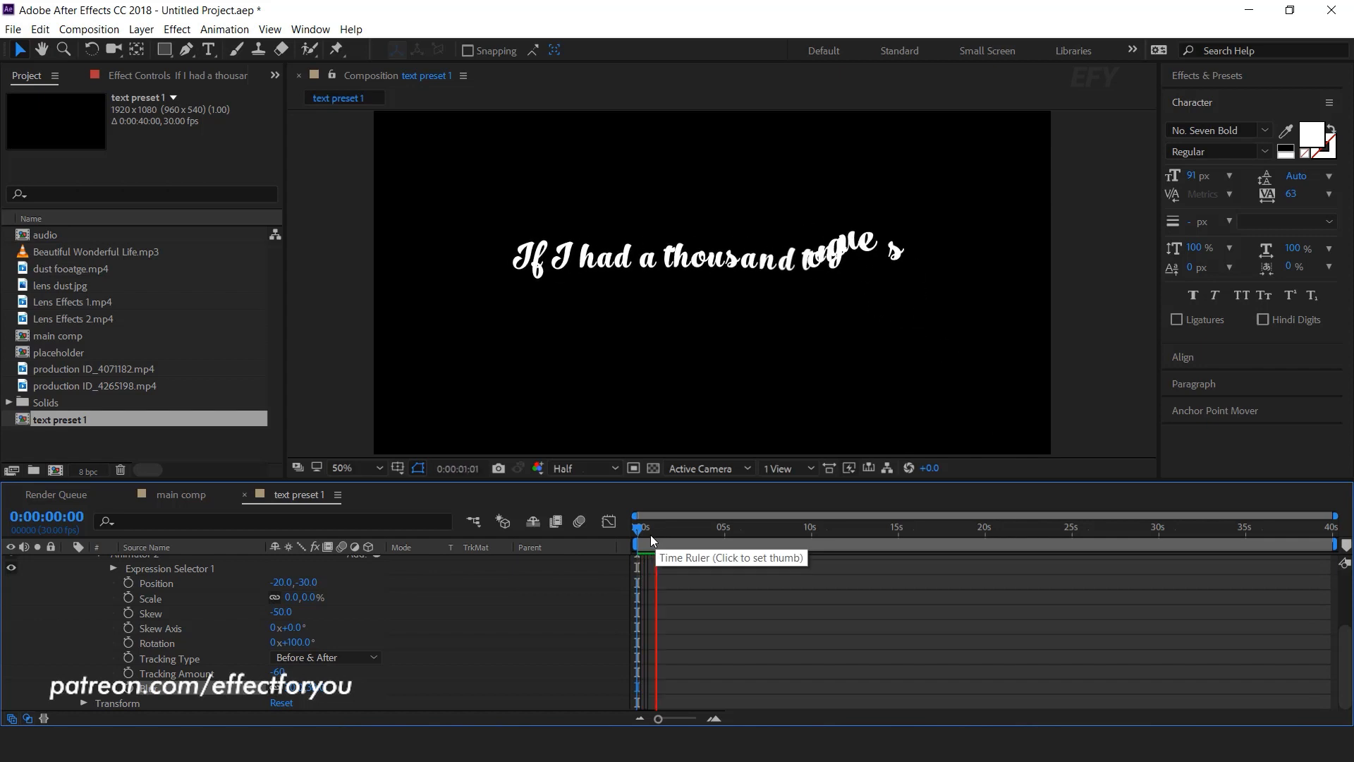
key(space)
drag(640, 530, 673, 522)
Step: Duplicate Animator 2 and expand the copy's properties
scroll(189, 645, up, 3)
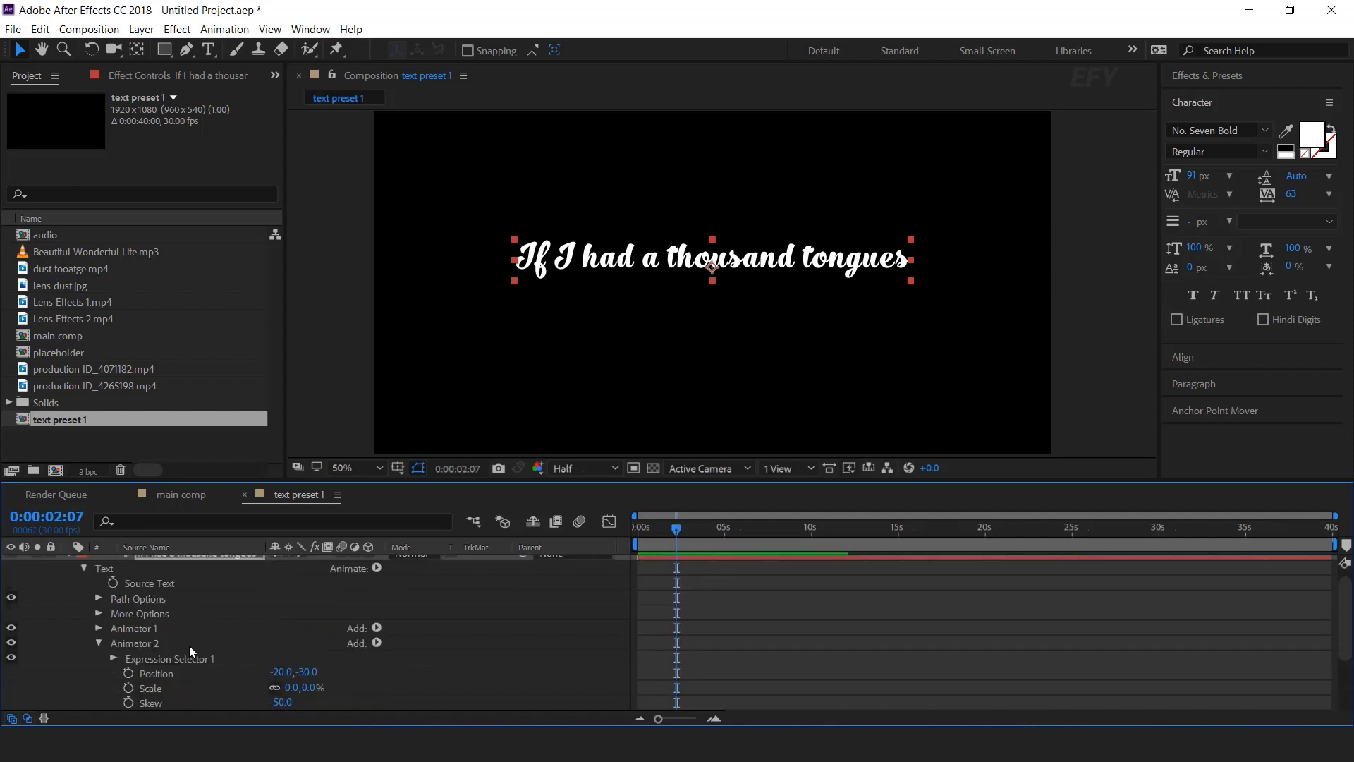
click(99, 643)
click(147, 650)
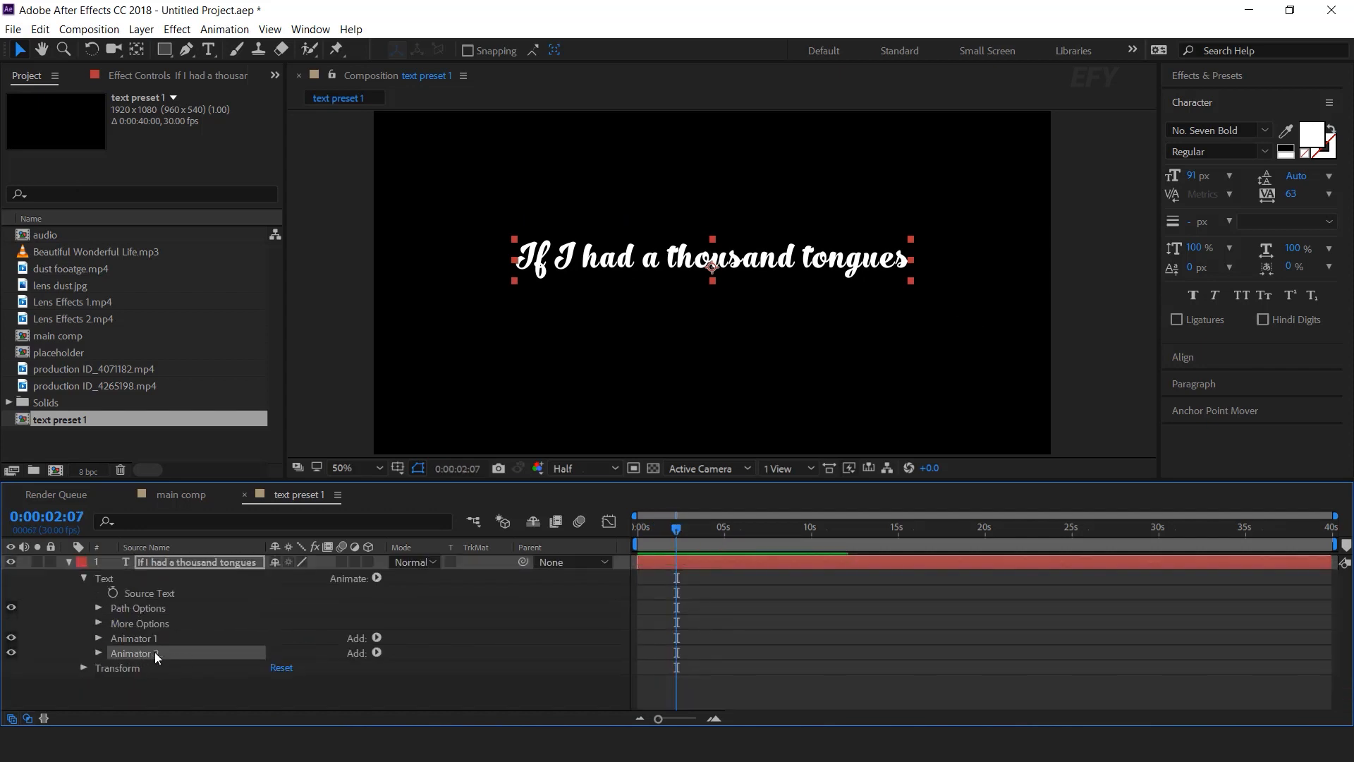
key(ctrl+d)
click(98, 669)
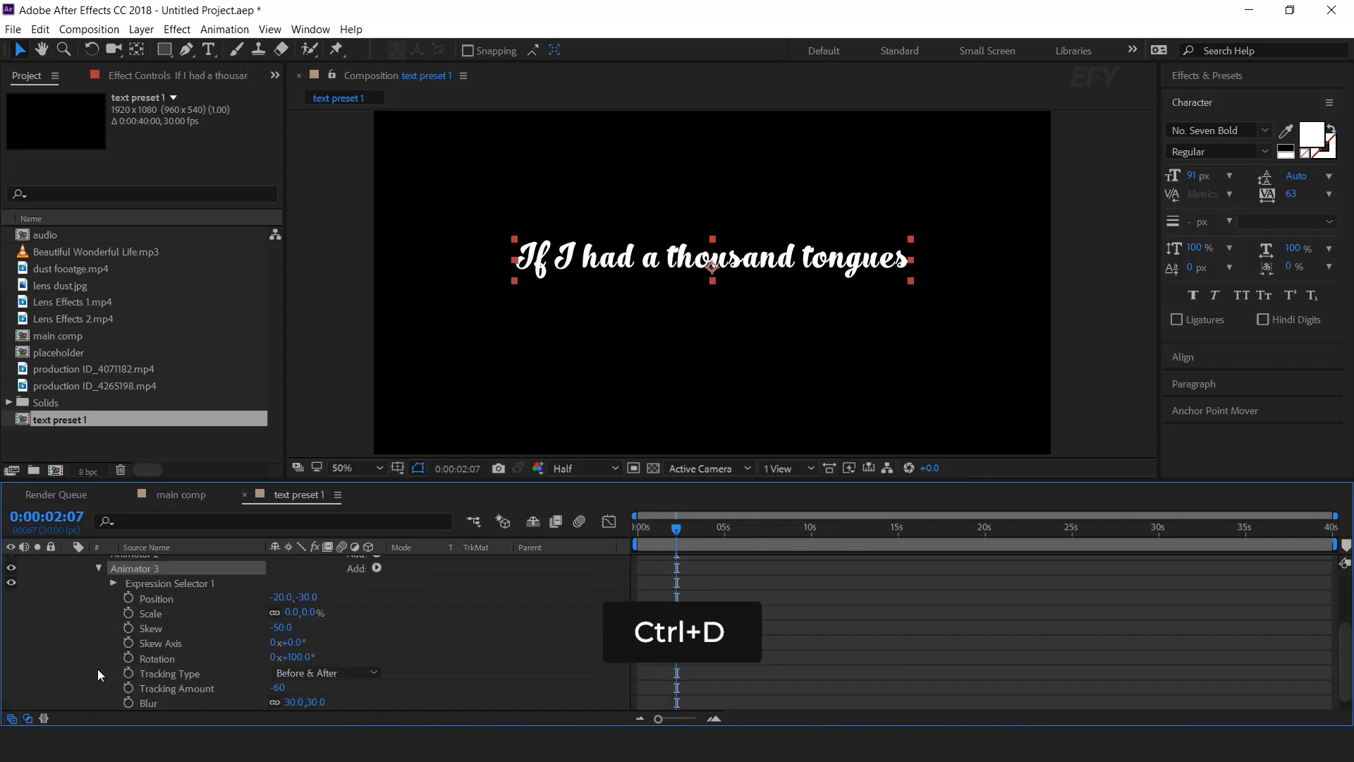
Step: Delete Scale, Skew, Skew Axis, Rotation, Tracking Type and Tracking Amount from Animator 3, keeping only Position and Blur
click(152, 614)
ctrl+click(160, 629)
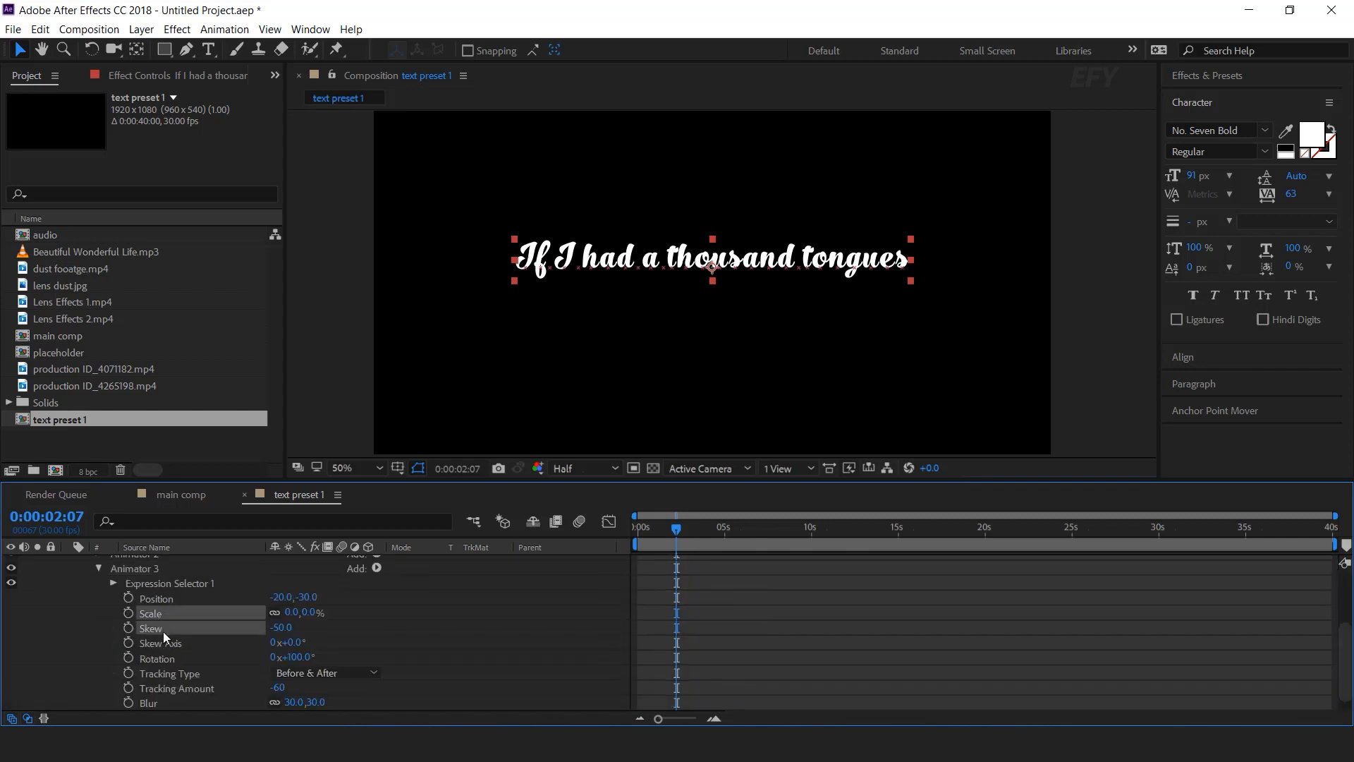
ctrl+click(166, 643)
ctrl+click(169, 658)
ctrl+click(171, 673)
ctrl+click(176, 688)
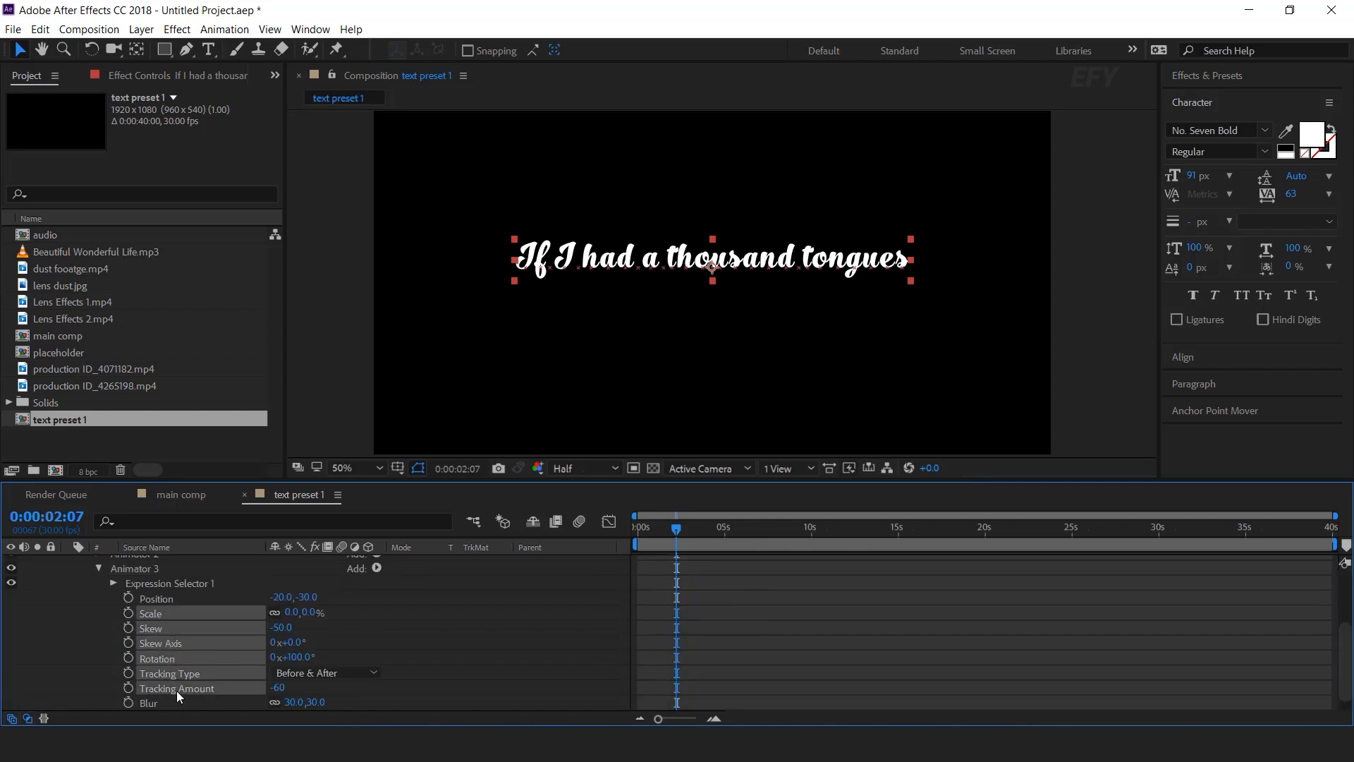
key(Delete)
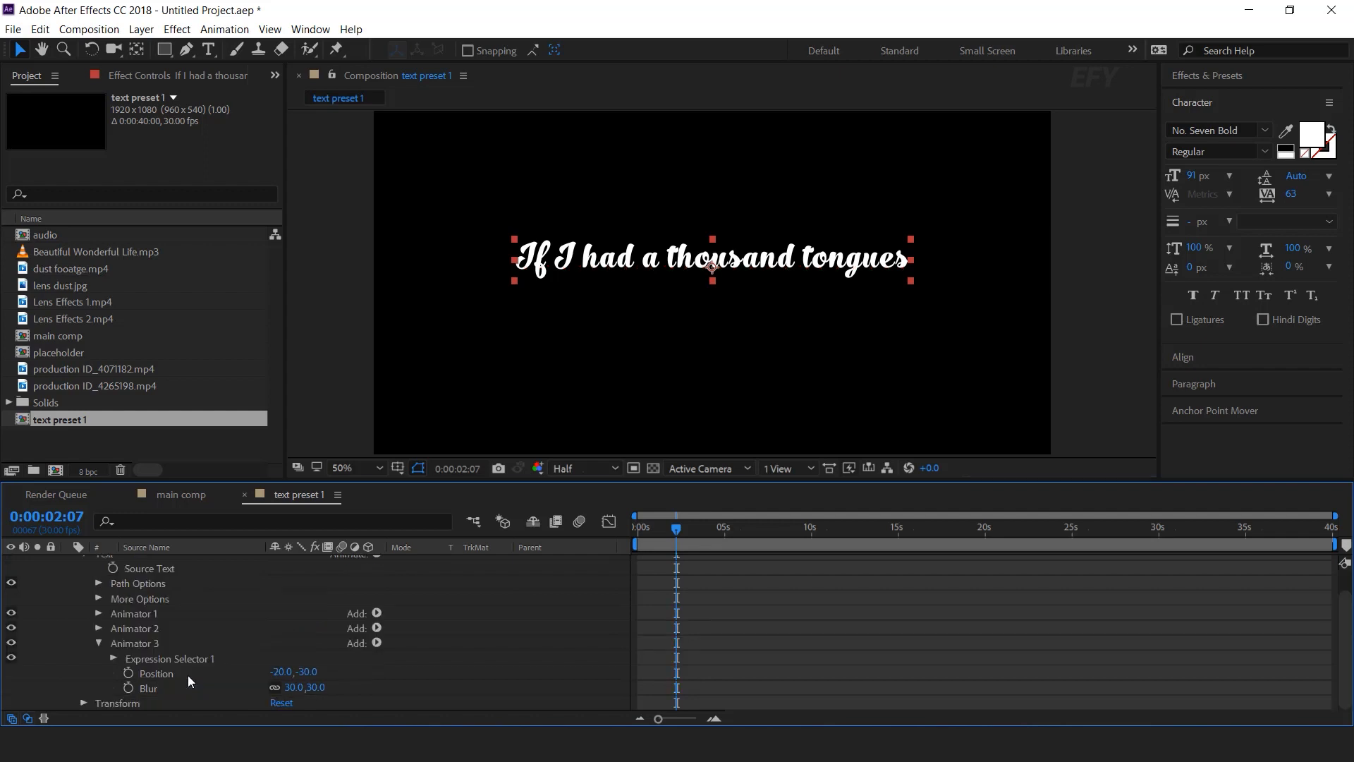
Step: Add an Opacity property to Animator 3 and move the current time to 0:00:01:17
click(128, 645)
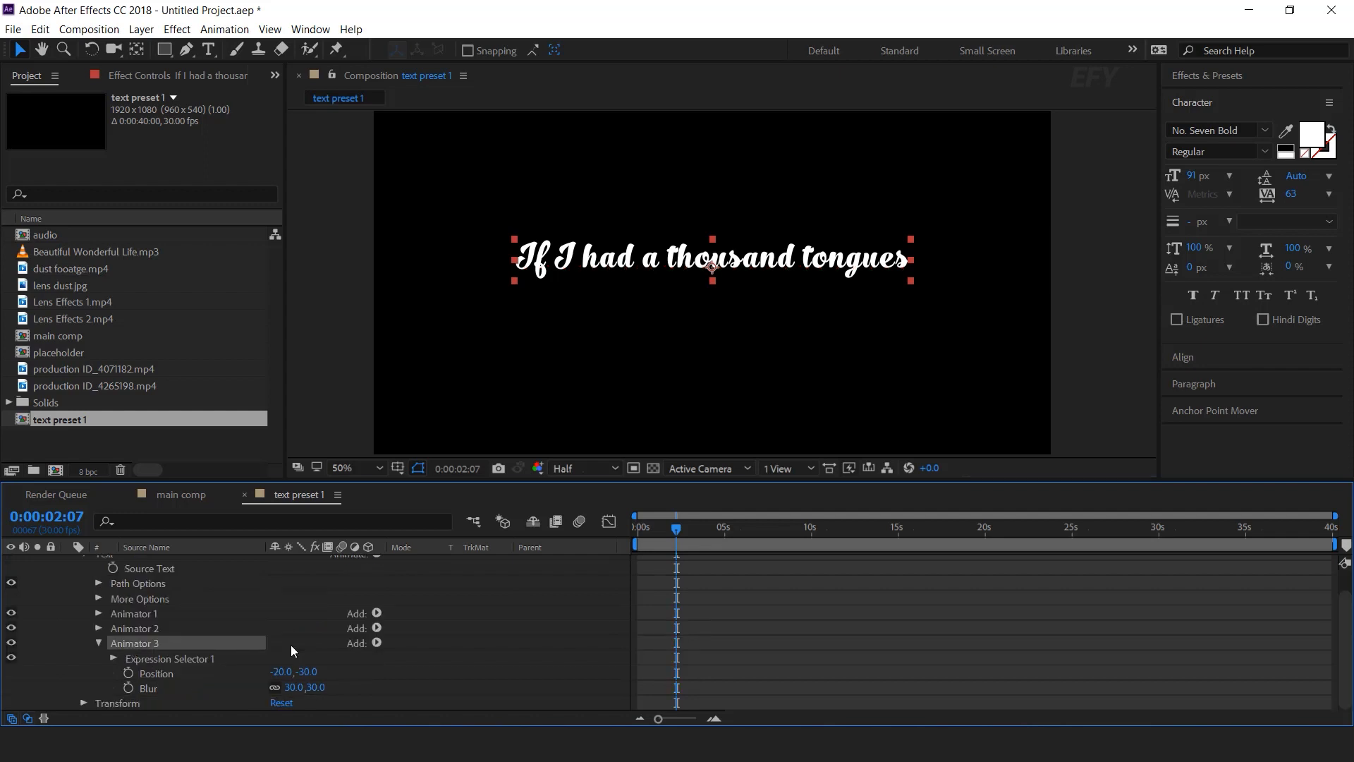
click(376, 643)
mouse_move(416, 647)
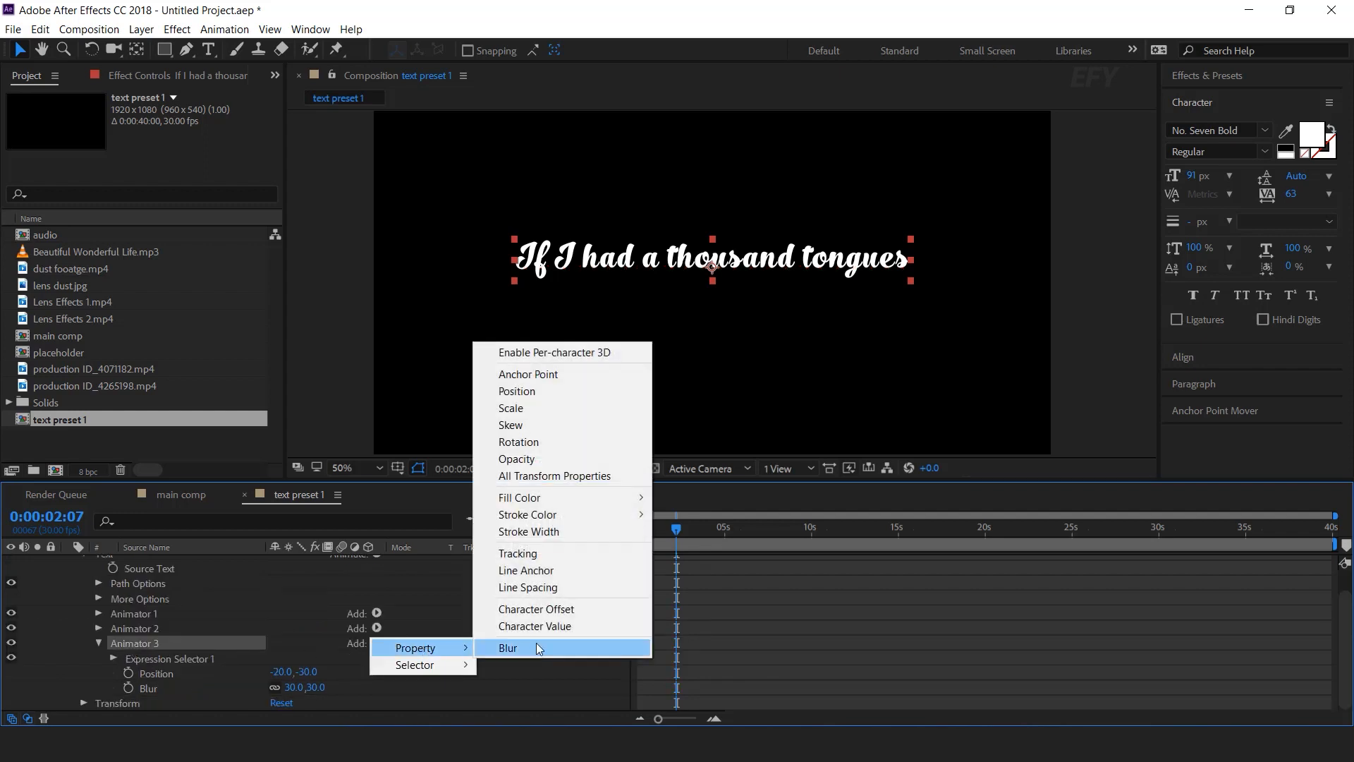
click(538, 459)
click(665, 527)
Step: Set Animator 3's Position to 5, 5 and its Blur to 50, 50
click(281, 673)
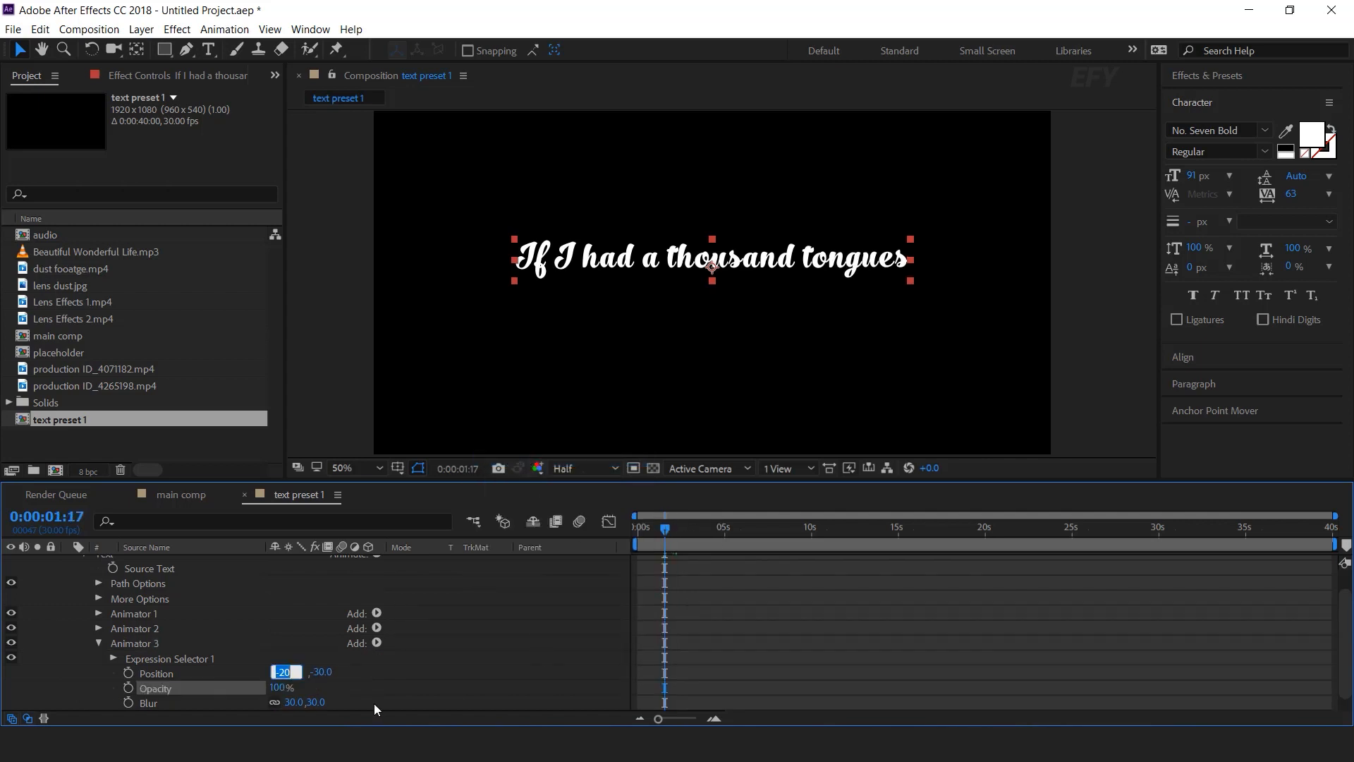
text(5)
key(Tab)
text(5)
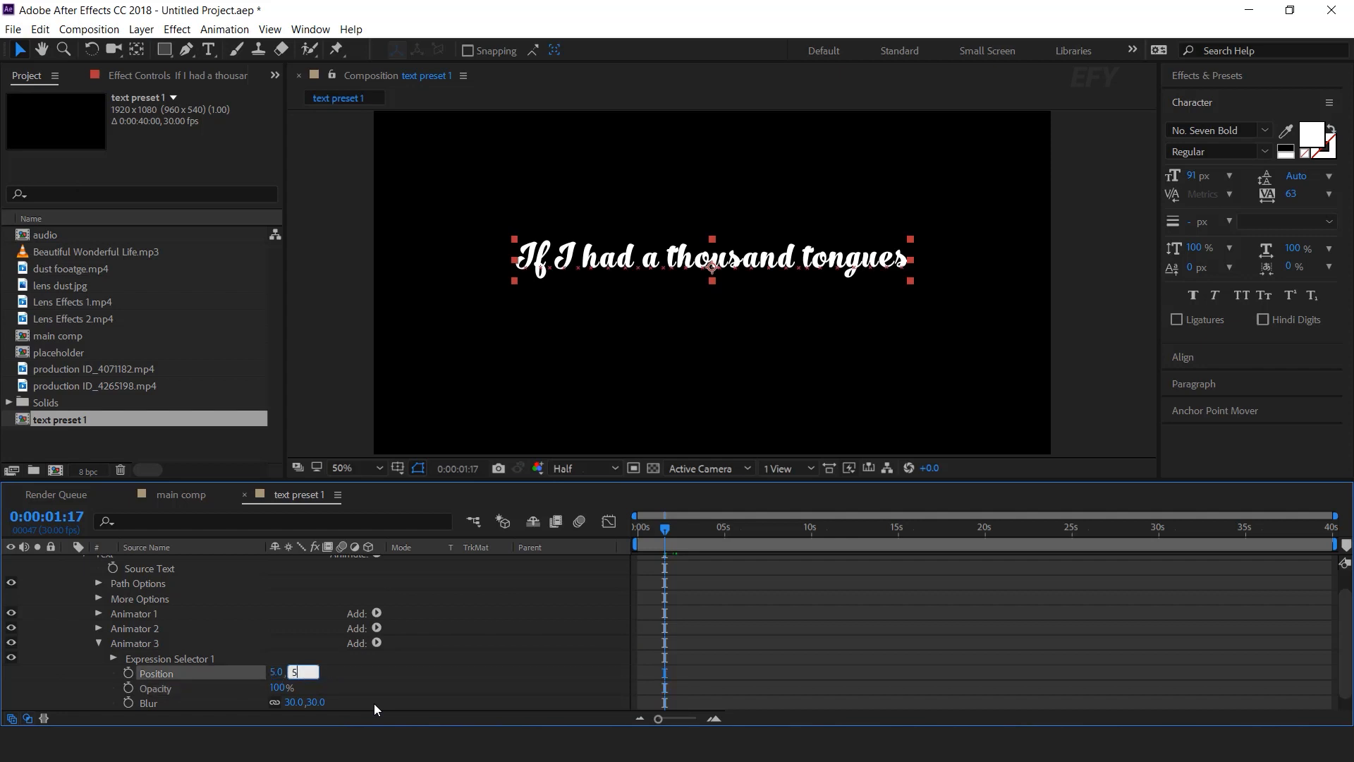
click(392, 665)
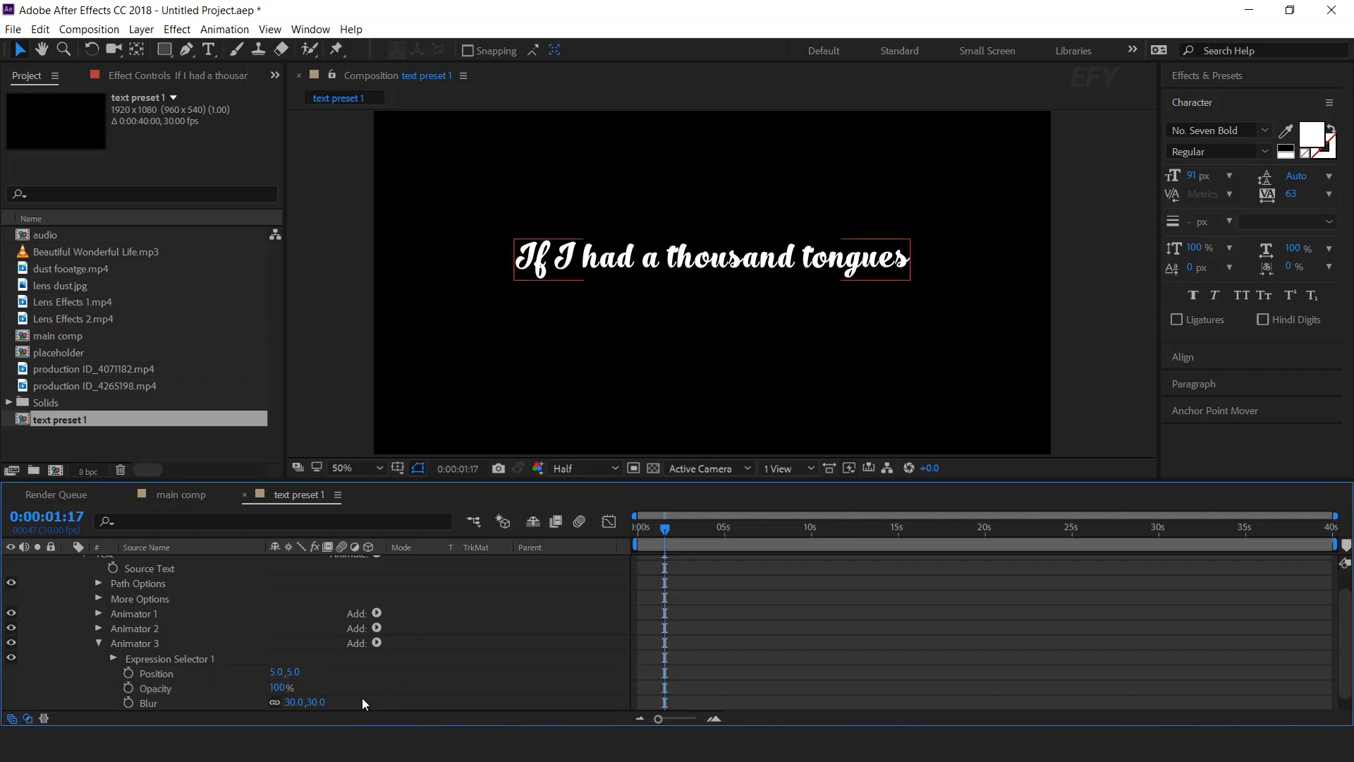
click(316, 702)
text(50)
key(Return)
scroll(705, 643, up, 1)
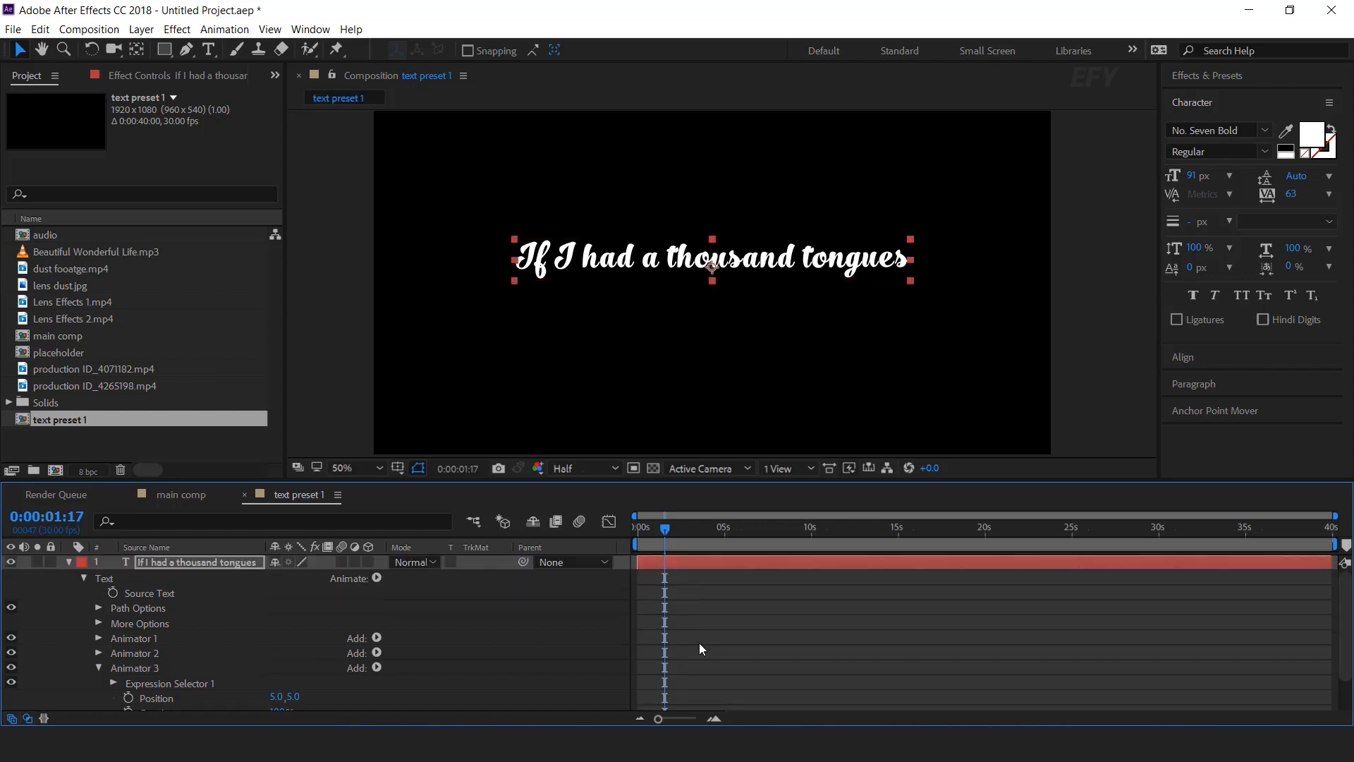
Step: Delete Expression Selector 1 from Animator 3 and add a range selector in its place
click(210, 683)
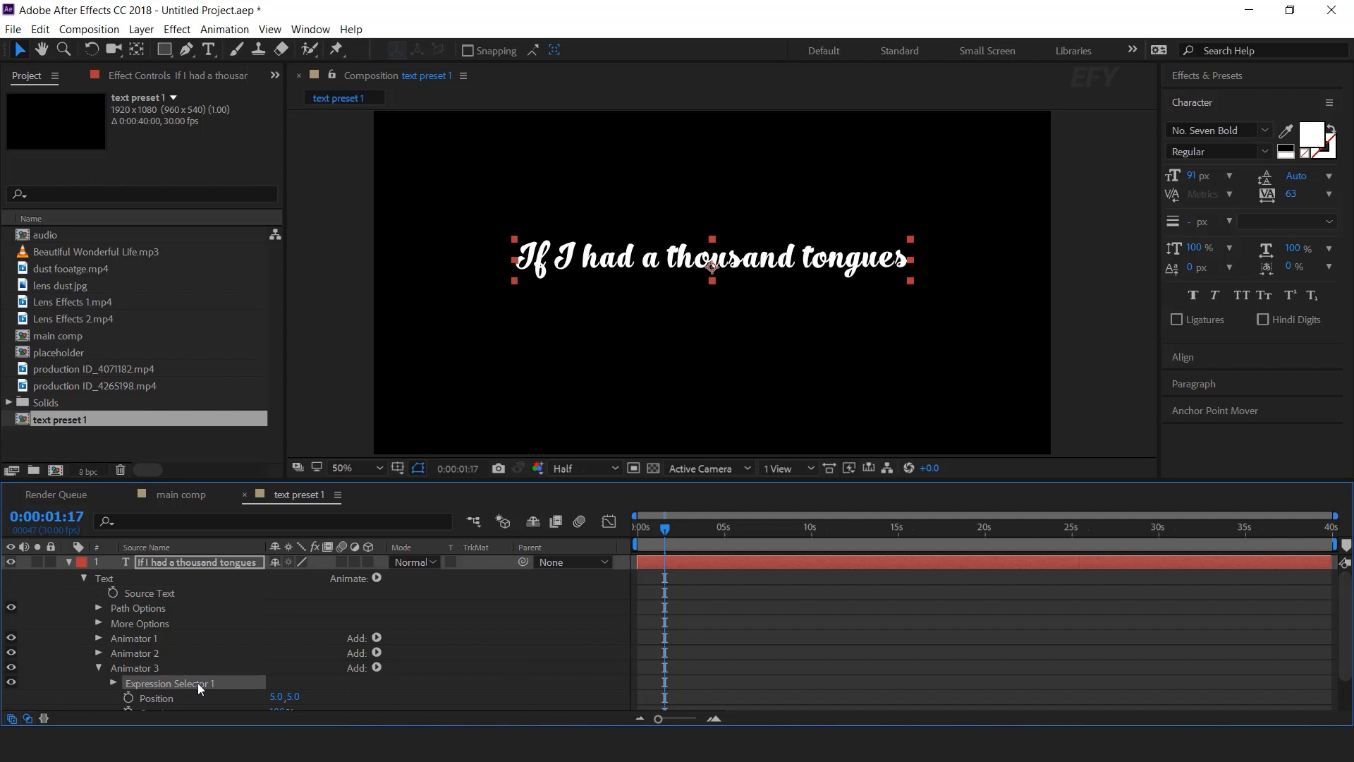
key(Delete)
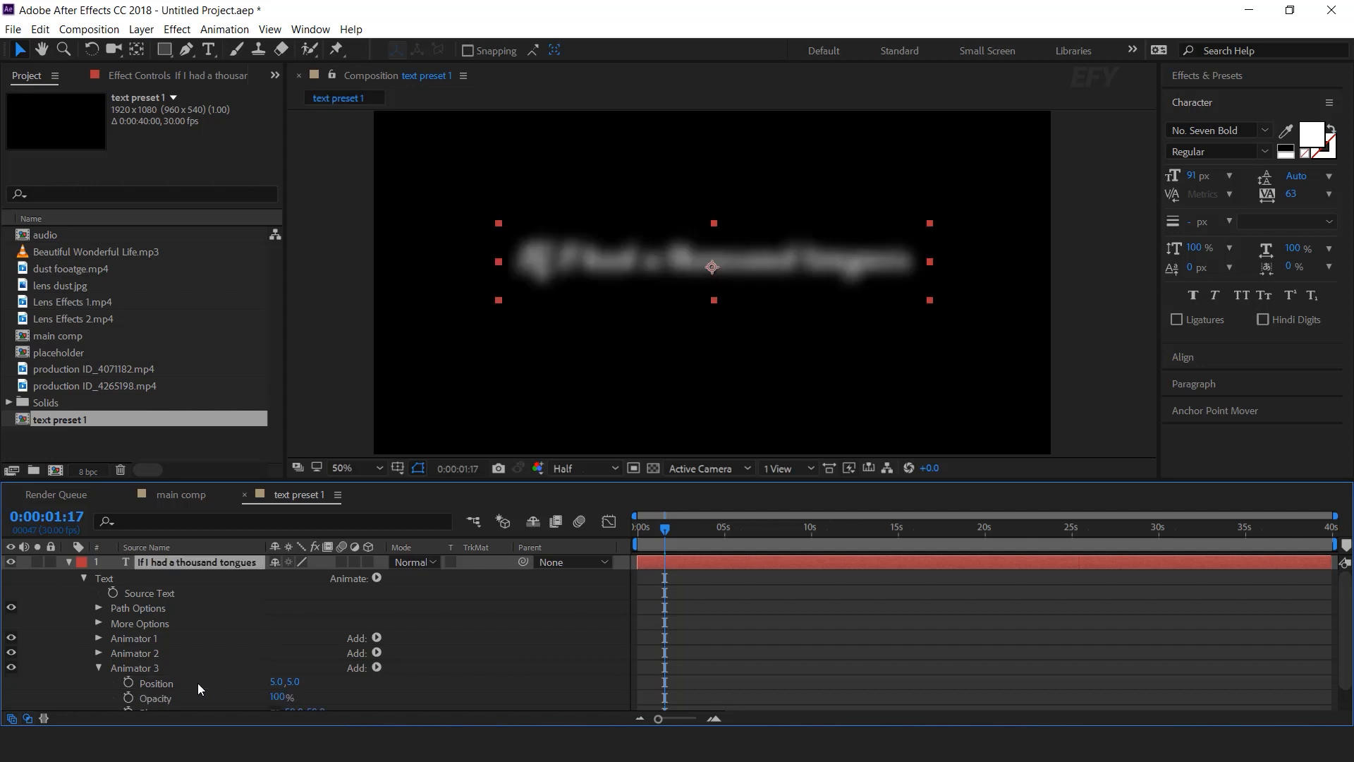
click(138, 667)
click(376, 667)
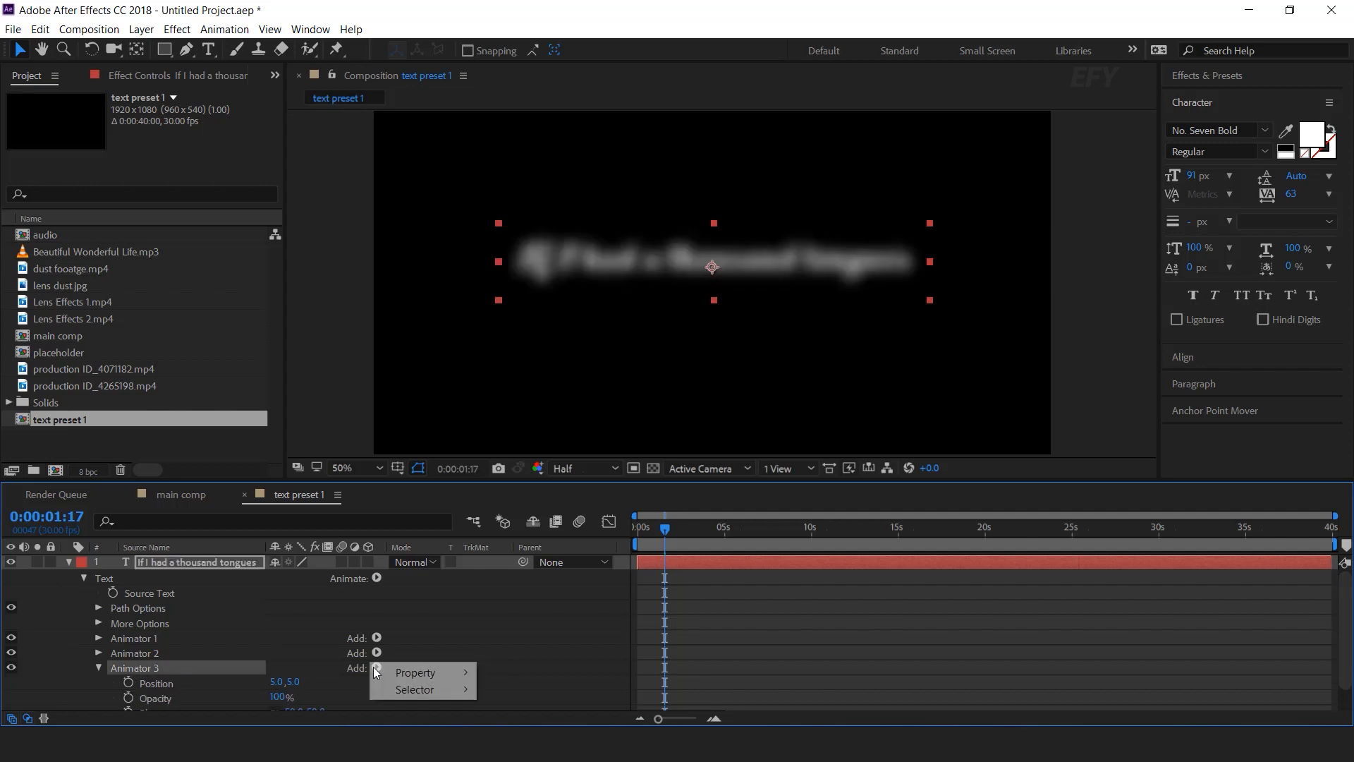
mouse_move(420, 688)
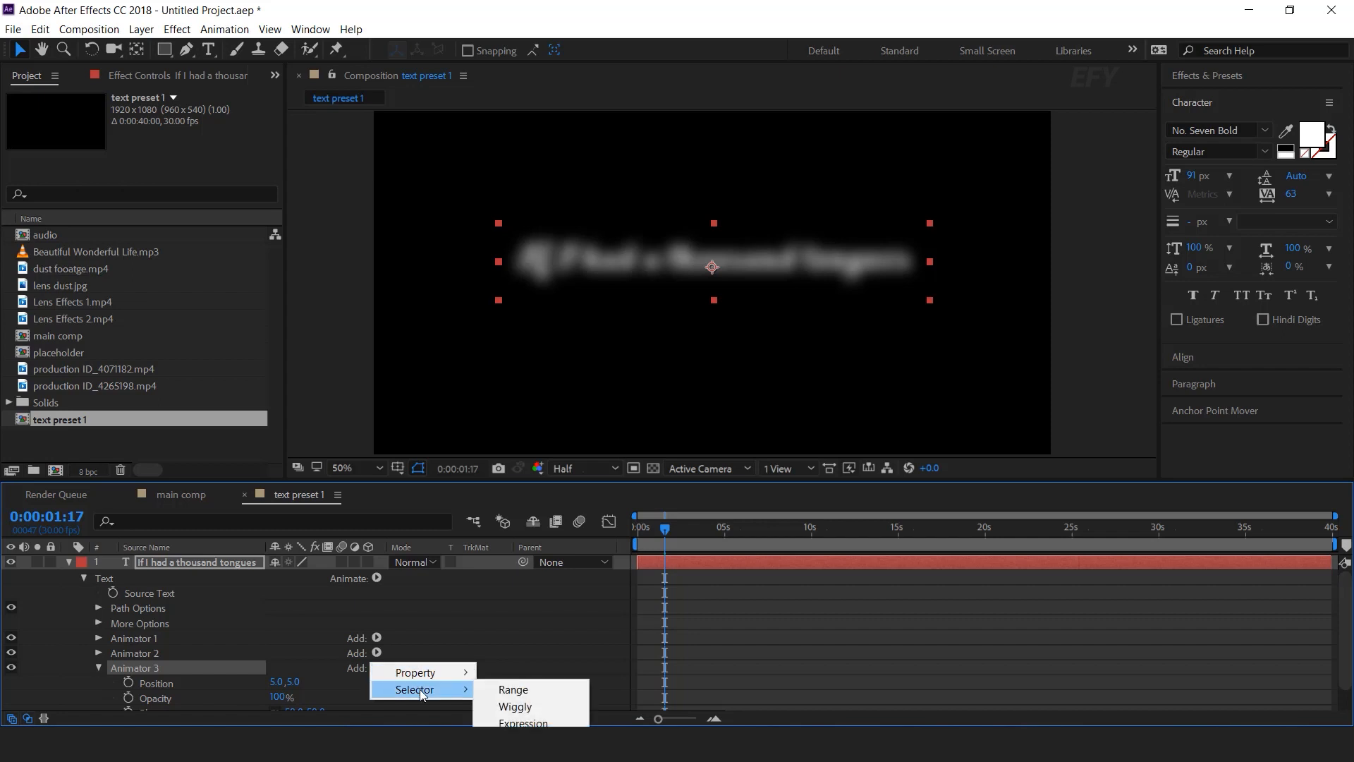
click(540, 691)
Step: Play the text animation from the first frame to check the blur applied by Animator 3
key(Home)
key(equal)
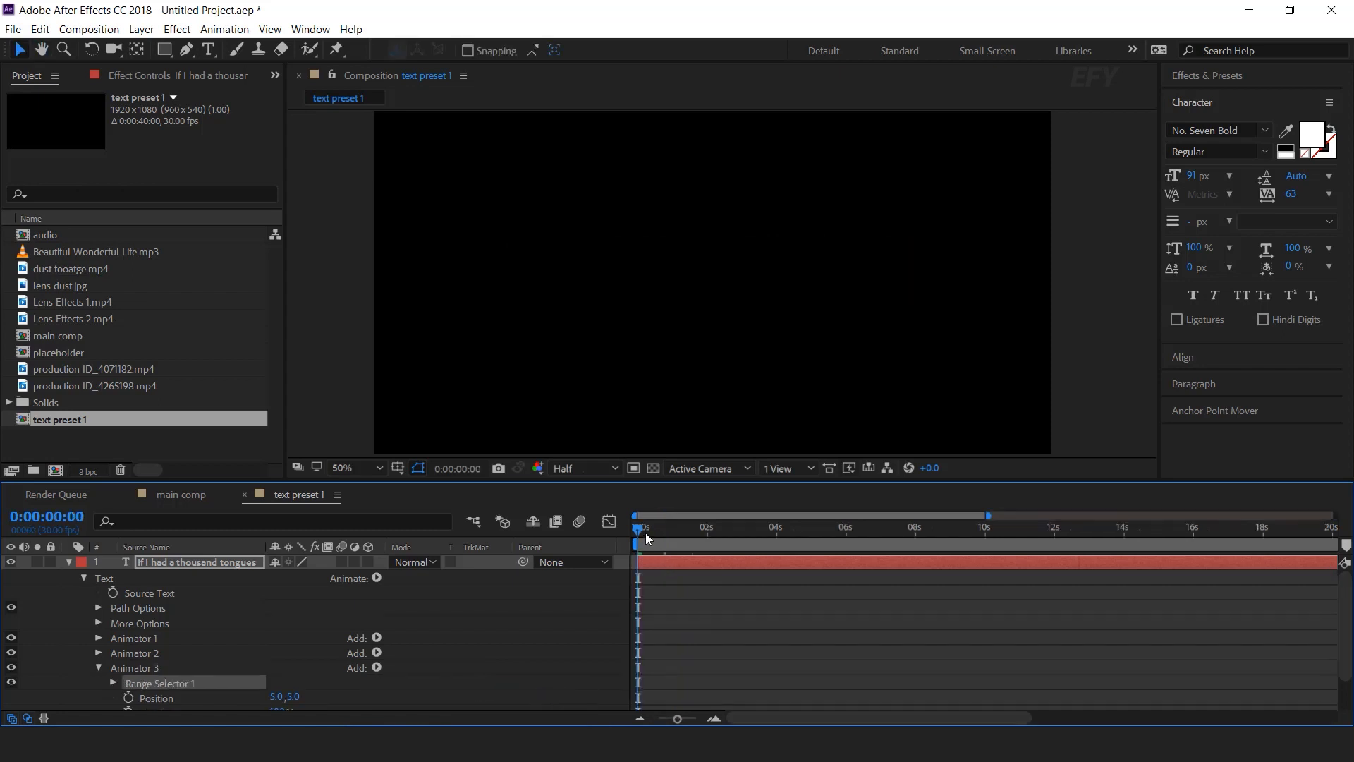
key(space)
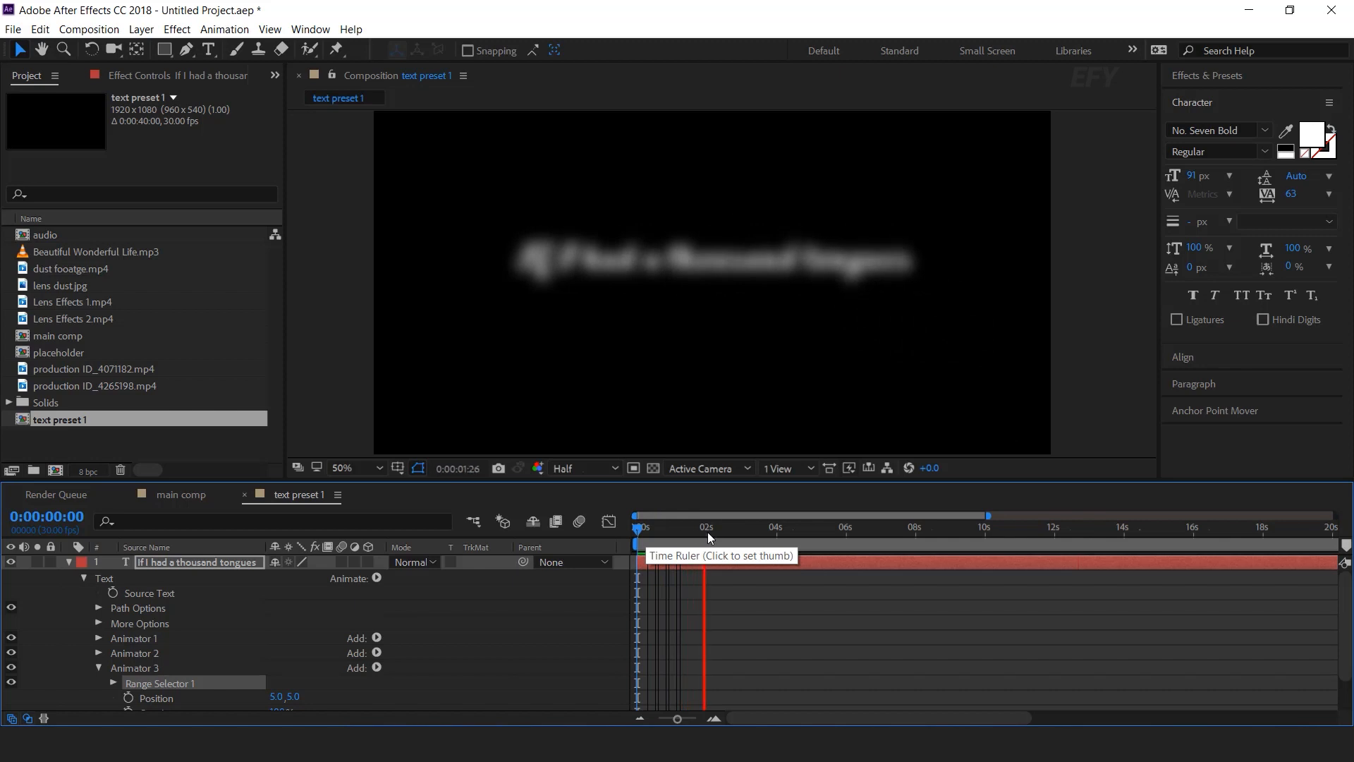
Step: Add an Offset keyframe of 100% to Animator 3's Range Selector 1 at 0:00:06:00
drag(649, 527, 846, 535)
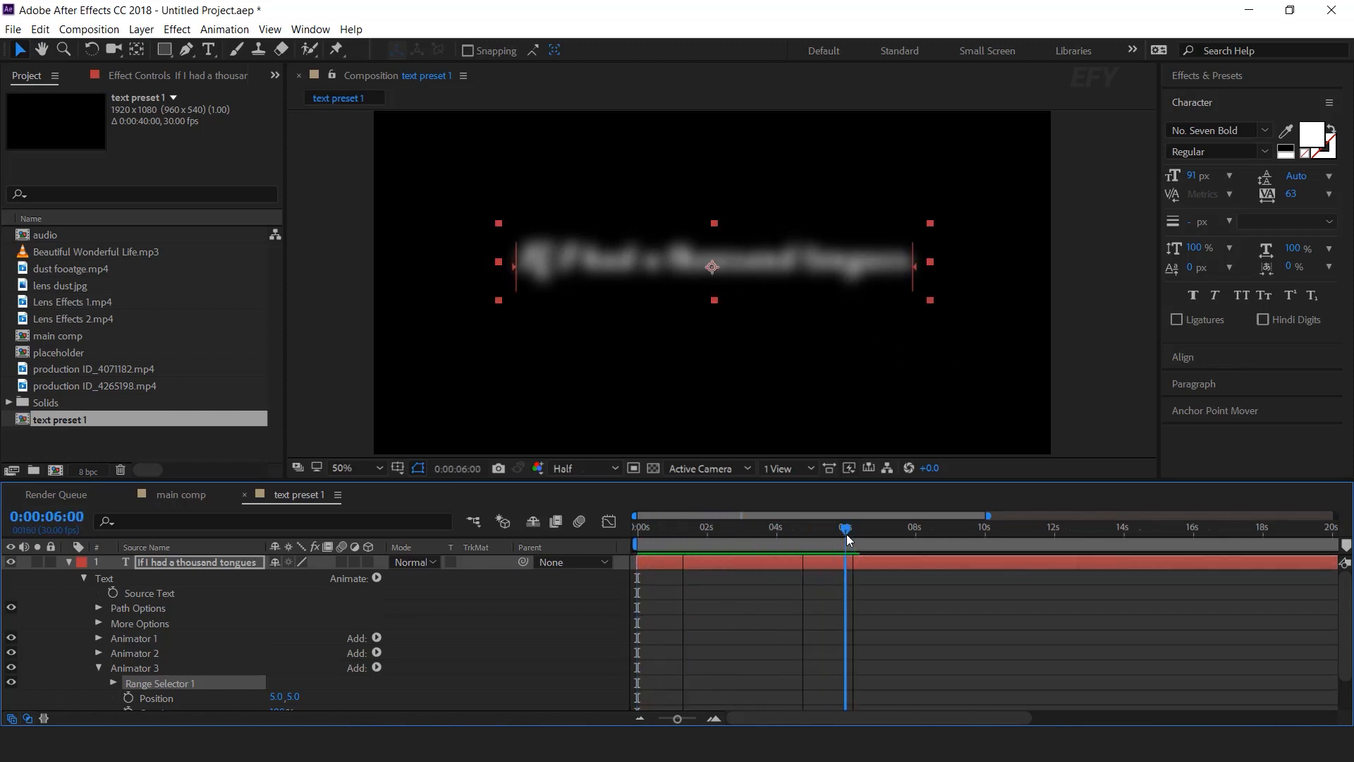
scroll(111, 688, down, 1)
click(142, 688)
click(274, 690)
text(100)
key(Return)
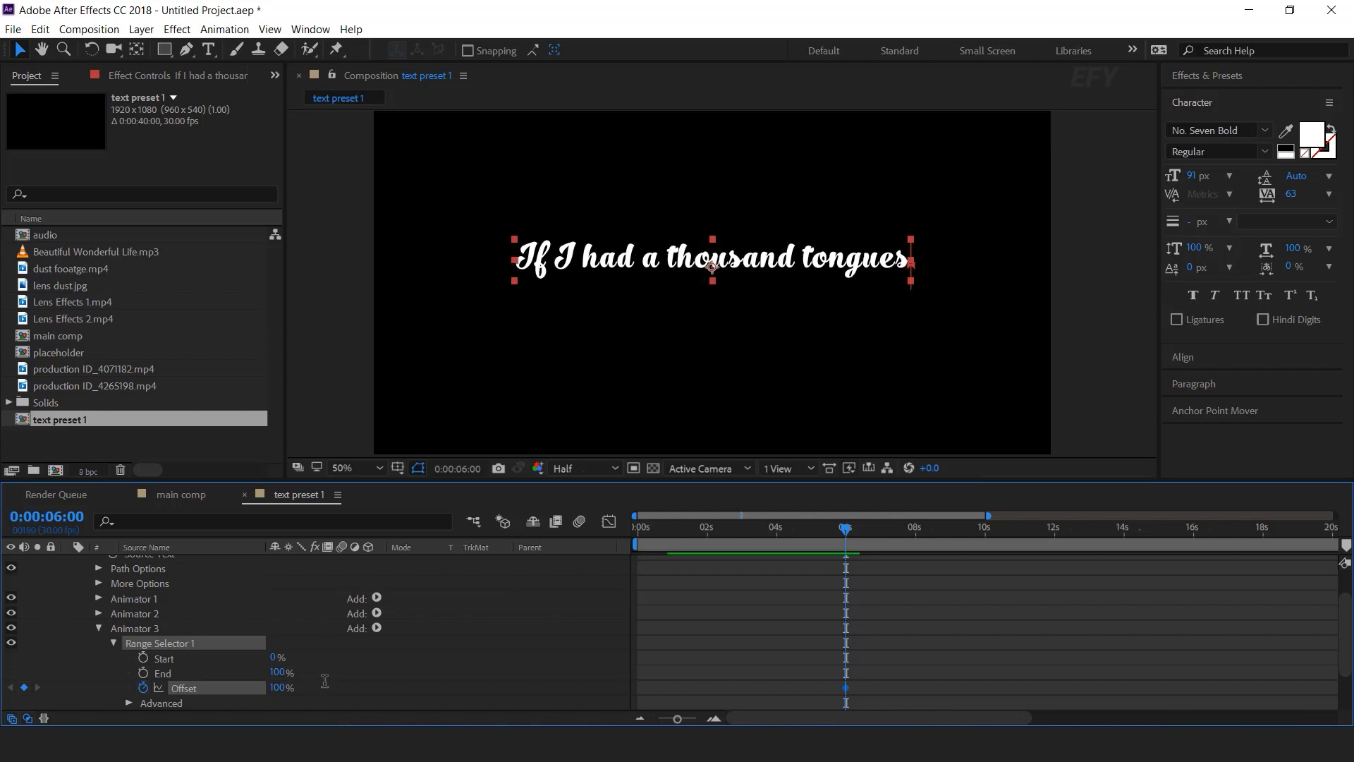
Step: Add an Offset keyframe of 0% to Animator 3's range selector at 0:00:07:04
drag(848, 534, 886, 529)
click(279, 688)
text(0)
key(Return)
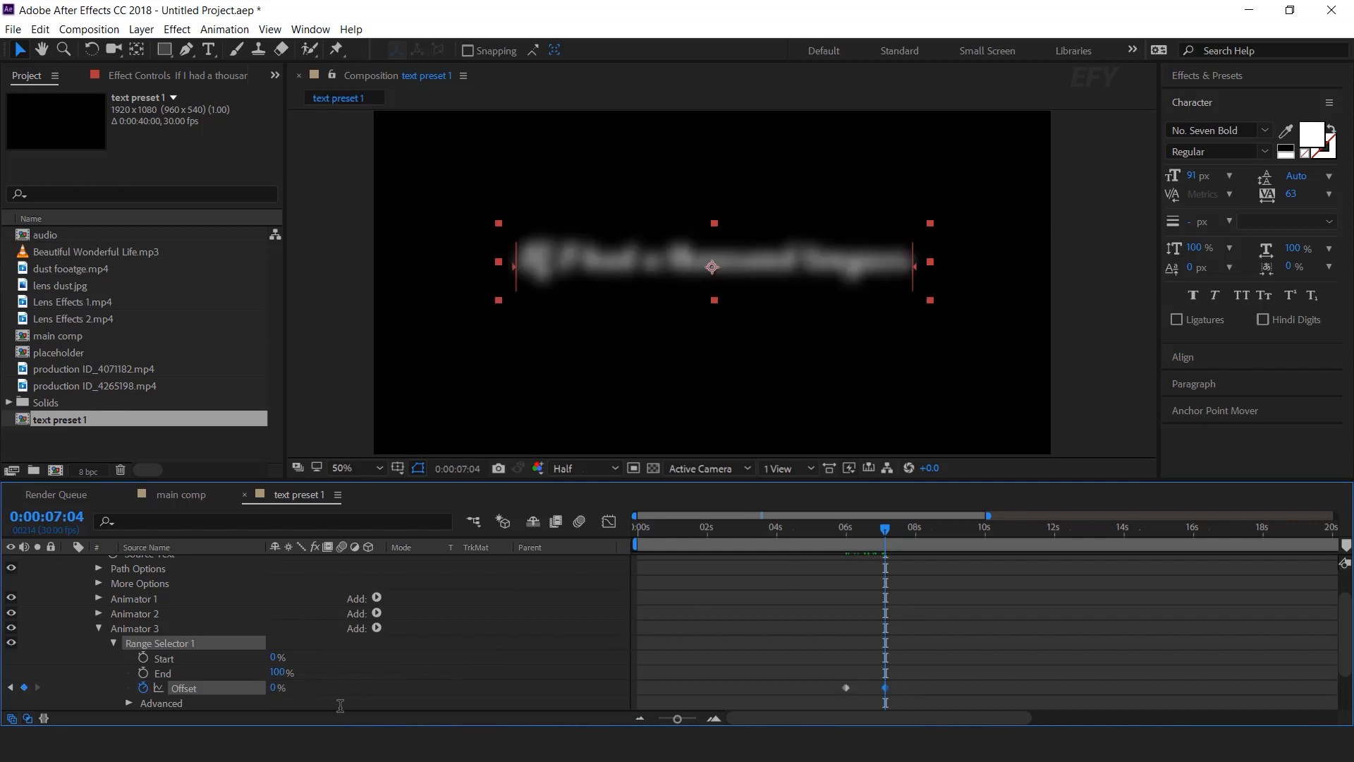
Step: Play the text animation from 0:00:05:24 to check the blur-out between the two Offset keyframes
click(840, 530)
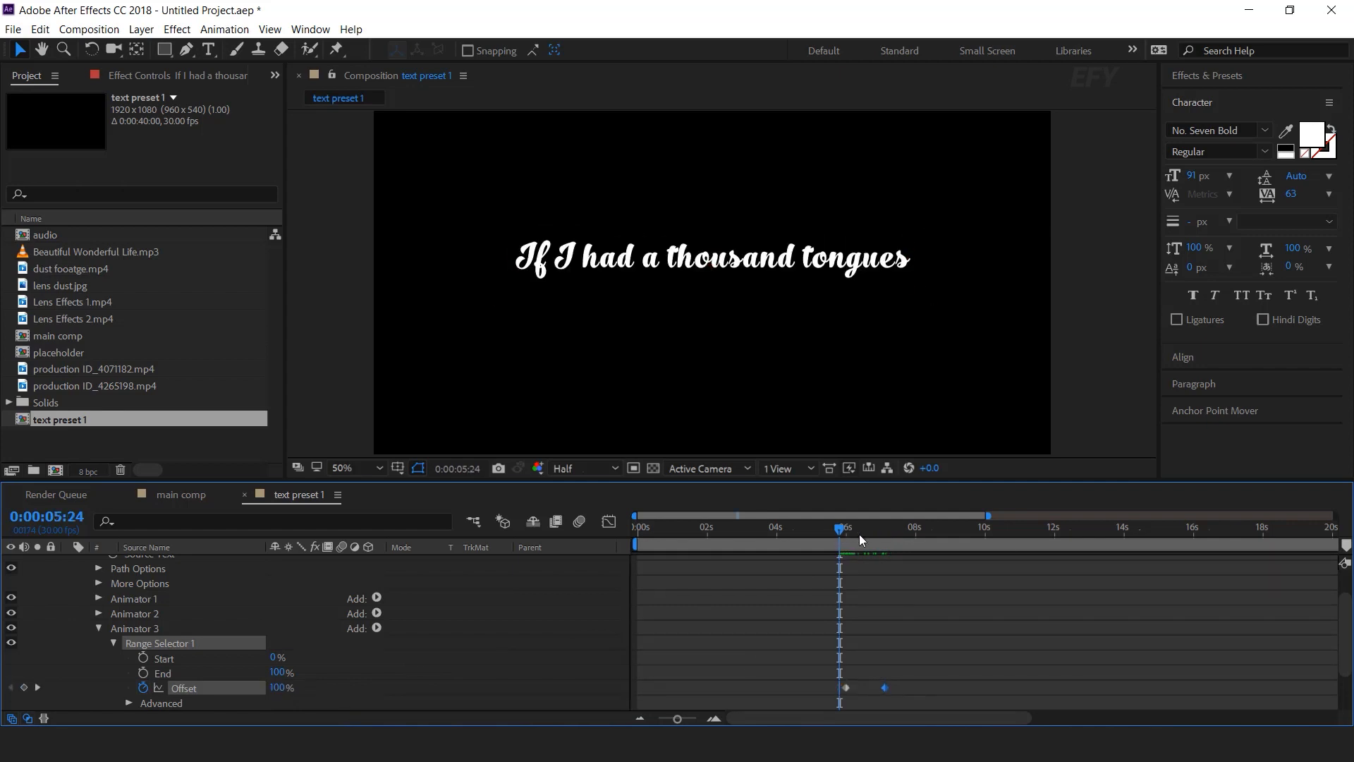
key(space)
drag(859, 535, 889, 529)
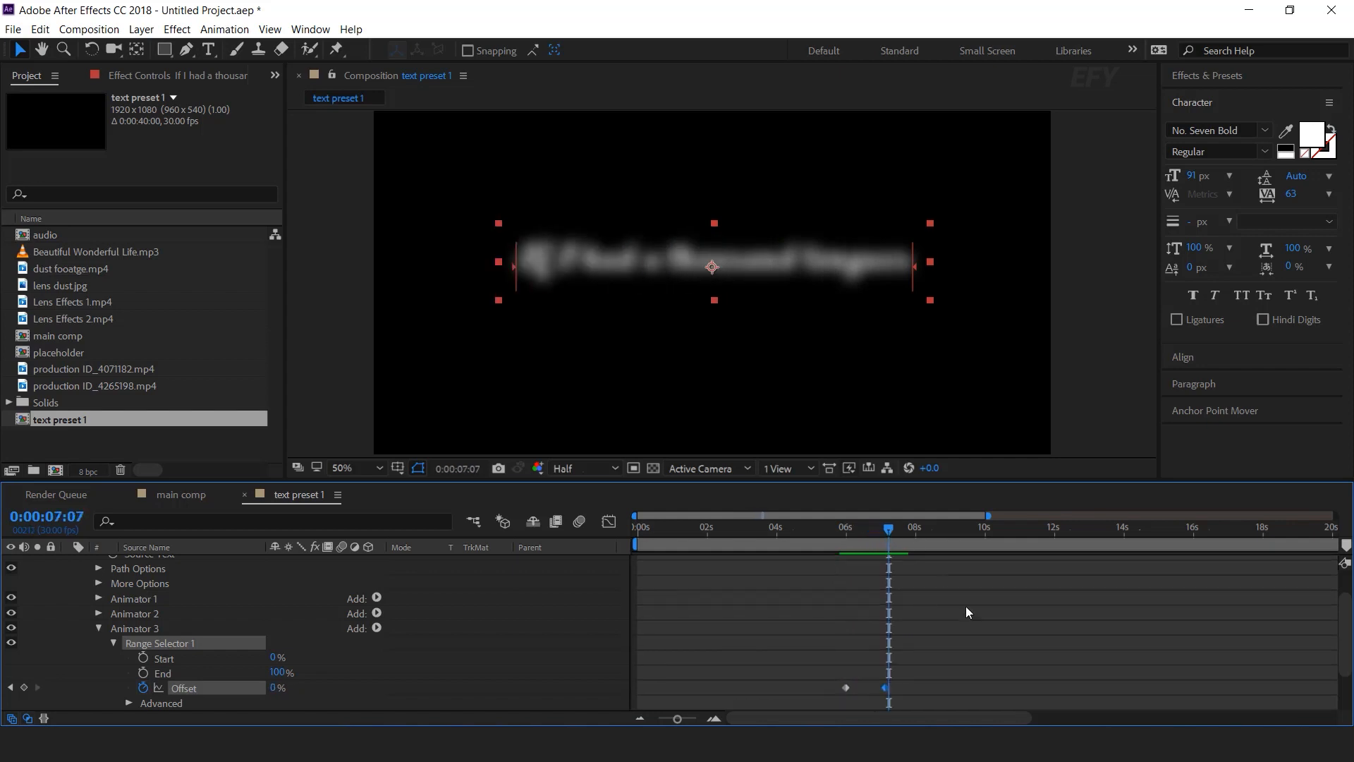
Step: Set Animator 3's Opacity to 0%
scroll(260, 675, down, 2)
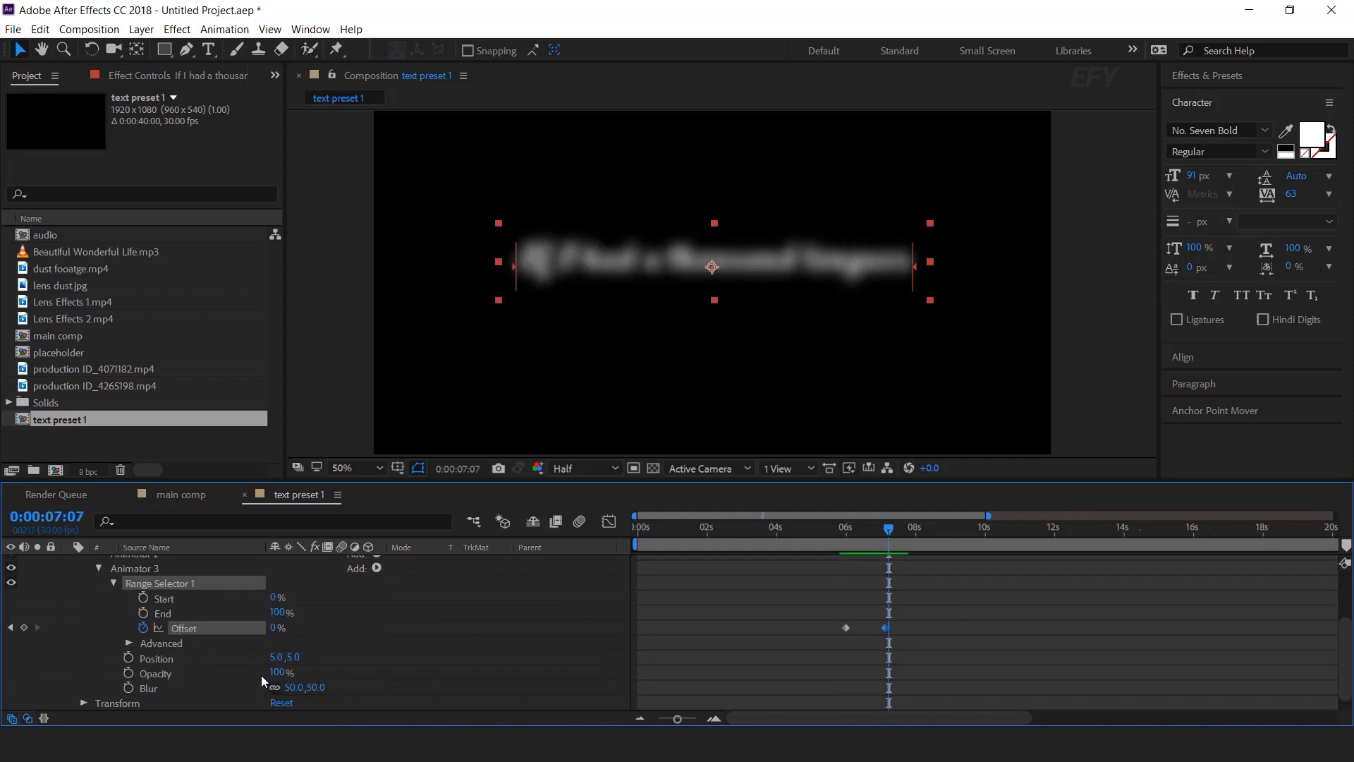
click(279, 674)
key(Return)
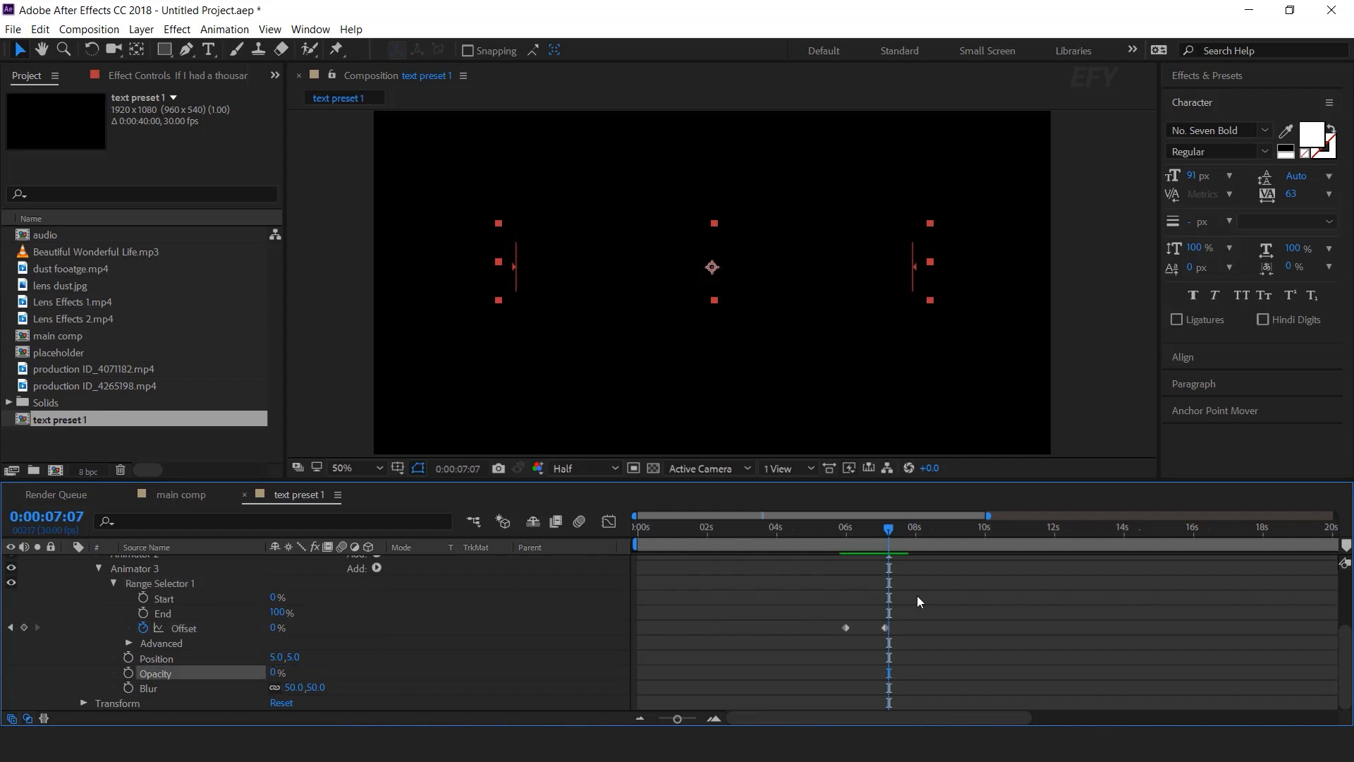
click(916, 605)
Step: Move the current time to 0:00:06:16 and change Animator 3's Position to 28, -2
click(838, 530)
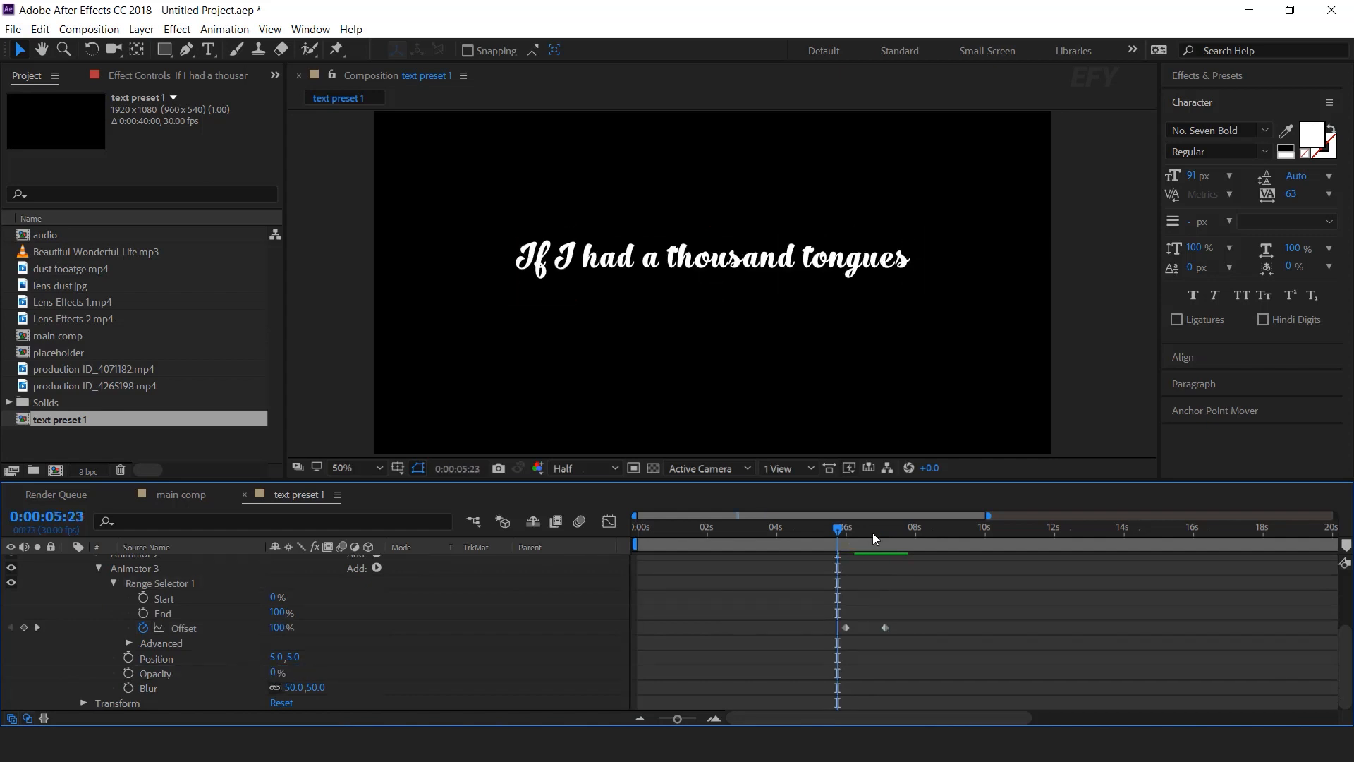
mouse_move(872, 532)
mouse_down()
mouse_move(828, 543)
mouse_move(865, 540)
mouse_up()
mouse_move(294, 657)
mouse_down()
mouse_move(316, 658)
mouse_move(289, 659)
mouse_move(302, 661)
mouse_up()
key(ctrl+z)
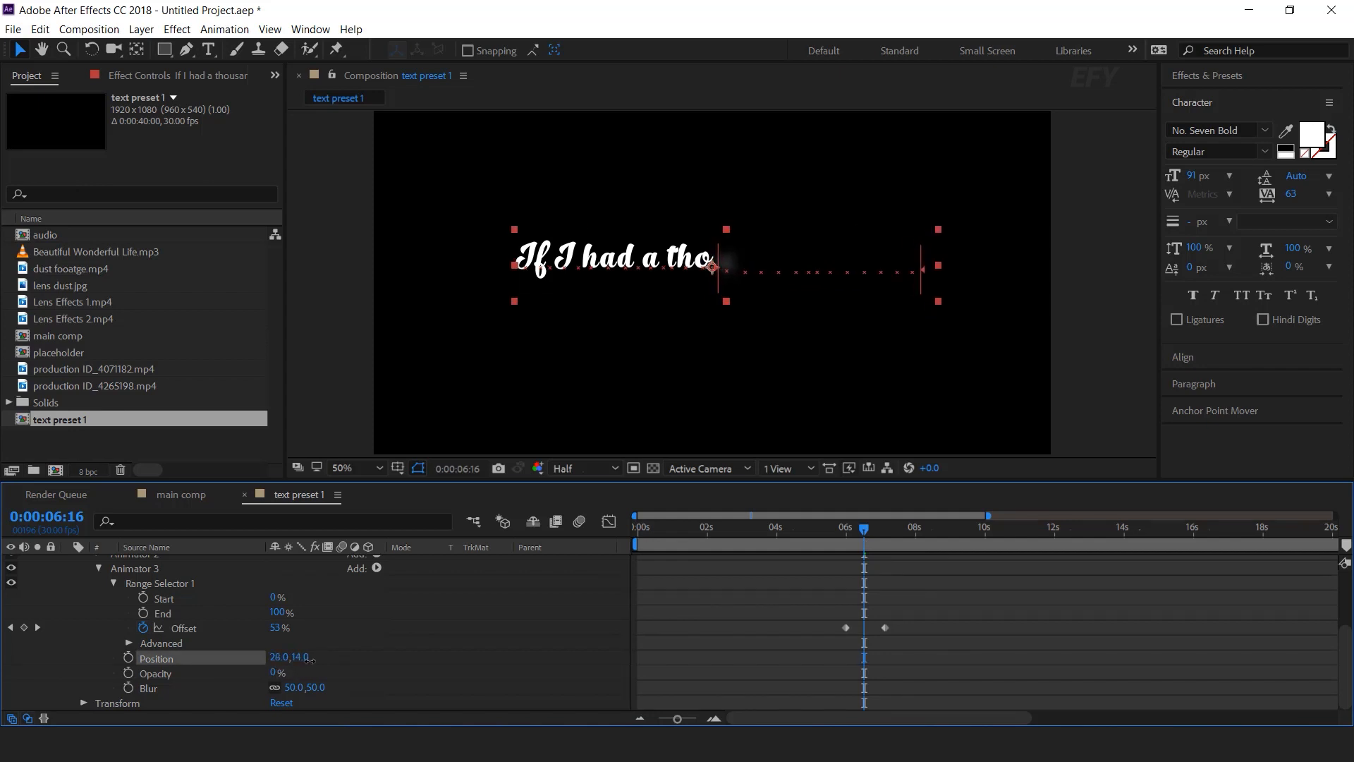
key(ctrl+z)
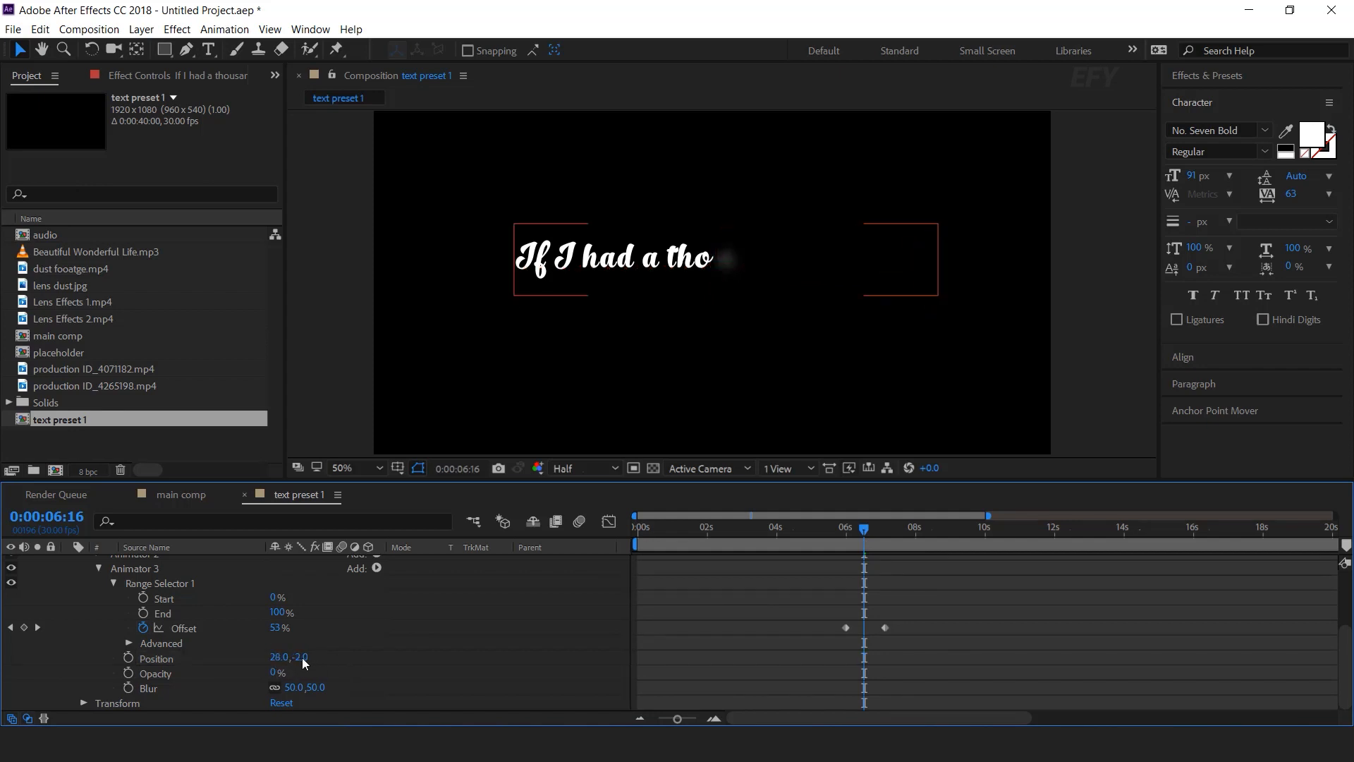
Step: Move Animator 3's last Offset keyframe to 0:00:08:16 and play the slower fade-out
mouse_move(863, 528)
mouse_down()
mouse_move(840, 527)
mouse_move(857, 527)
mouse_up()
drag(886, 628, 931, 626)
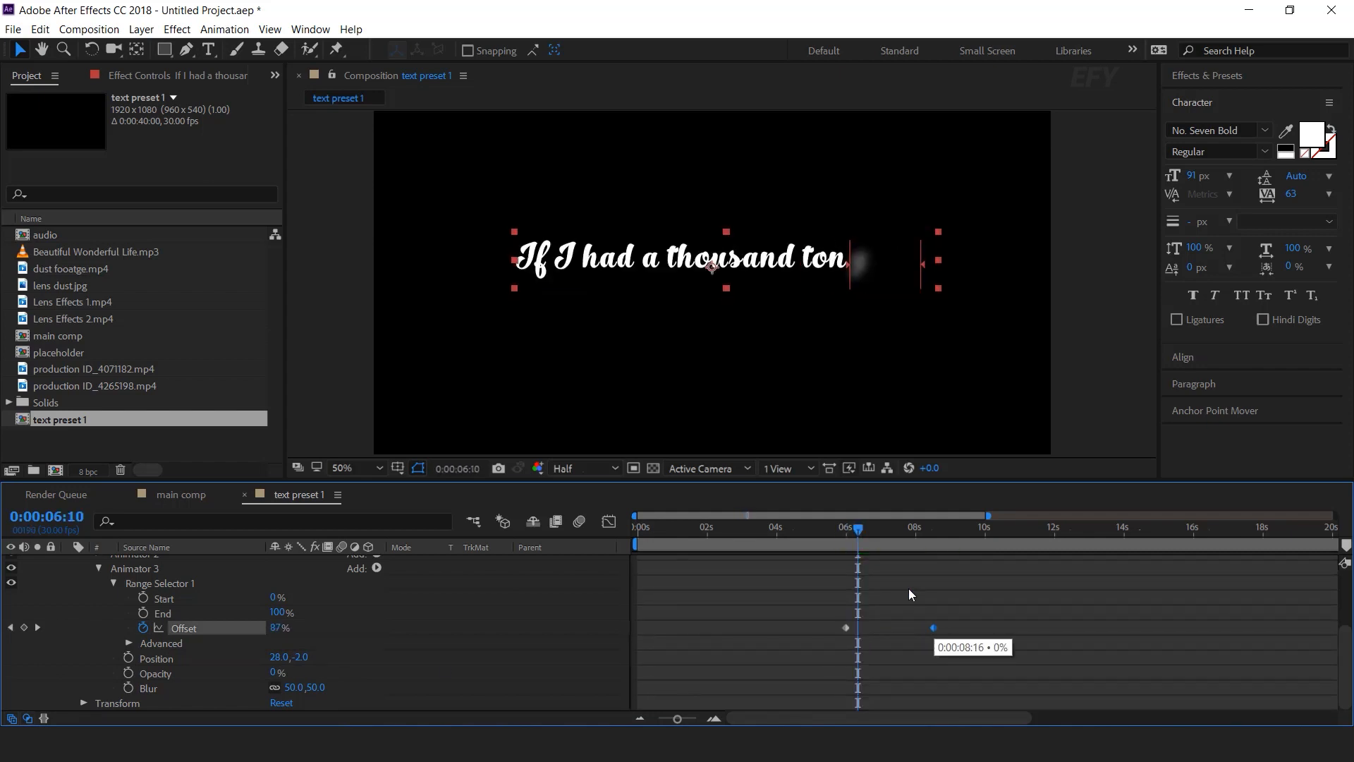
key(space)
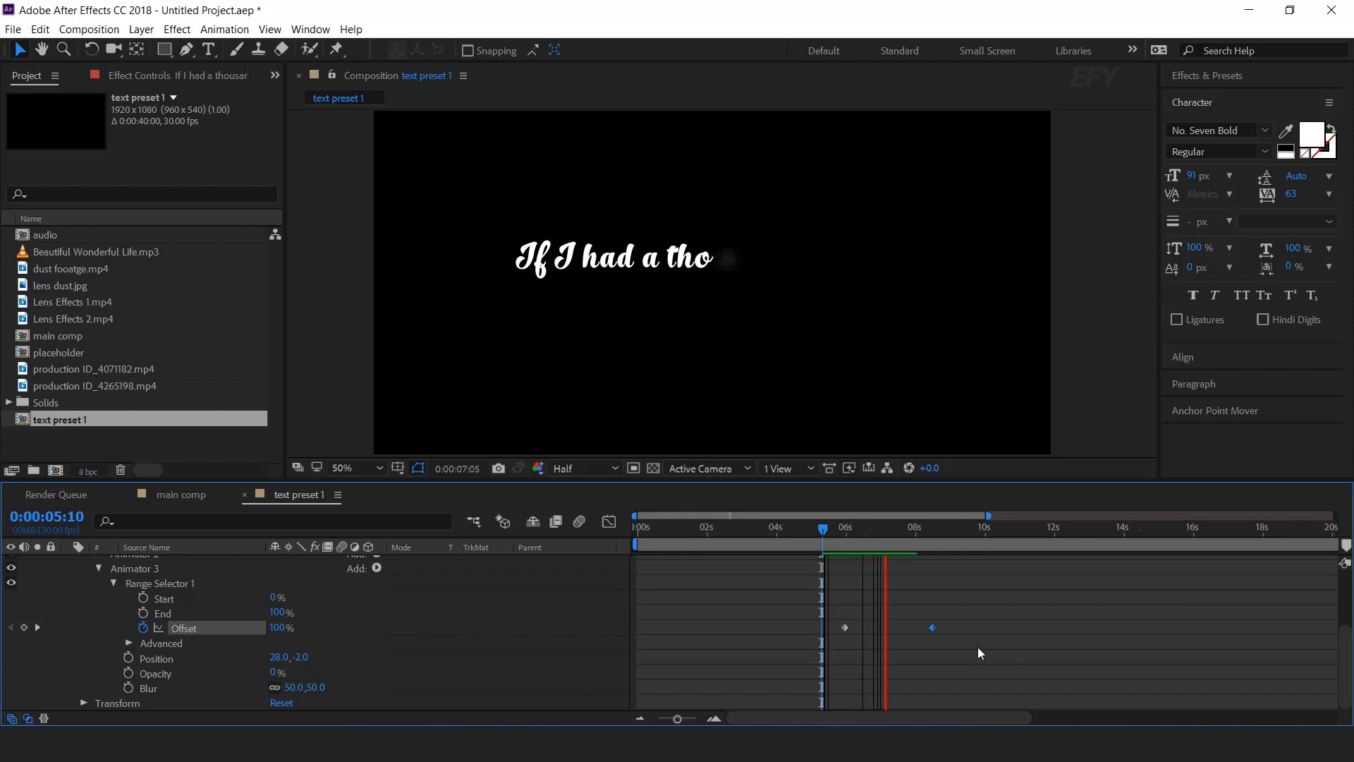
click(915, 529)
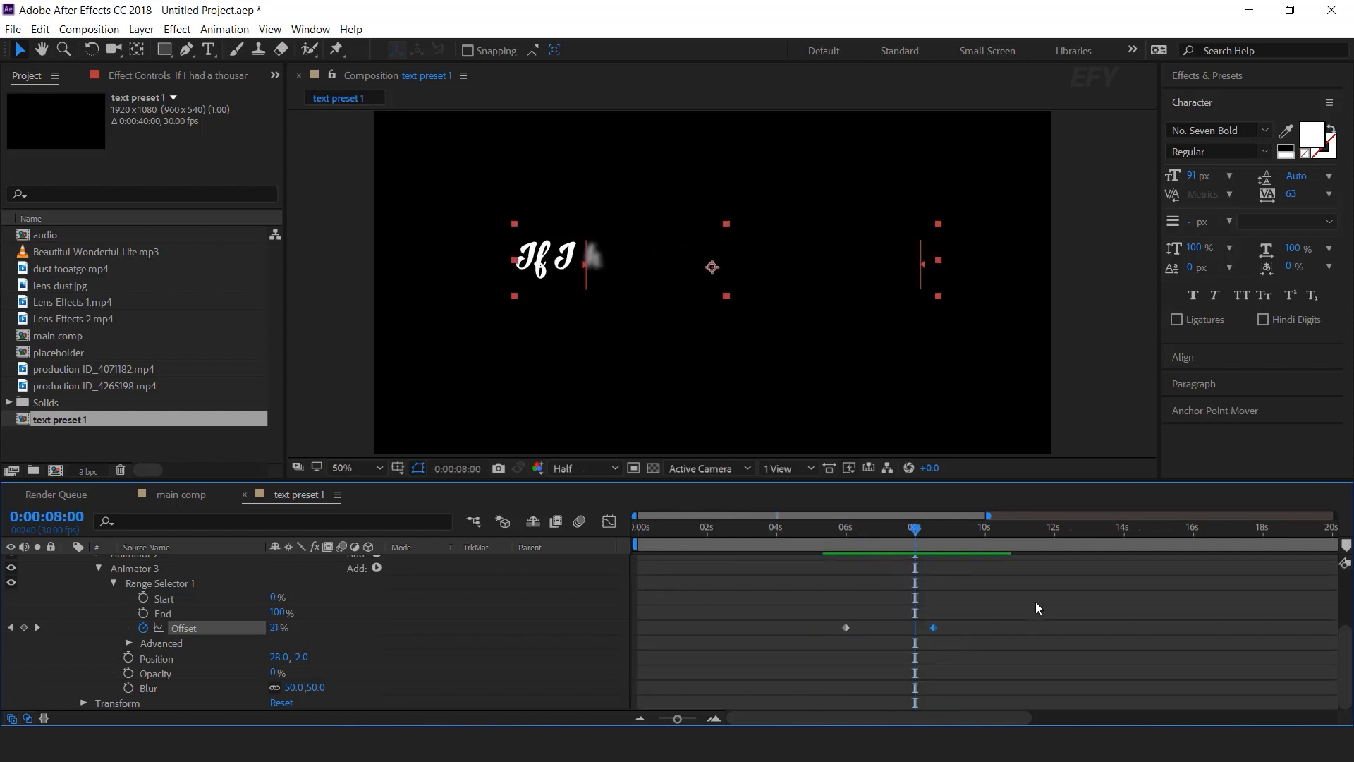
Step: Apply Easy Ease to both Offset keyframes of Animator 3 and move the last one to just before 0:00:08:00
drag(1035, 602, 777, 645)
right_click(932, 627)
mouse_move(974, 620)
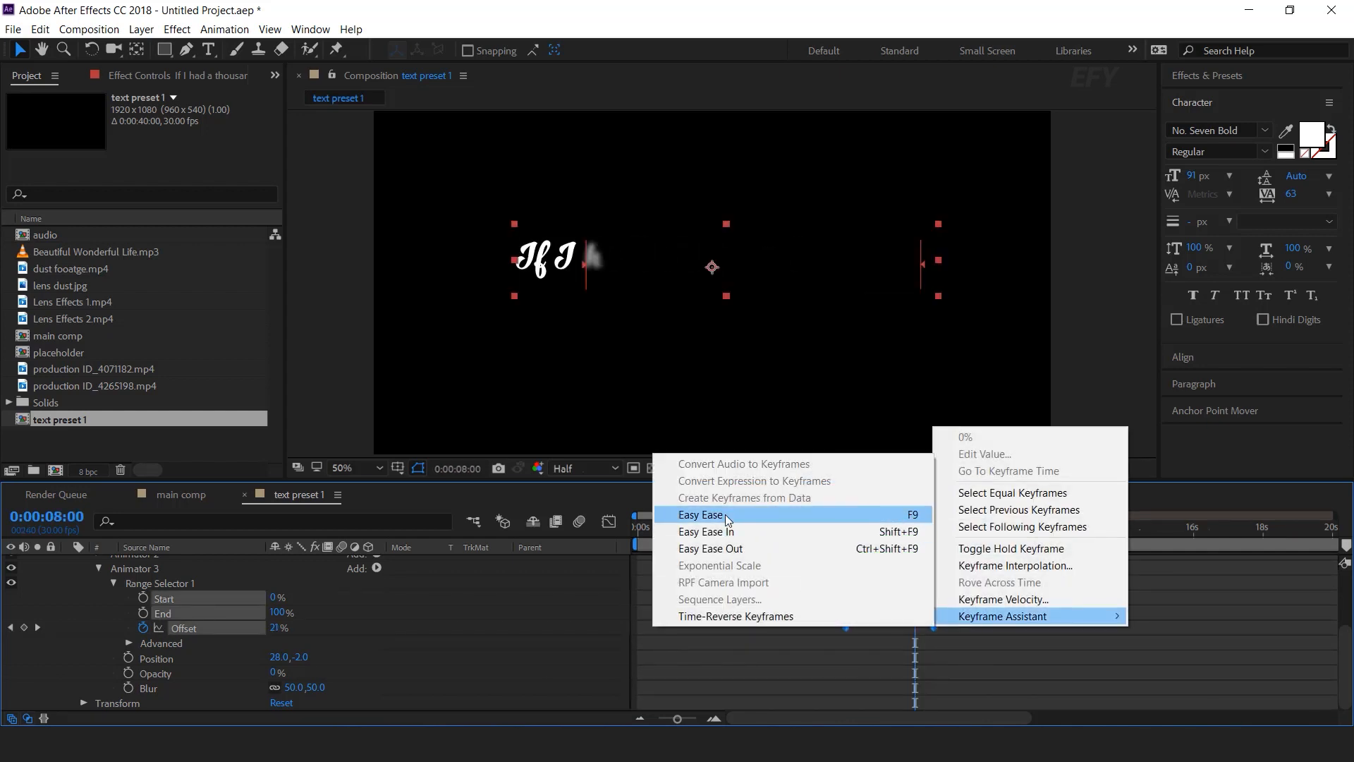
click(775, 517)
key(equal)
drag(943, 627, 897, 627)
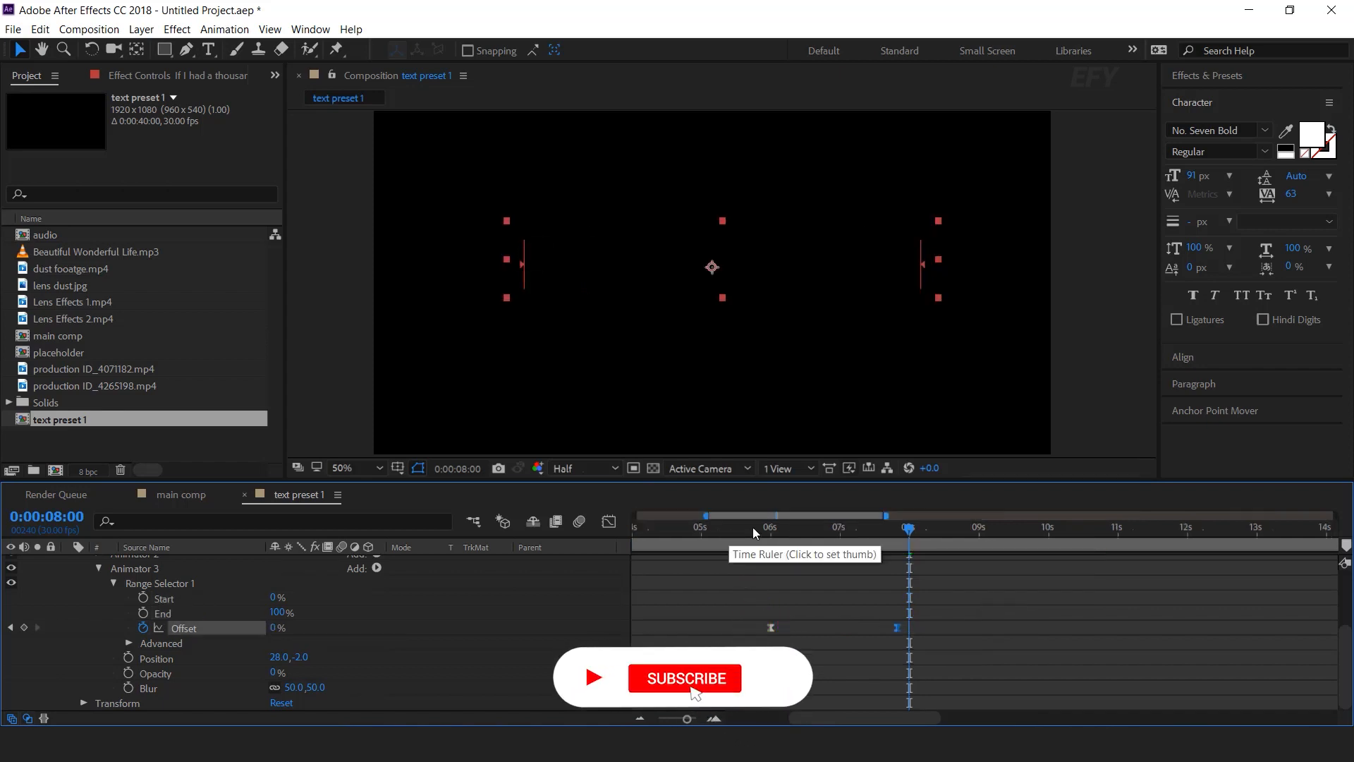
Step: Play the eased fade-out from just before the six-second mark to check its timing
click(752, 527)
key(space)
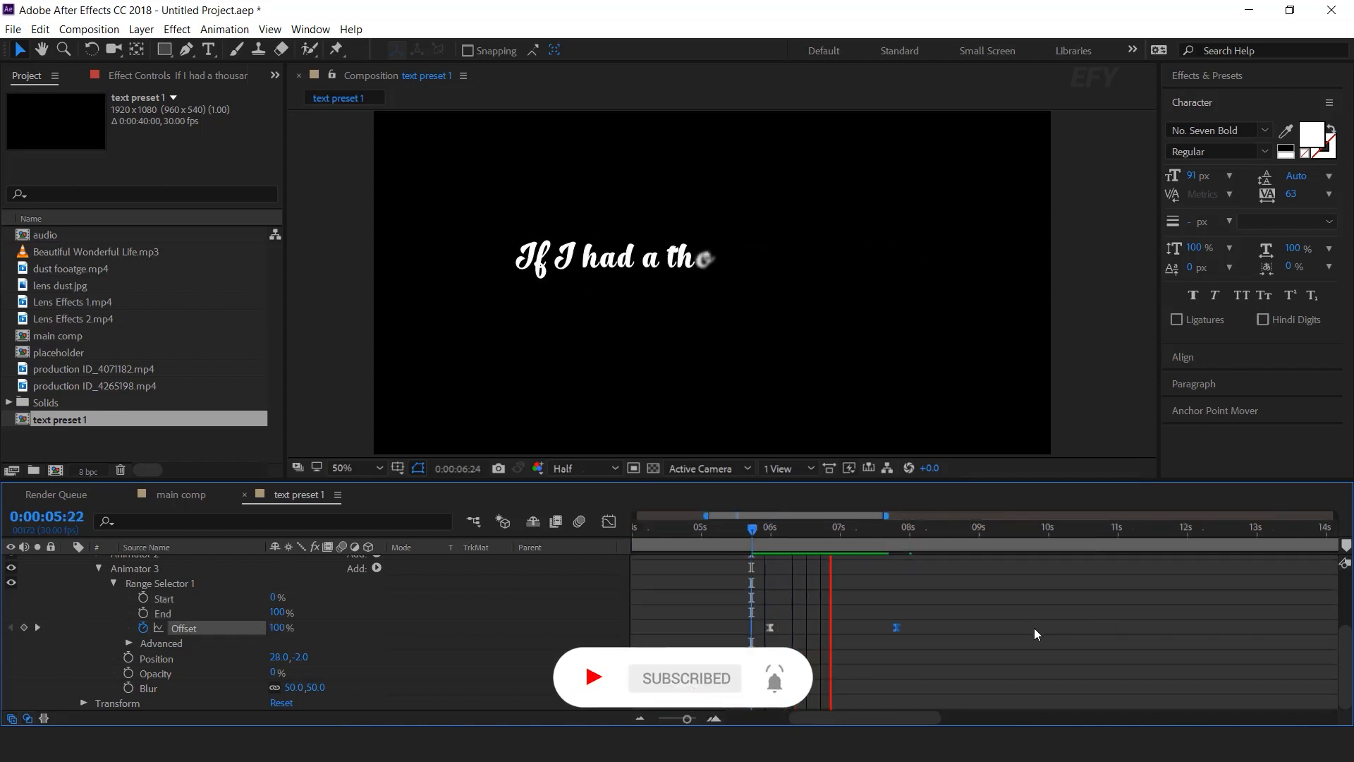
drag(776, 535, 733, 535)
key(space)
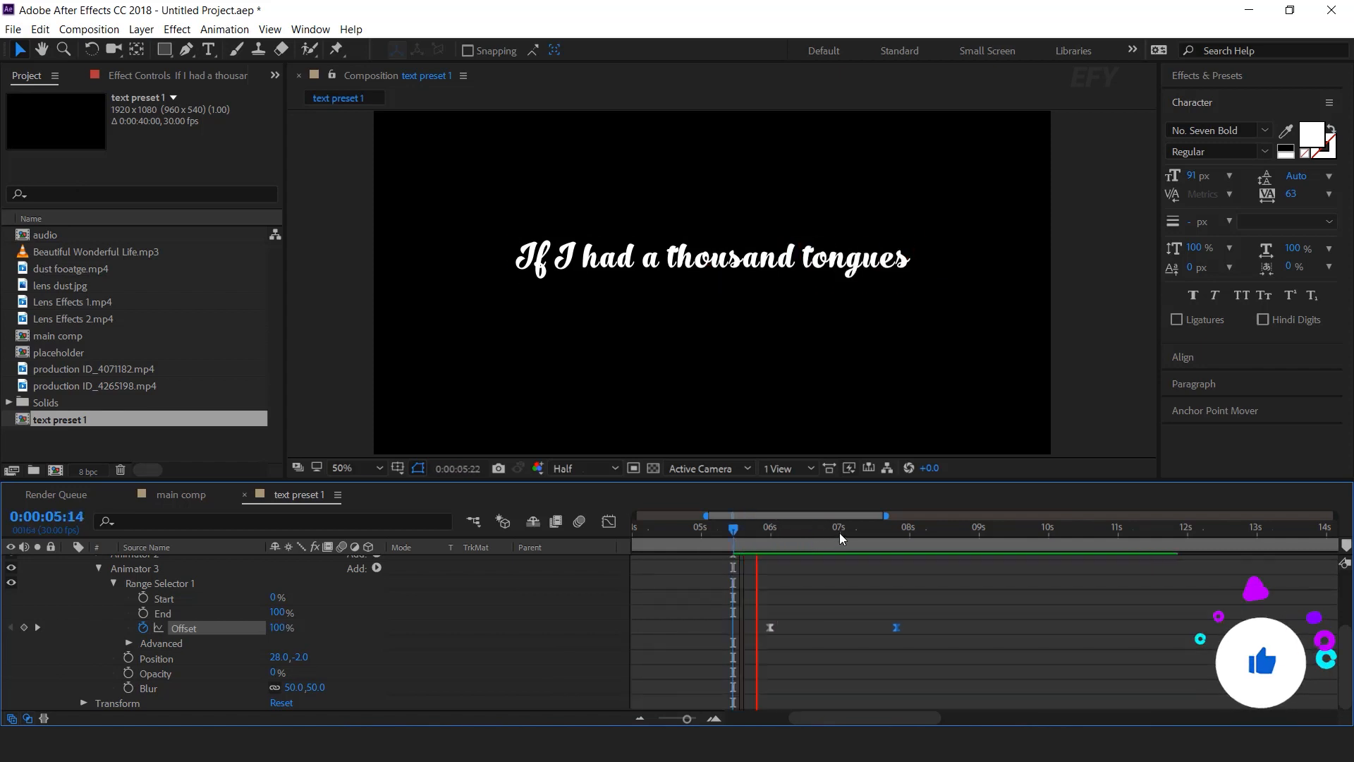
key(space)
Step: Move Animator 3's last Offset keyframe slightly earlier and collapse the animator's properties
drag(897, 627, 885, 628)
click(86, 600)
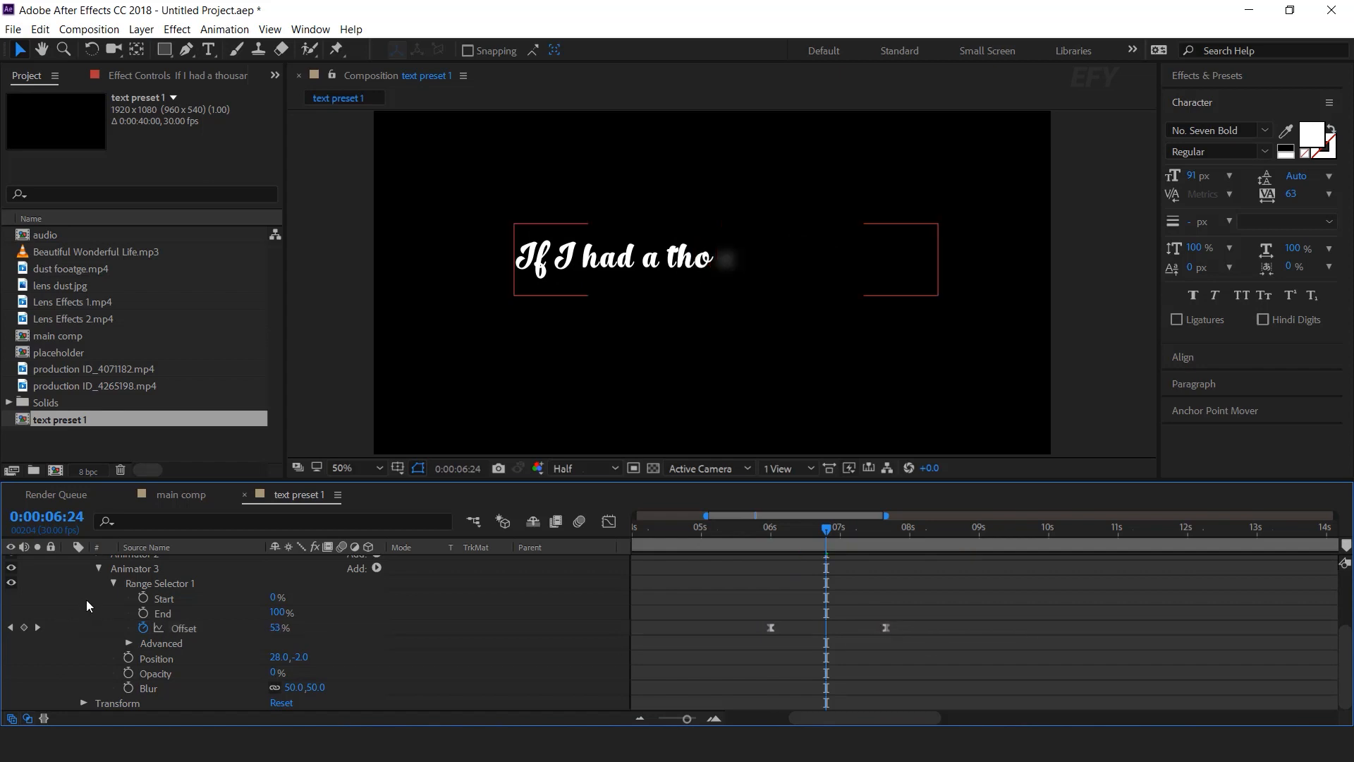
scroll(99, 600, up, 2)
click(98, 614)
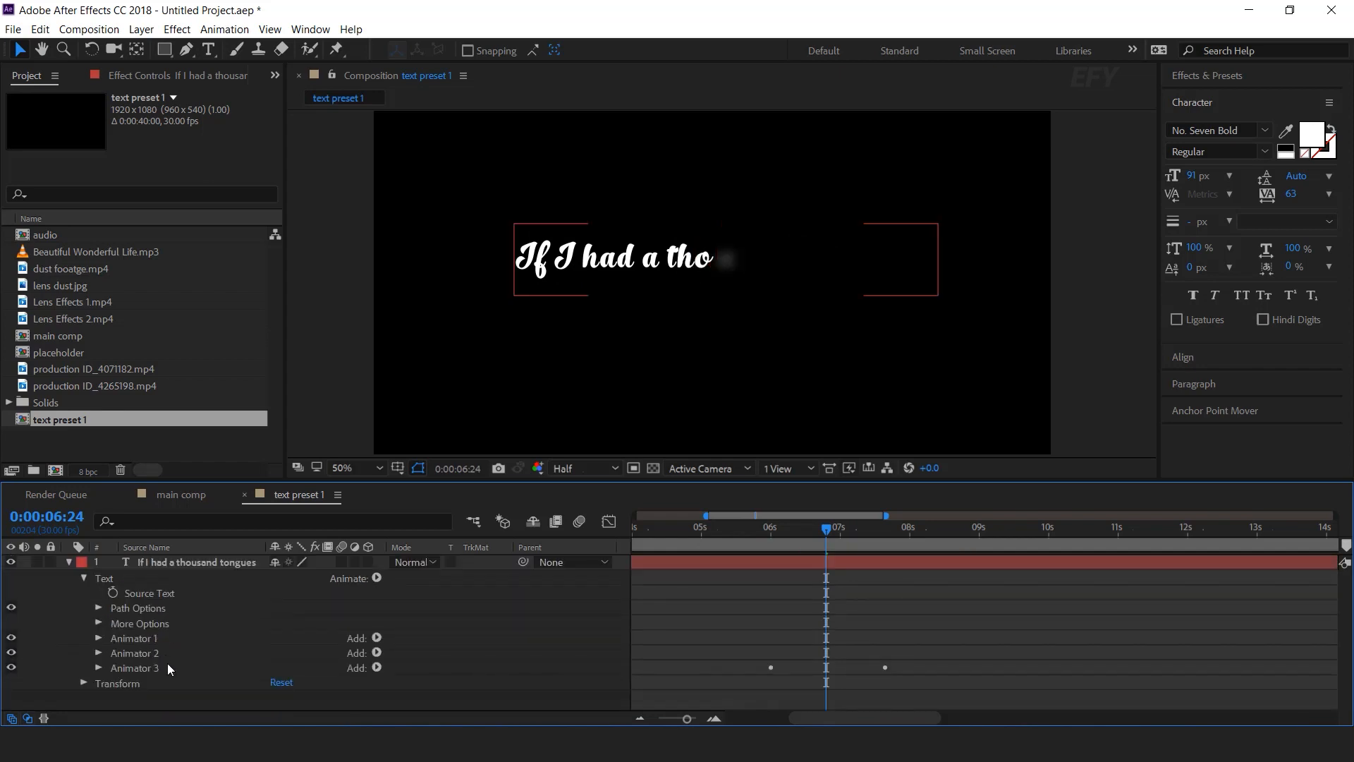
Step: Duplicate Animator 3 and delete Range Selector 1 from the copy
click(160, 666)
key(ctrl+d)
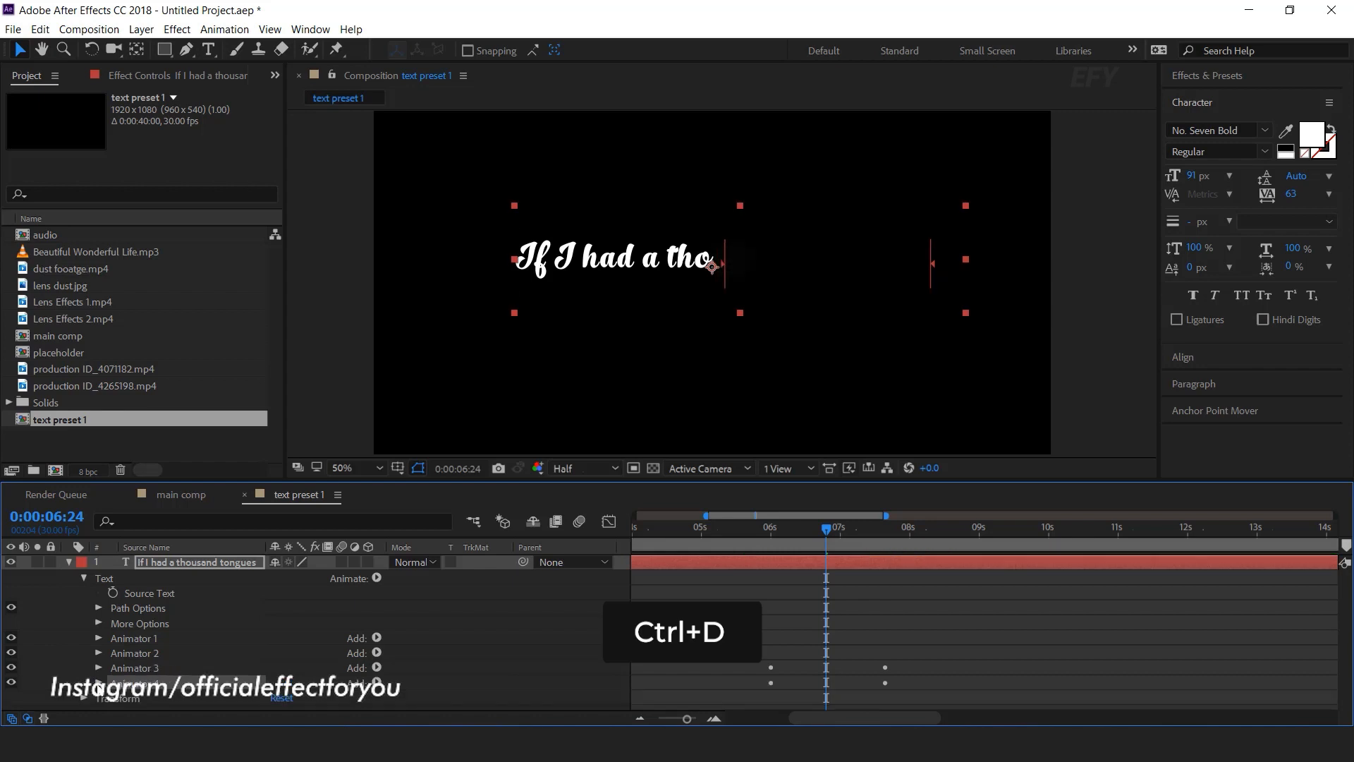
click(98, 682)
scroll(141, 634, down, 2)
click(175, 646)
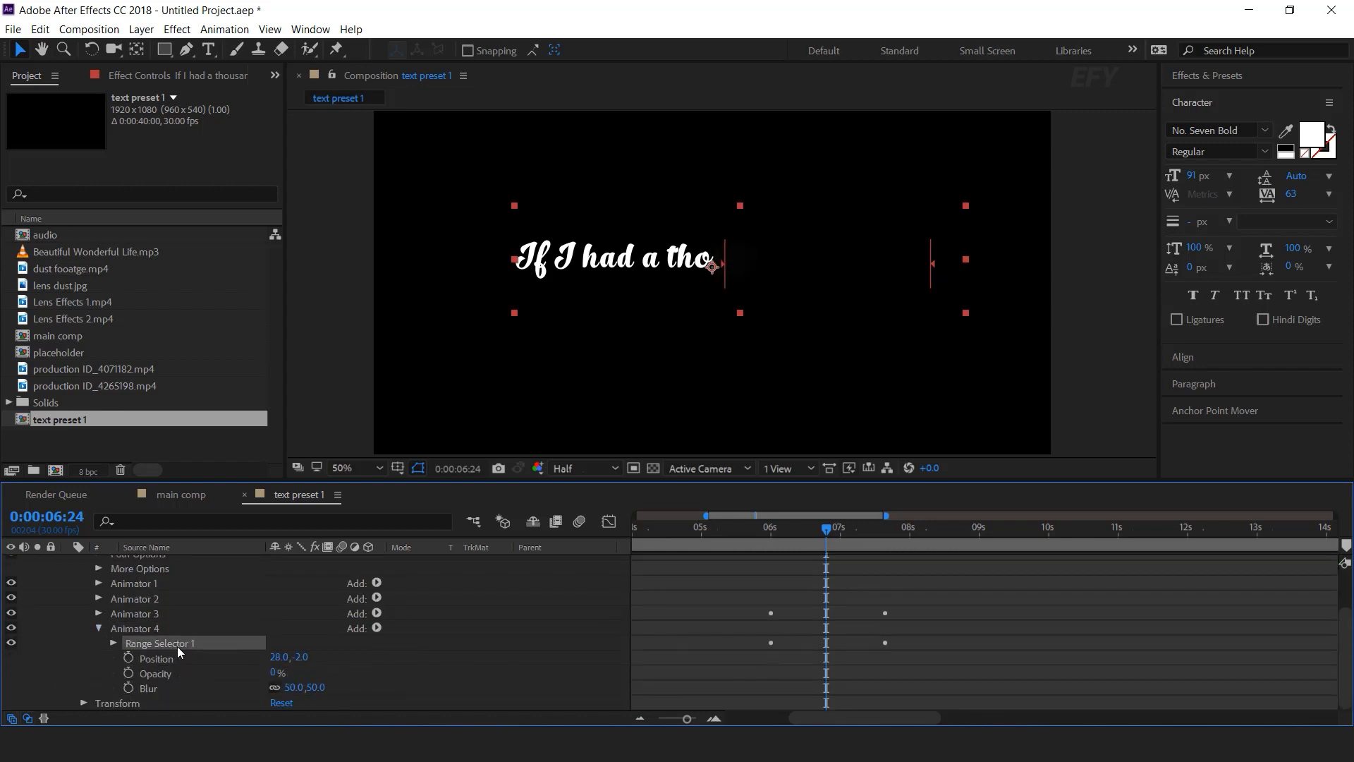
key(Delete)
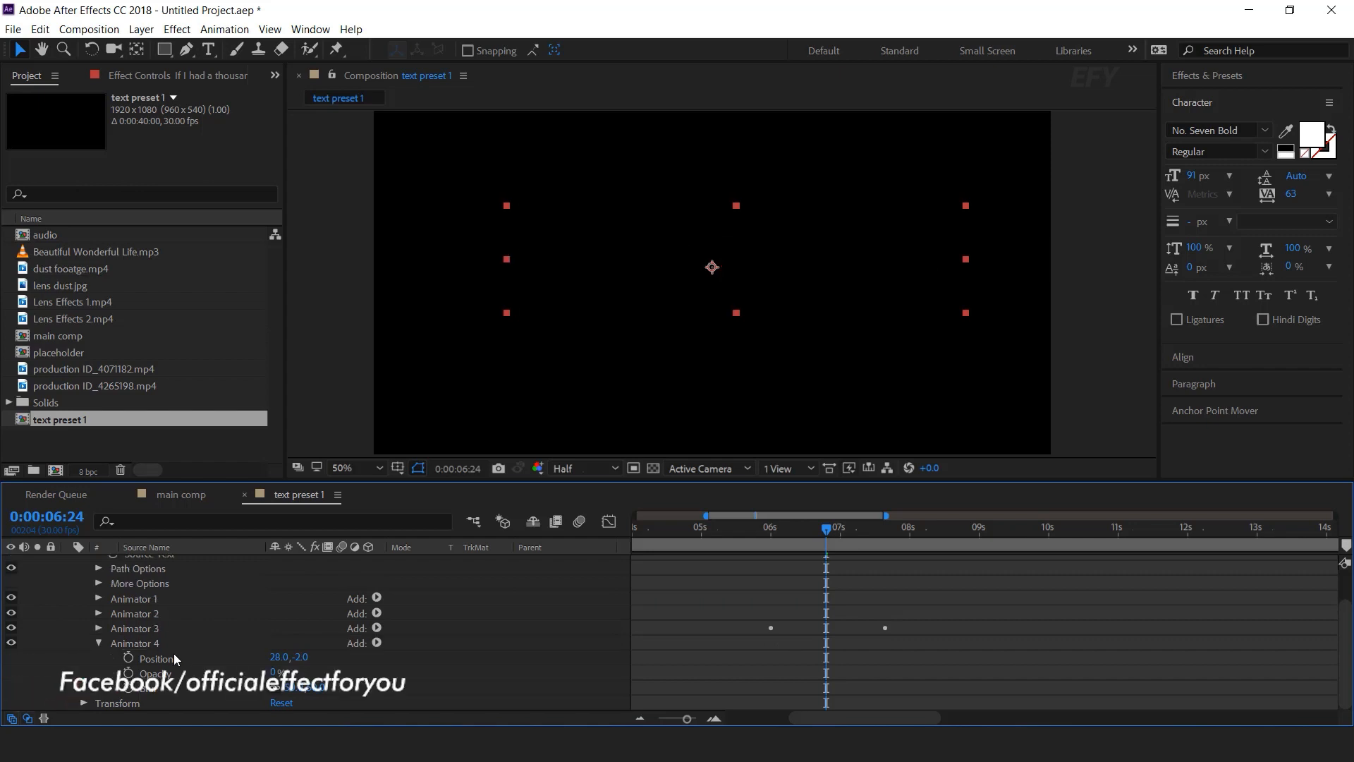
Step: Delete the Opacity and Blur properties from Animator 4
click(169, 676)
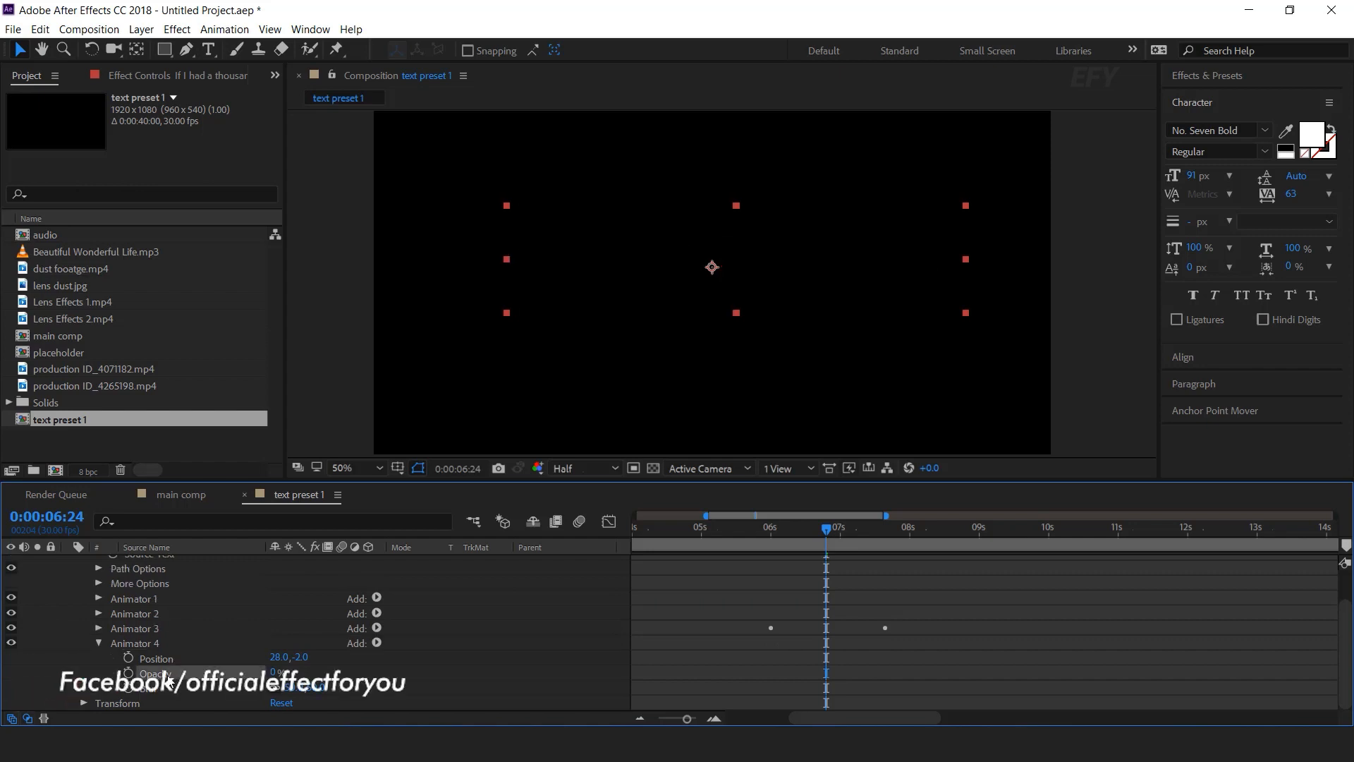
key(Delete)
click(162, 689)
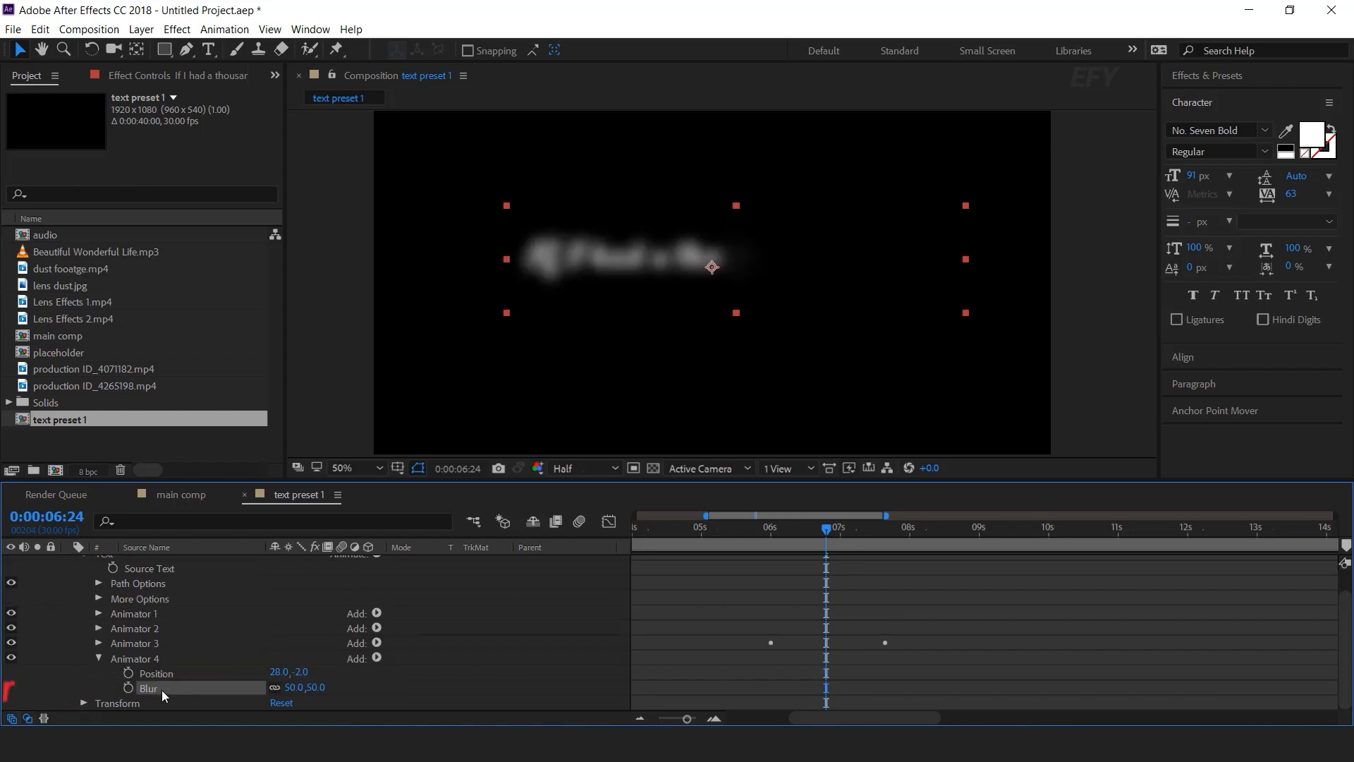
key(Delete)
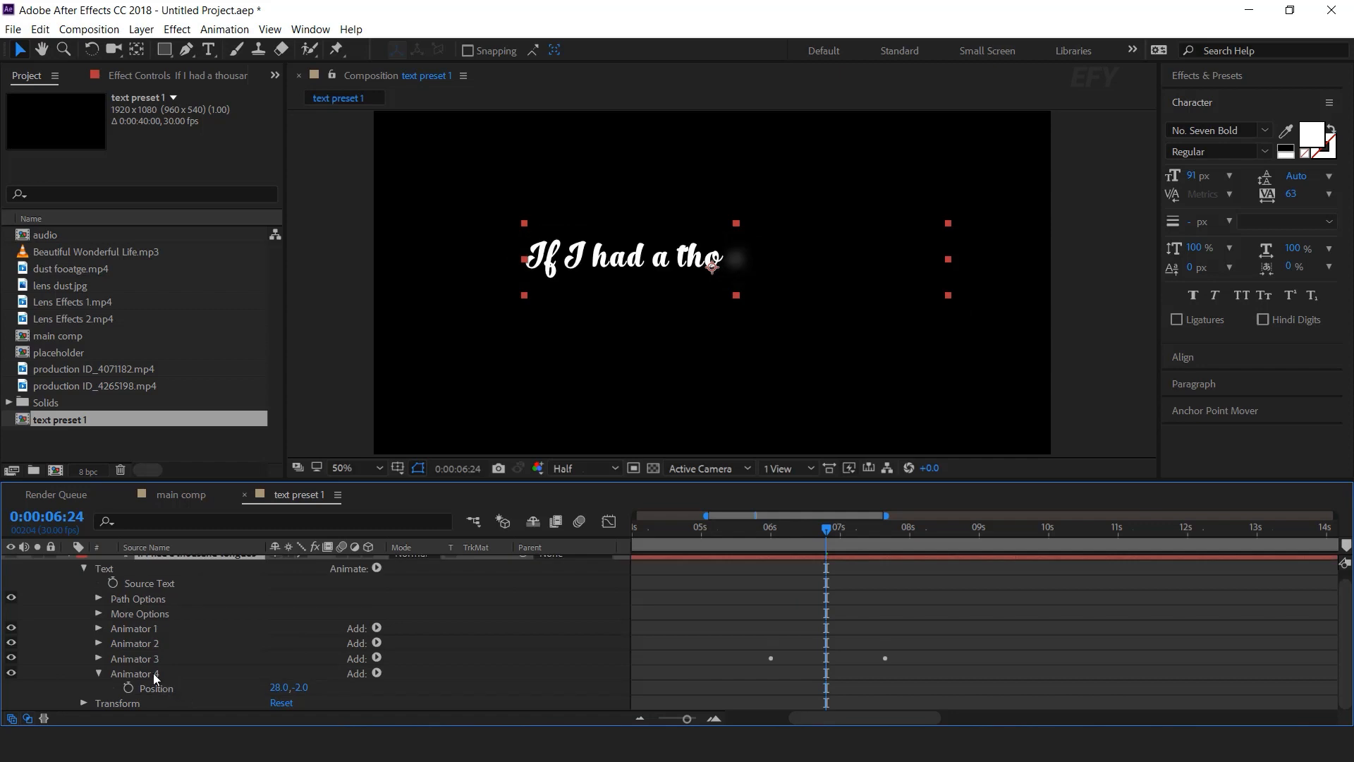
Step: Set Animator 4's Position to 3, 3
click(282, 687)
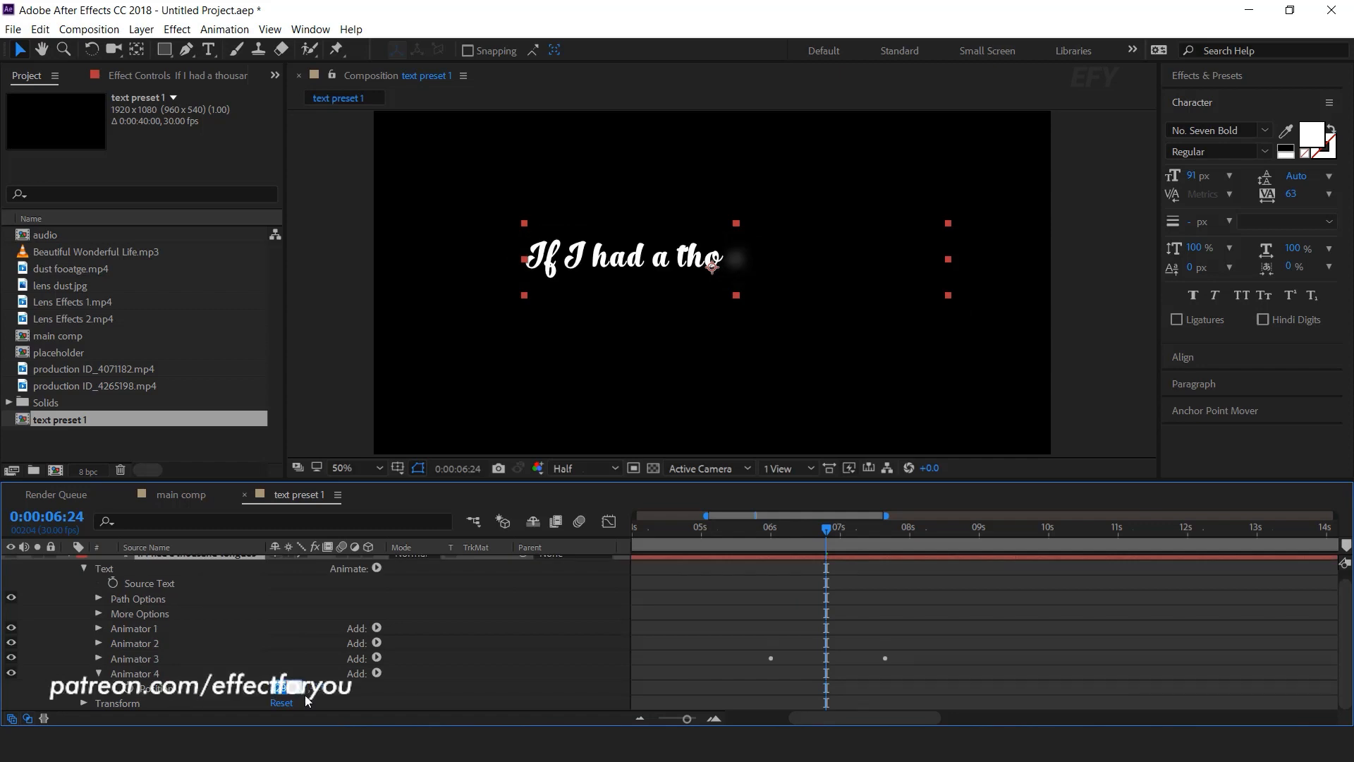
text(0)
key(Return)
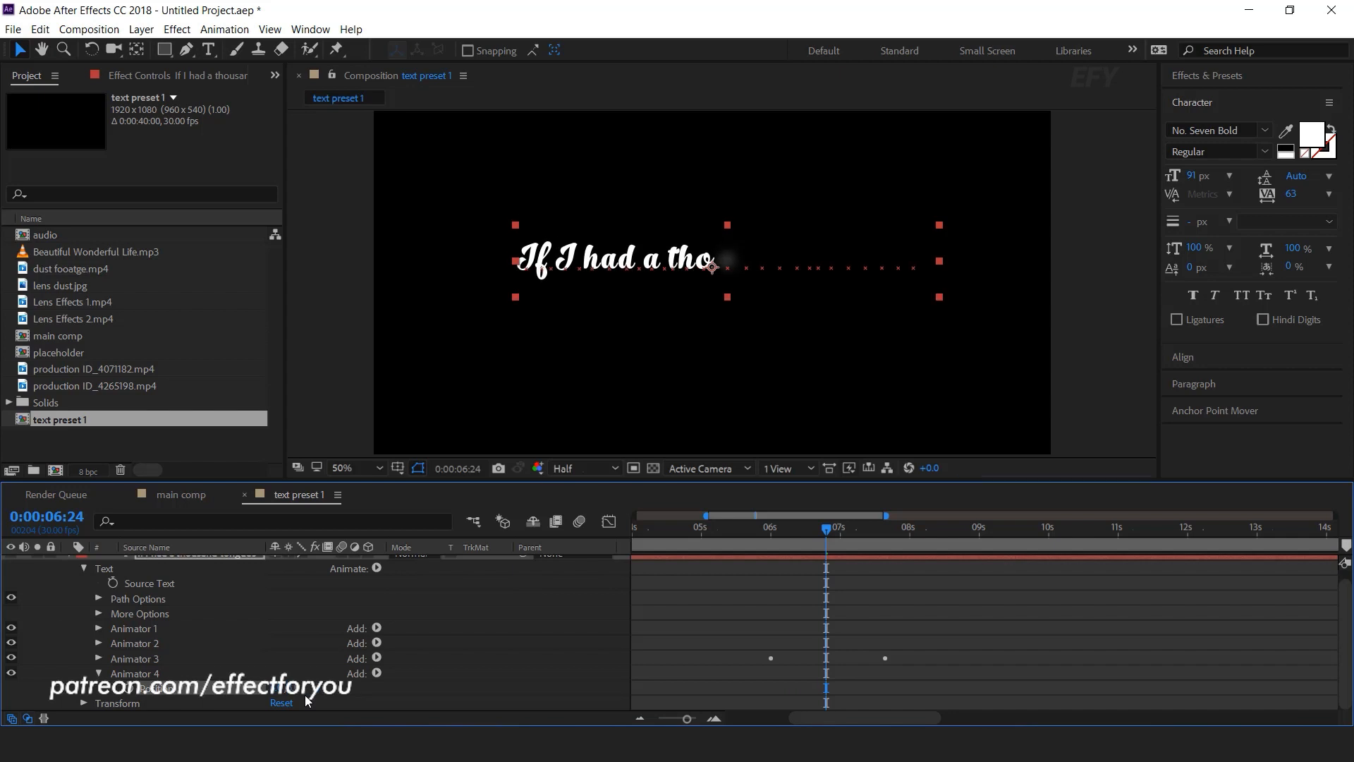
Step: Add a Wiggly selector to Animator 4
click(188, 673)
click(376, 673)
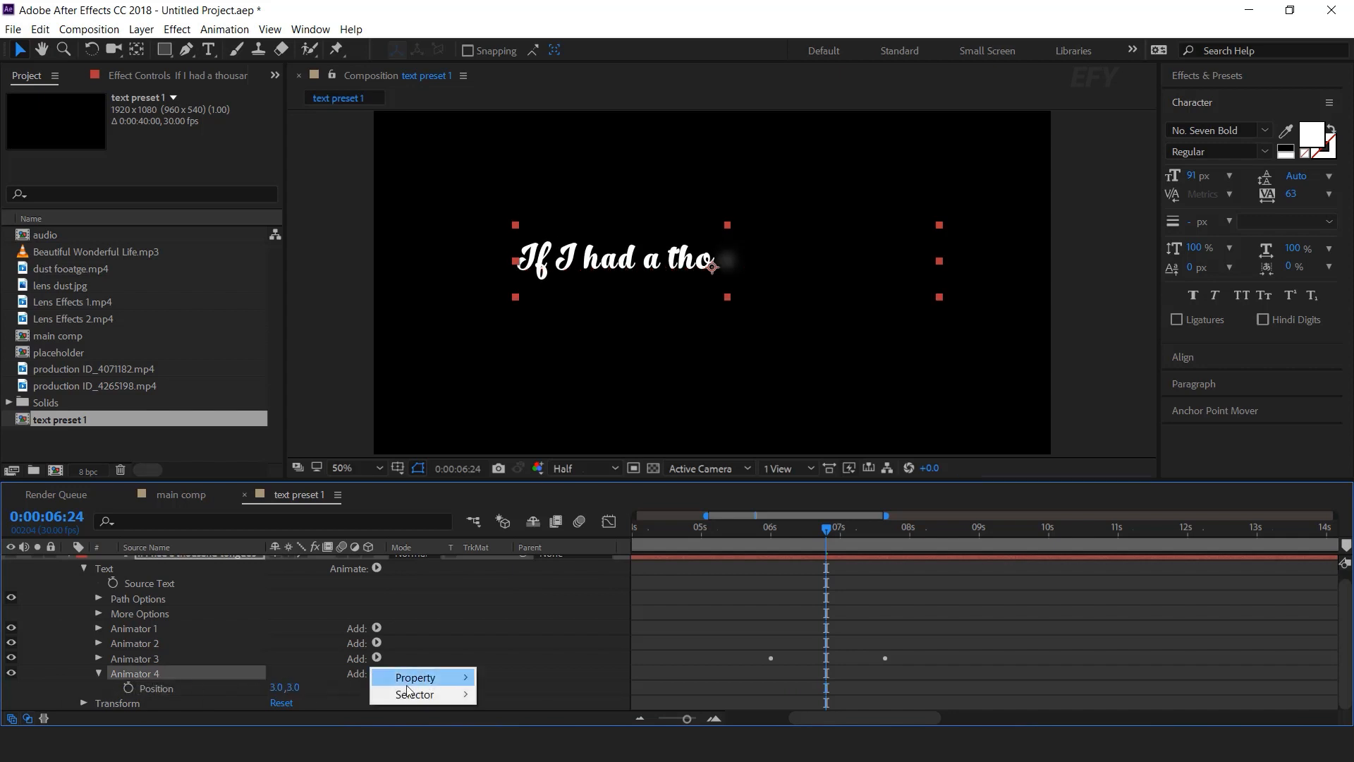
mouse_move(421, 695)
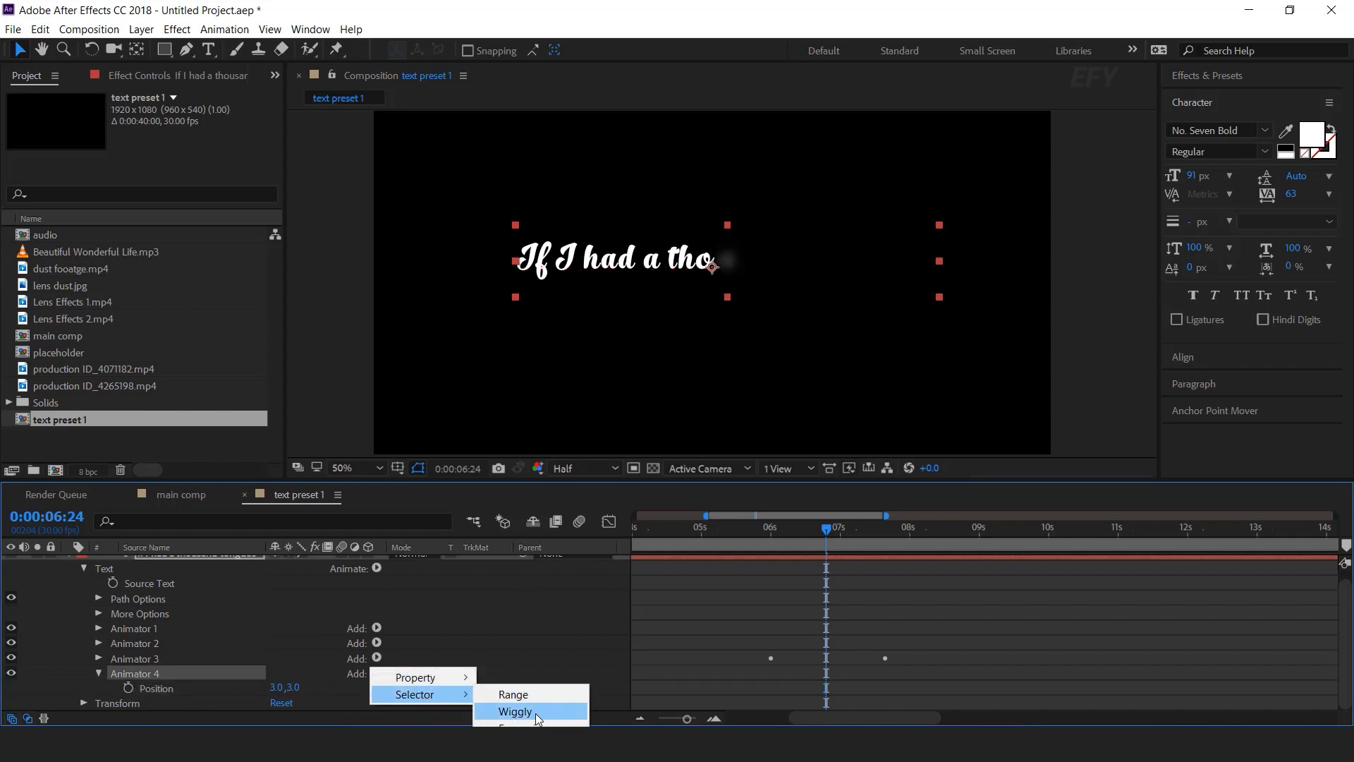
click(535, 713)
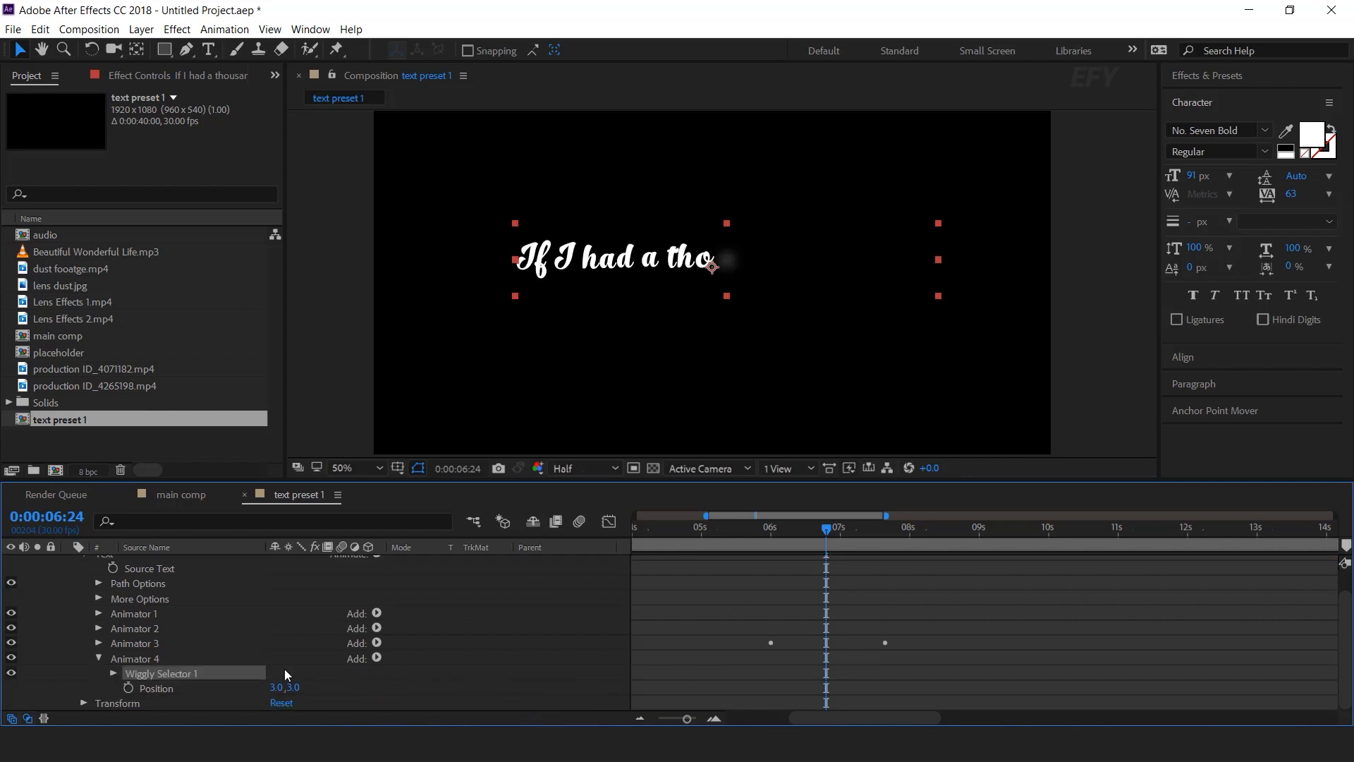
Step: Set Wiggles/Second to 5 in Animator 4's Wiggly Selector 1
click(112, 673)
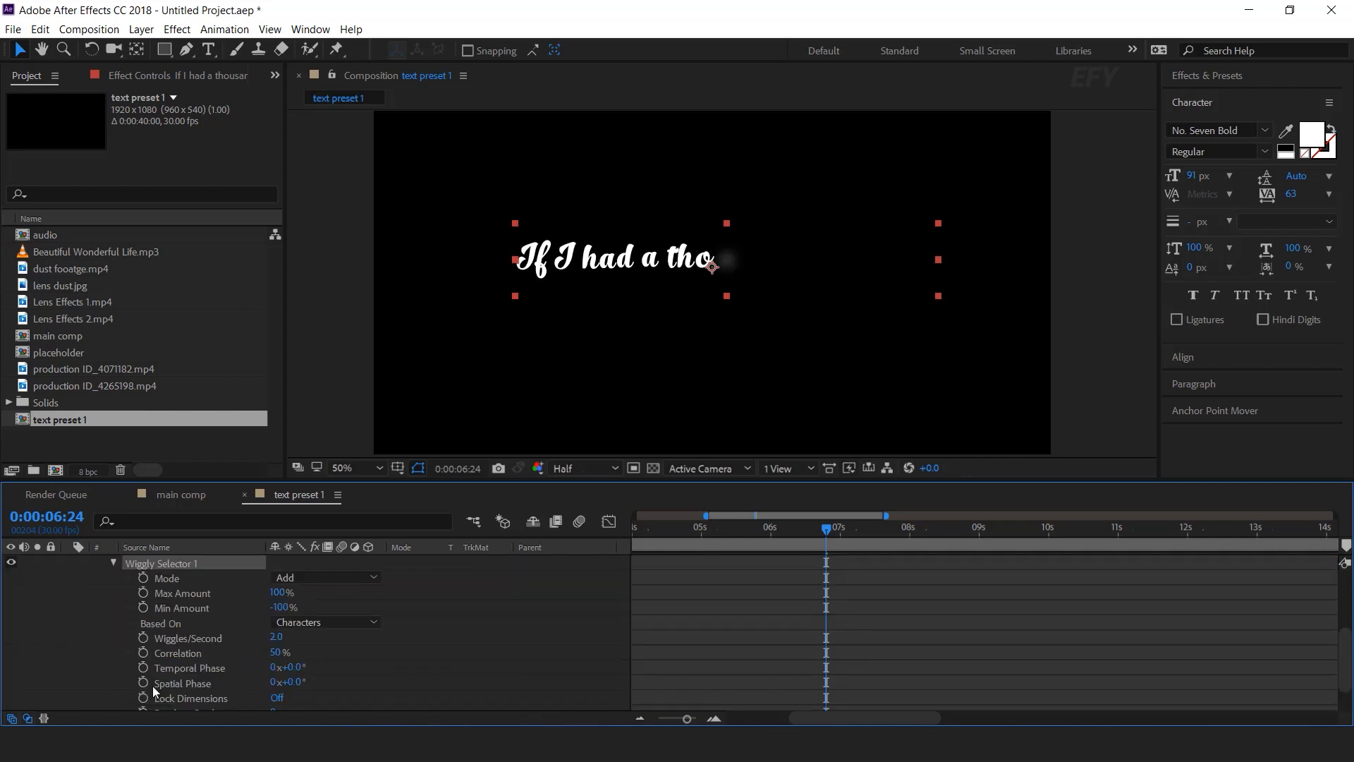
click(277, 637)
key(Return)
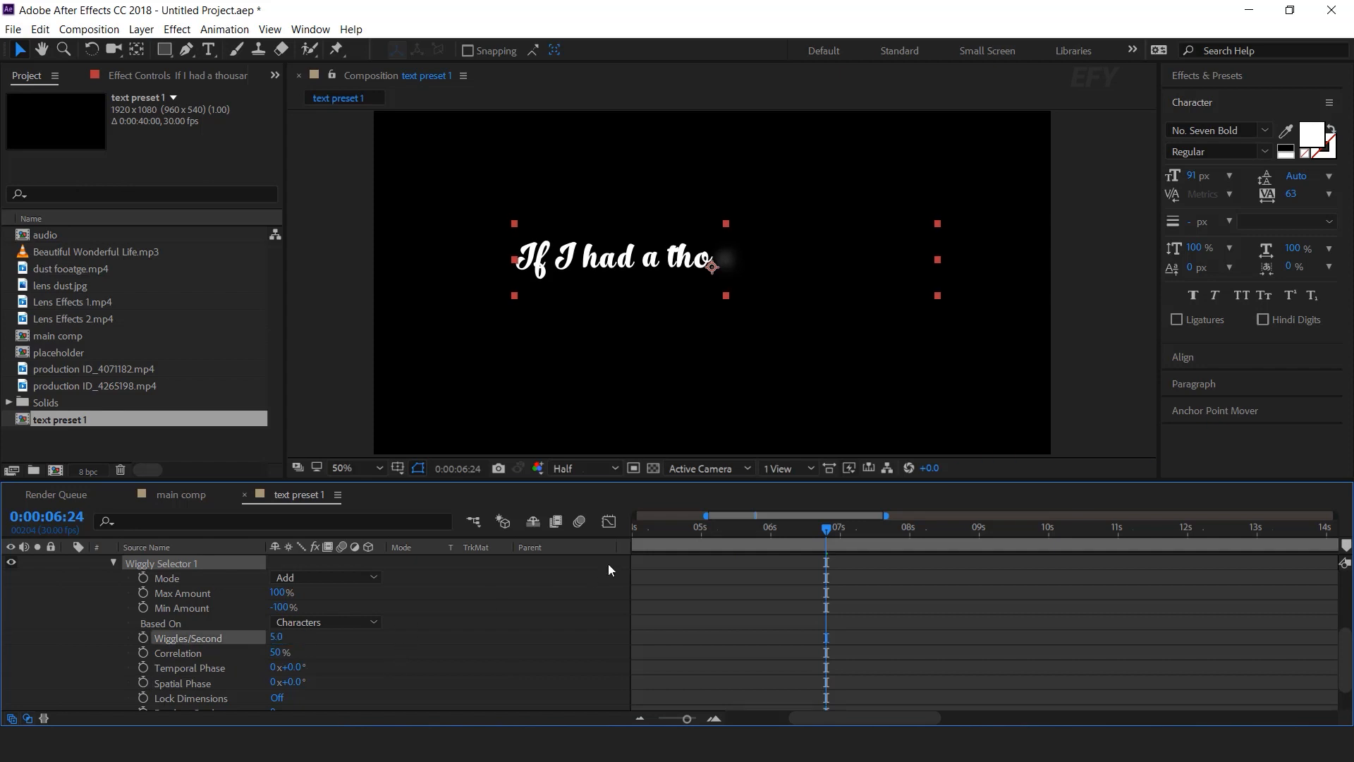
Step: Play the text from 0:00:04:11 to check the wiggle, and go back to the beginning of the animation
click(657, 527)
key(space)
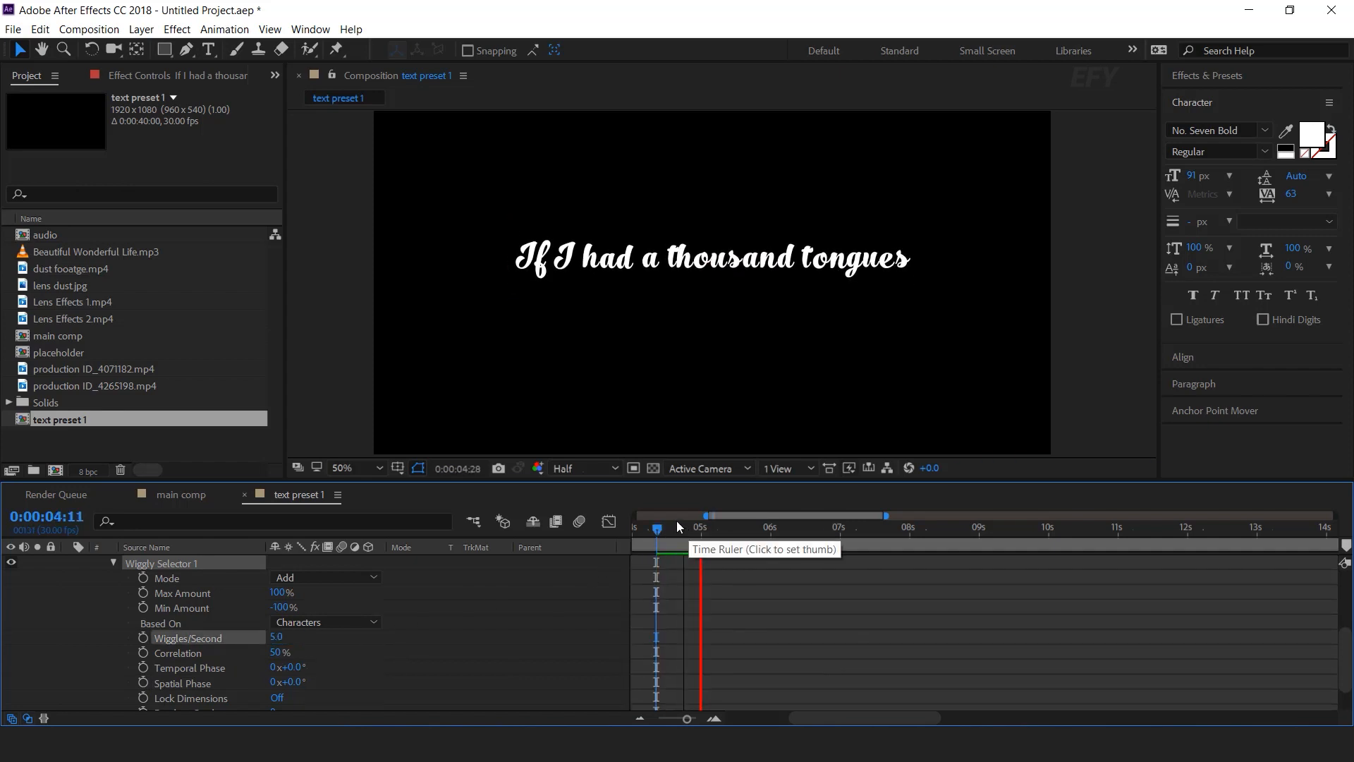
key(space)
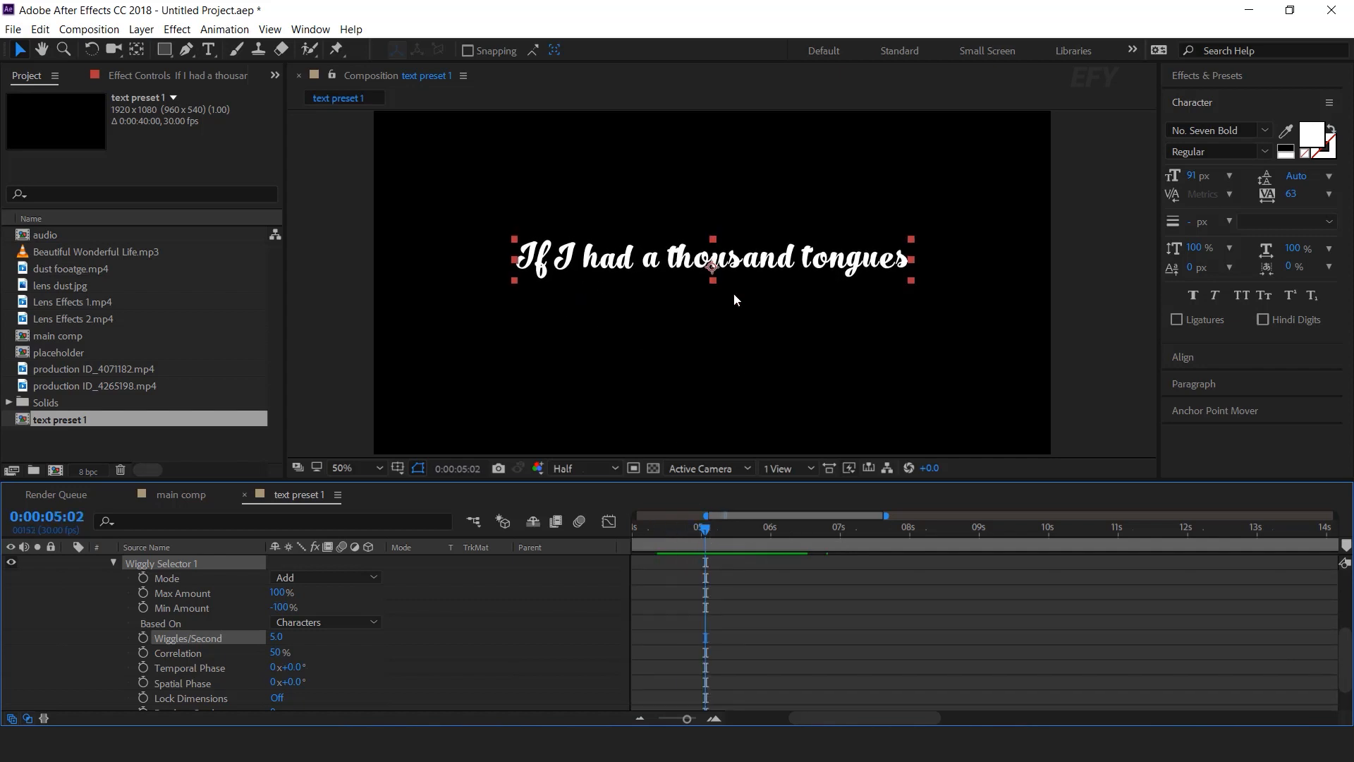
drag(669, 531, 574, 541)
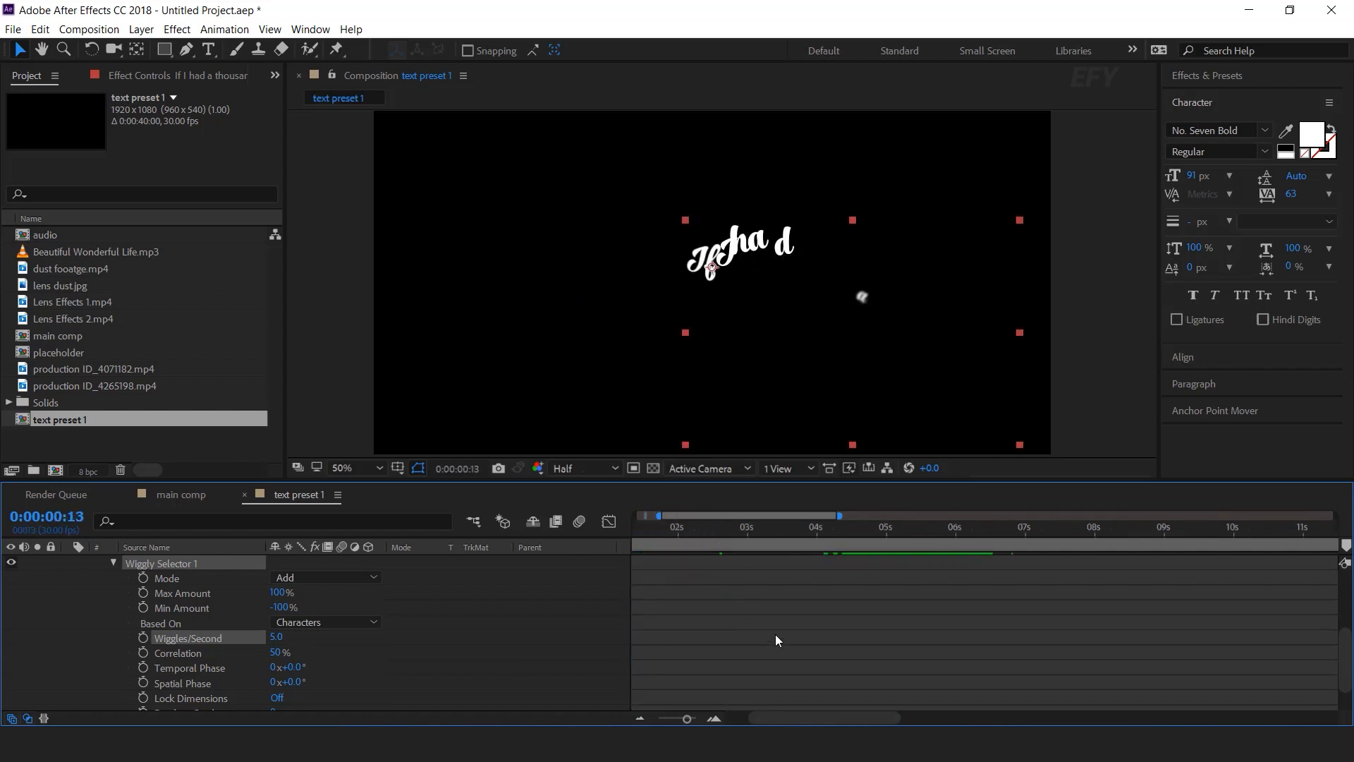
Step: Play the text animation from the beginning to check the wiggle speed, stopping at about two seconds
scroll(776, 633, down, 5)
key(Home)
key(space)
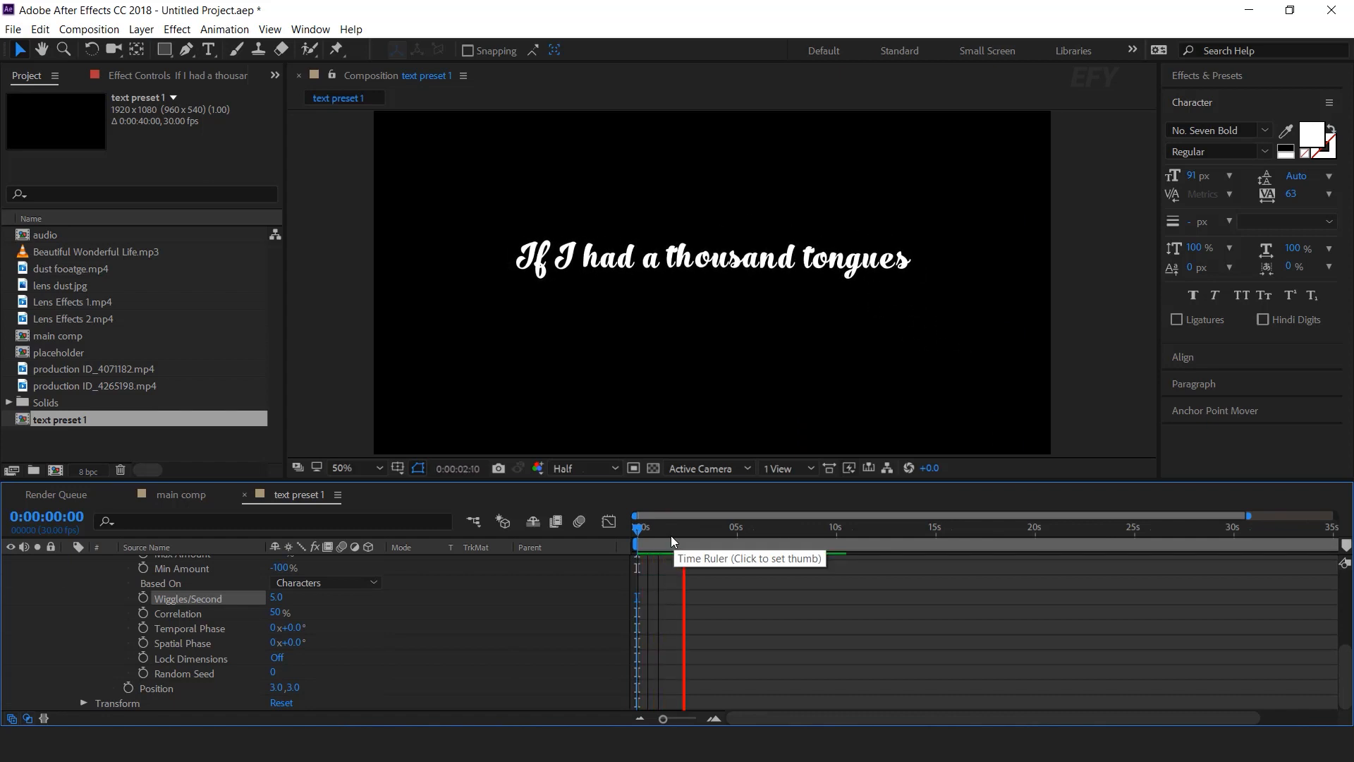
click(670, 535)
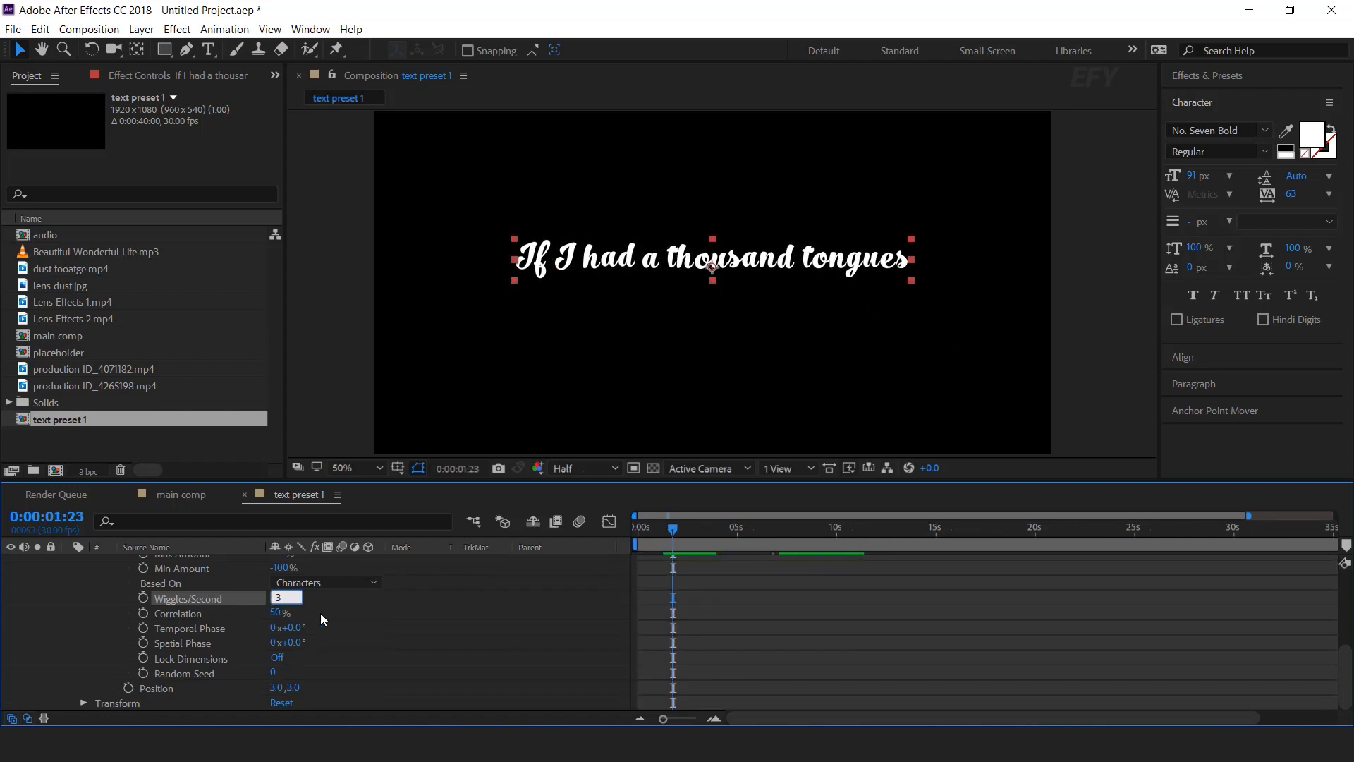
Step: Set Wiggles/Second to 3 in Animator 4's Wiggly Selector 1 and play the text from 0:00:01:17 to check it
text(3)
key(Return)
click(670, 532)
key(space)
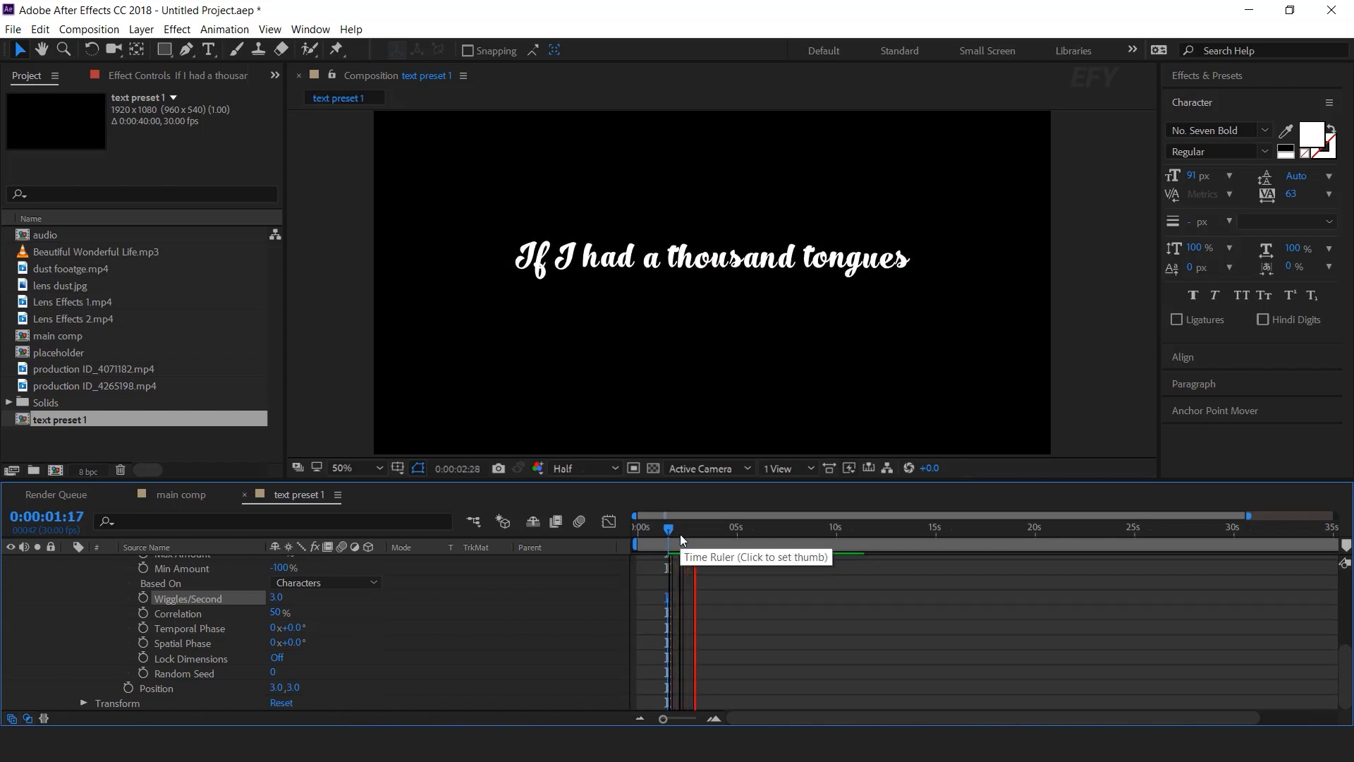
click(680, 535)
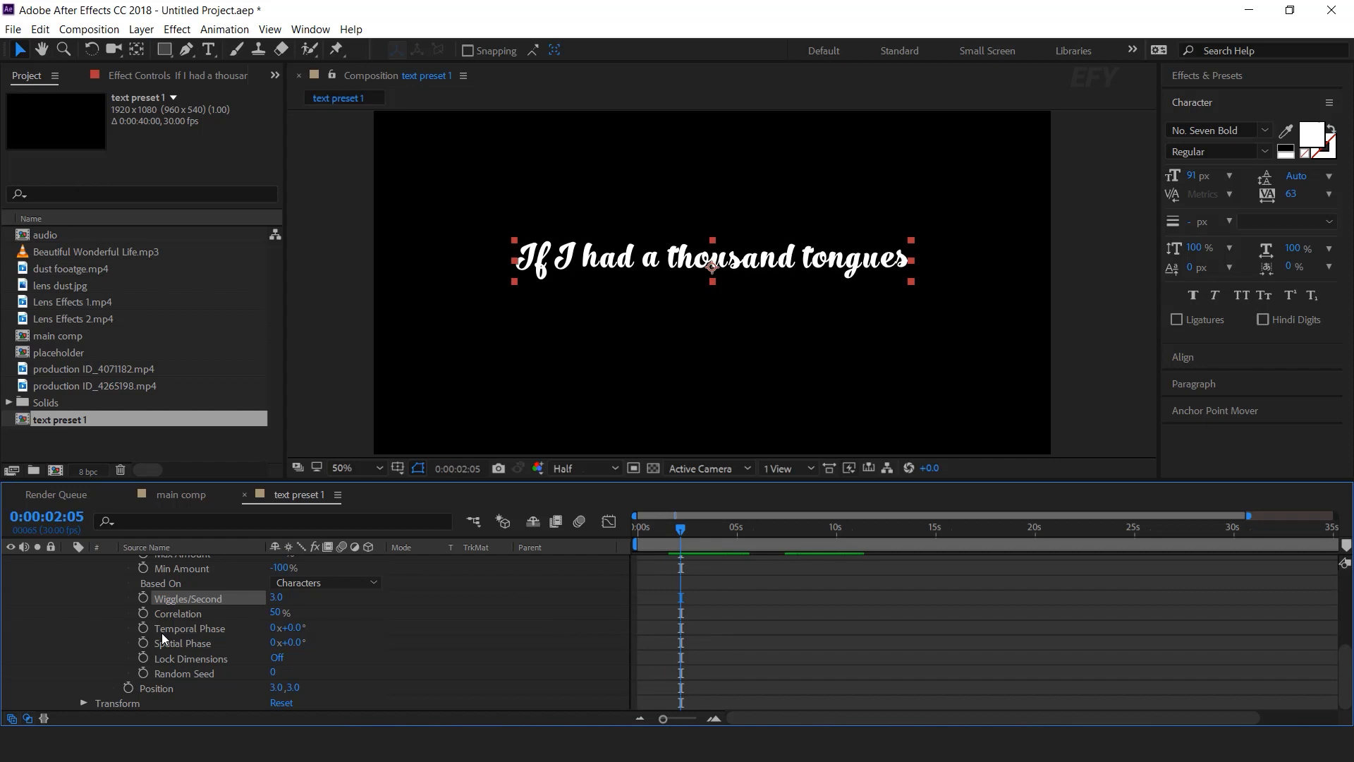
Step: Collapse Animator 4 and play the whole text animation from the beginning to 0:00:05:15
scroll(141, 624, up, 3)
click(98, 598)
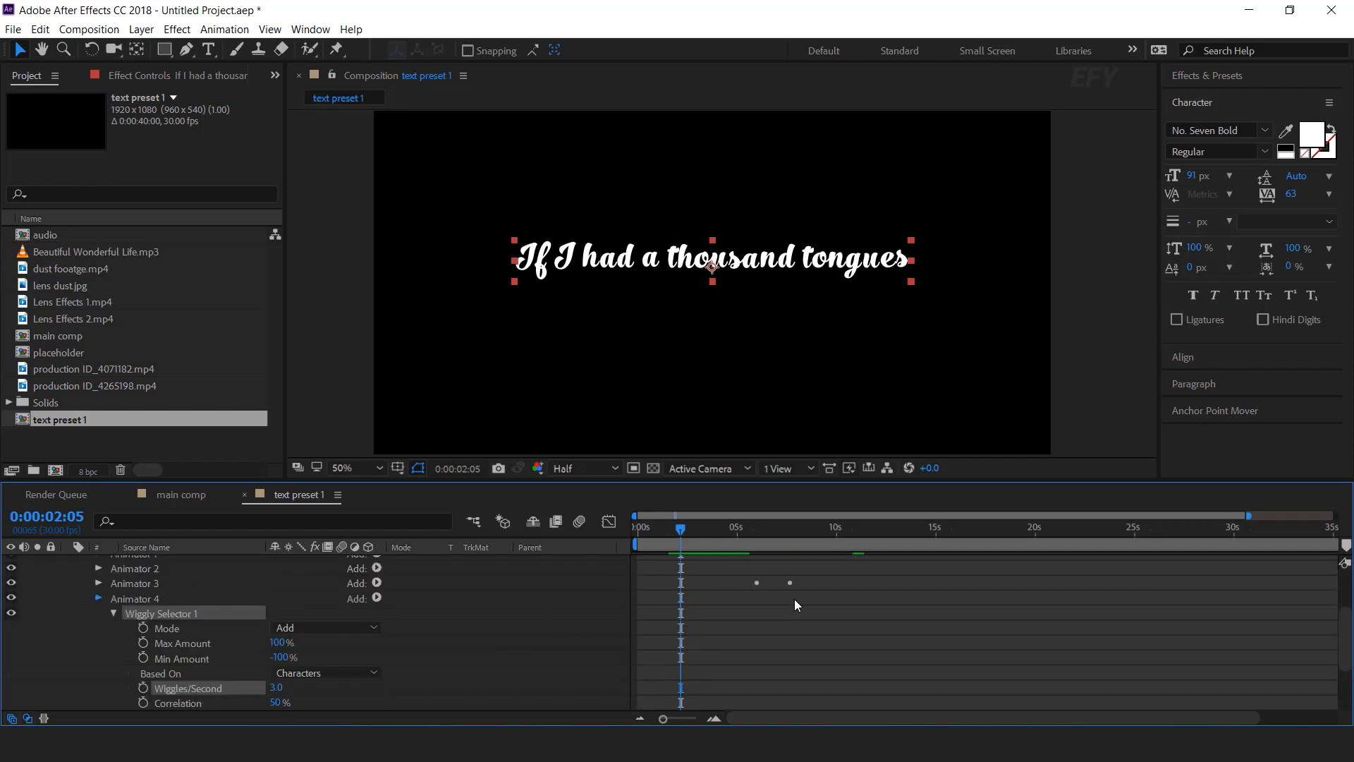
click(897, 634)
key(Home)
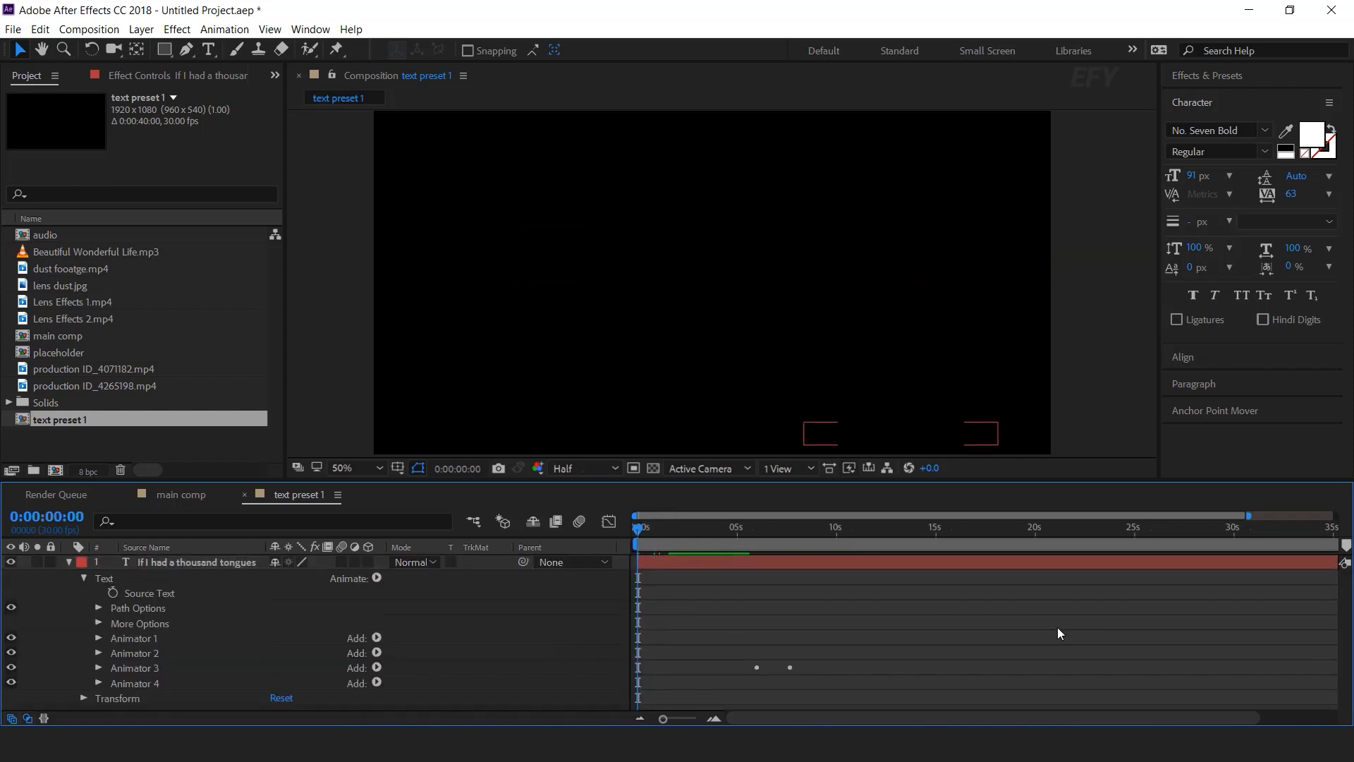
key(space)
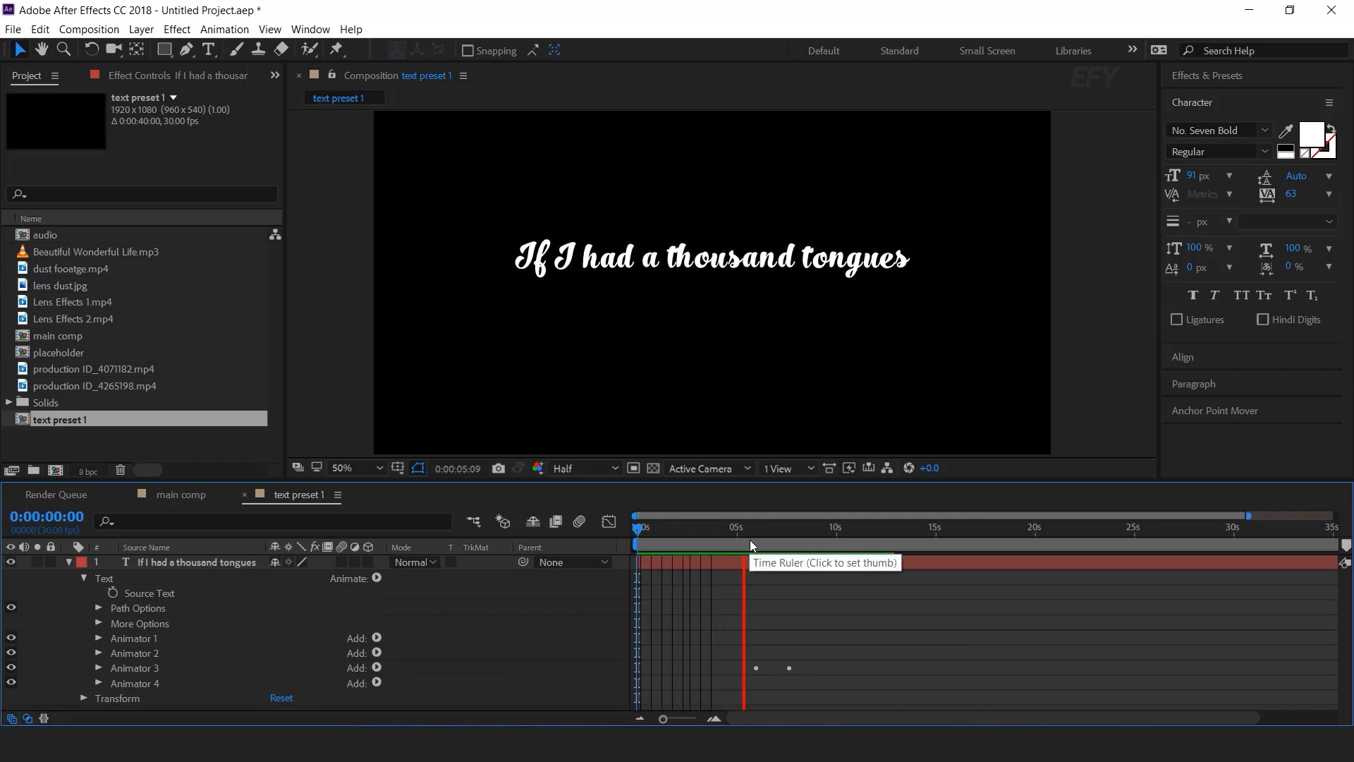
mouse_move(750, 539)
mouse_down()
mouse_move(766, 539)
mouse_move(747, 540)
mouse_up()
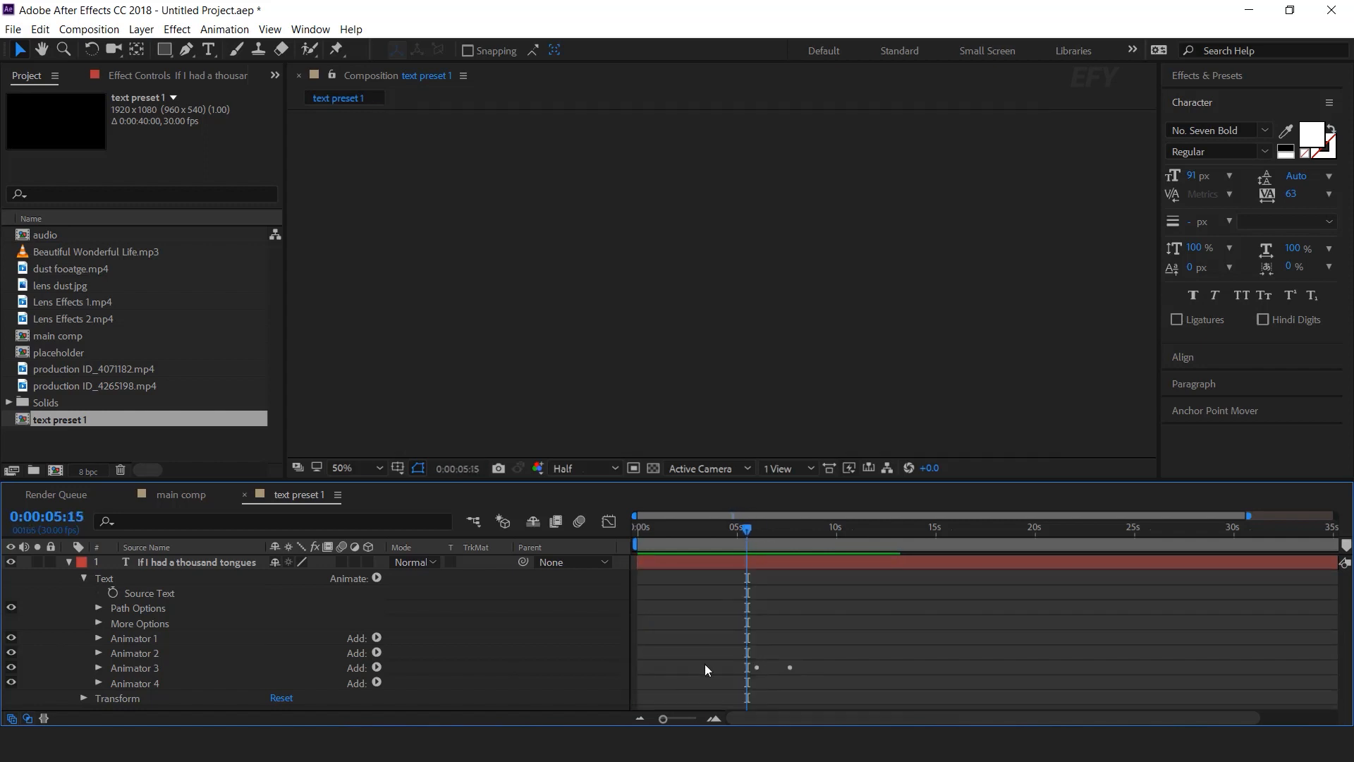
Step: Reveal Animator 3's Range Selector Offset keyframes and move both earlier, with the first at about five seconds
click(126, 668)
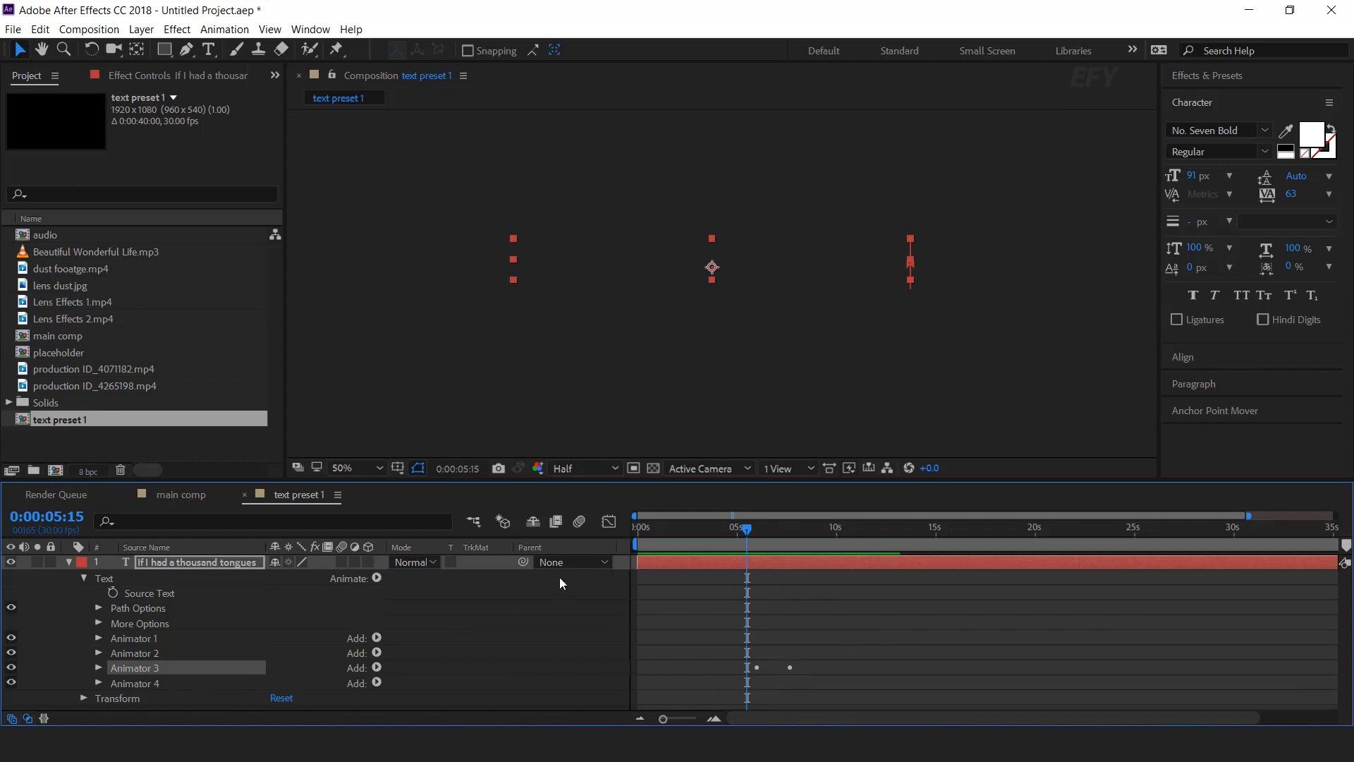
key(u)
mouse_move(708, 536)
mouse_down()
mouse_move(748, 566)
mouse_move(665, 529)
mouse_move(703, 530)
mouse_move(659, 540)
mouse_move(714, 537)
mouse_up()
key(u)
drag(825, 584, 734, 594)
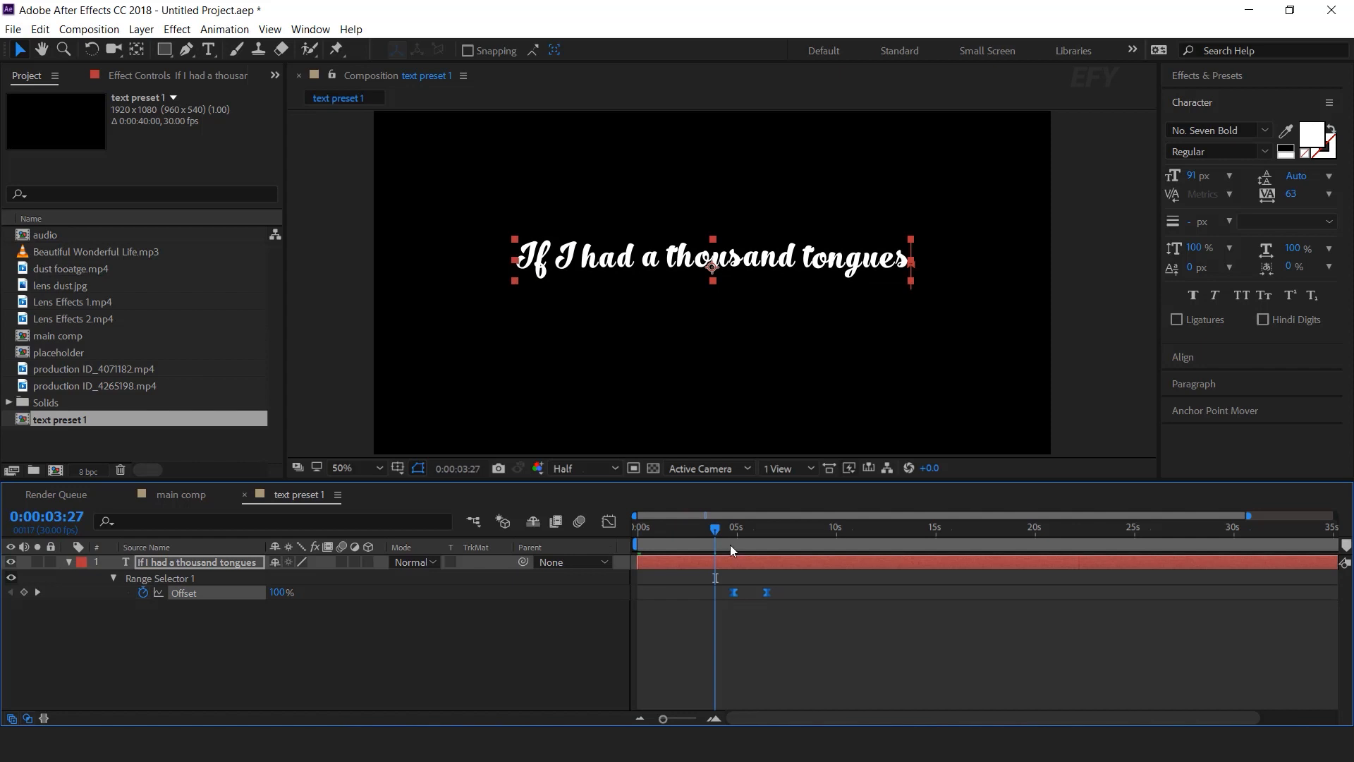
Step: Play the text from 0:00:03:27 to check the timing of its exit animation
key(space)
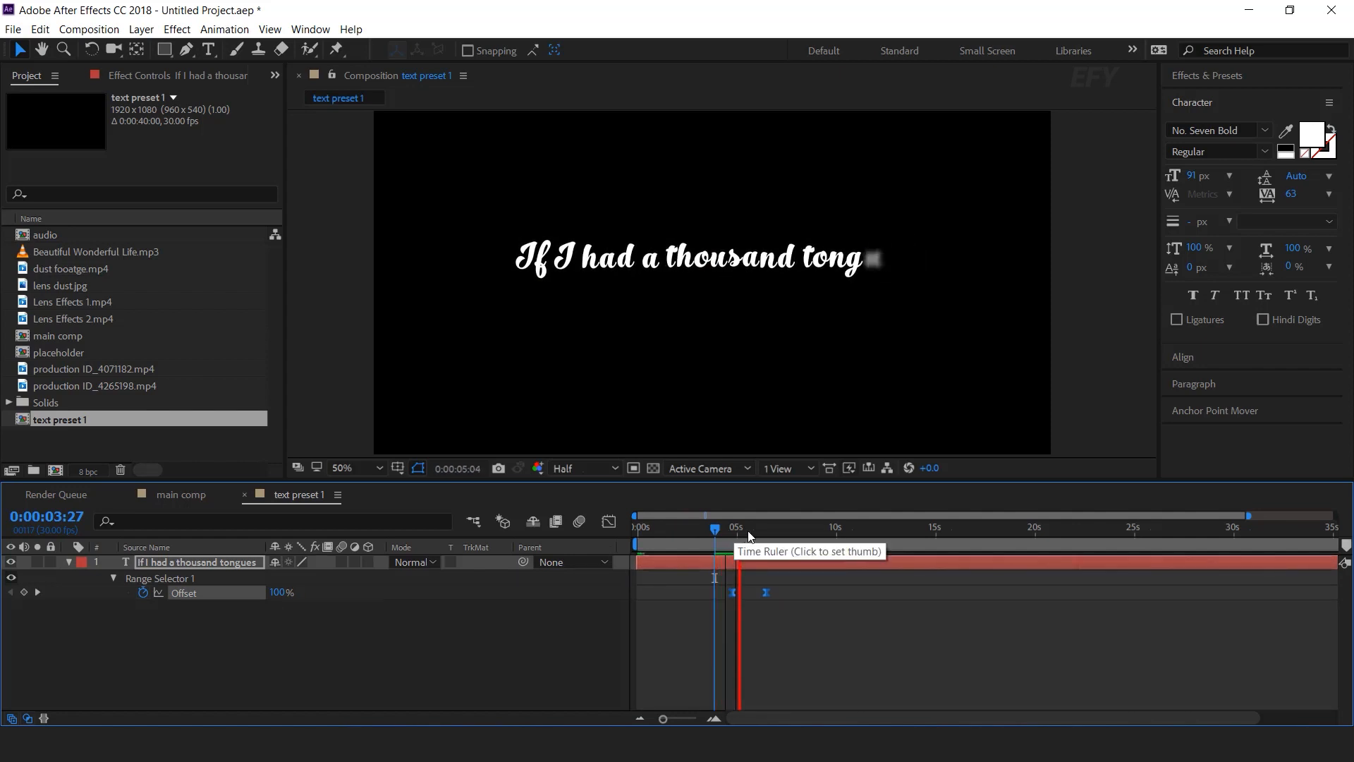
click(765, 533)
click(351, 663)
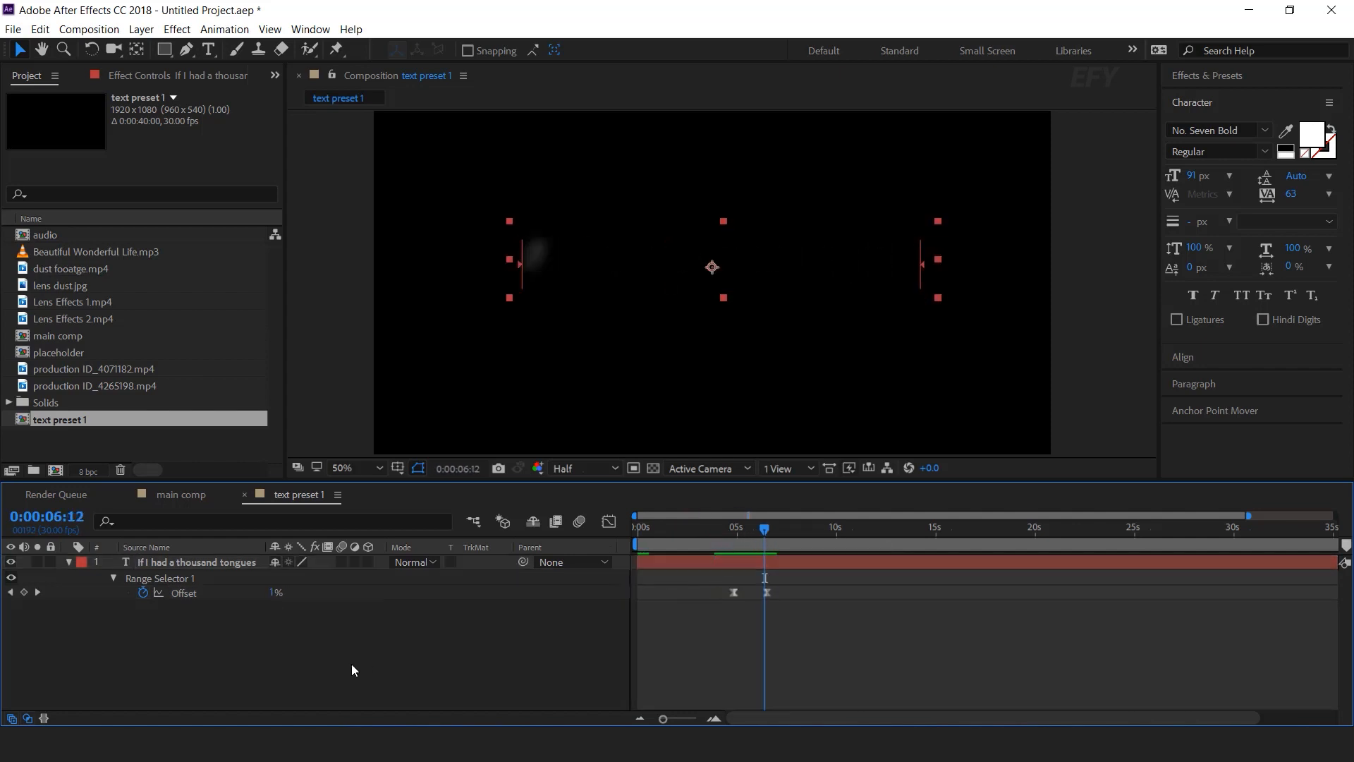
Step: Collapse the text layer's properties and duplicate the "If I had a thousand tongues" layer
click(69, 562)
click(779, 529)
click(208, 566)
key(ctrl+d)
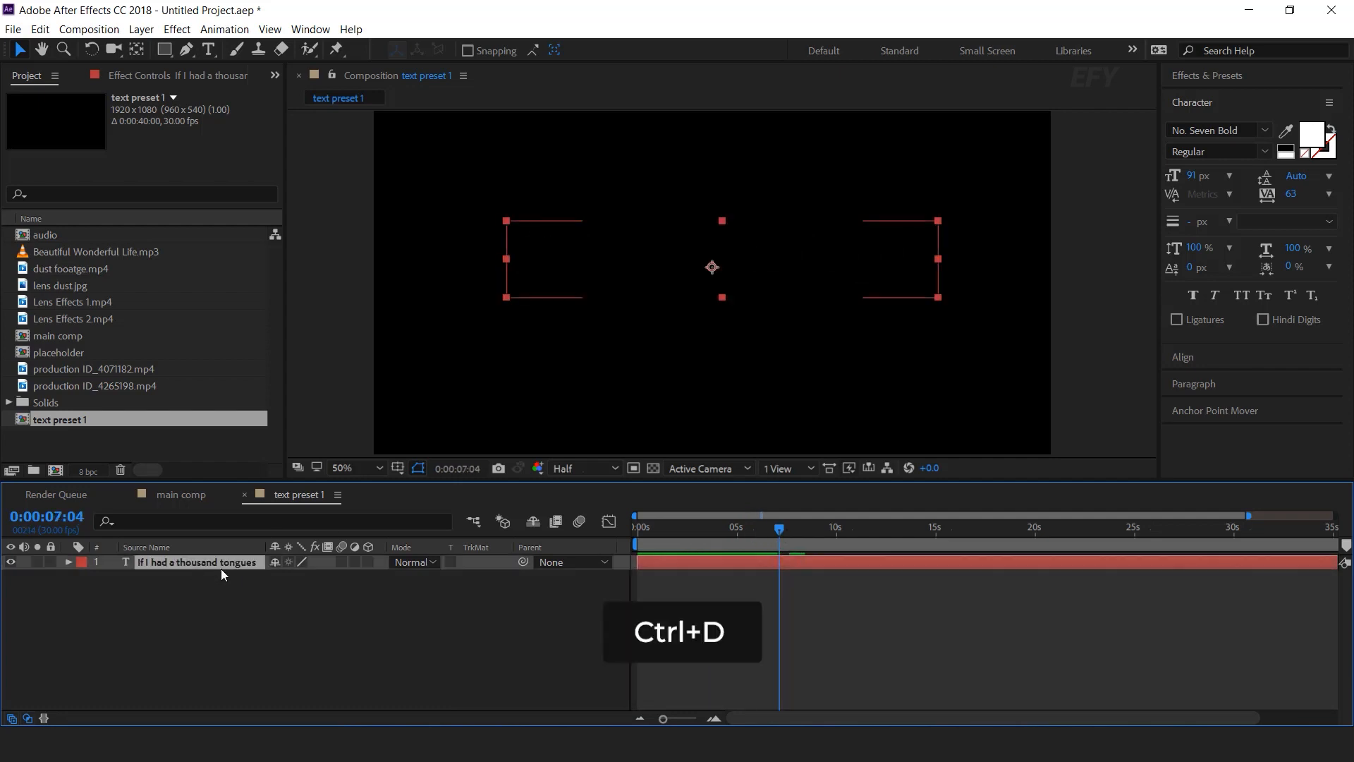
Step: Apply the Roughen Edges effect to the original text layer below the duplicate and set its Border to 30
click(228, 580)
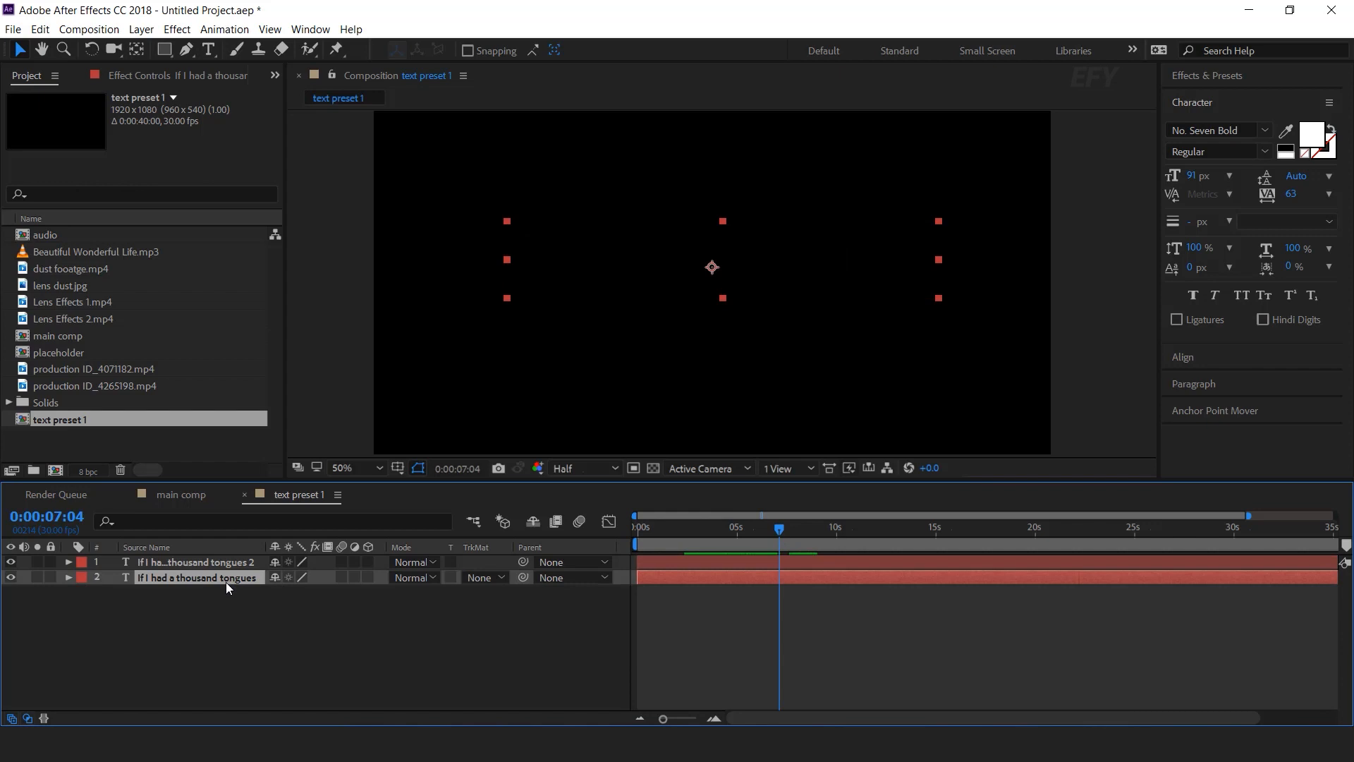
key(ctrl+space)
text(rou)
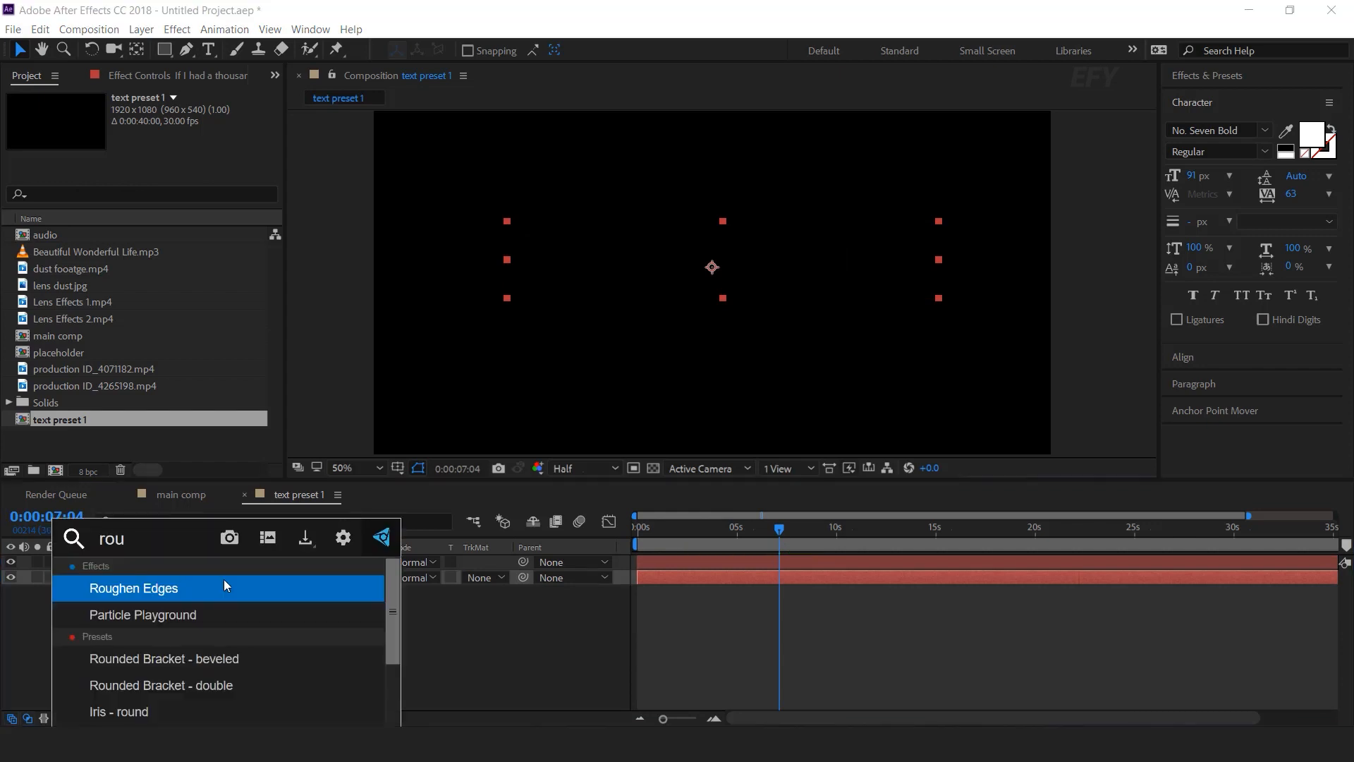
click(222, 587)
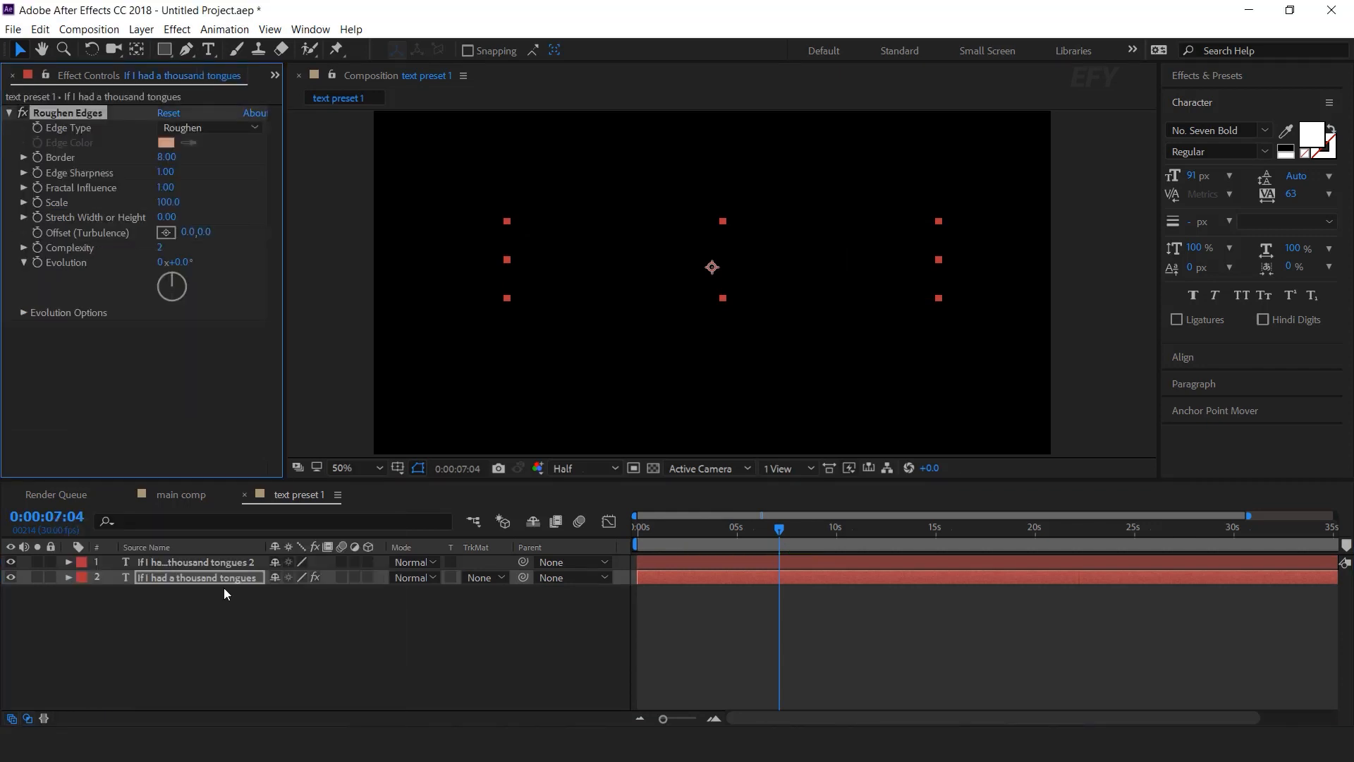
click(166, 158)
text(80)
key(Return)
Step: Go to 0:00:02:19, hide the duplicate text layer, and set the Roughen Edges Scale to 10 on the original
click(689, 526)
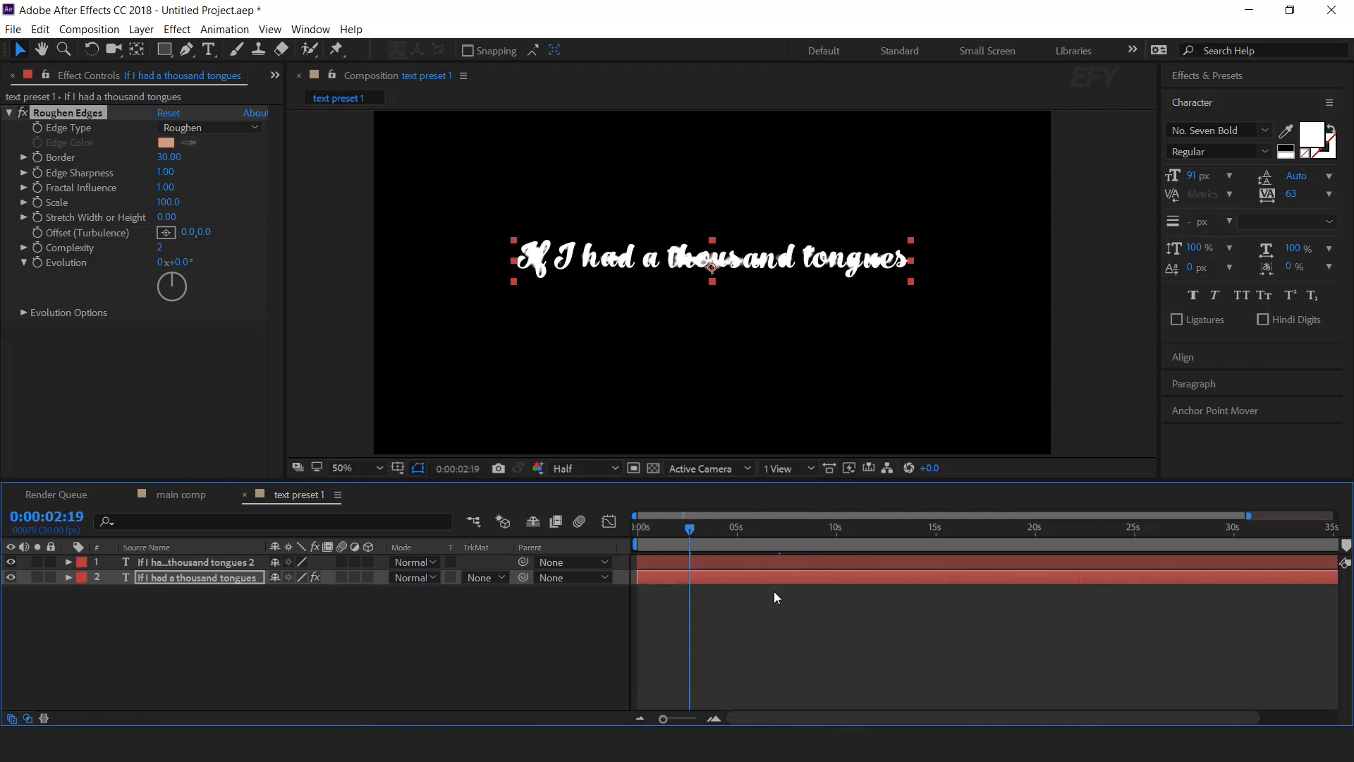
click(11, 562)
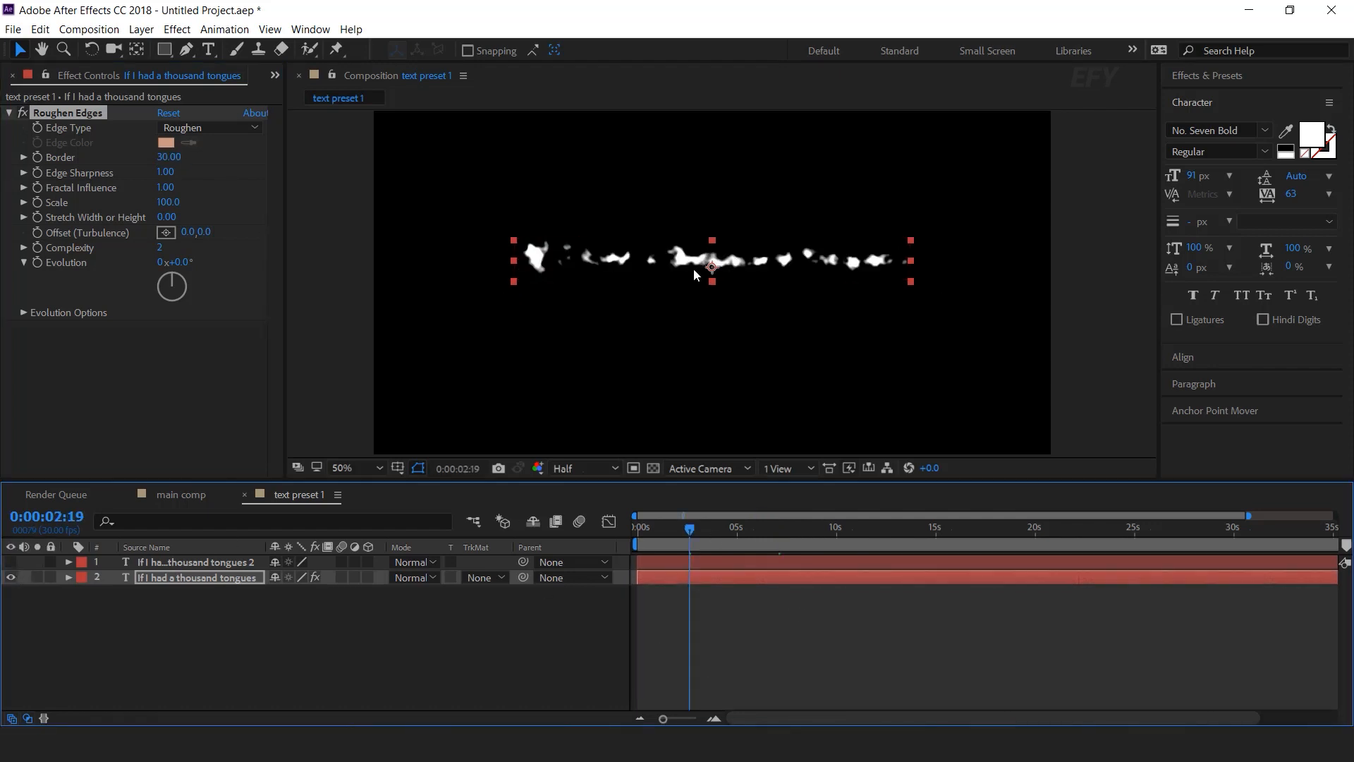
click(167, 203)
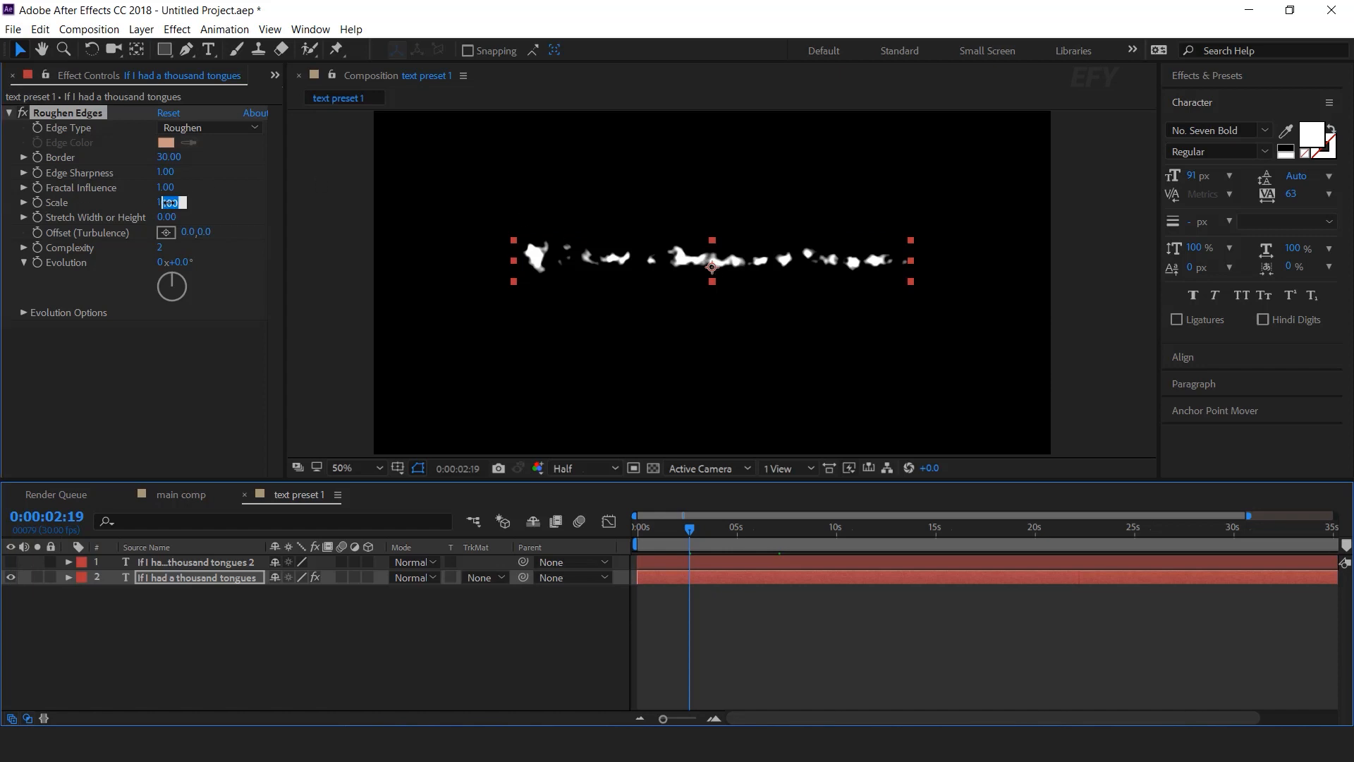
text(1)
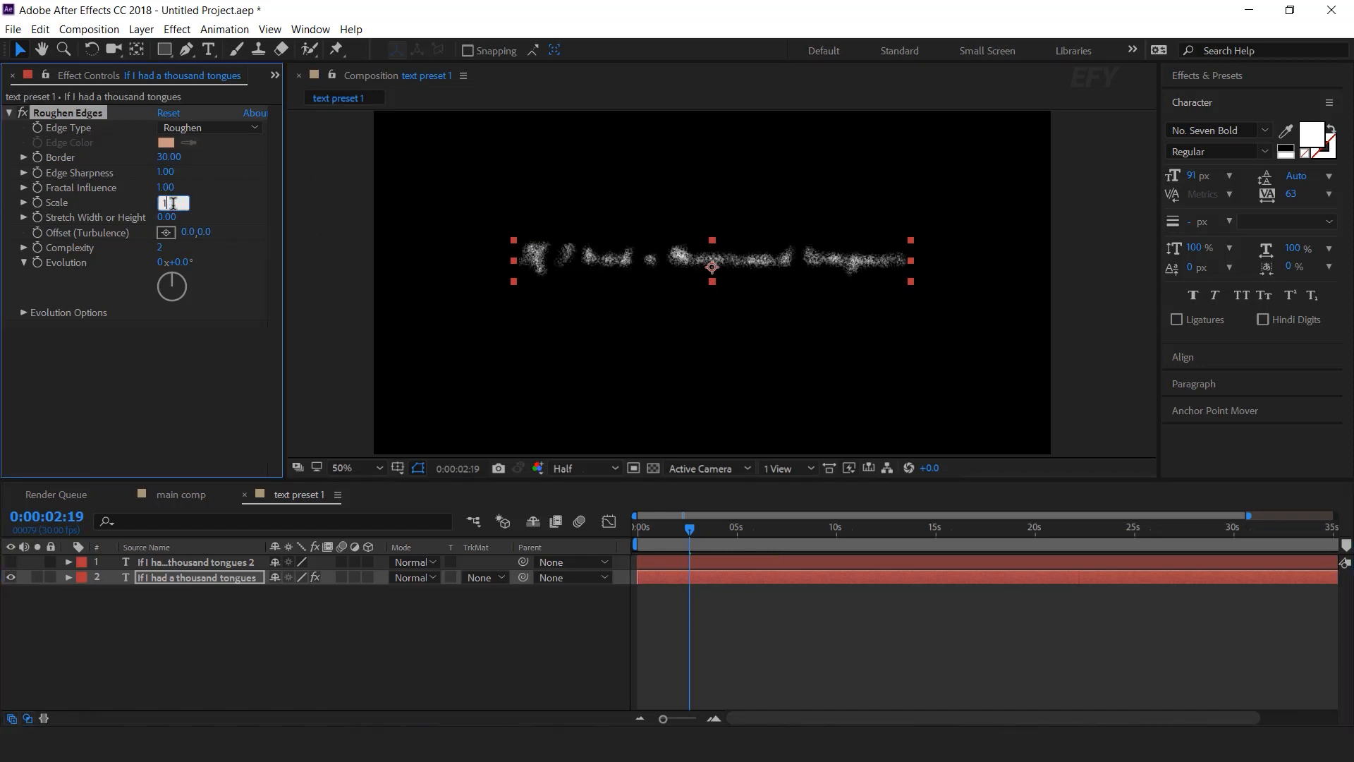
text(0)
key(Return)
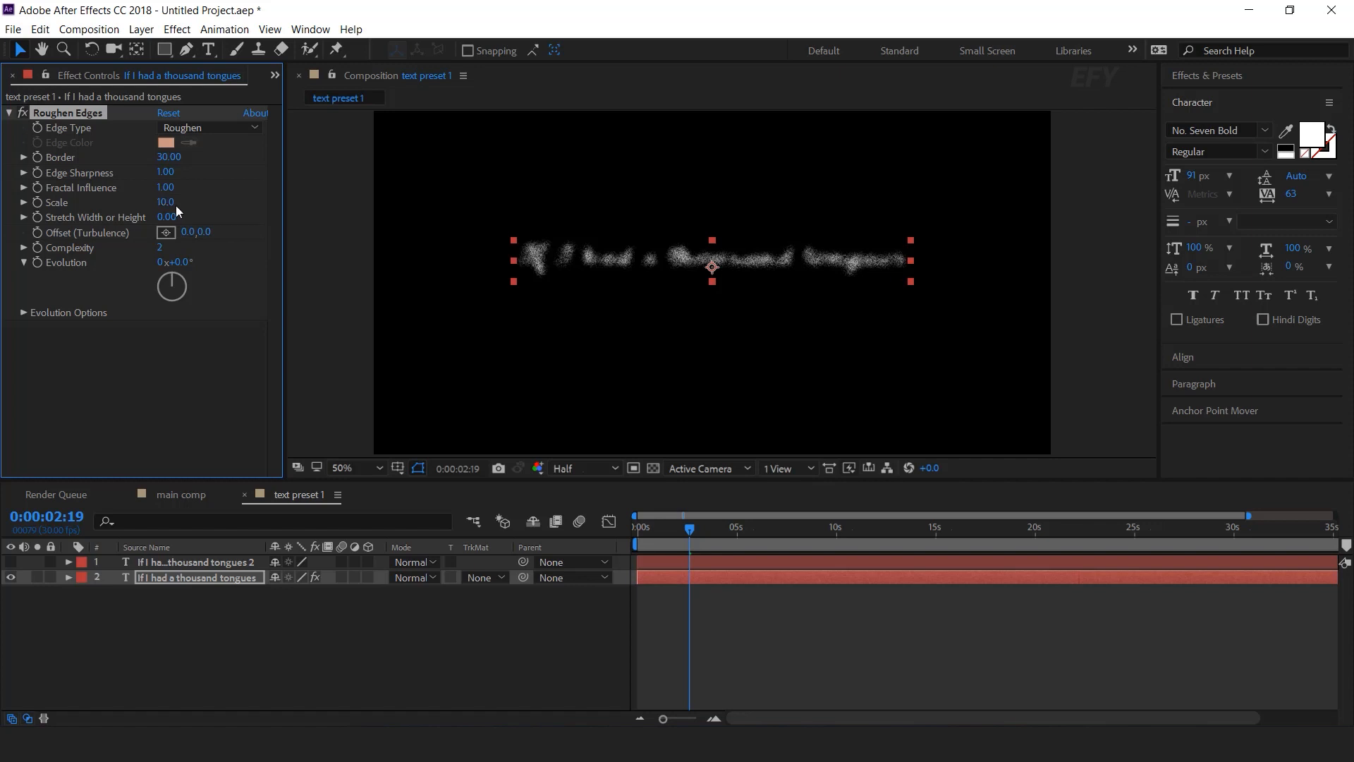
Step: Apply the Fill effect to the original text layer and set its color to pink FF50E3
click(183, 578)
key(ctrl+space)
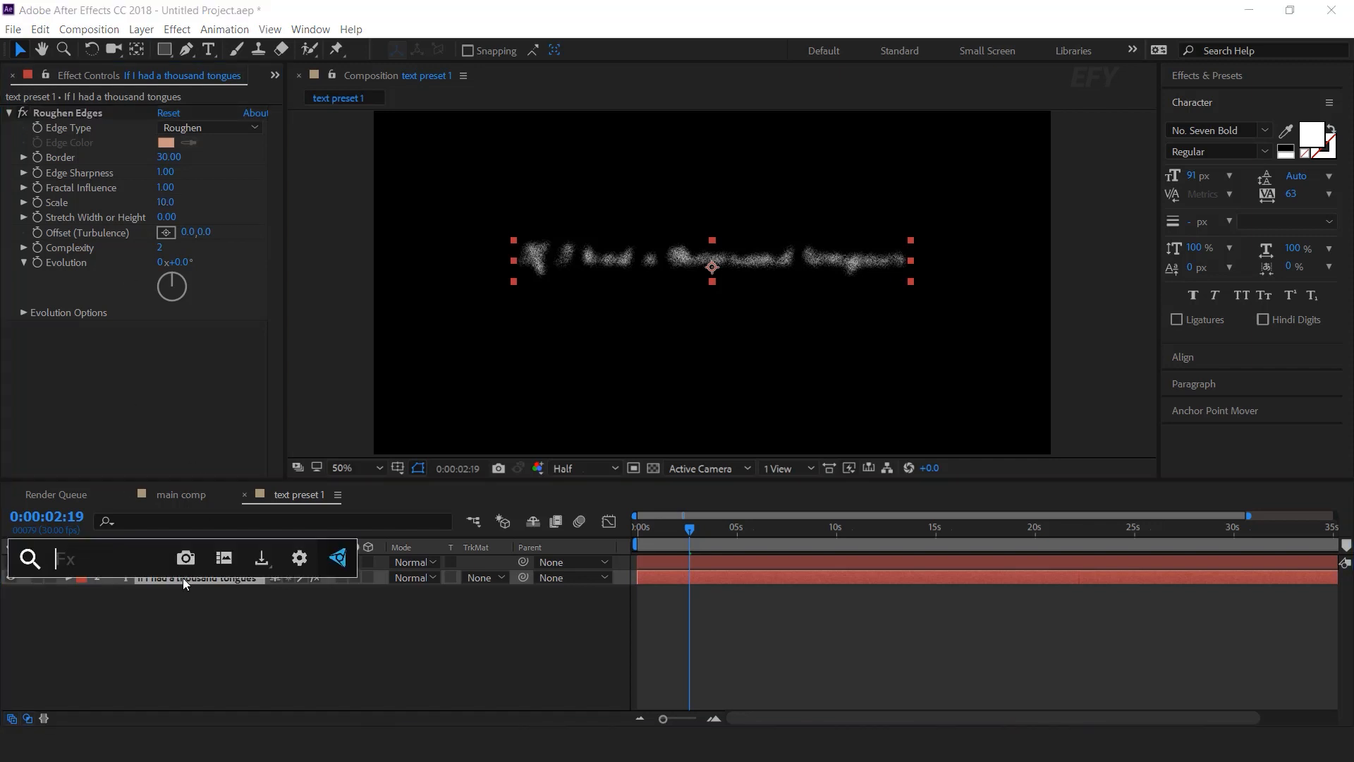
text(fil)
key(Return)
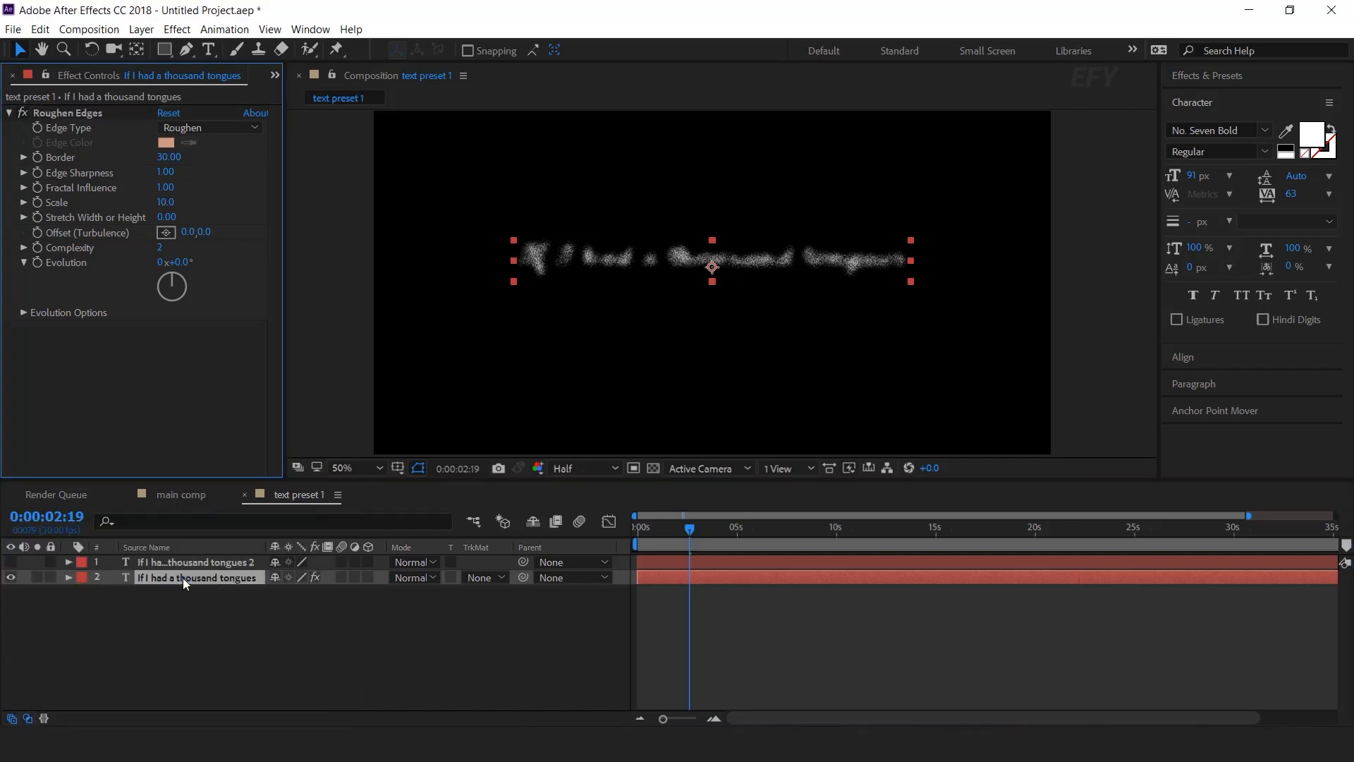
click(165, 375)
click(283, 108)
drag(172, 84, 204, 71)
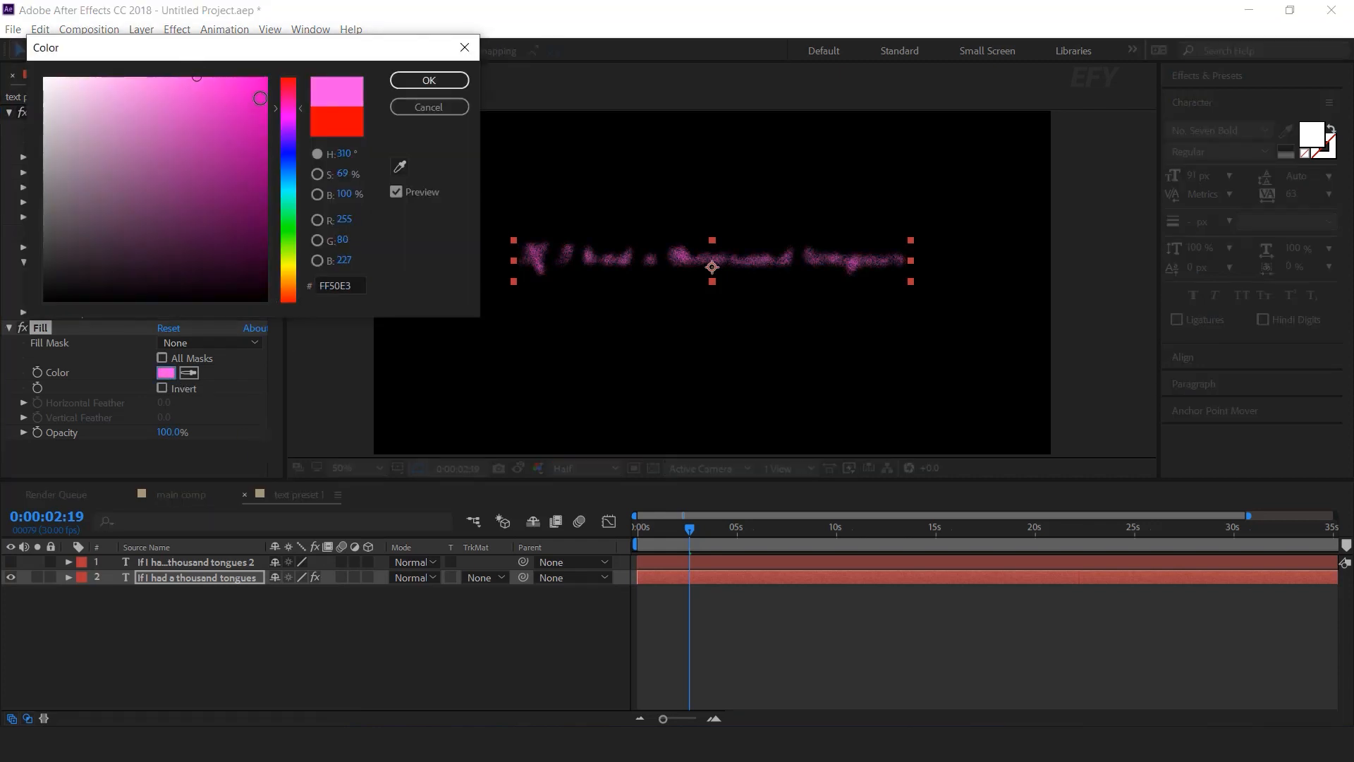
click(427, 82)
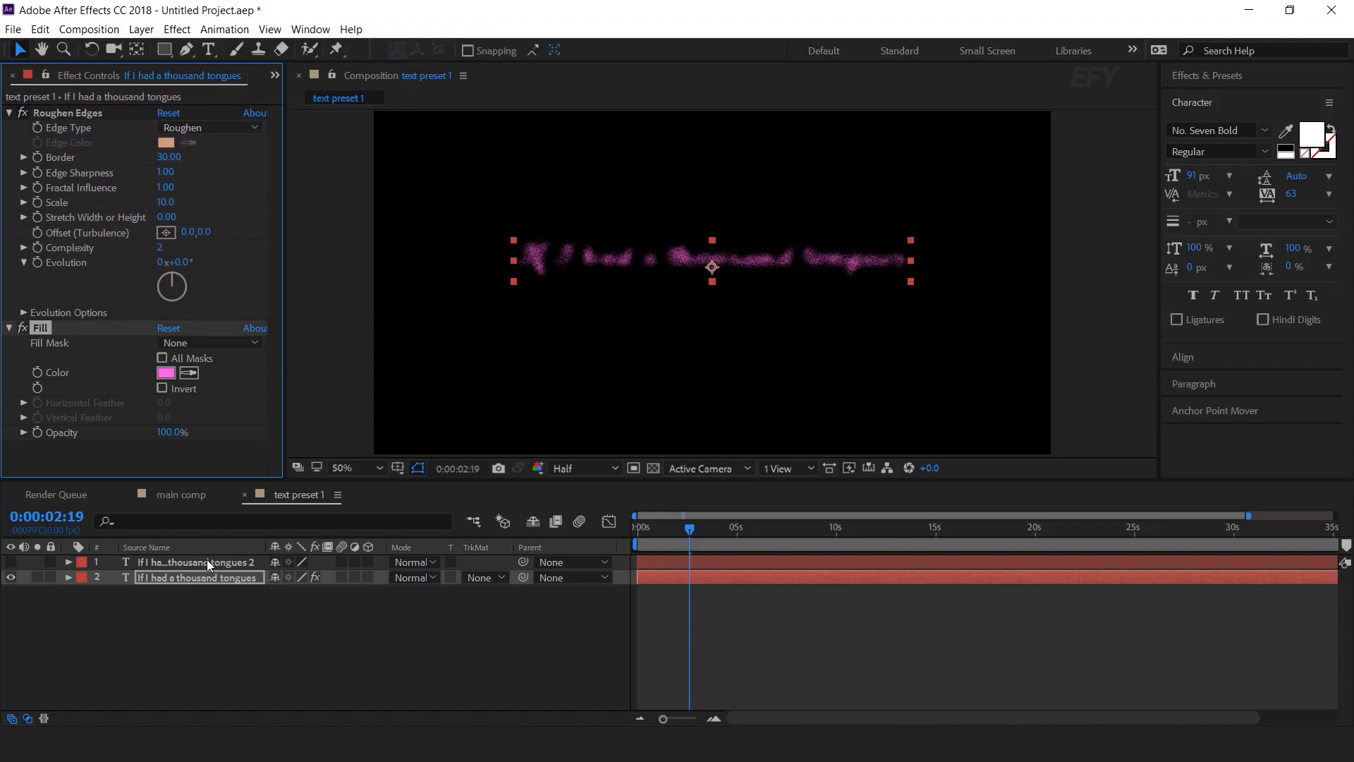
Step: Apply CC Vector Blur to the original text layer with Type set to Constant Length and Amount set to 50
key(ctrl+space)
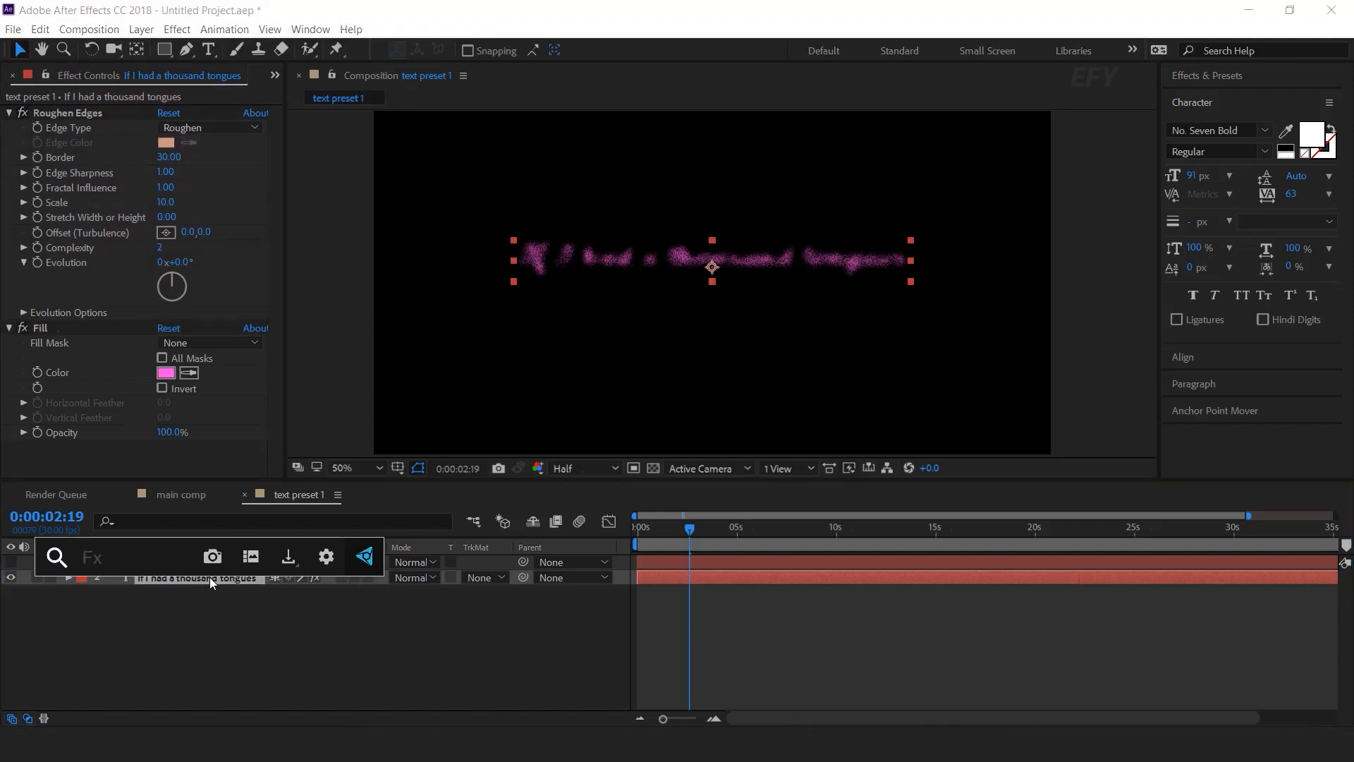
text(vec)
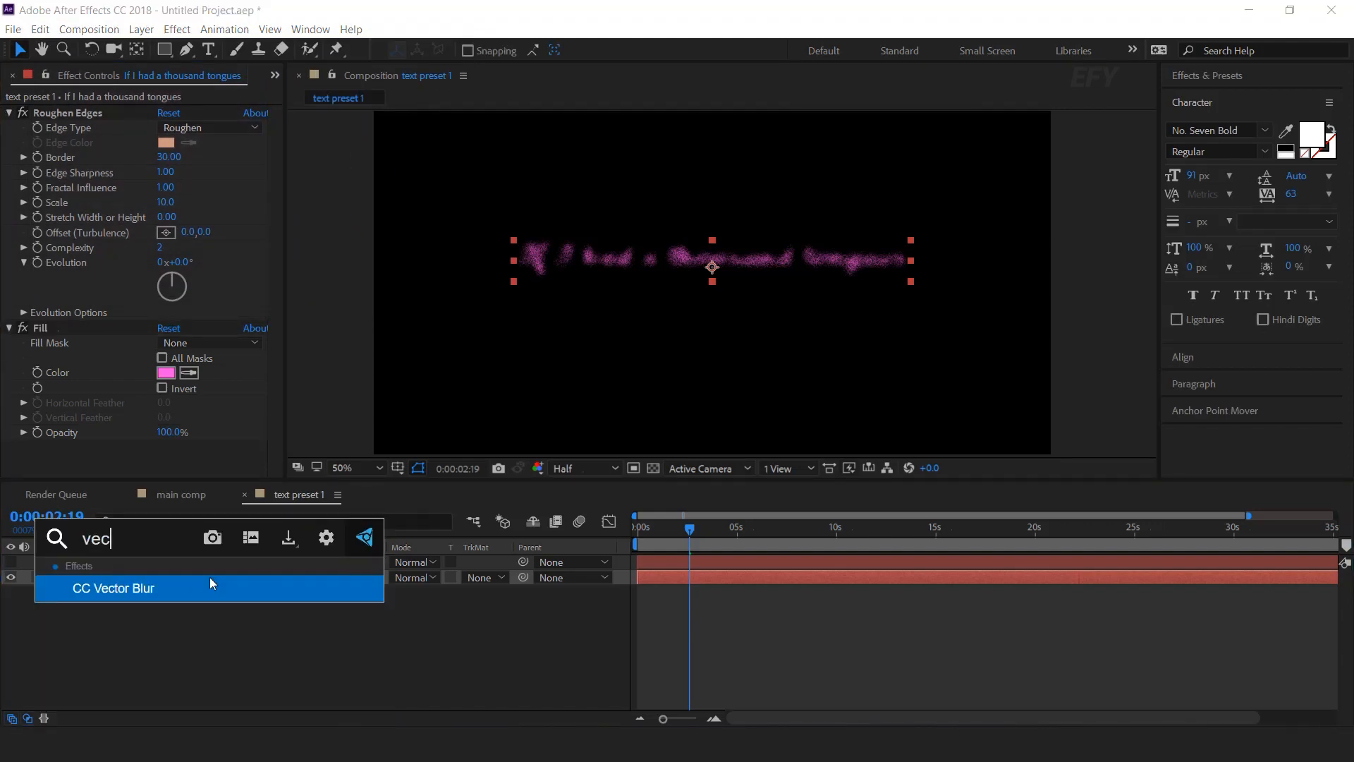
click(151, 592)
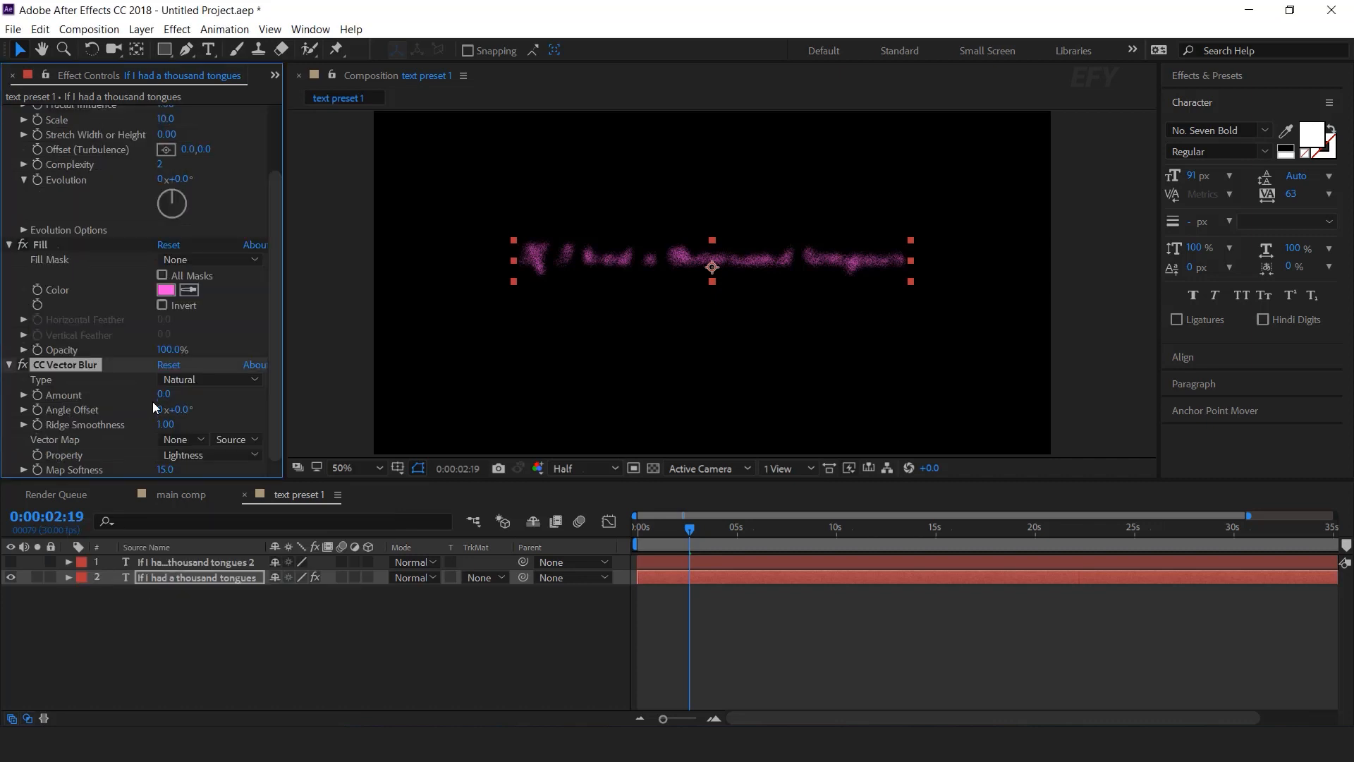
click(186, 379)
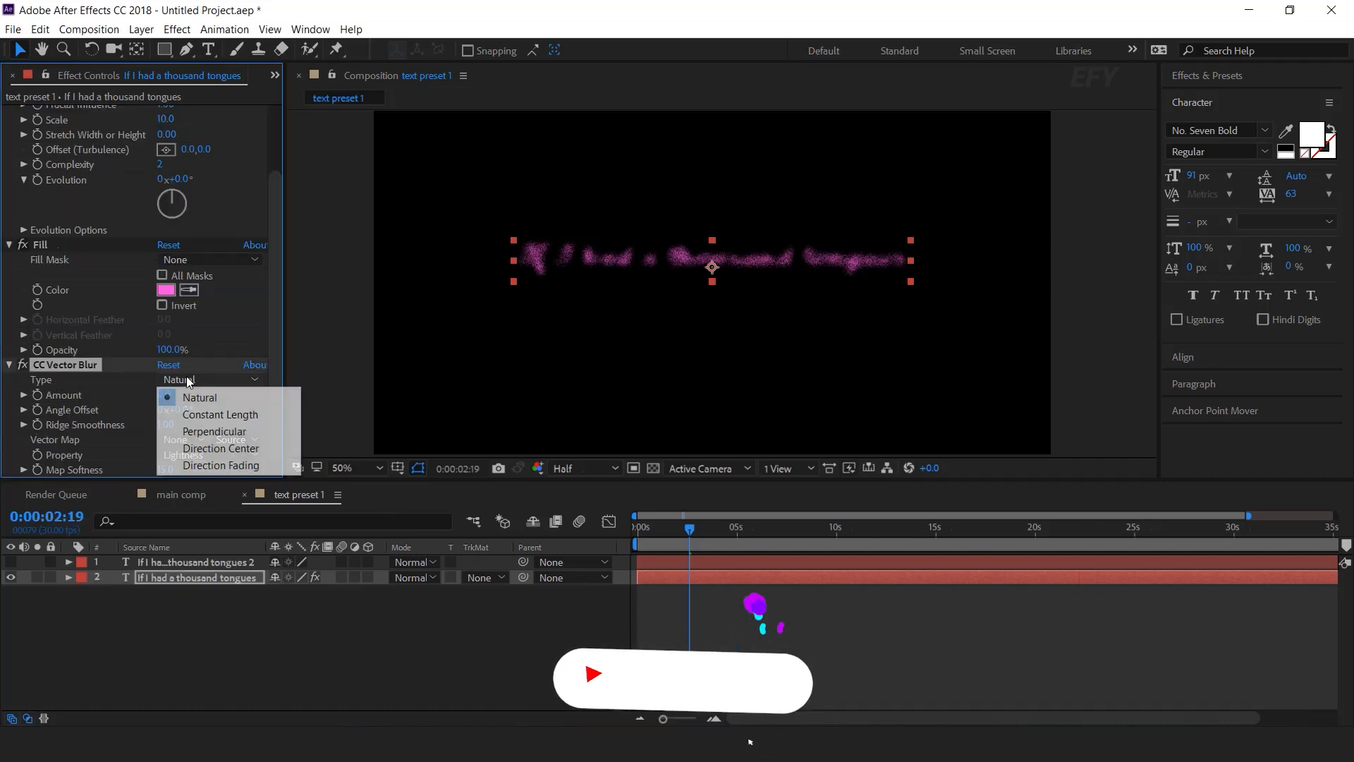
click(256, 416)
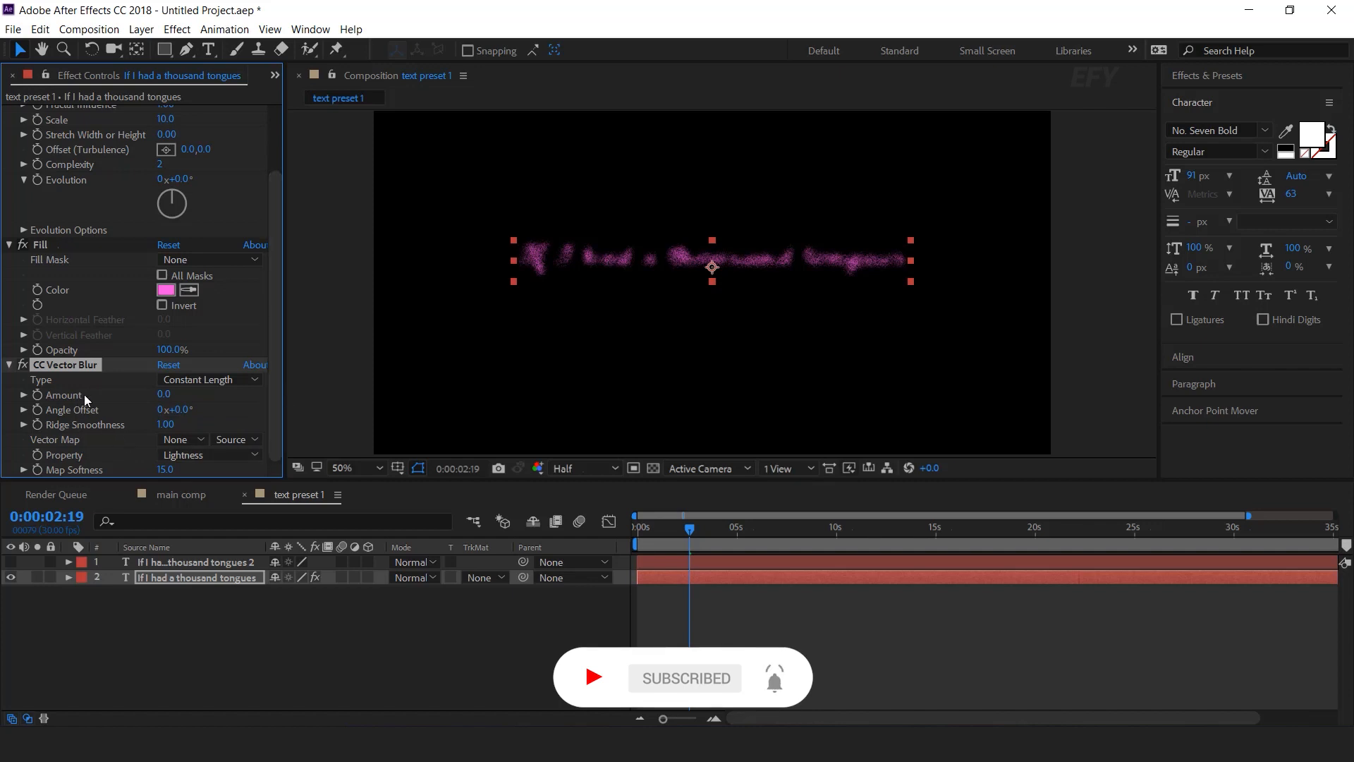
click(163, 395)
text(5)
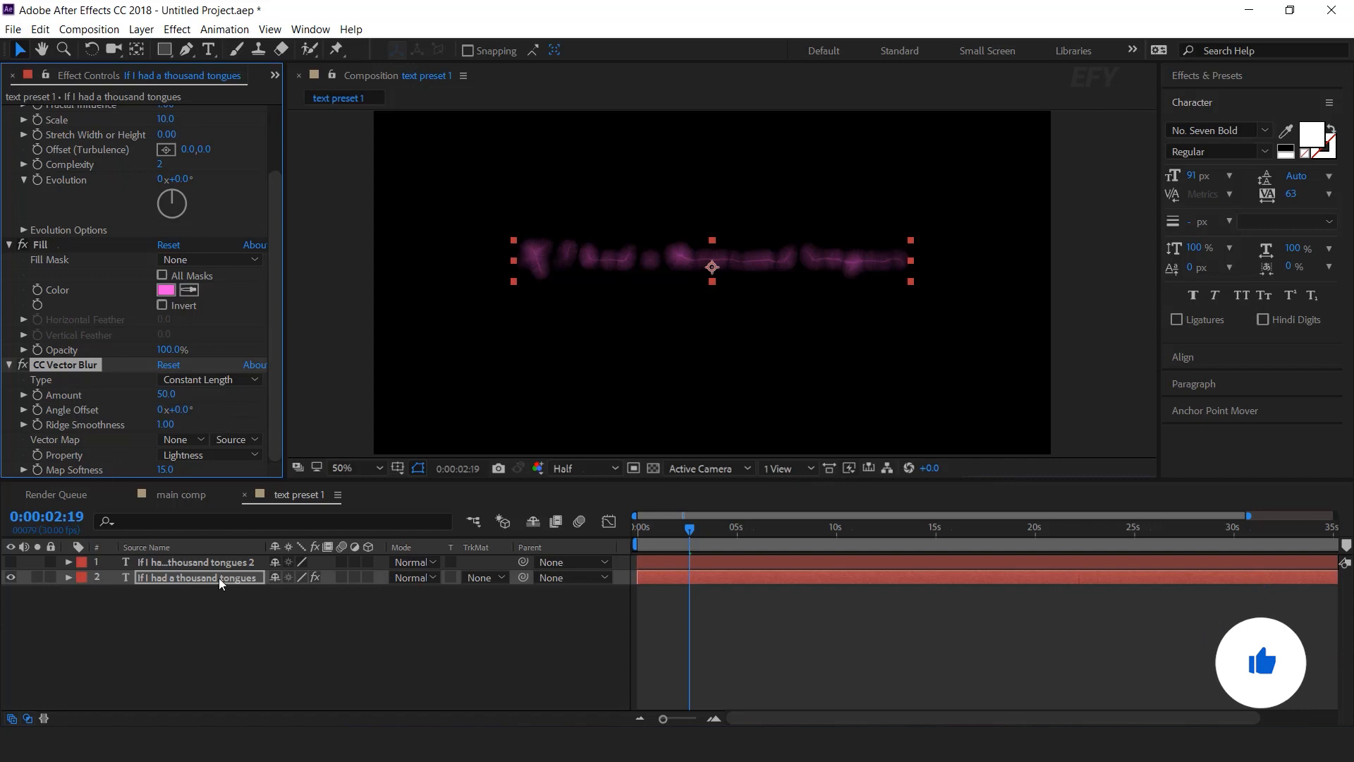
Step: Apply the Echo effect to the original text layer and keyframe its Number Of Echoes at 5 at 0:00:00:00
key(ctrl+space)
text(echo)
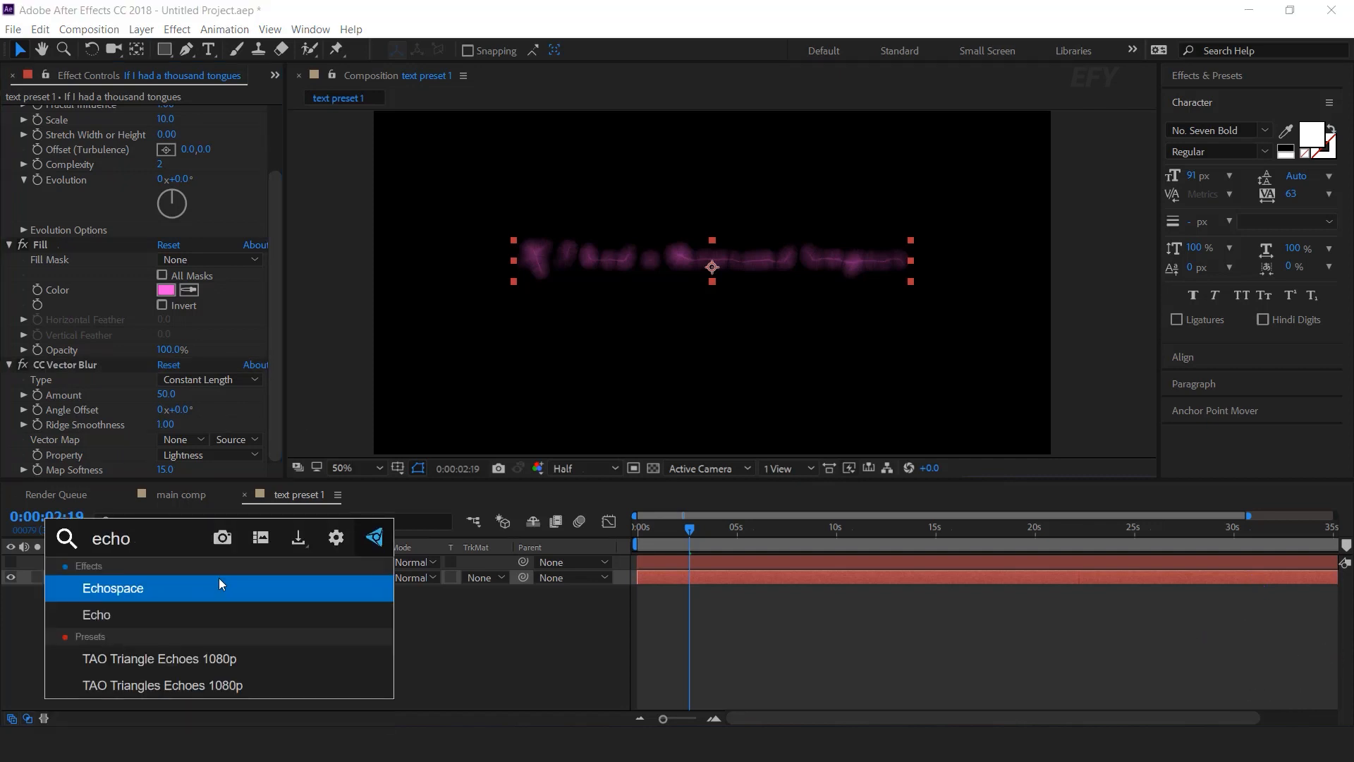
click(104, 615)
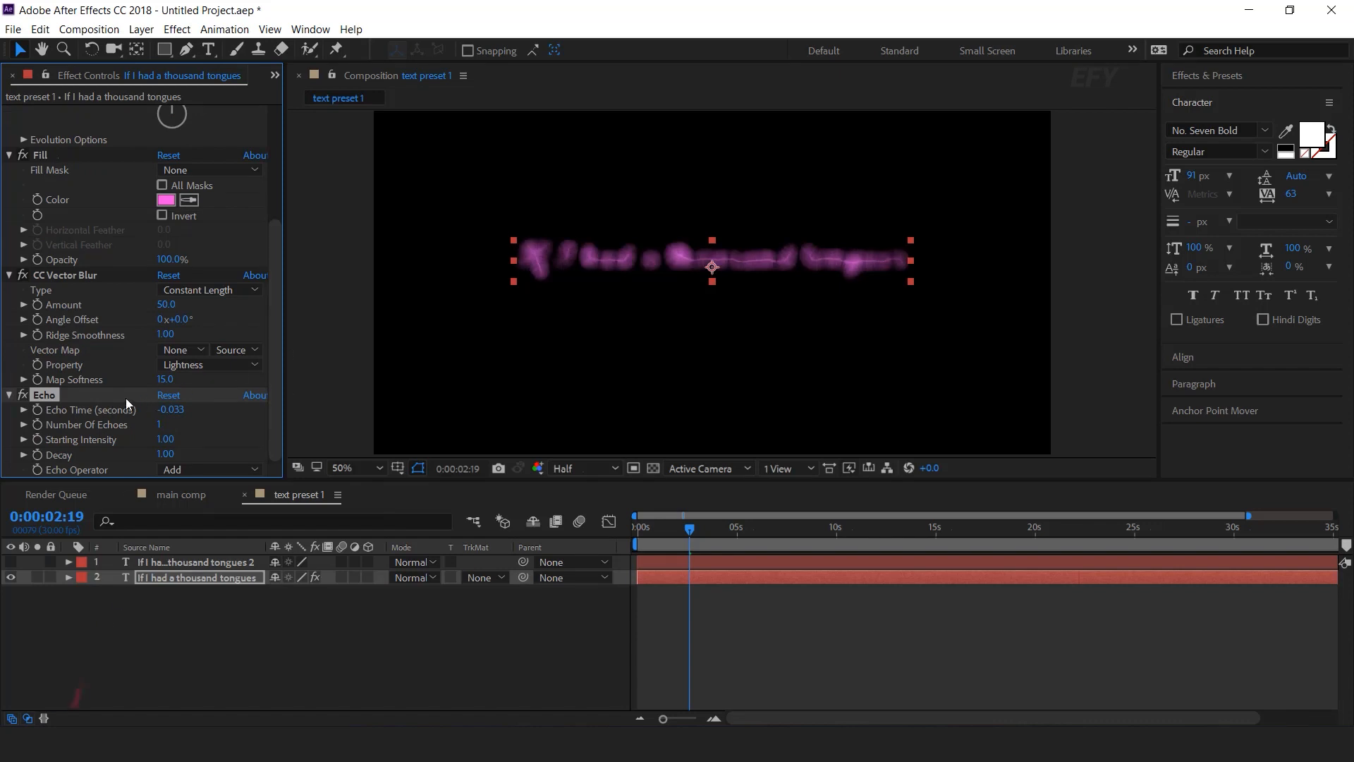
drag(690, 533, 590, 542)
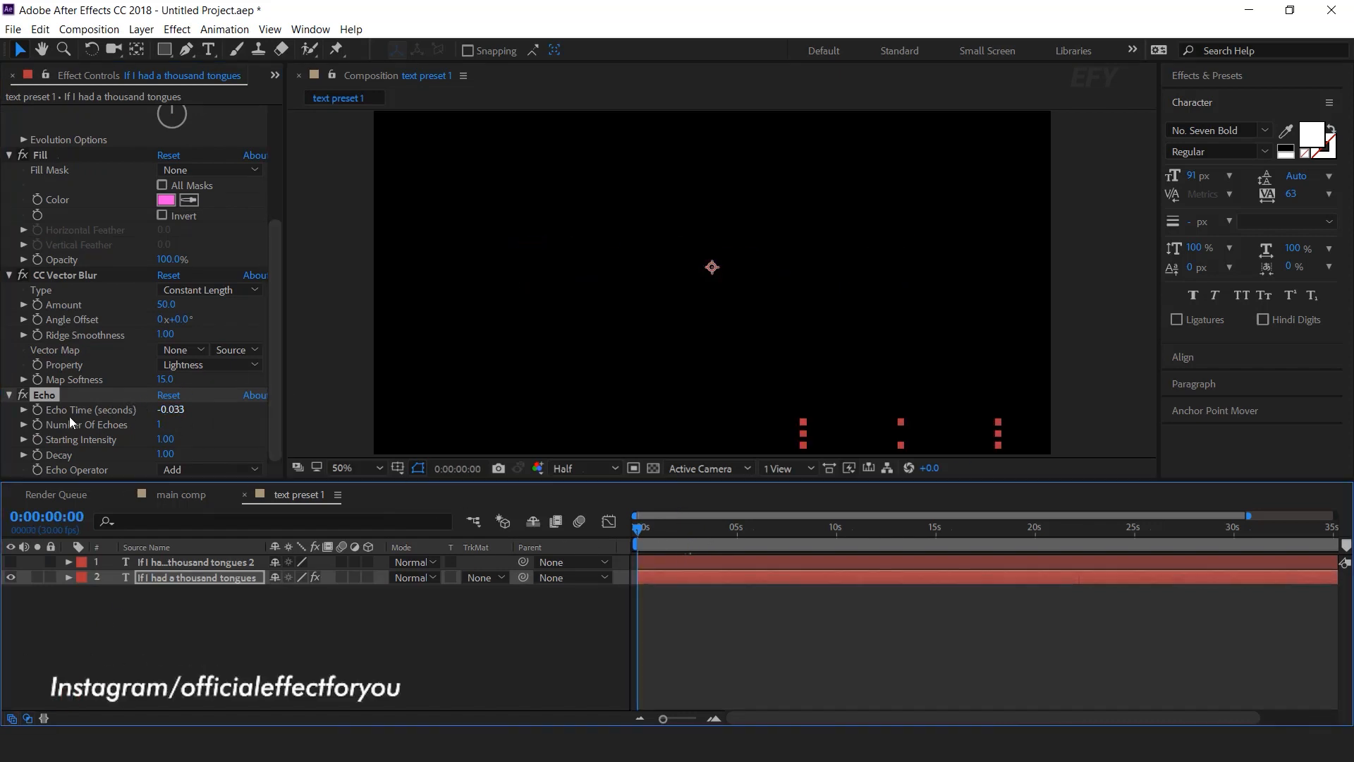
click(39, 425)
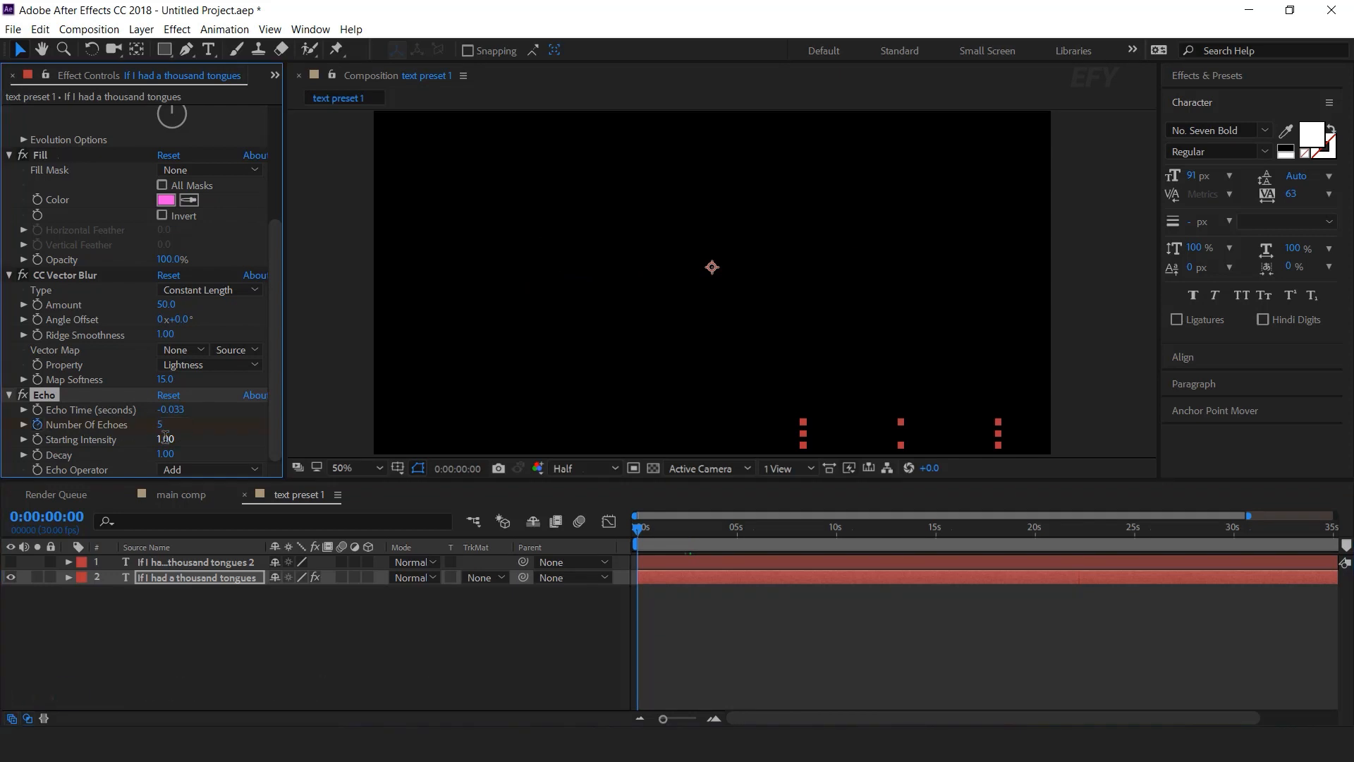
Step: Reveal the original text layer's keyframes and keyframe Echo's Number Of Echoes at 0 at 0:00:06:12
key(u)
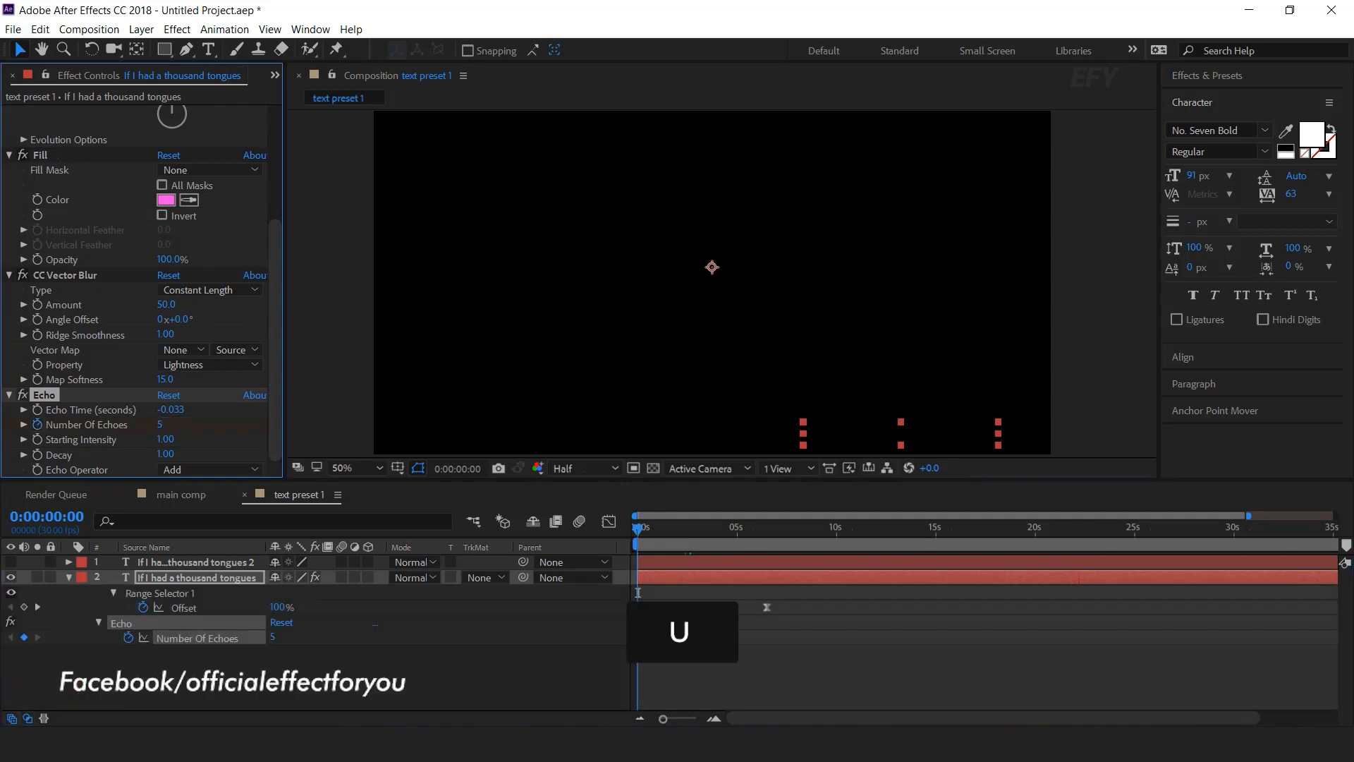
drag(636, 530, 764, 539)
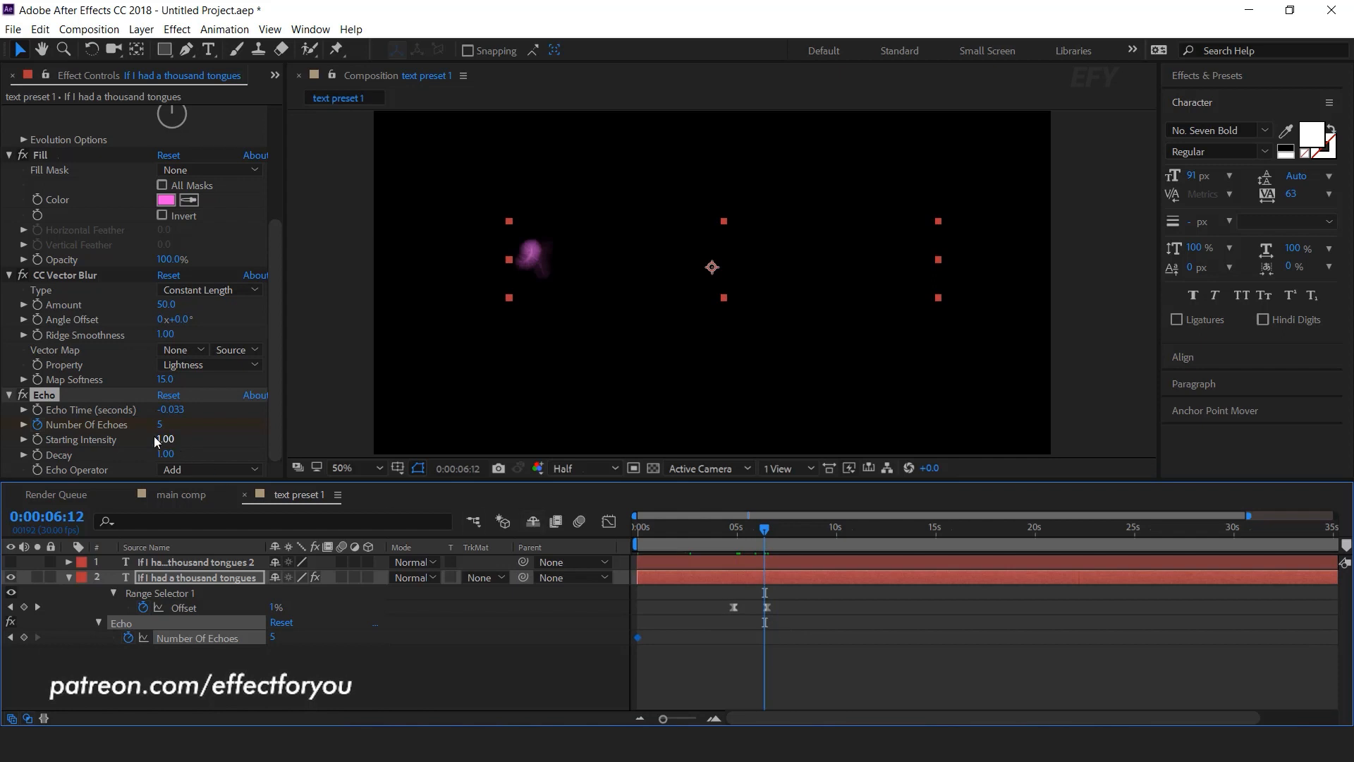
text(0)
key(Return)
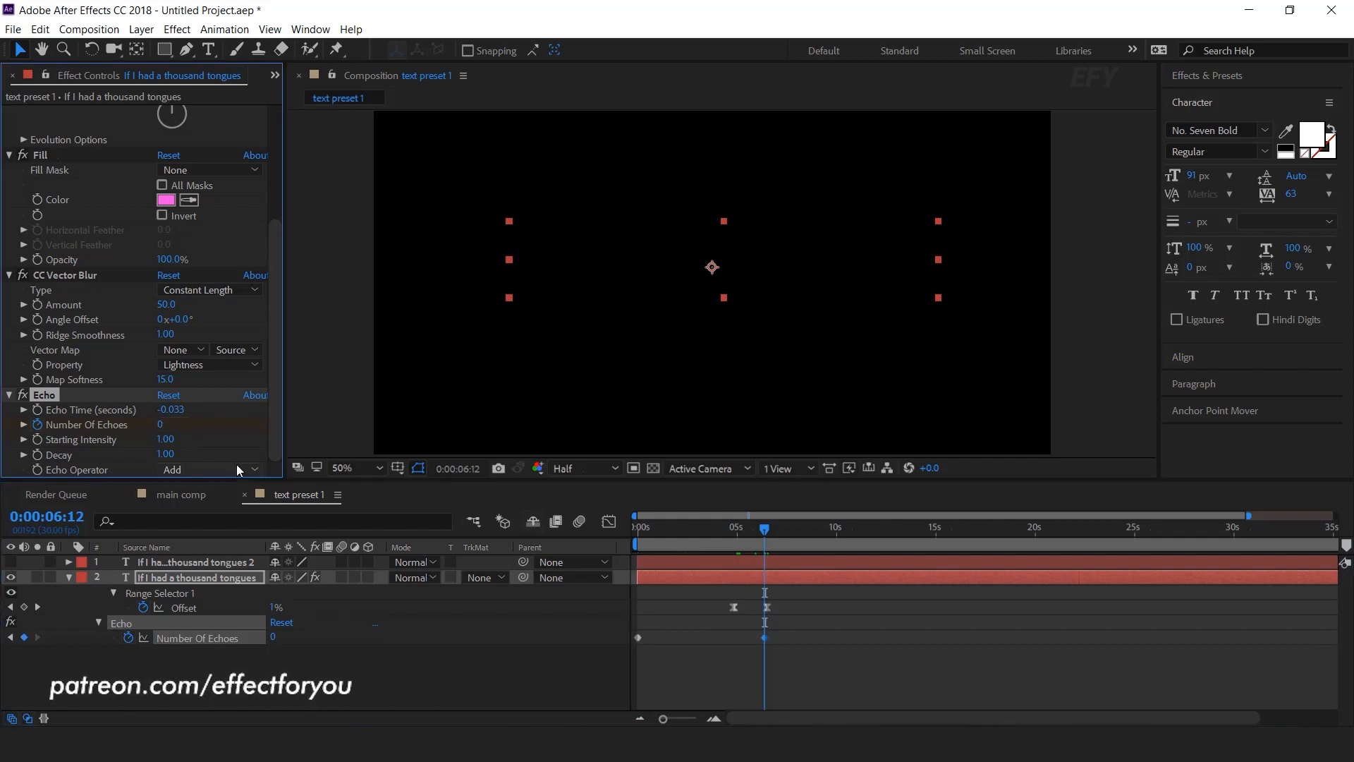
Step: Keyframe the original text layer's Opacity at 0% at 0:00:06:12 and 100% at 0:00:00:00
click(702, 578)
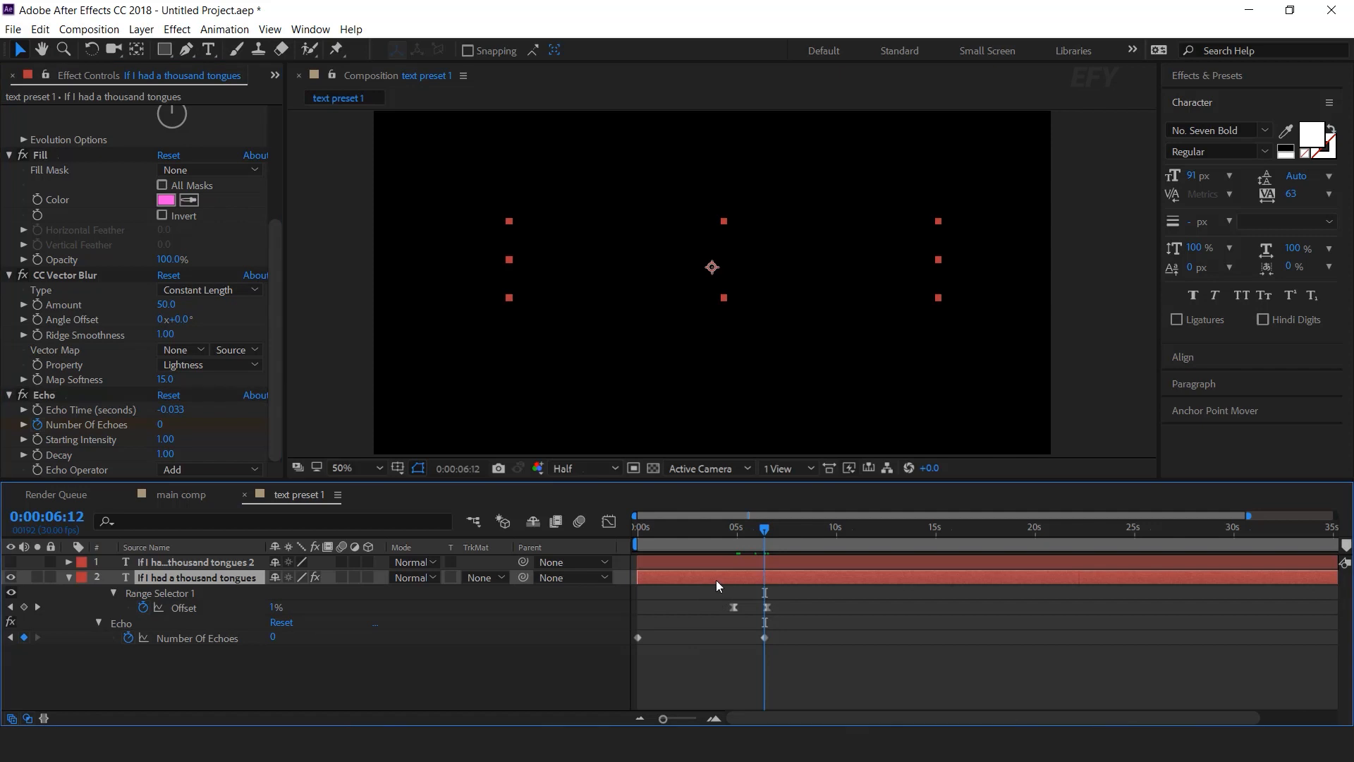
key(shift+t)
click(113, 653)
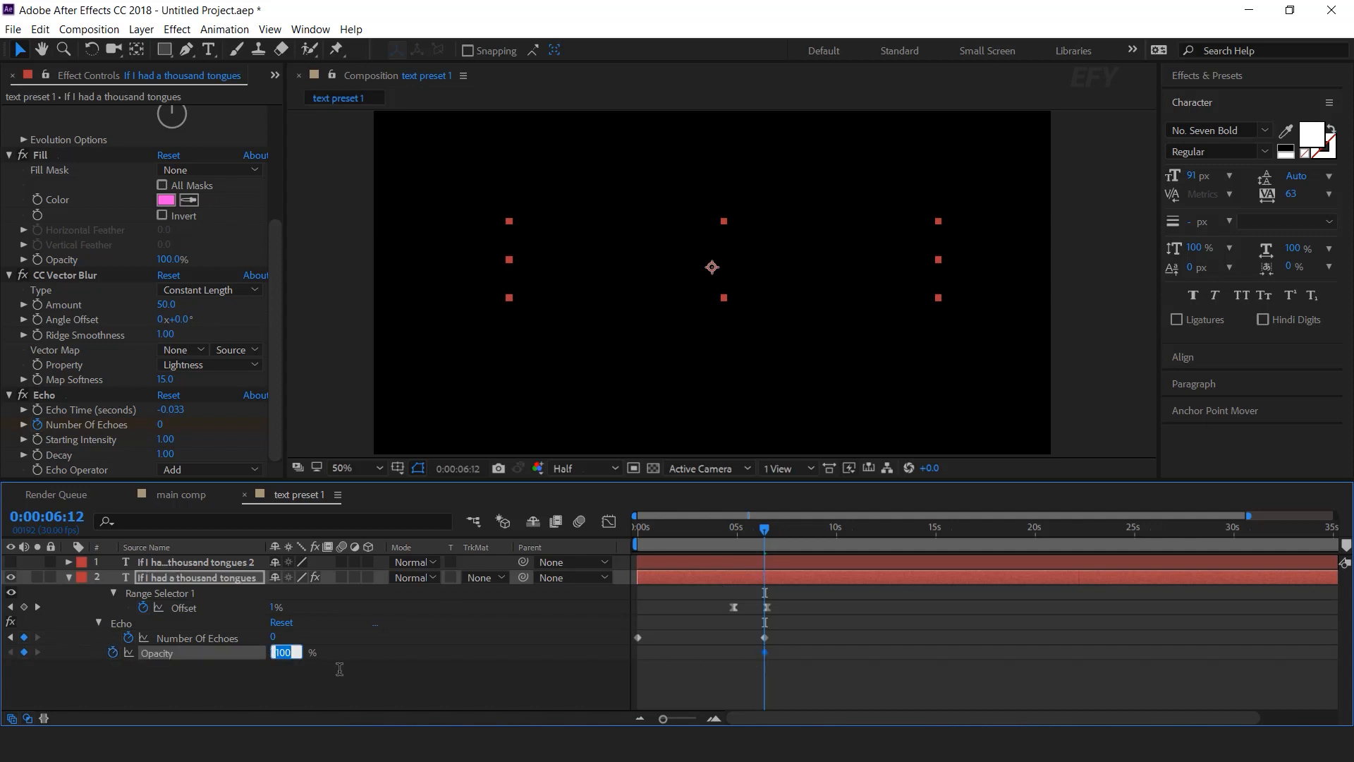
drag(762, 530, 525, 530)
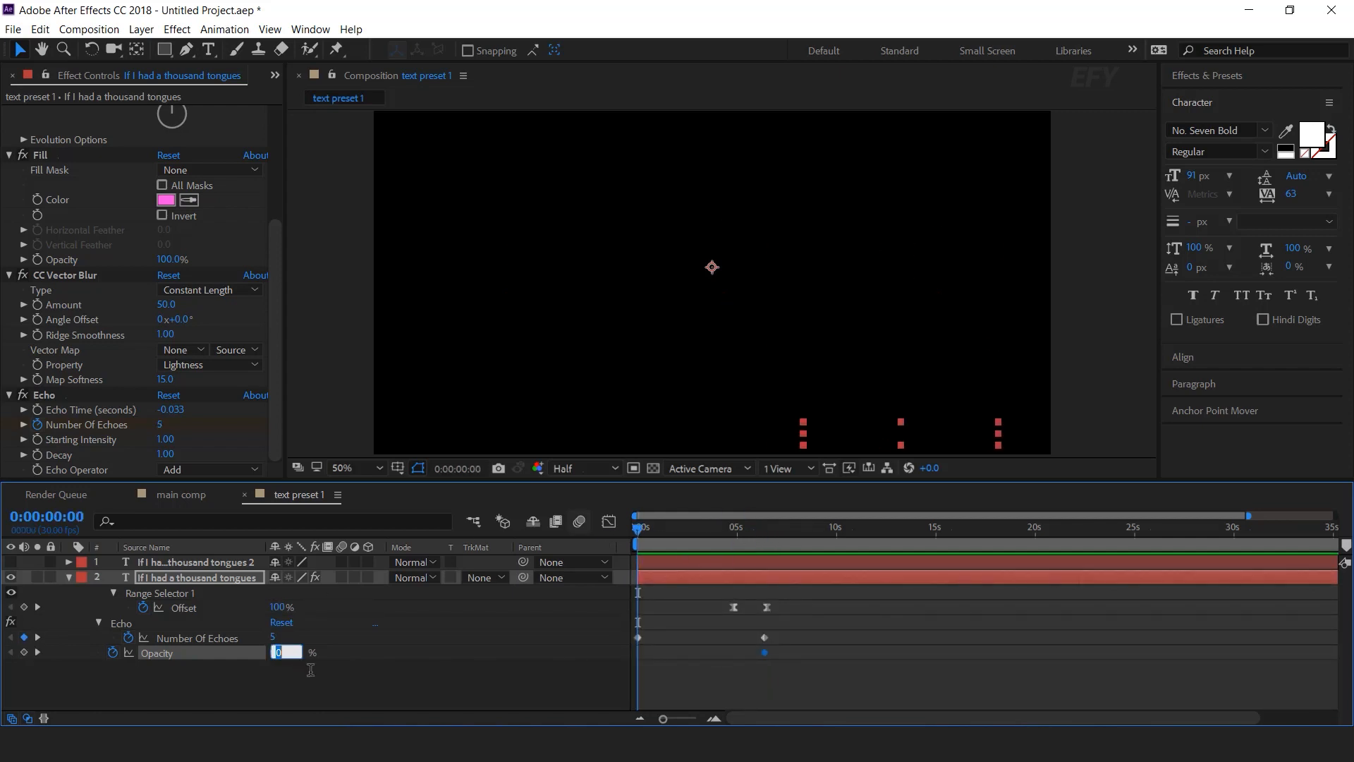
click(436, 676)
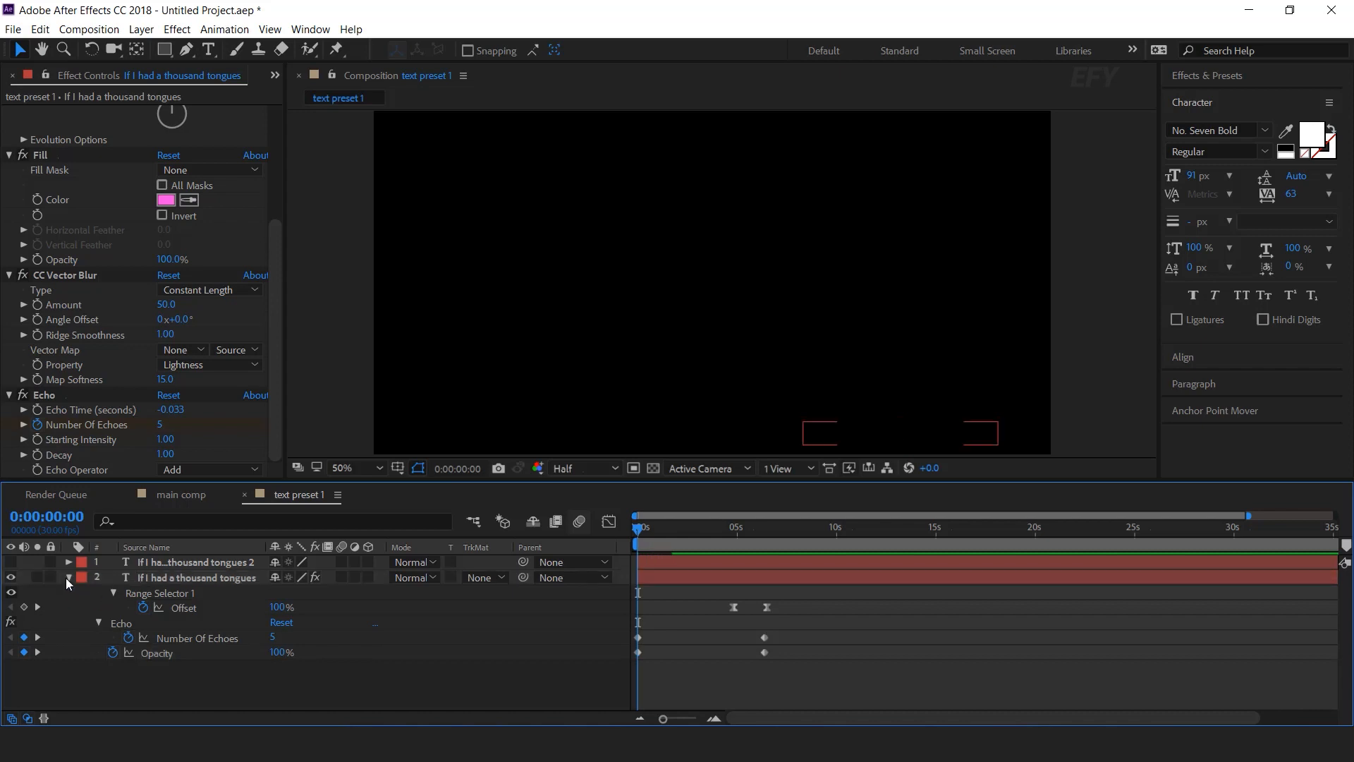
Step: Make the duplicate text layer visible again, play the text animation, and collapse the original layer's properties
key(space)
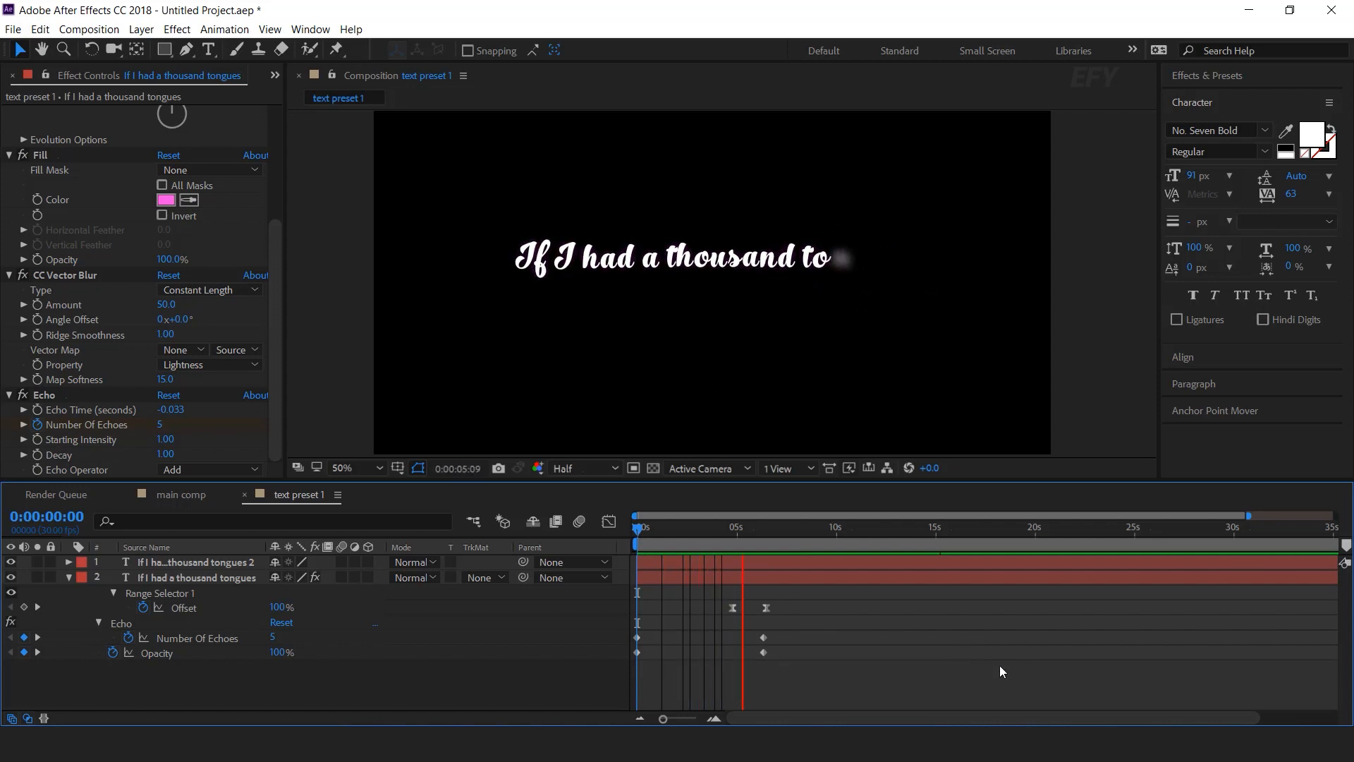
click(757, 532)
click(69, 577)
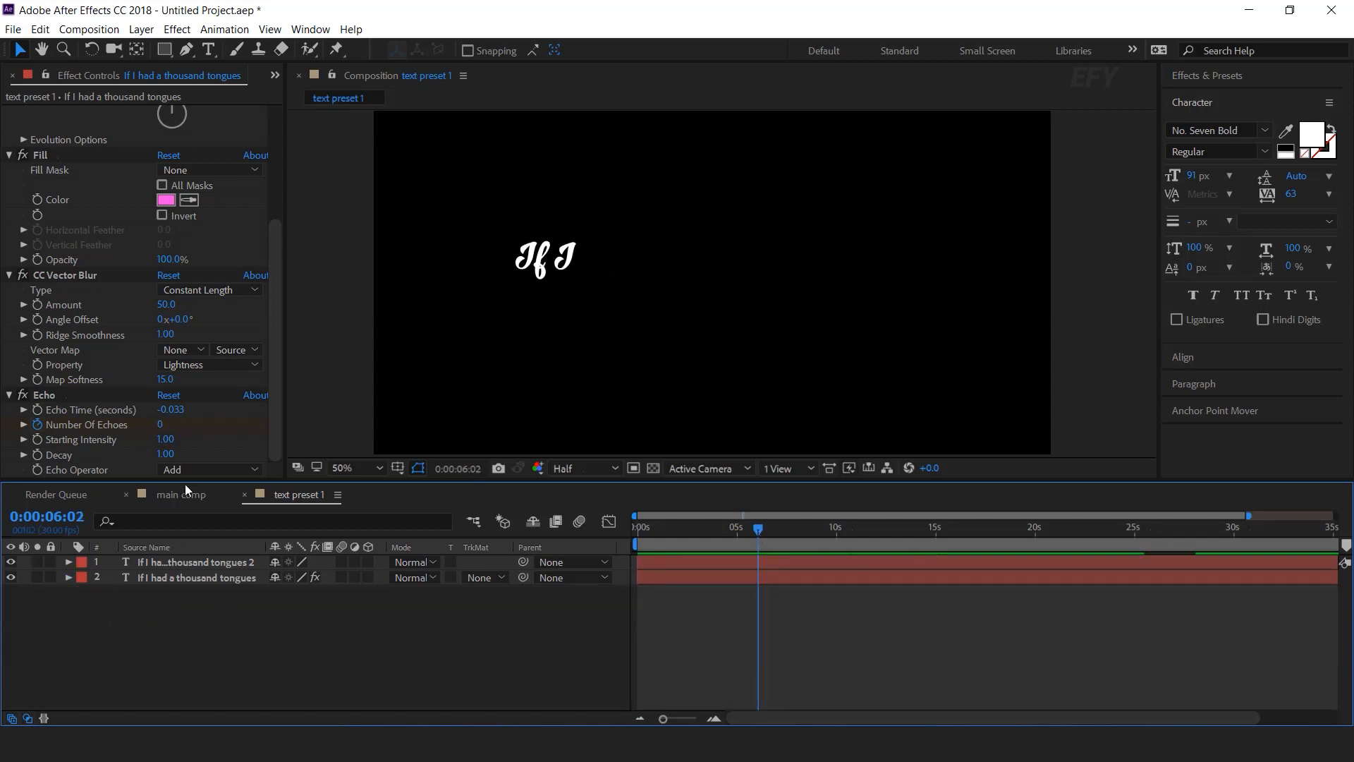
Step: Add the text preset 1 composition as the top layer of main comp
click(181, 494)
click(51, 76)
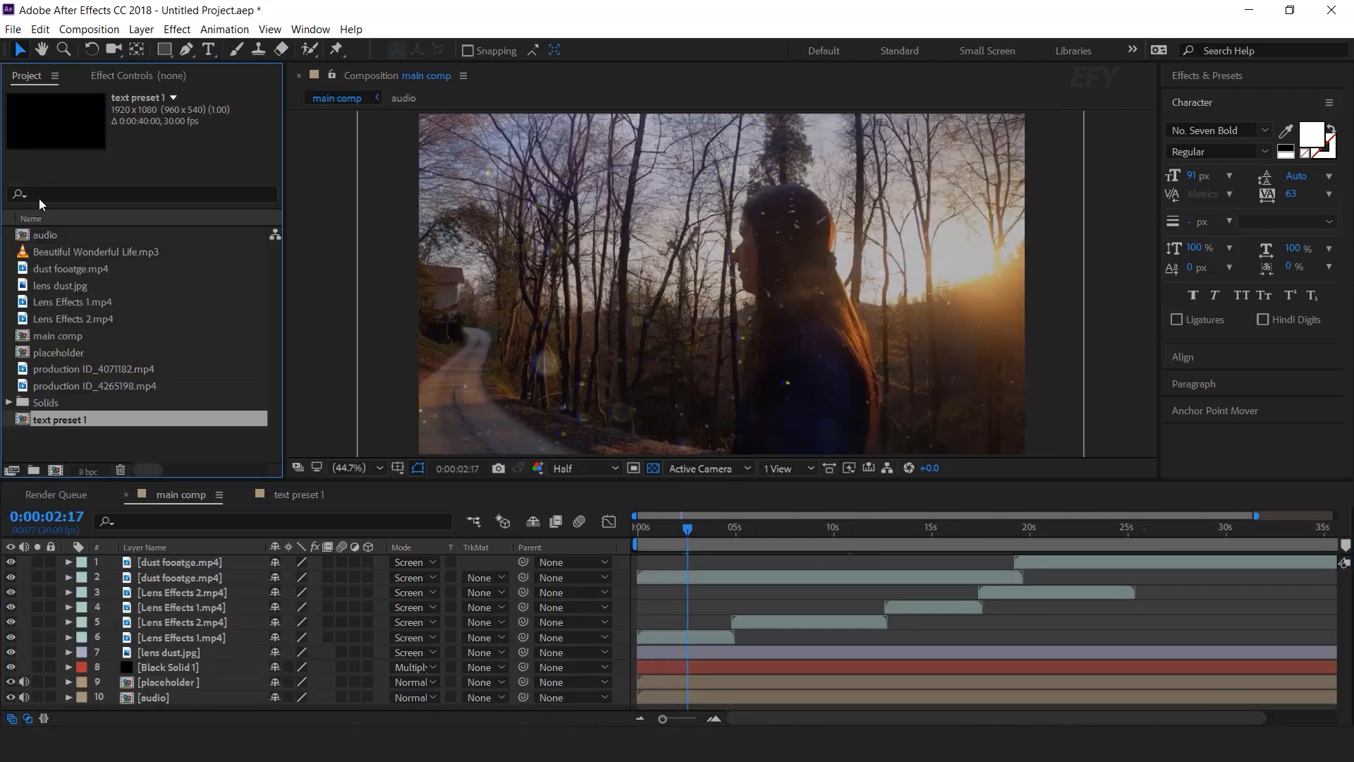
click(68, 447)
click(37, 422)
drag(205, 553, 205, 560)
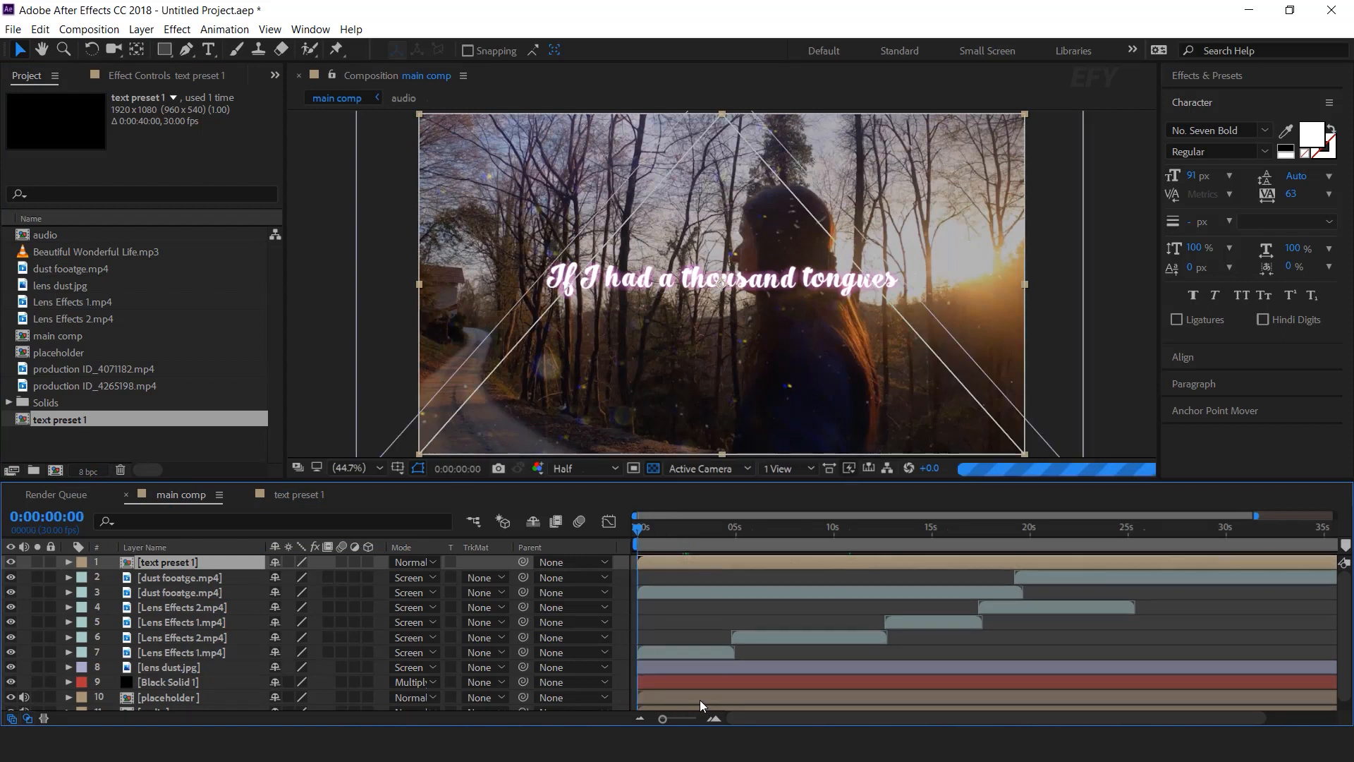
Step: Play main comp from the beginning to check the lyric timing against the music, and stop at 0:00:04:19
scroll(699, 700, down, 1)
key(Home)
click(213, 701)
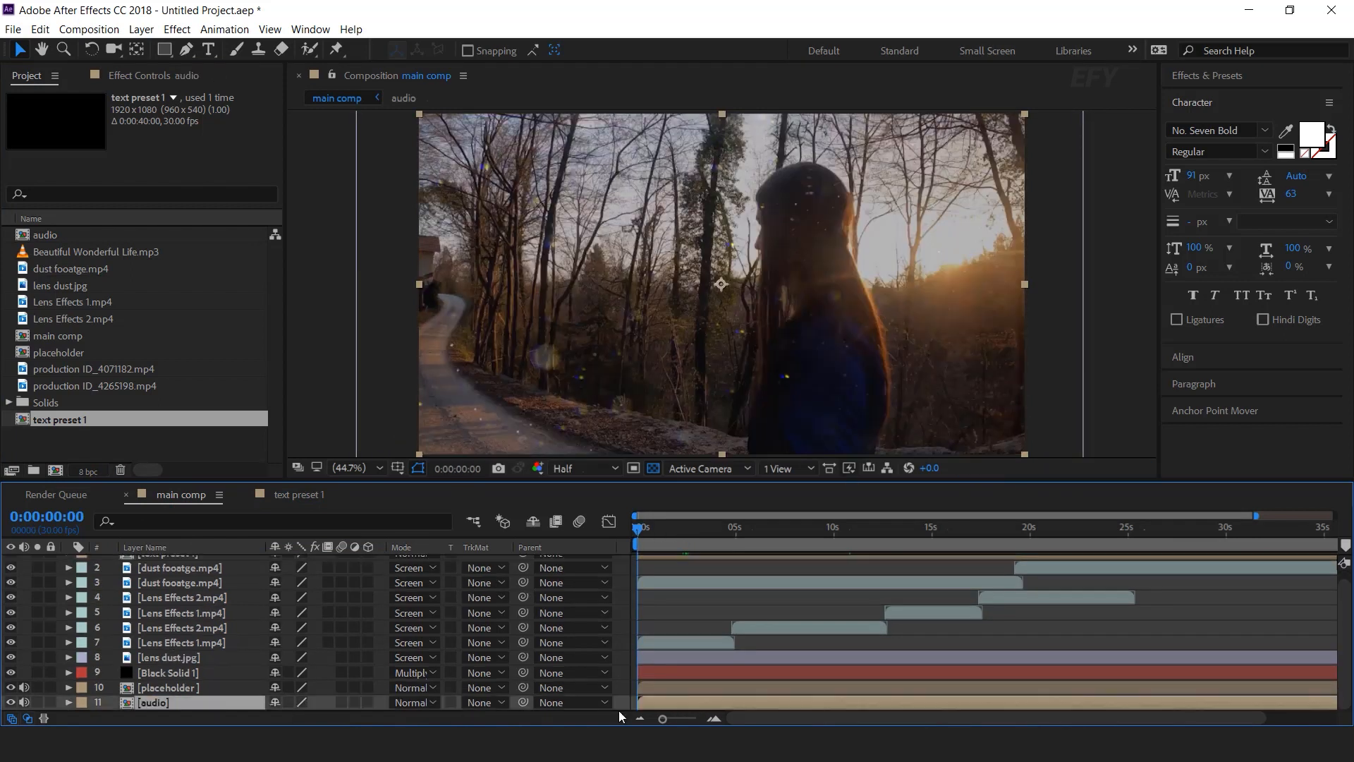
scroll(718, 631, up, 1)
key(space)
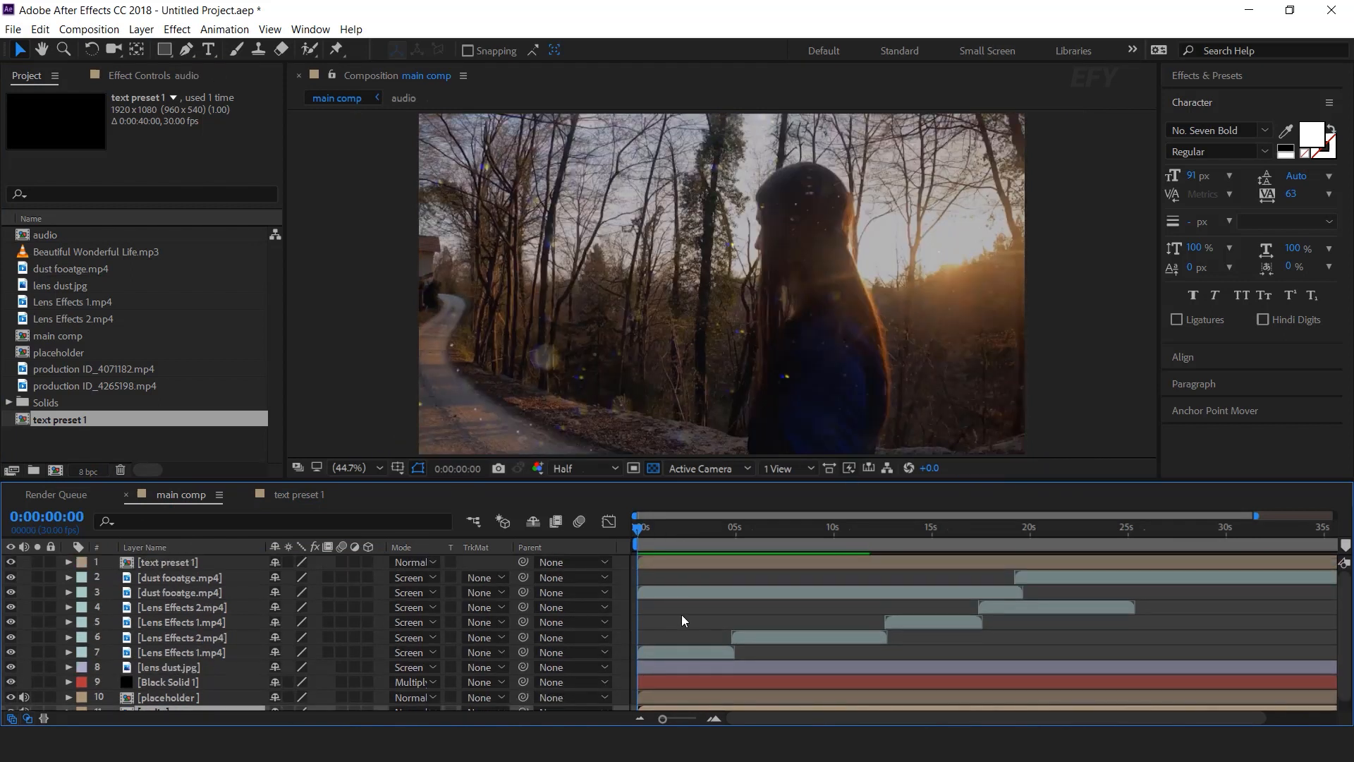
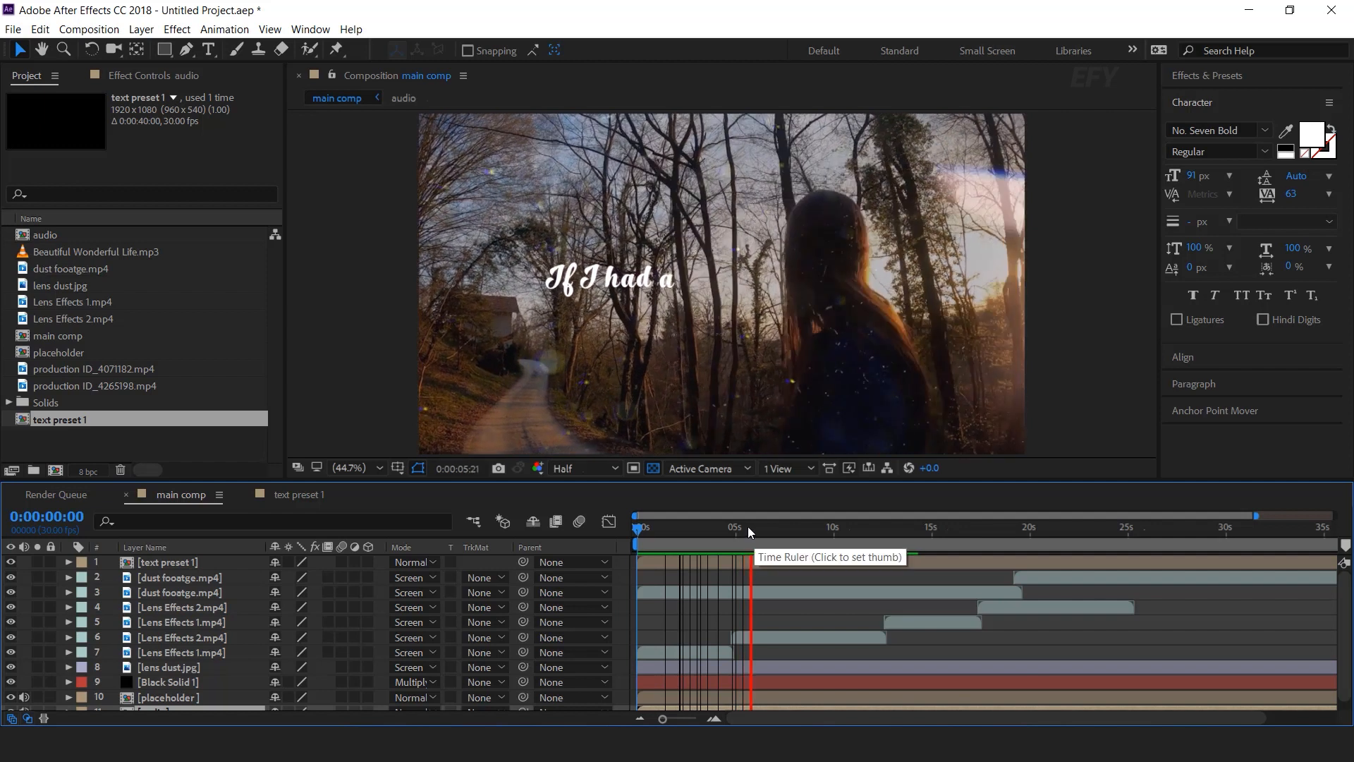
click(728, 531)
click(753, 557)
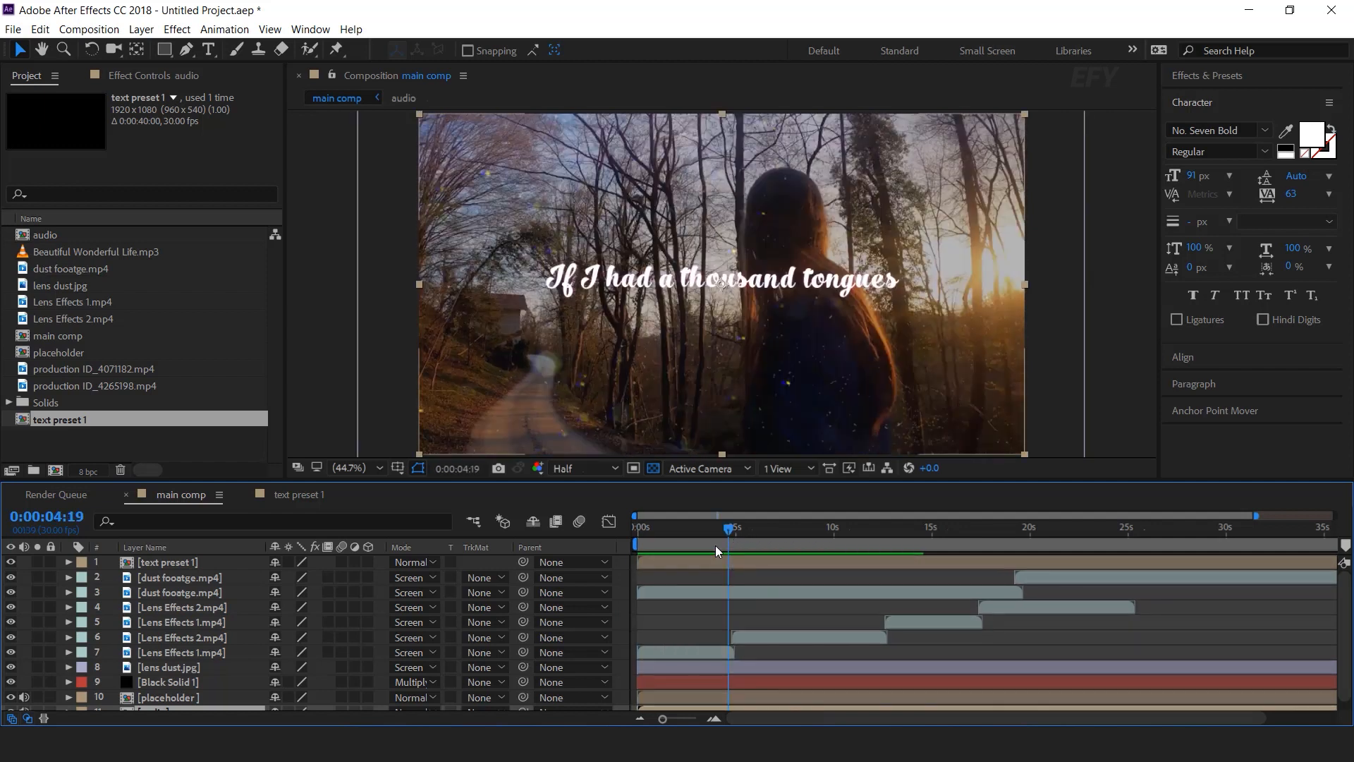
Step: In text preset 1, shift both layers' Offset keyframes and the final Number Of Echoes and Opacity keyframes earlier, ending at about 5 seconds
click(292, 495)
click(763, 569)
shift+click(760, 579)
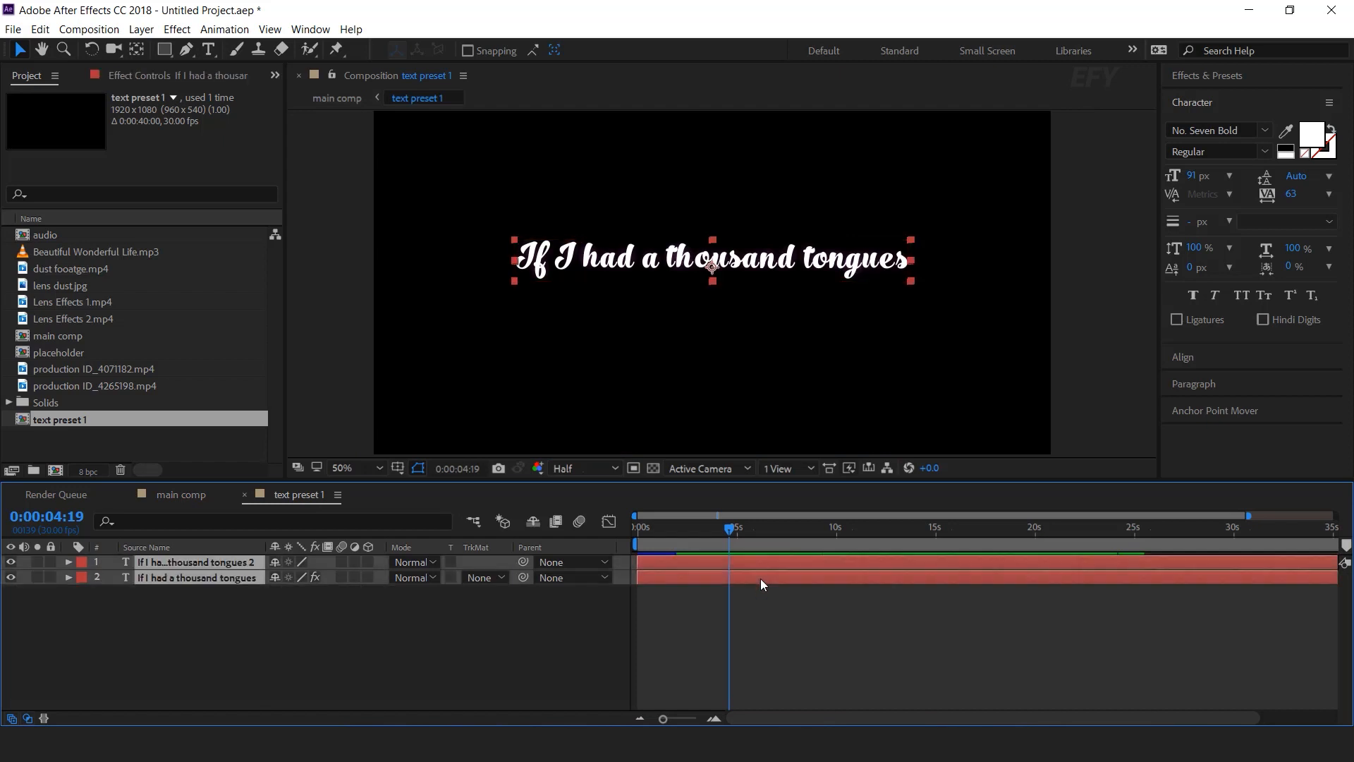
key(u)
drag(848, 590, 715, 703)
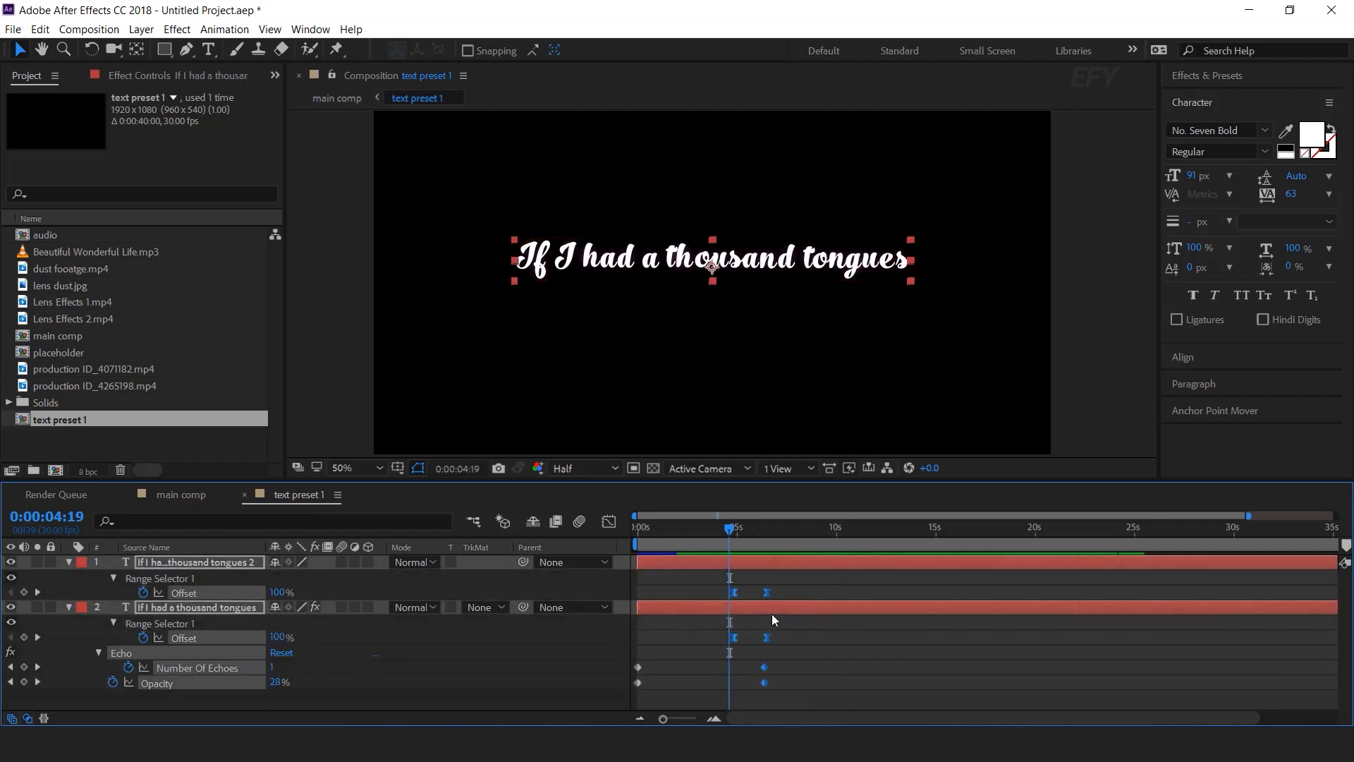
drag(768, 598, 734, 601)
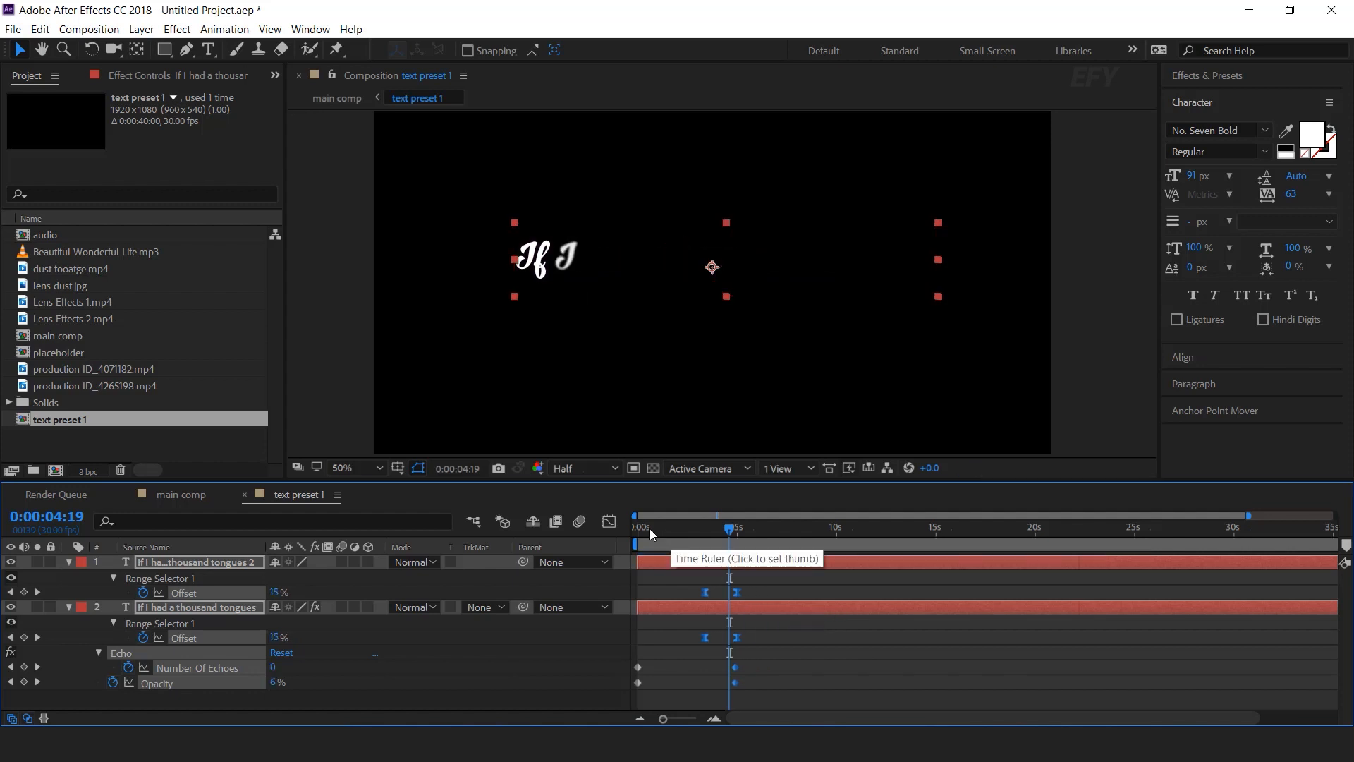
Step: Play main comp from 0:00:00:00 to check the retimed lyric text
click(200, 496)
drag(722, 530, 604, 540)
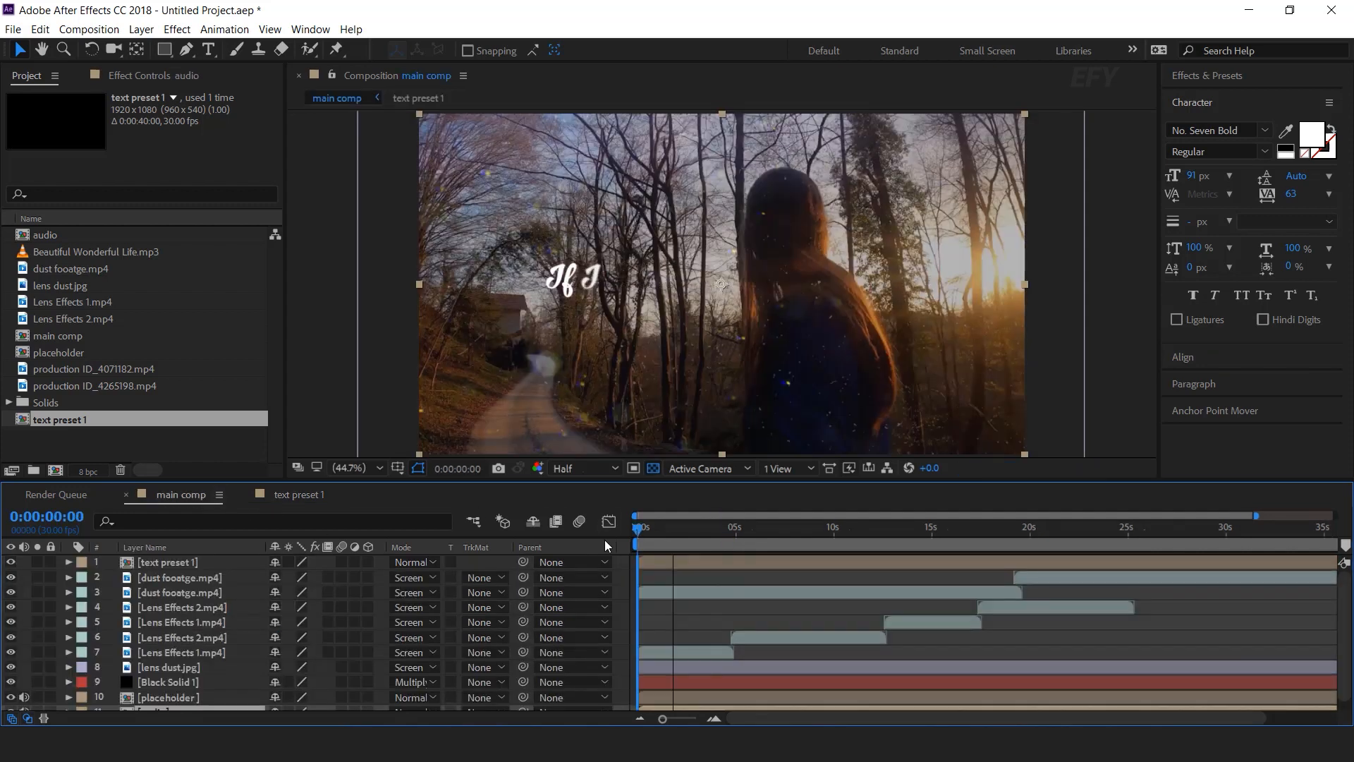
key(space)
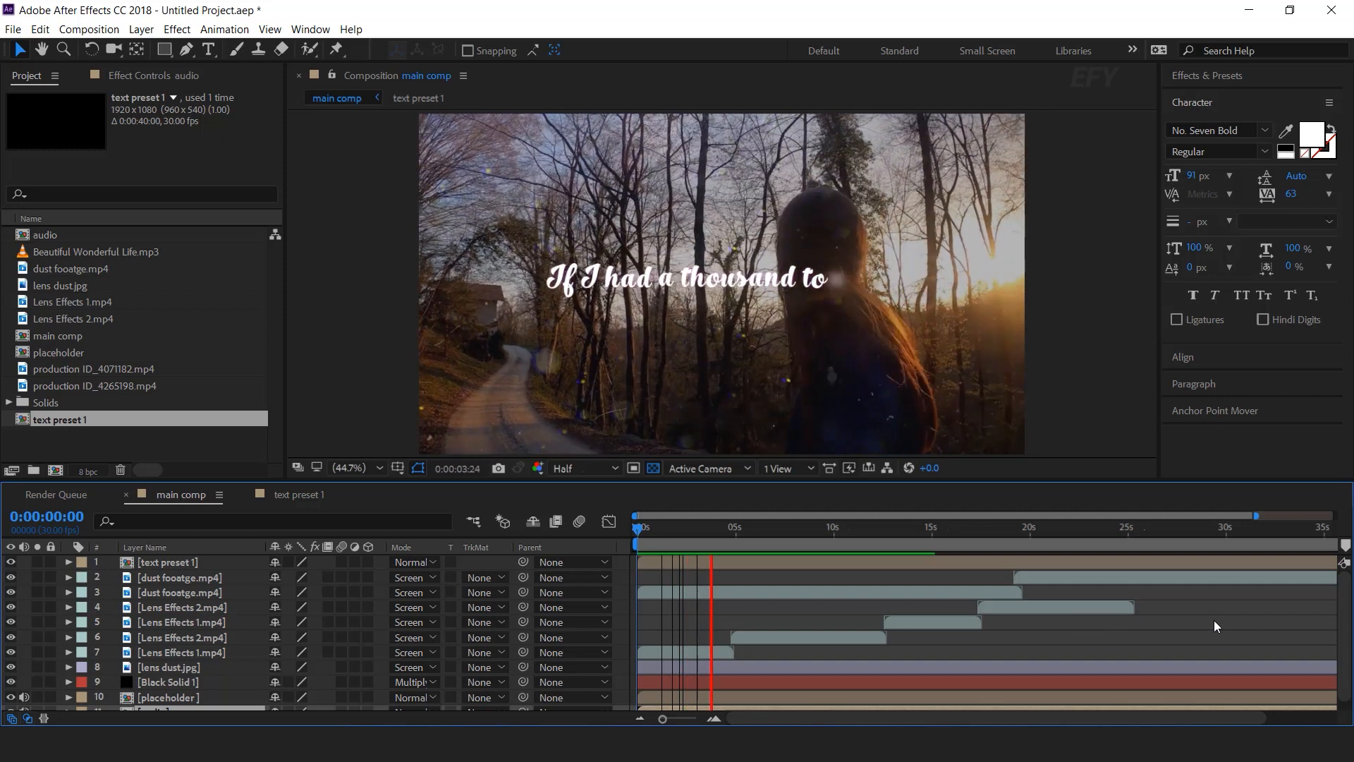
Step: Duplicate the text preset 1 layer in main comp and start the copy at 0:00:04:28
drag(729, 529, 734, 532)
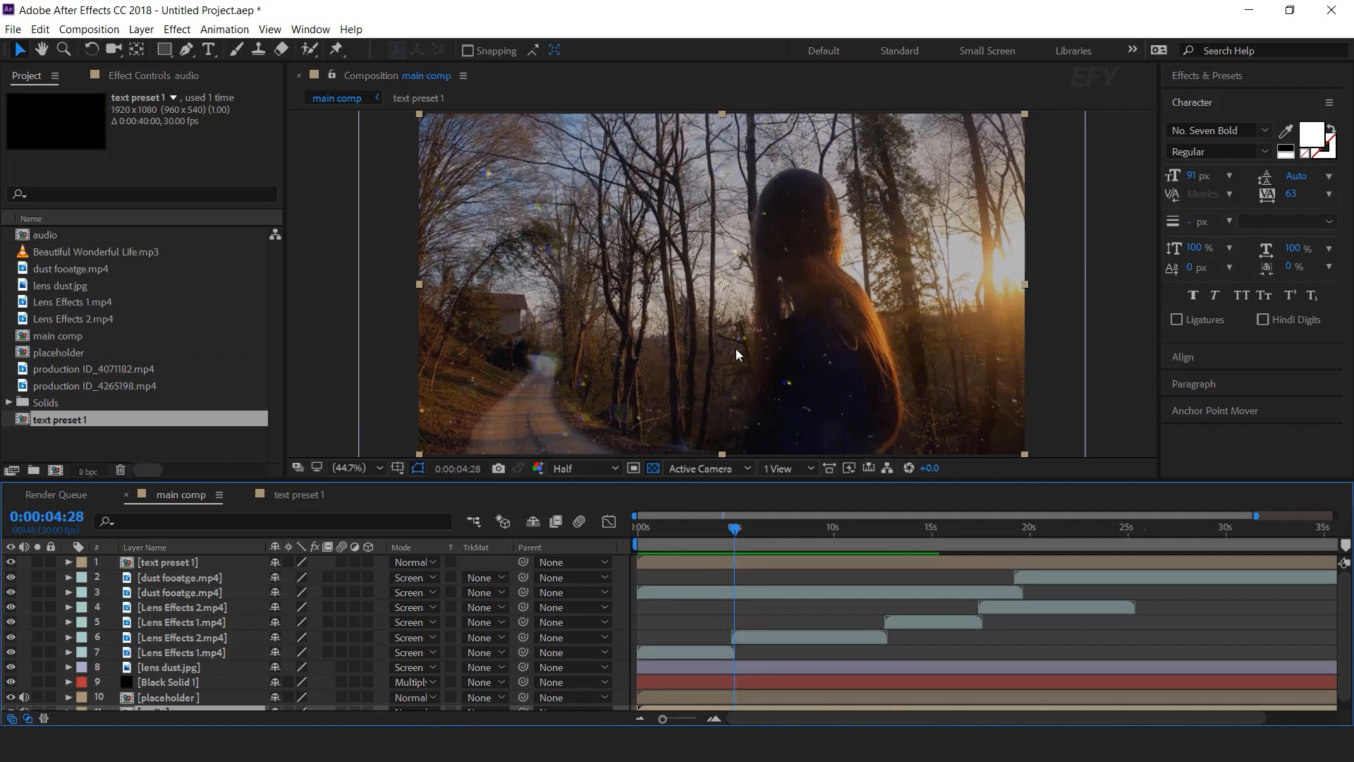
click(138, 568)
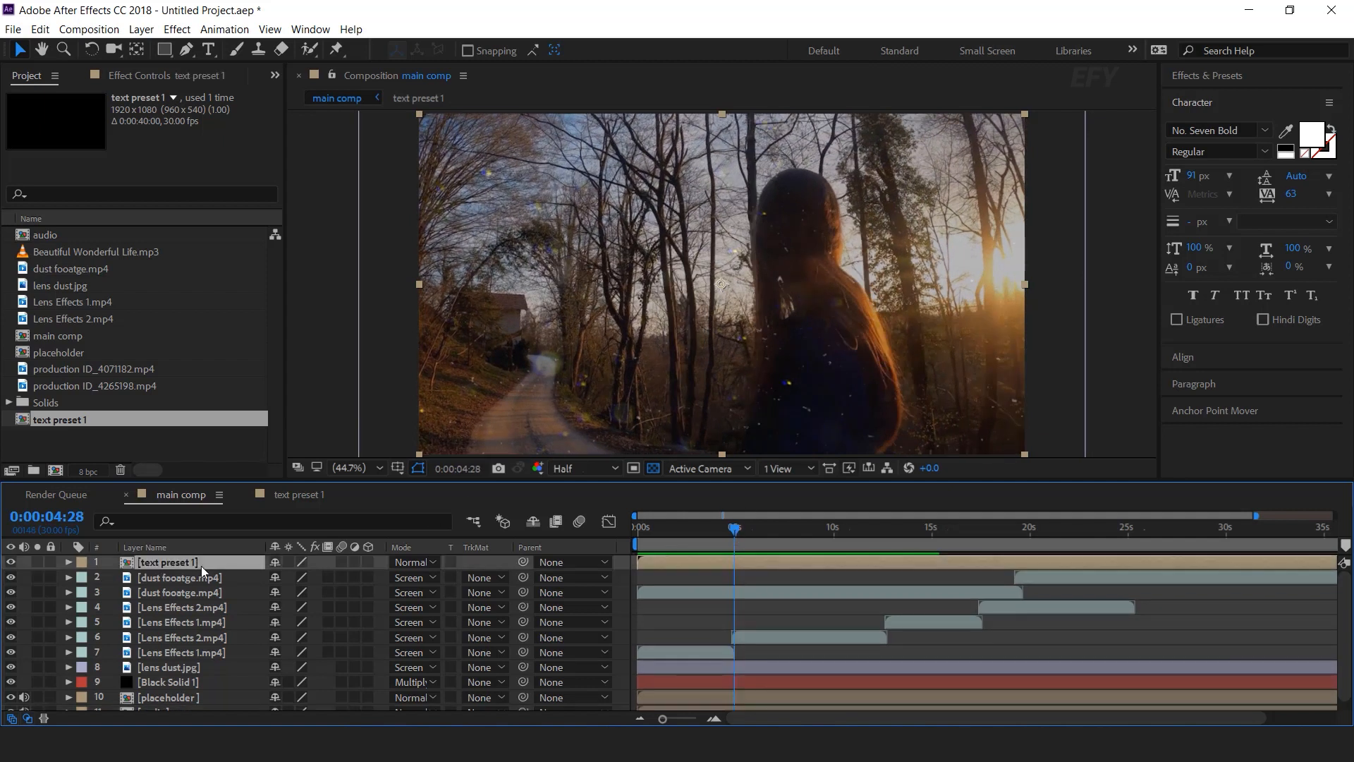
key(ctrl+d)
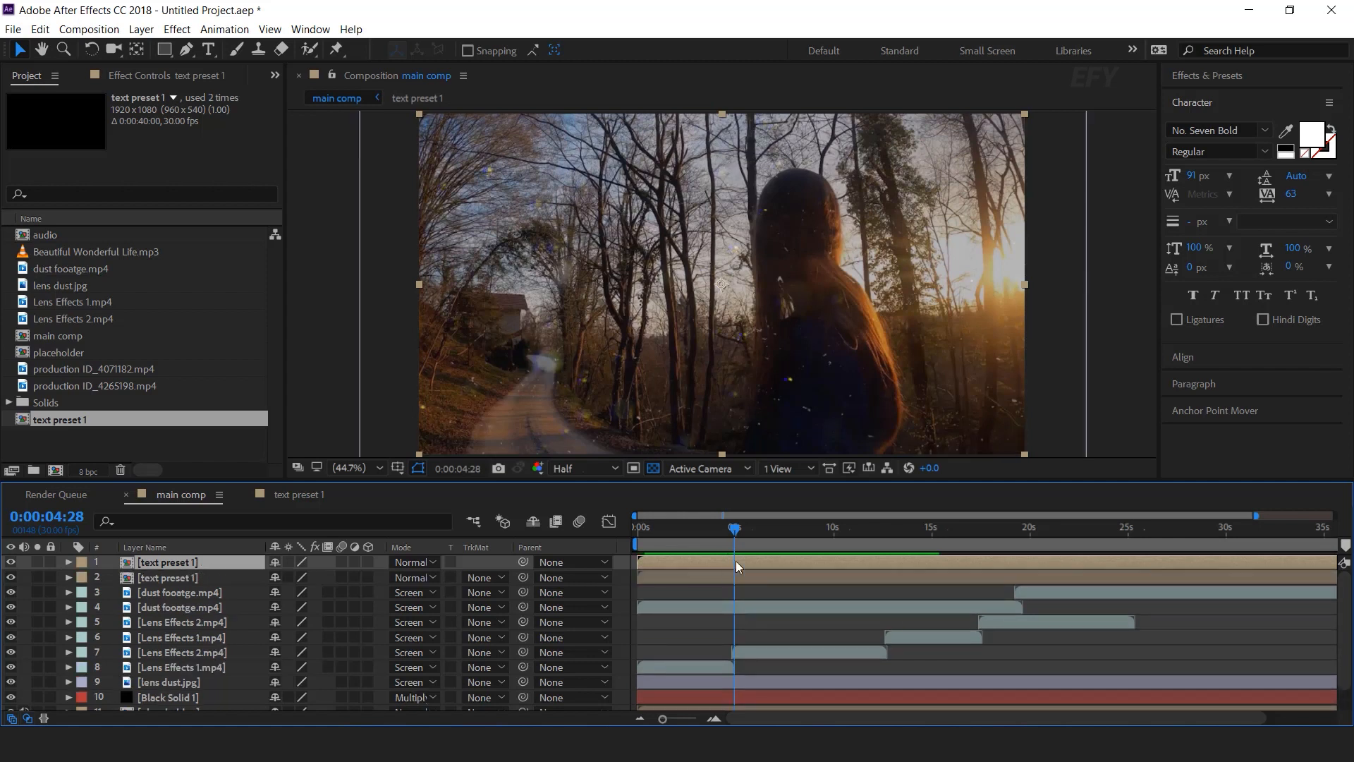
key(bracketleft)
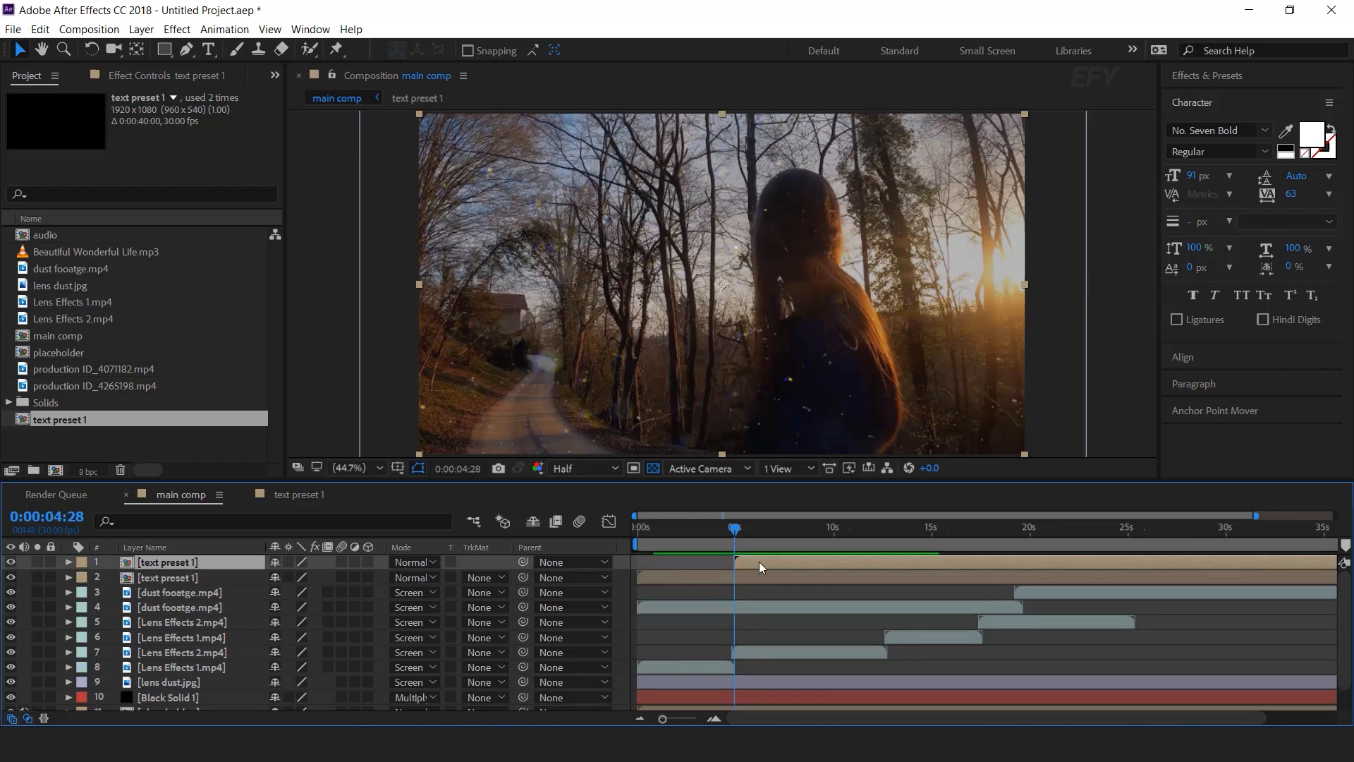
Step: Duplicate the text preset 1 composition in the project and replace main comp's top layer with text preset 2
click(103, 440)
click(75, 420)
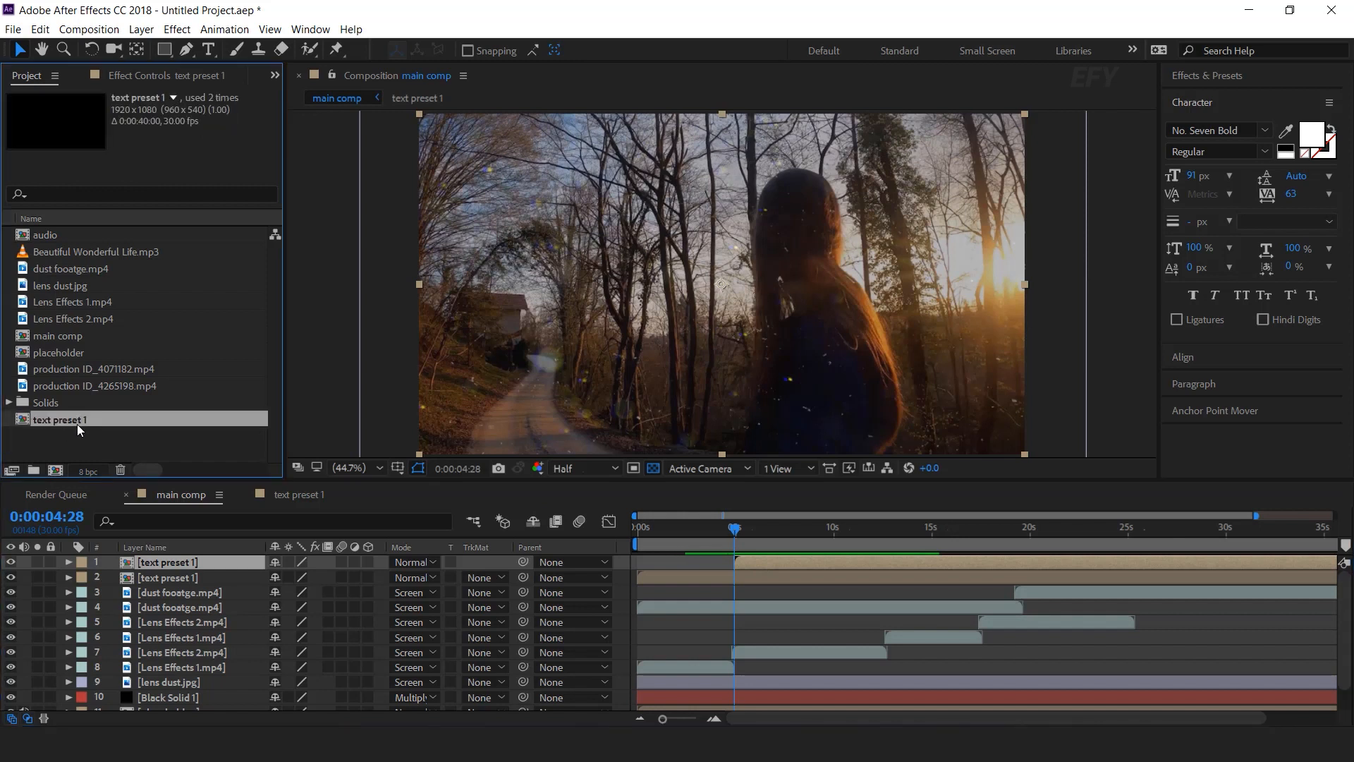
key(ctrl+d)
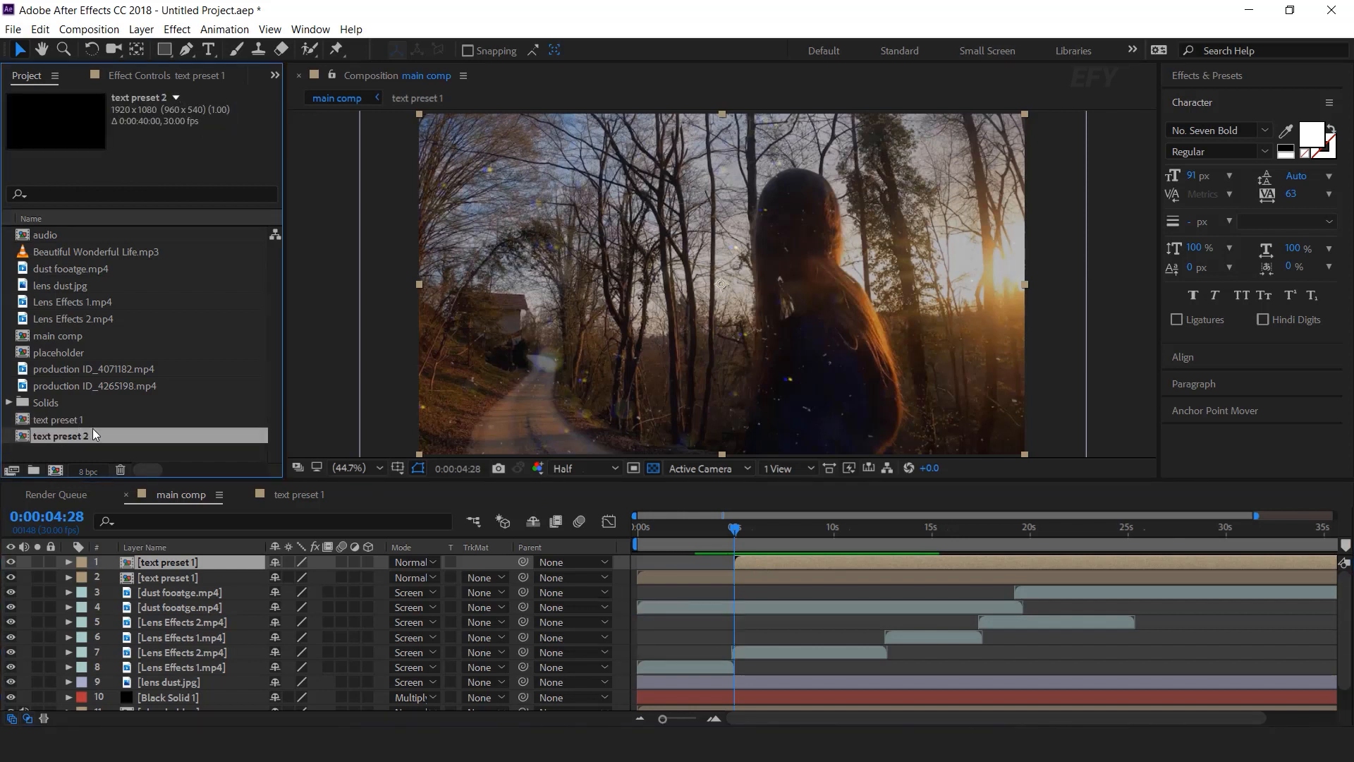
drag(70, 435, 216, 565)
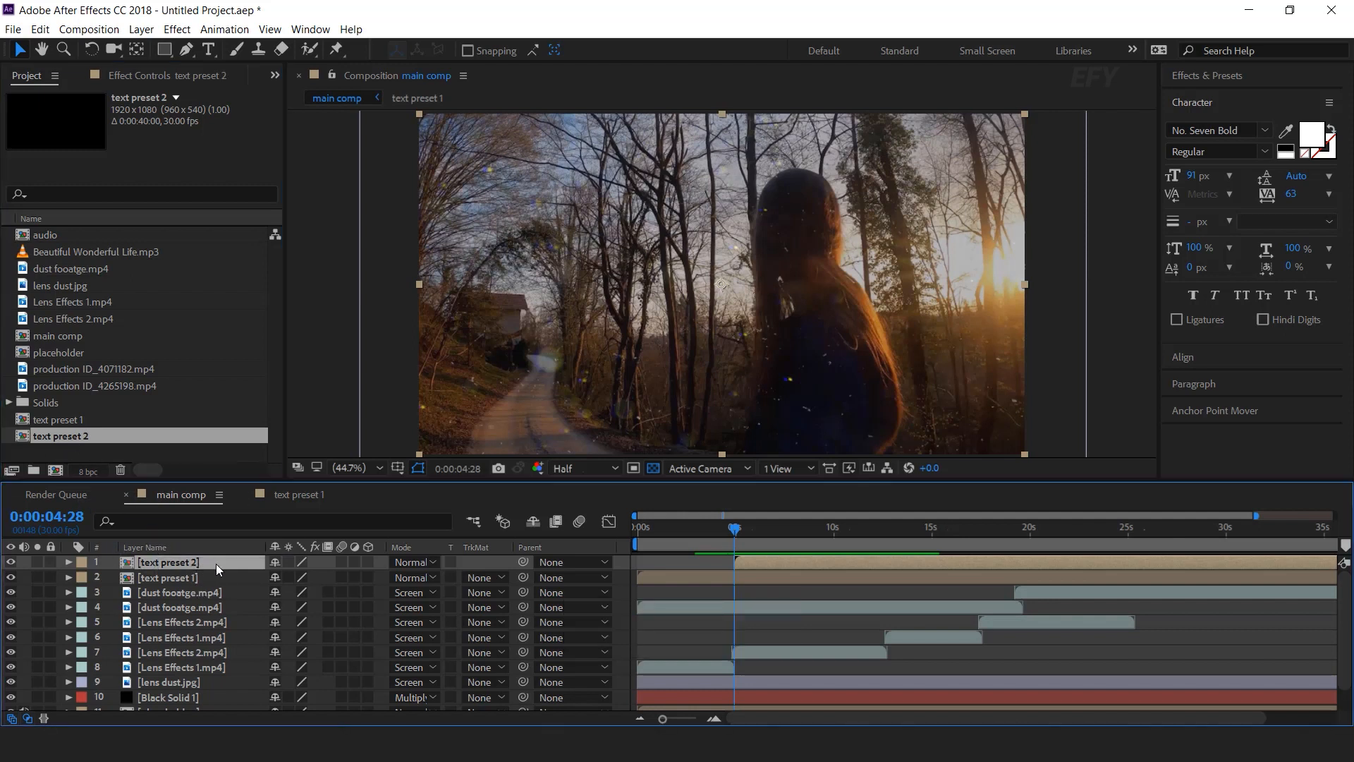
Step: Open text preset 2 at 0:00:01:22, switch to Notepad and copy the line "I would sing with every one" from lyrics.txt
double_click(768, 565)
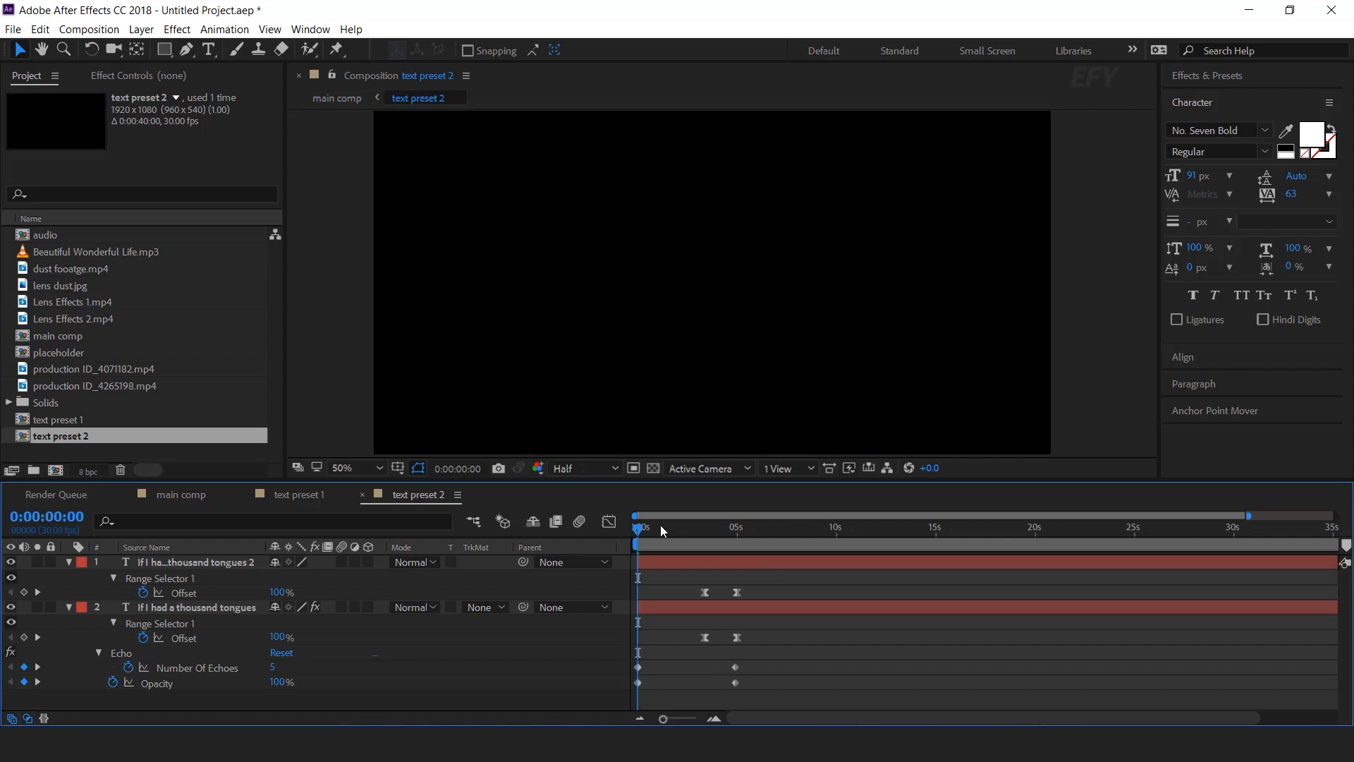
drag(654, 533, 672, 527)
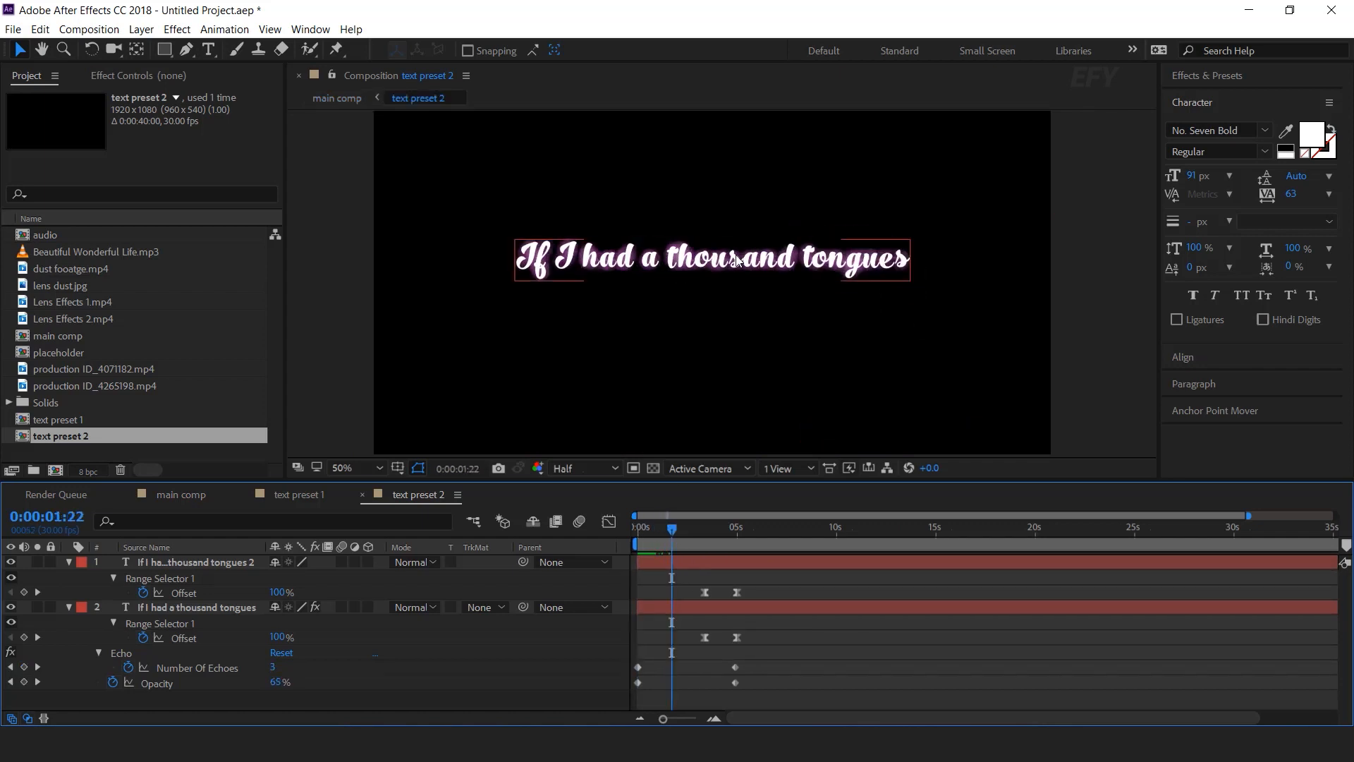
click(753, 745)
click(697, 694)
click(319, 188)
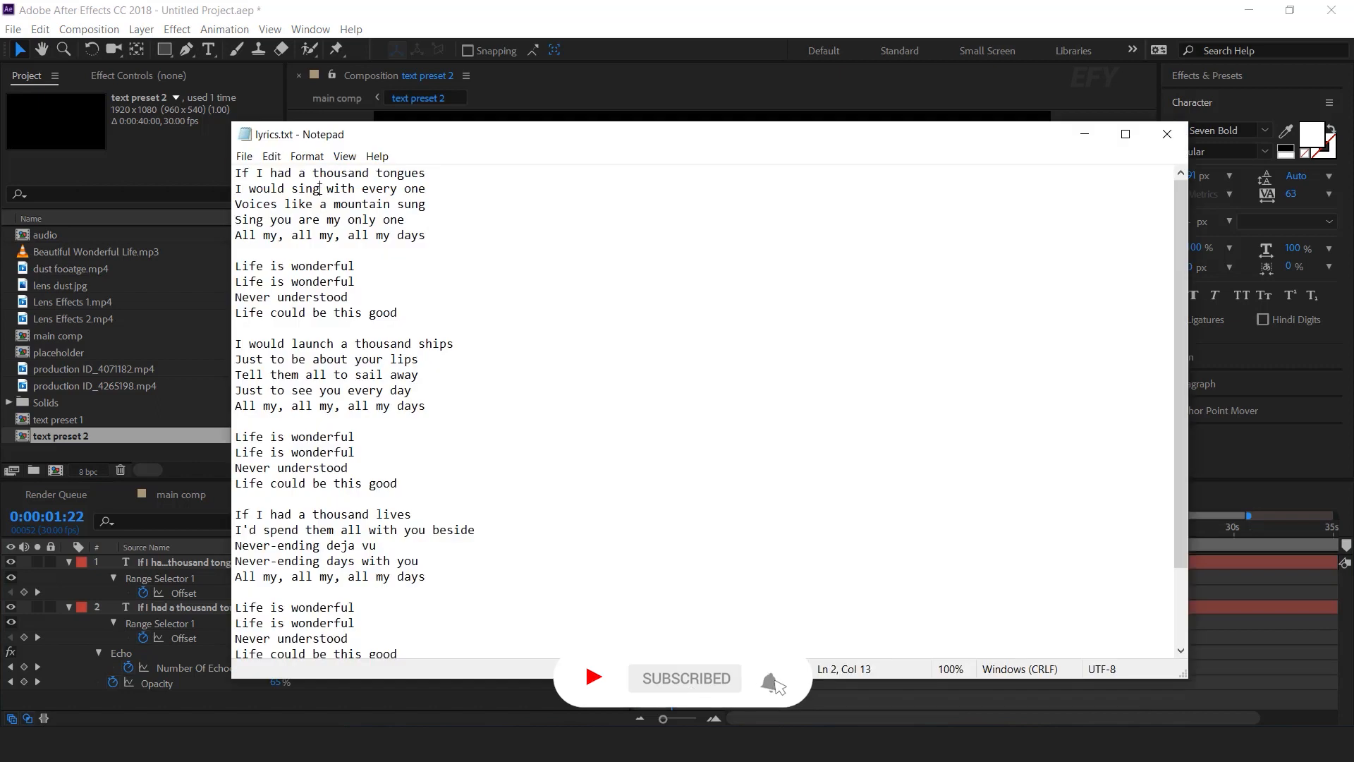
drag(441, 183, 213, 193)
key(ctrl+c)
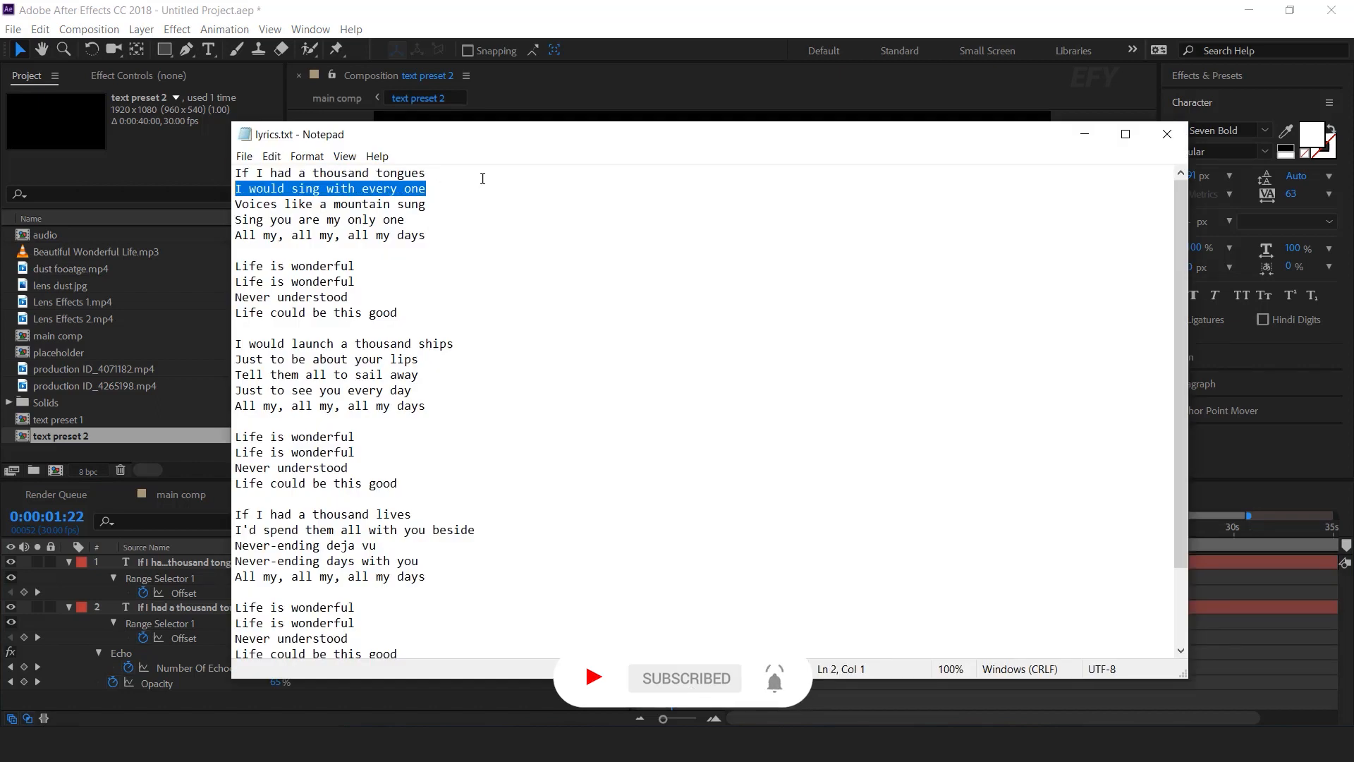
Step: Return to After Effects and replace the text of both text preset 2 layers with "I would sing with every one"
click(1085, 134)
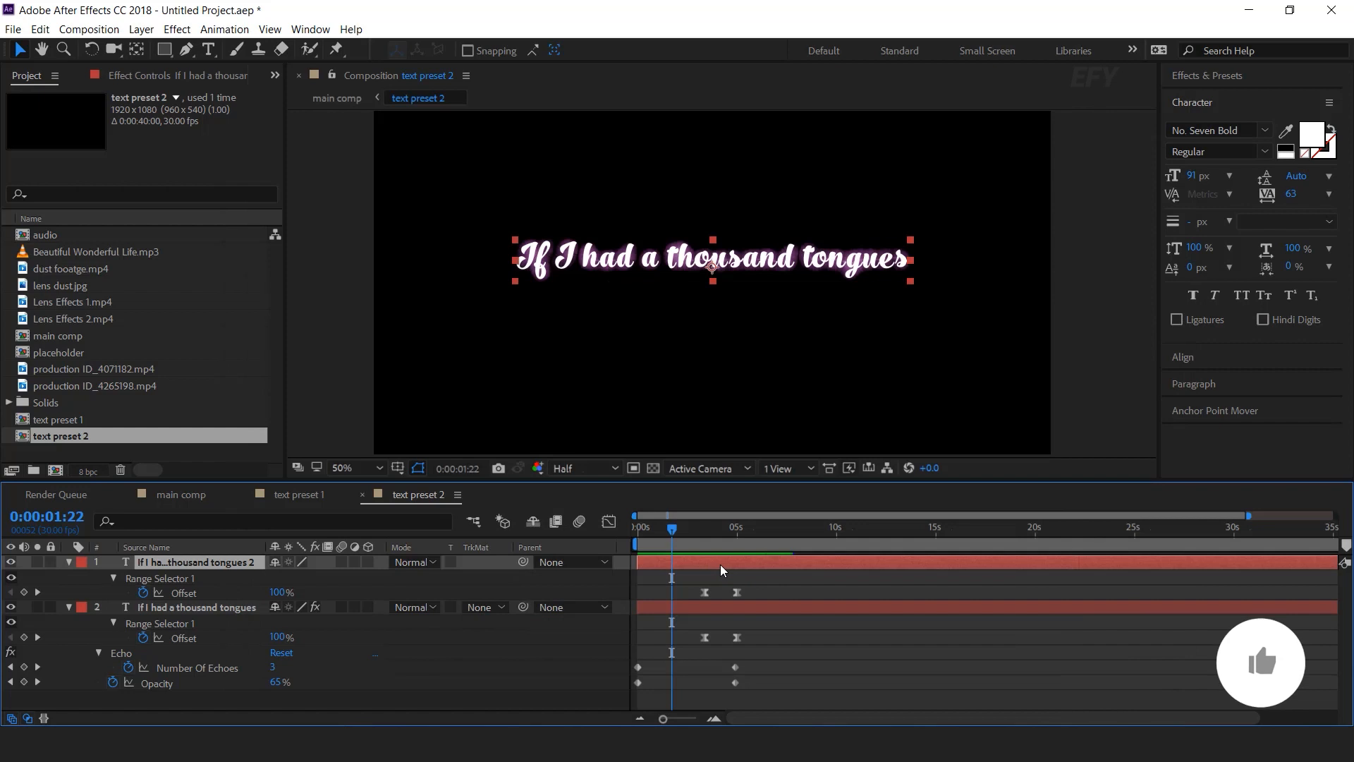
key(ctrl+v)
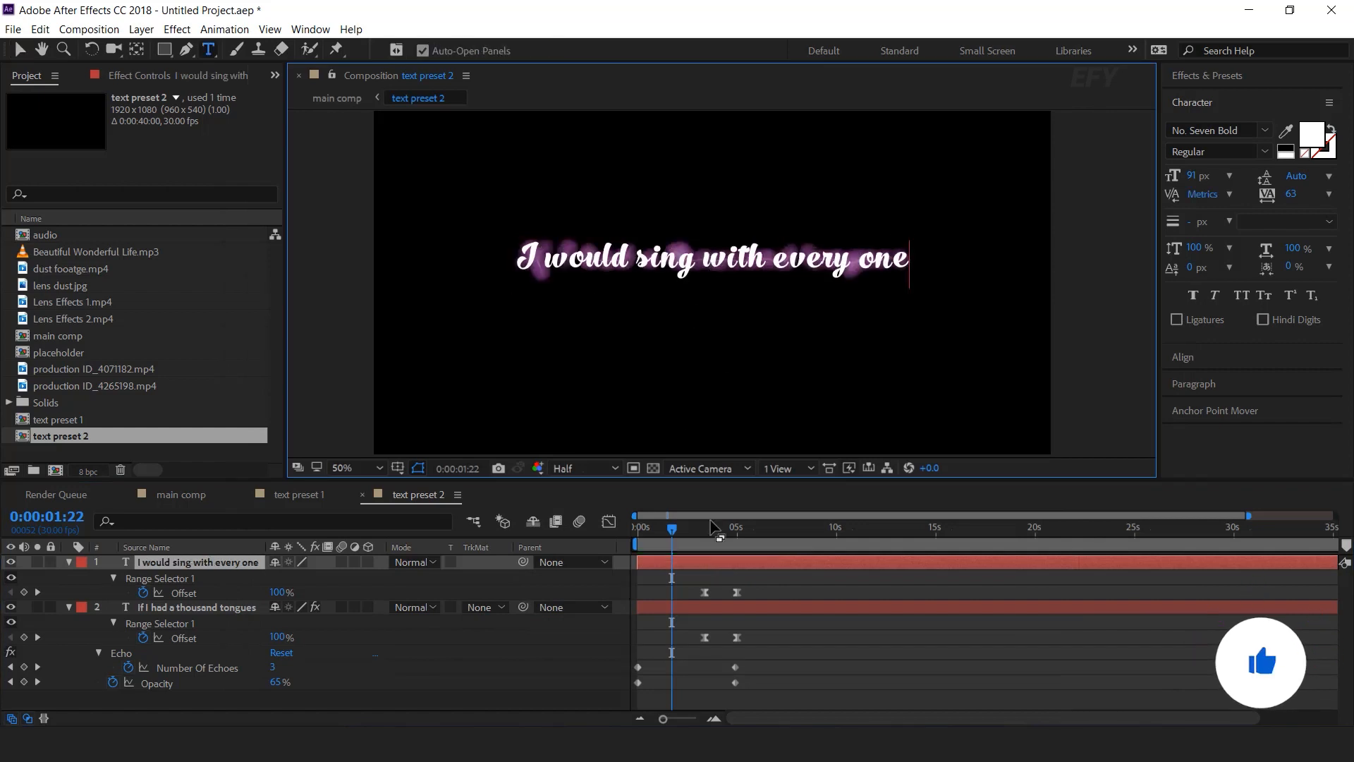
click(726, 611)
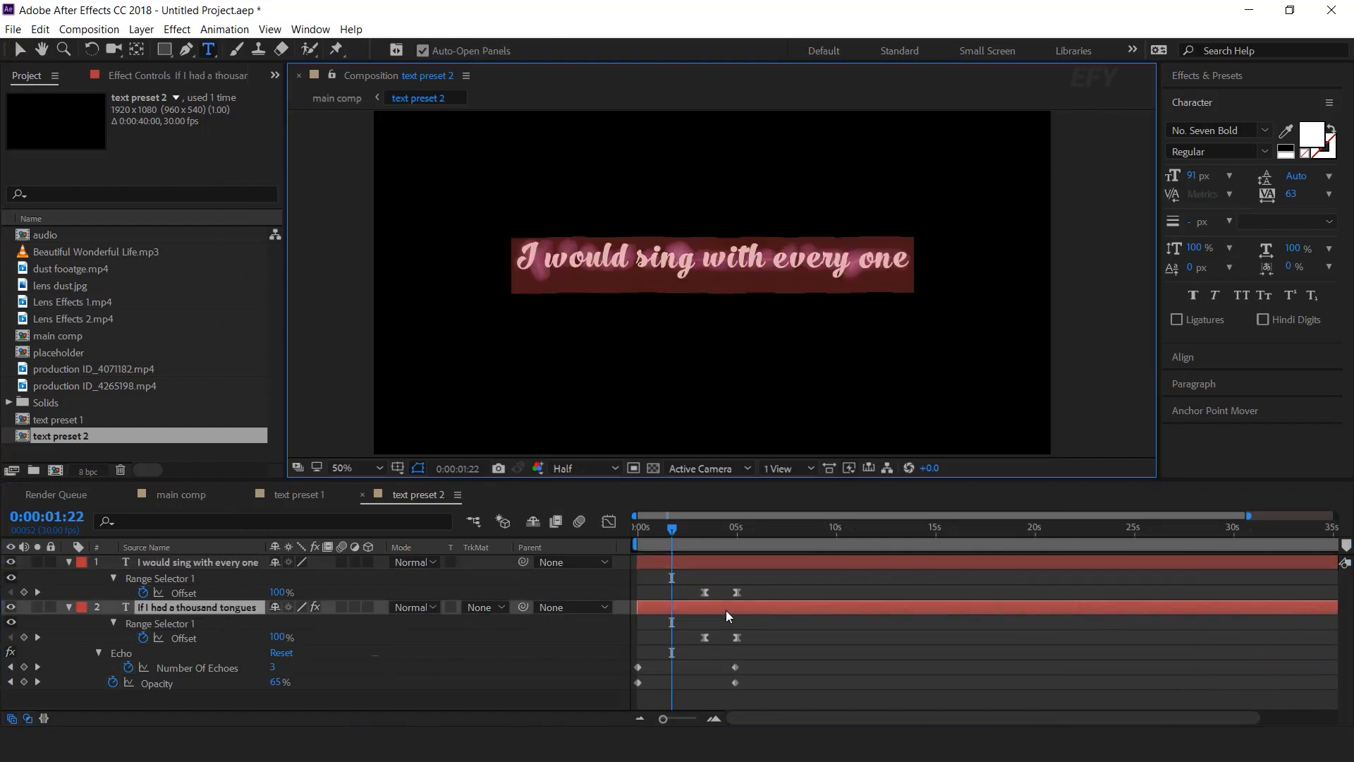
key(ctrl+v)
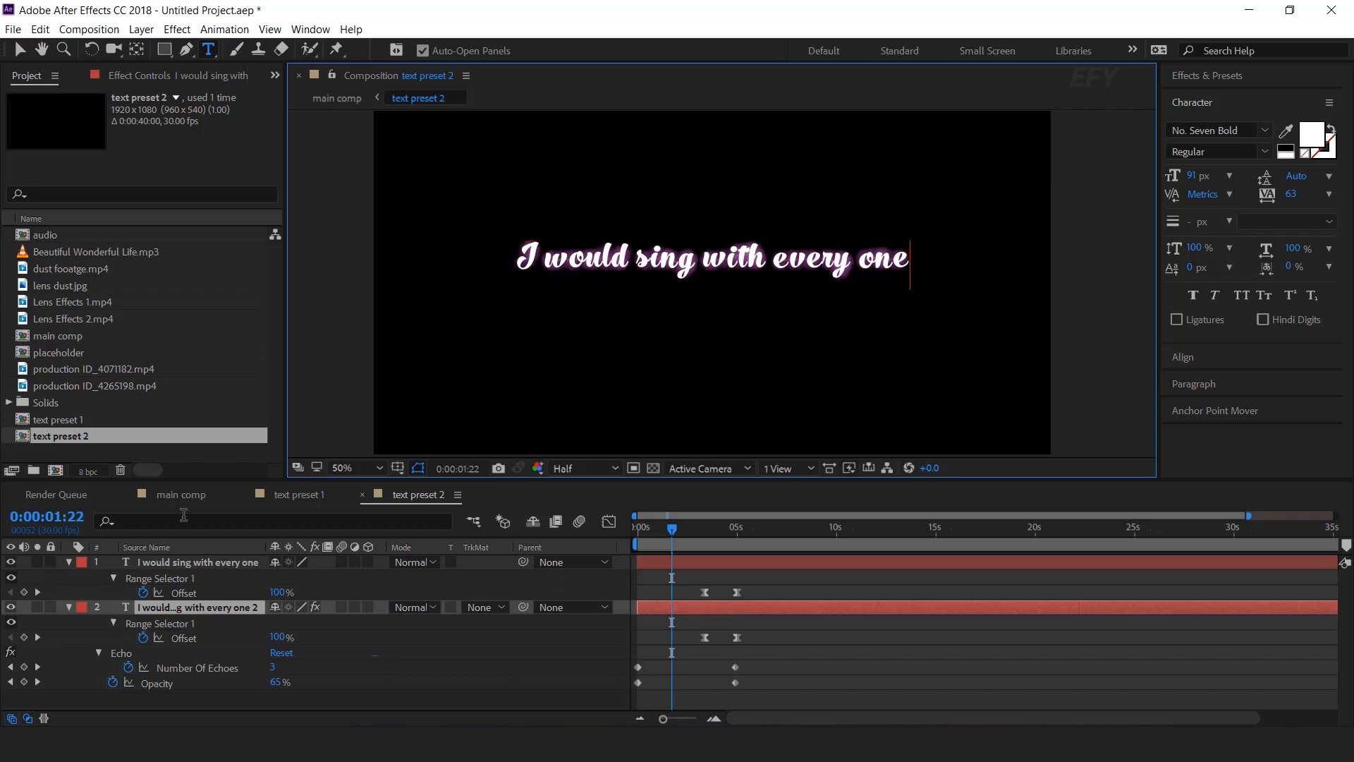
Step: Preview main comp from the start and move the text preset 2 layer earlier, starting at about 0:00:04:06
click(175, 493)
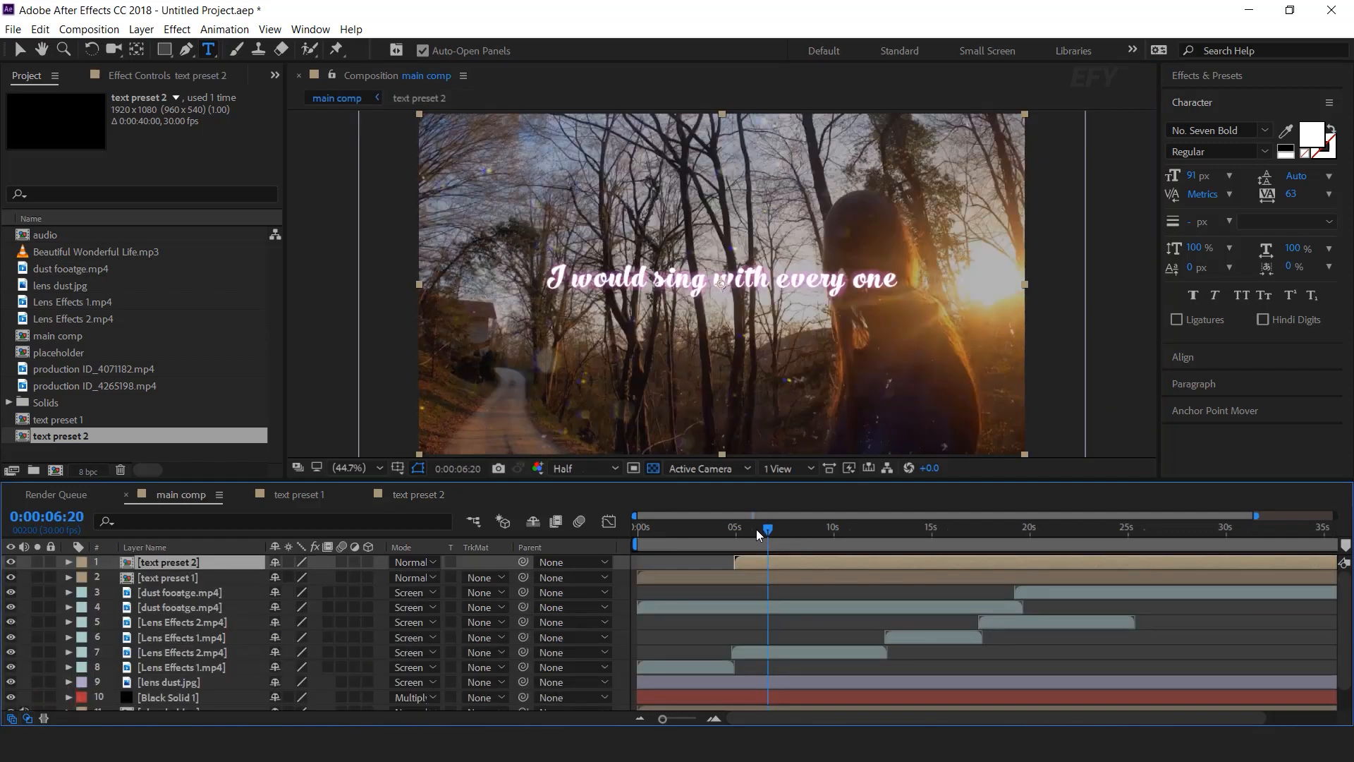
drag(756, 529, 560, 529)
key(space)
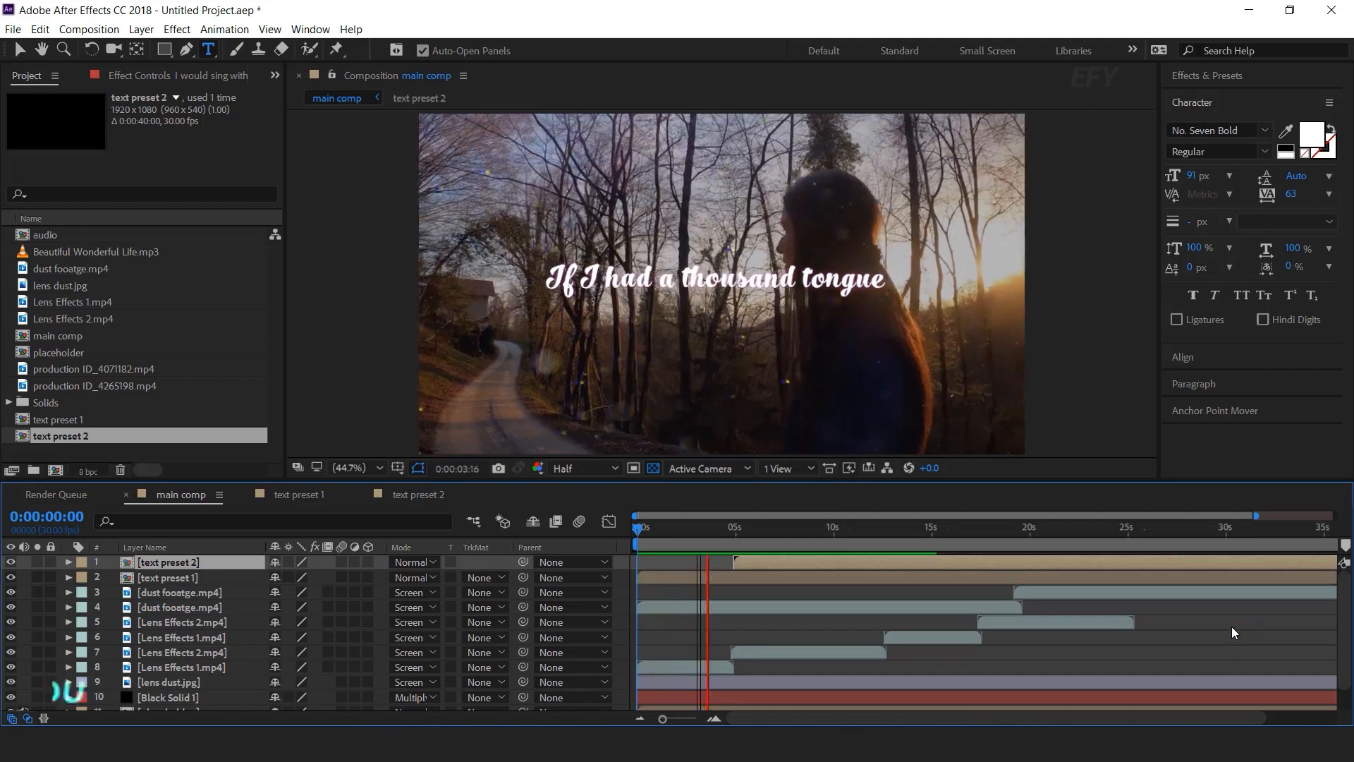
drag(706, 525, 756, 535)
key(equal)
drag(830, 561, 802, 561)
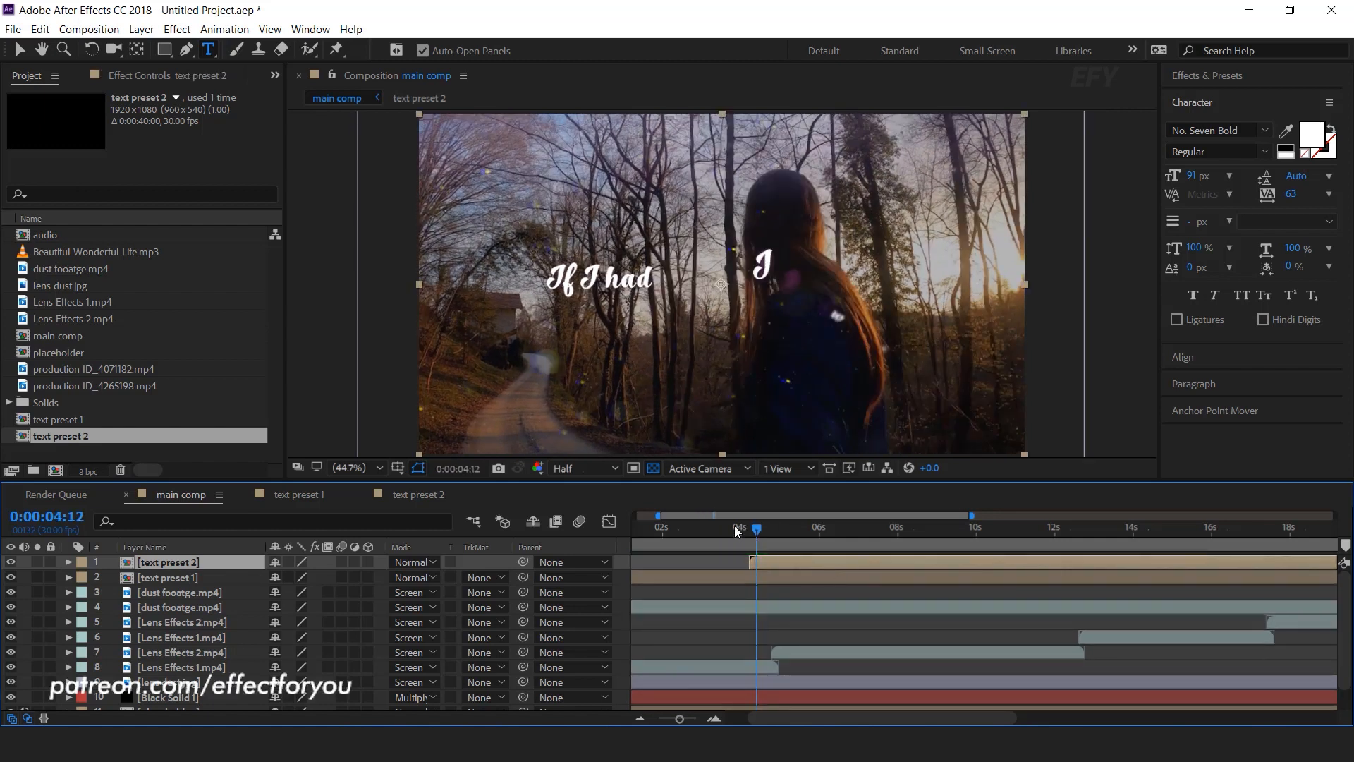
Step: Preview main comp from the beginning to check the transition from the first lyric line to the second
click(737, 530)
key(minus)
click(636, 535)
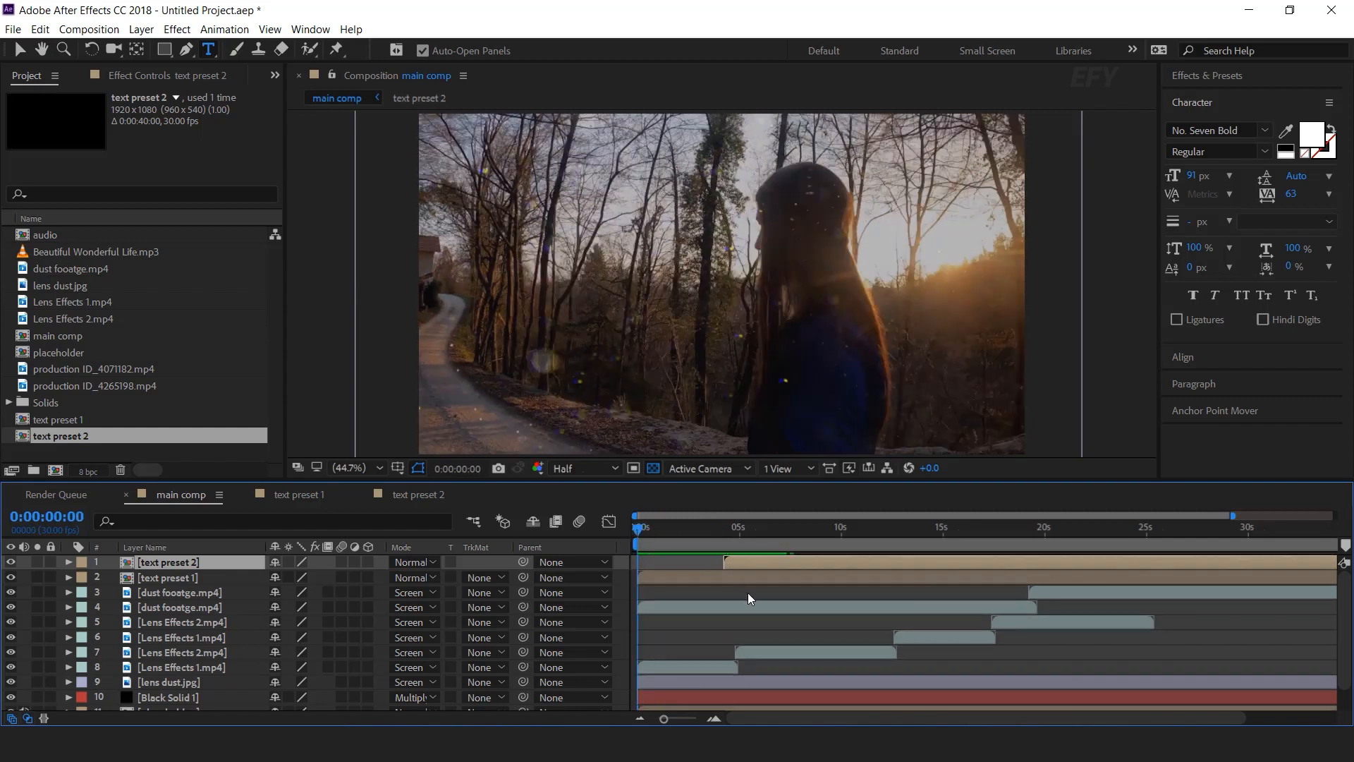
key(space)
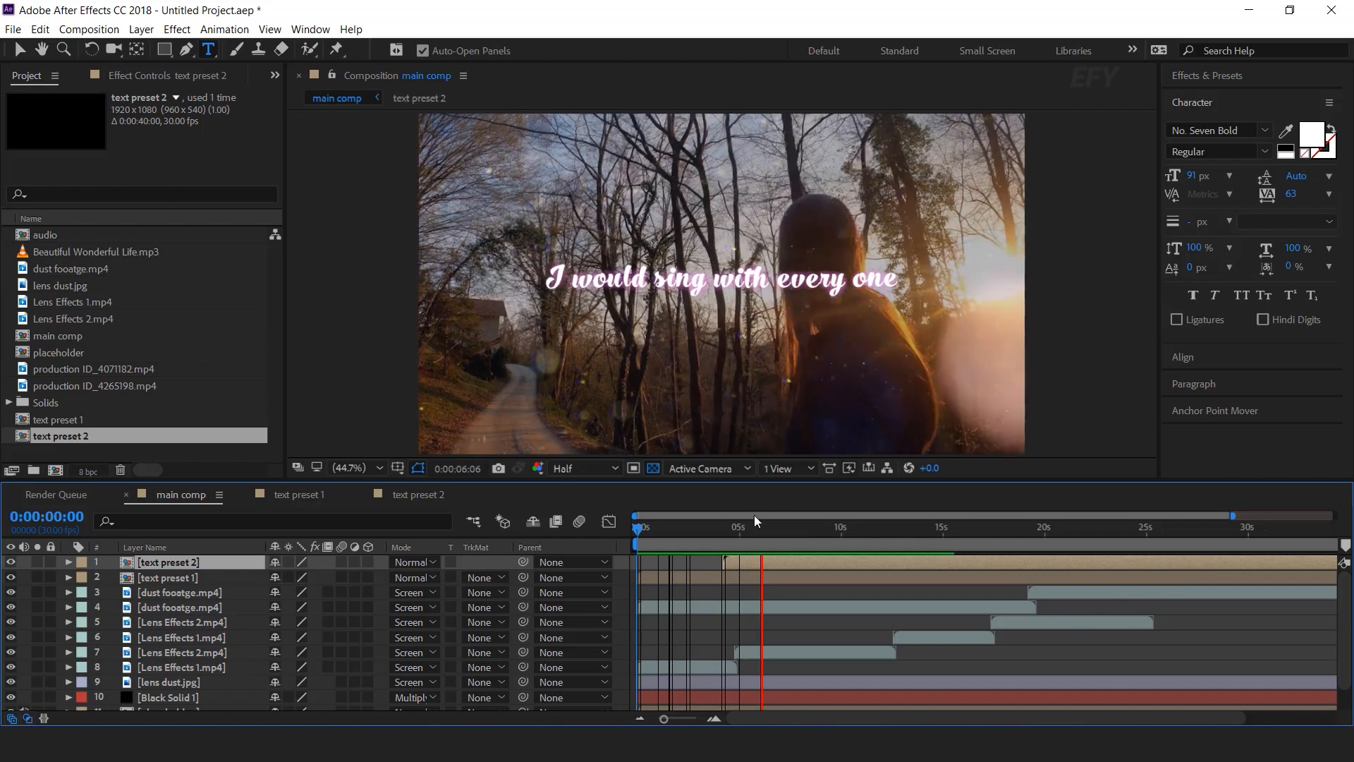
drag(777, 531, 802, 531)
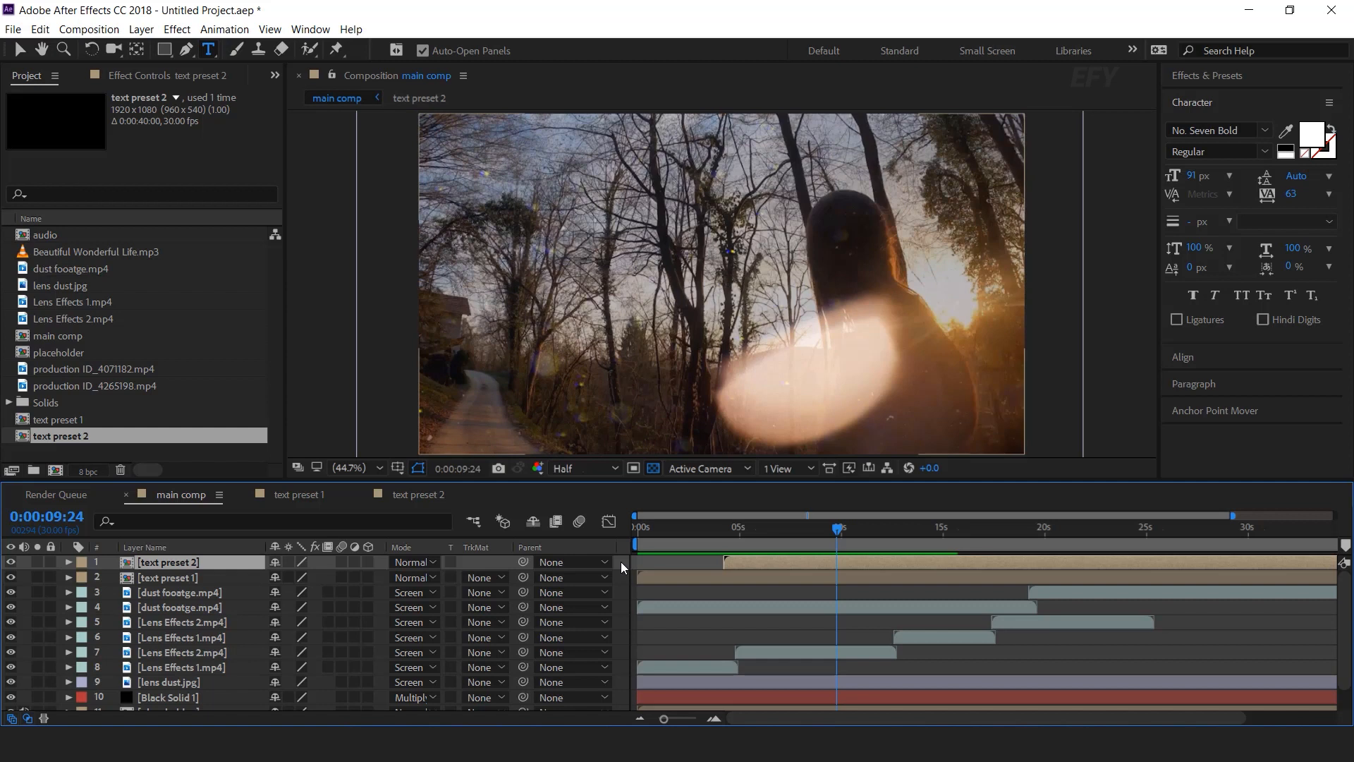
Step: Deselect all layers at 0:00:01:27 and draw a looping curved line beneath the lyric with the Pen tool
click(620, 561)
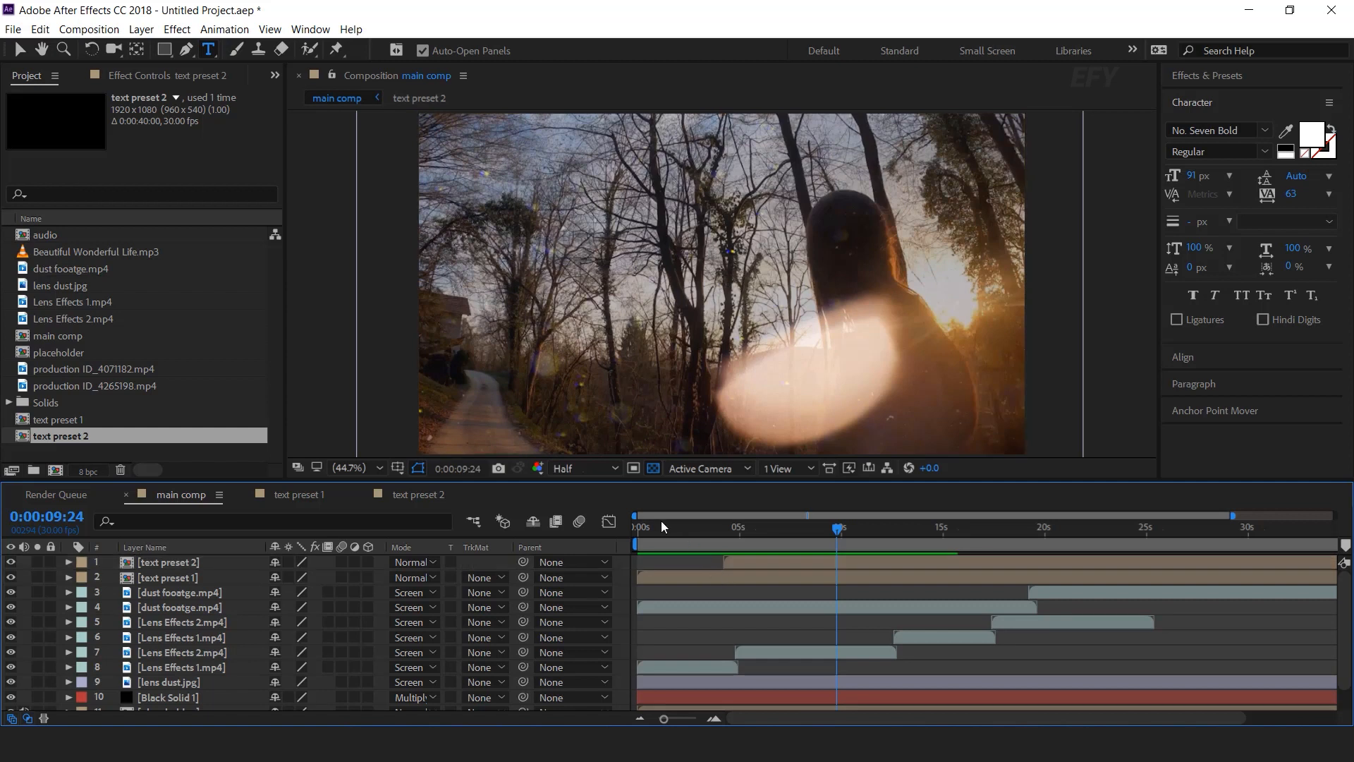
click(688, 531)
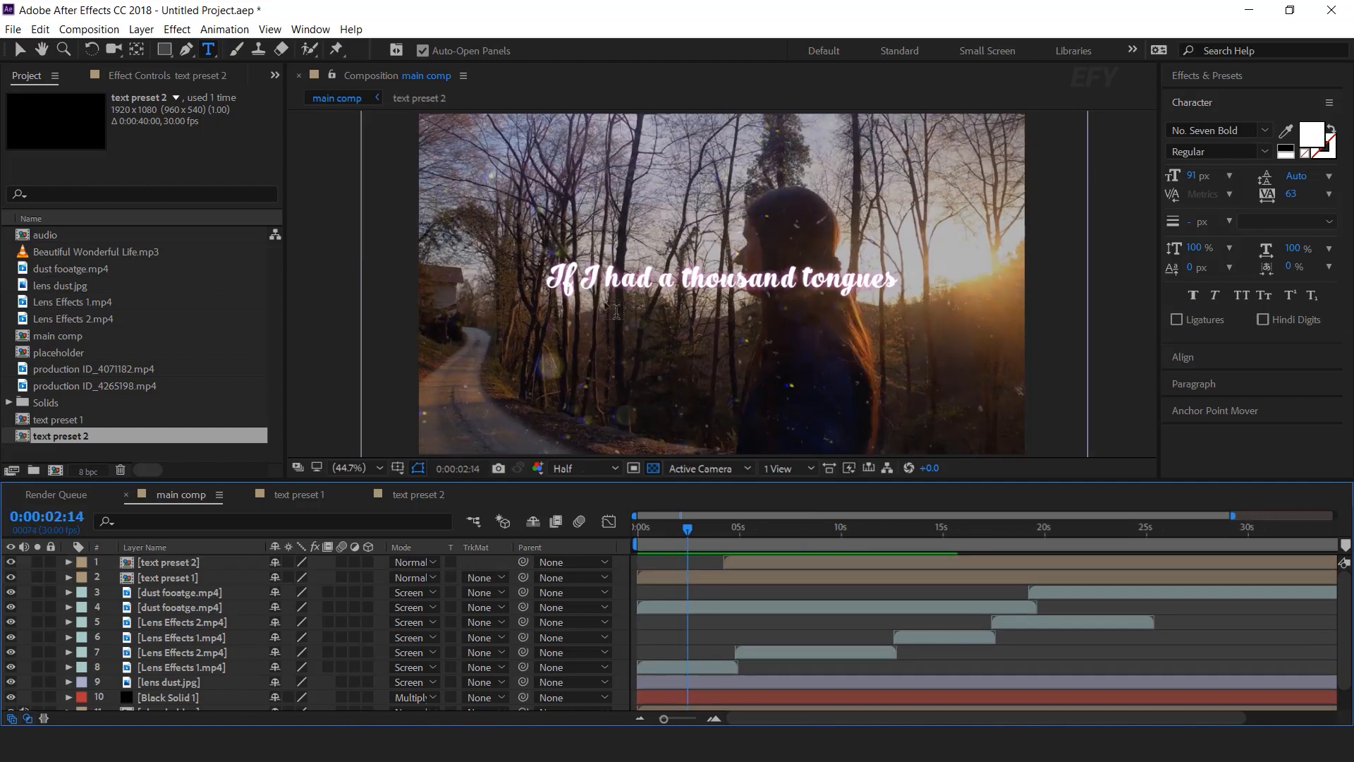
click(20, 50)
click(676, 530)
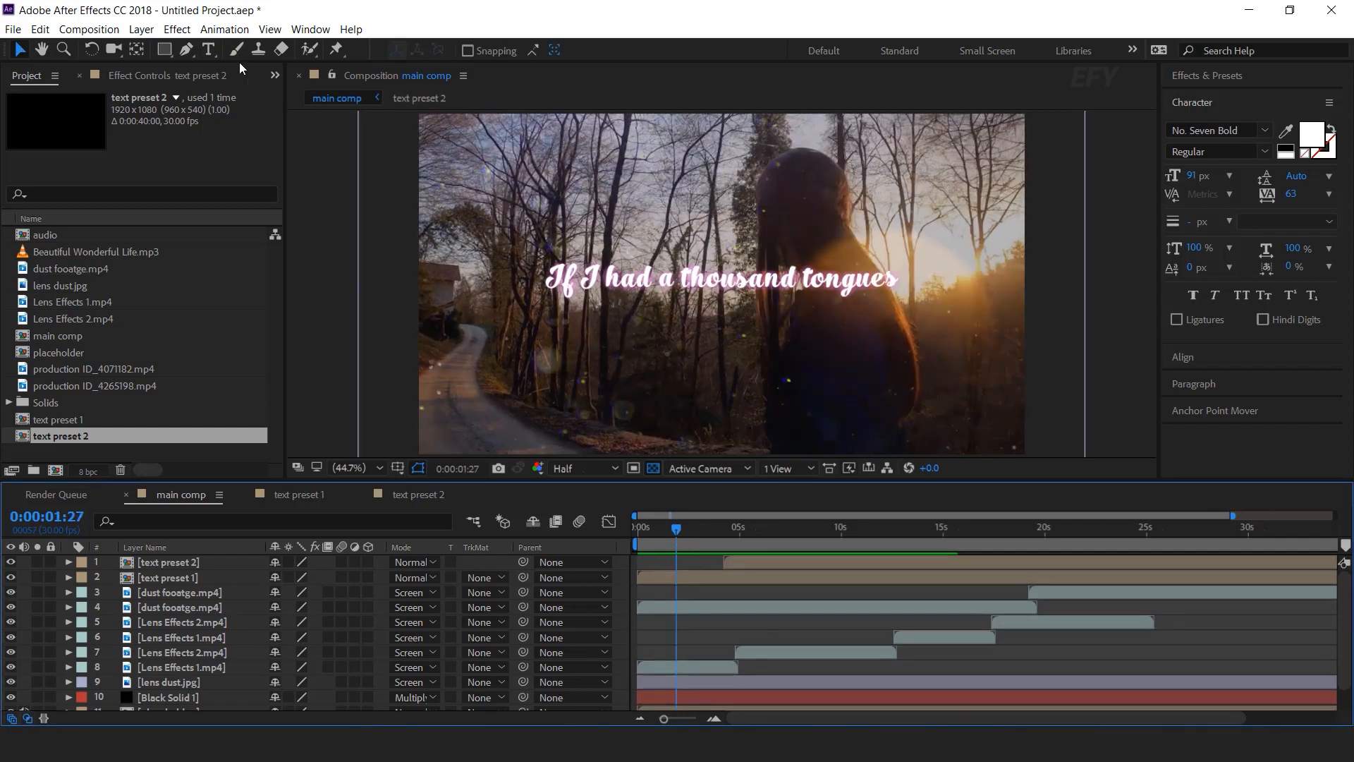
click(185, 50)
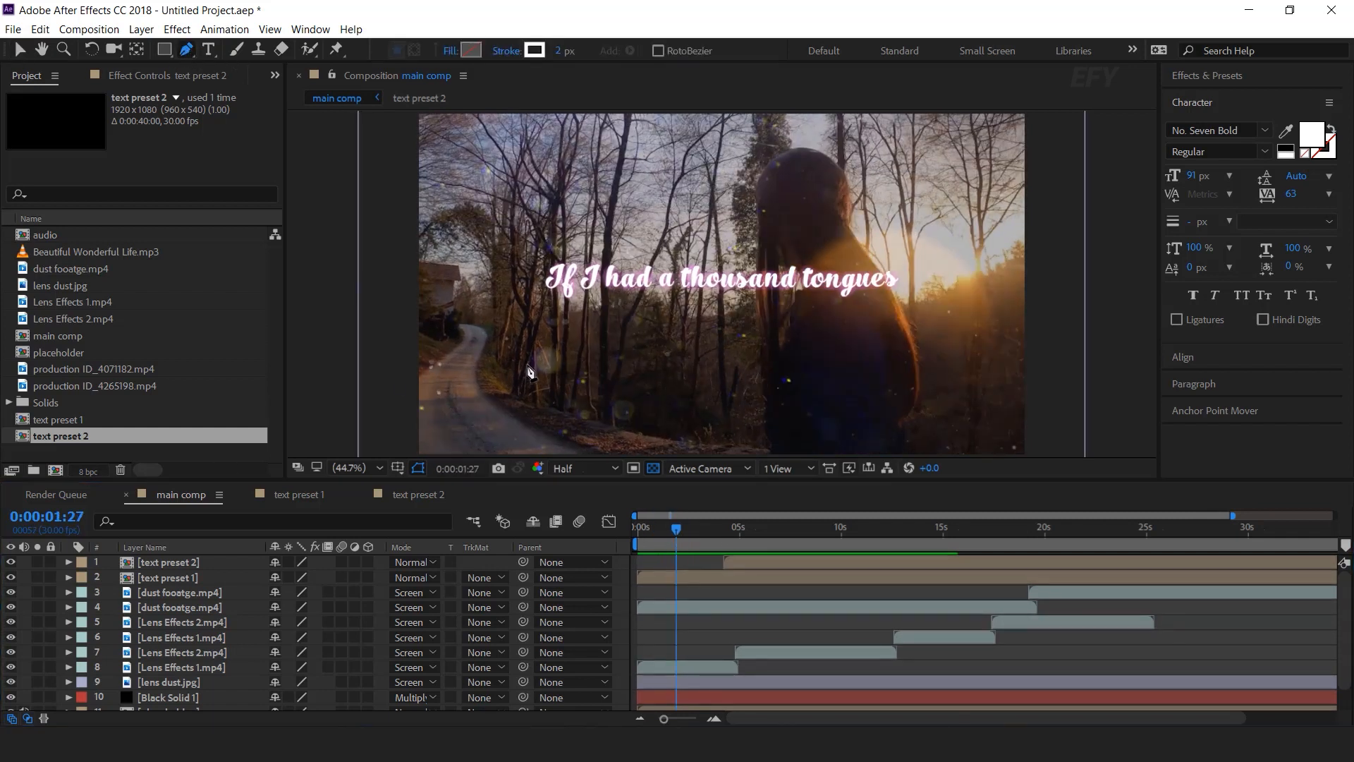
click(465, 377)
drag(667, 344, 526, 317)
mouse_move(680, 420)
mouse_down()
mouse_move(845, 407)
mouse_move(913, 359)
mouse_move(1012, 329)
mouse_move(1024, 290)
mouse_up()
click(951, 299)
key(ctrl+z)
key(ctrl+z)
key(ctrl+z)
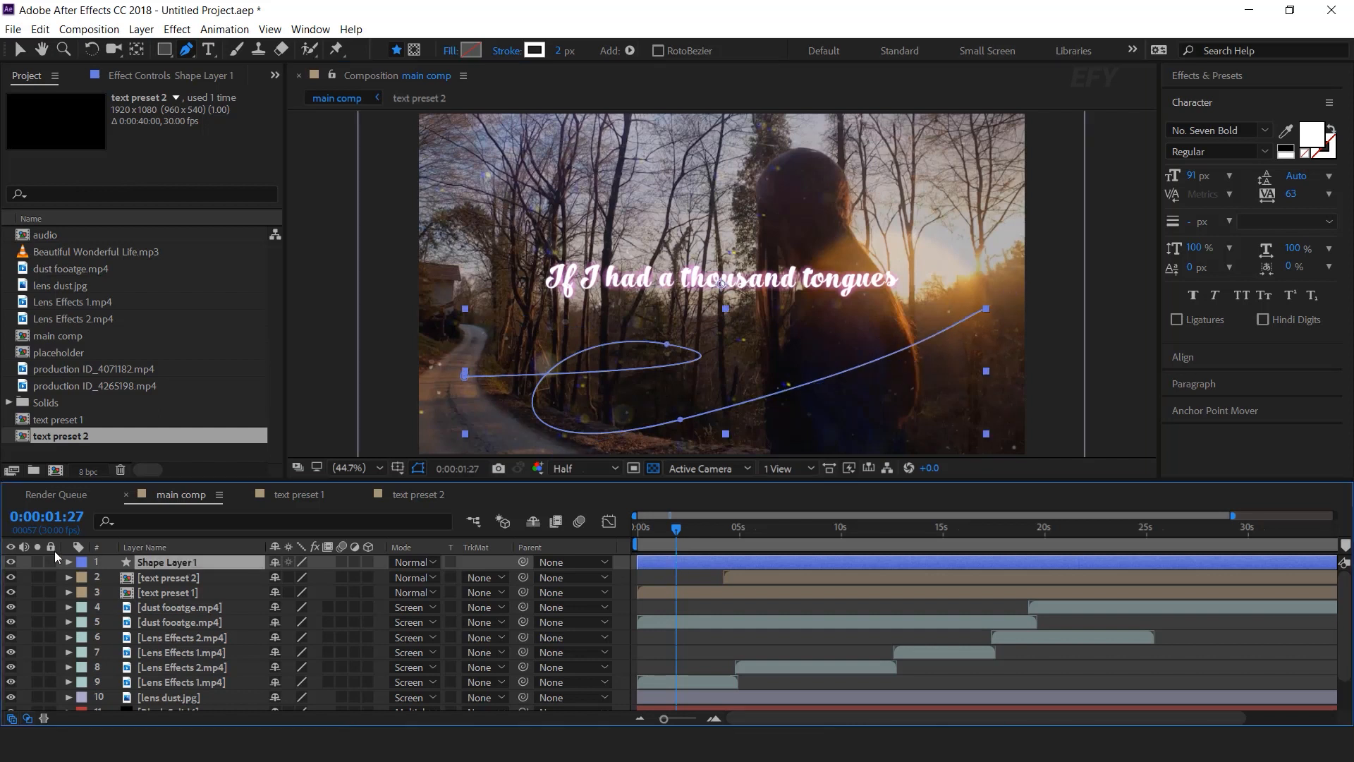
Step: Add Trim Paths to Shape Layer 1 and keyframe both Start and End at 0% at 0:00:01:27
click(68, 562)
click(378, 578)
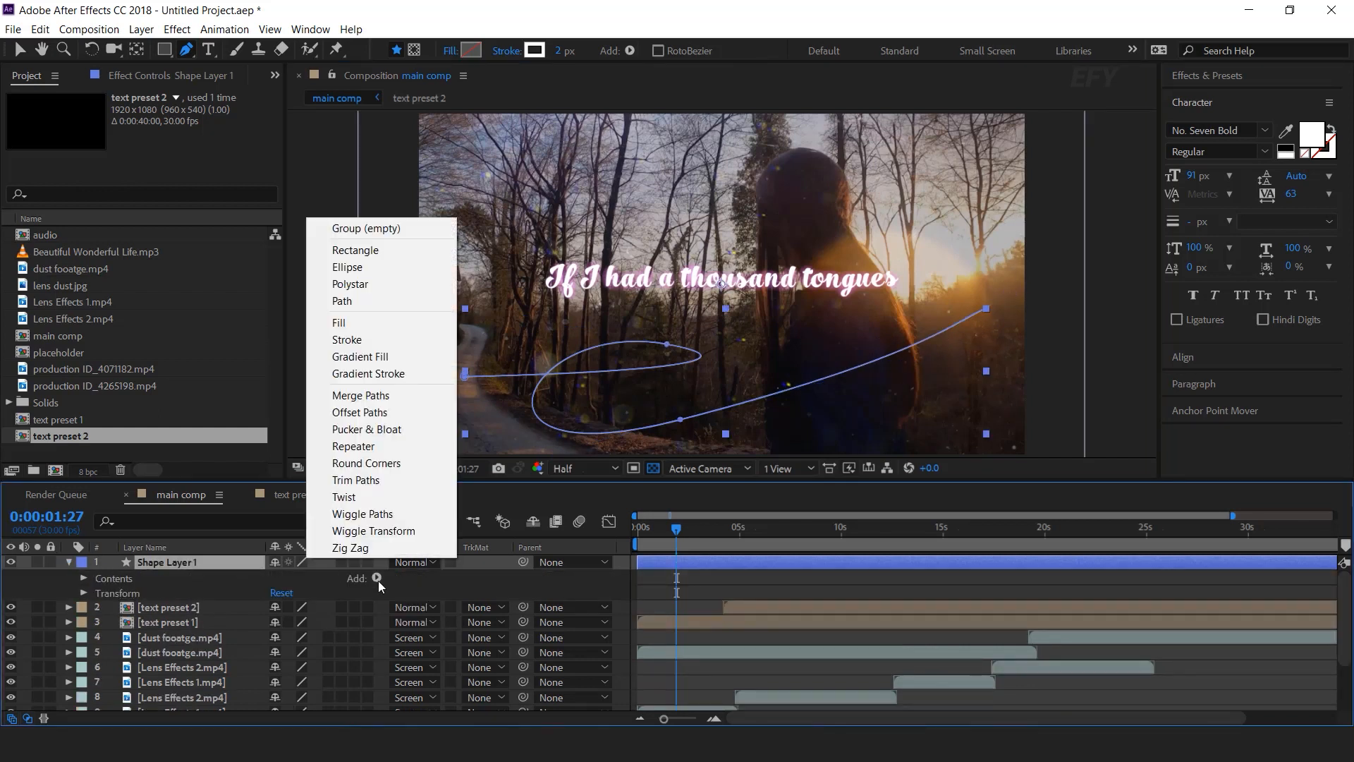
click(376, 484)
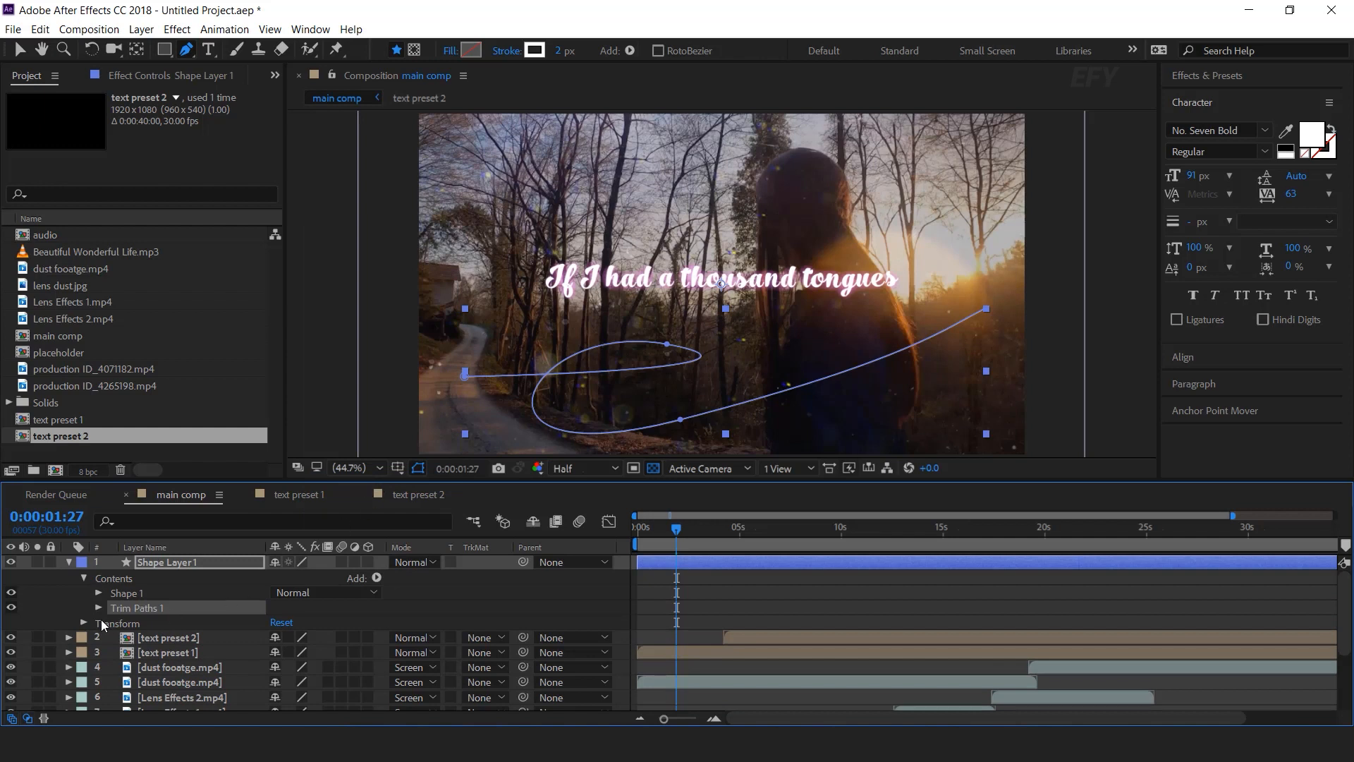
click(99, 608)
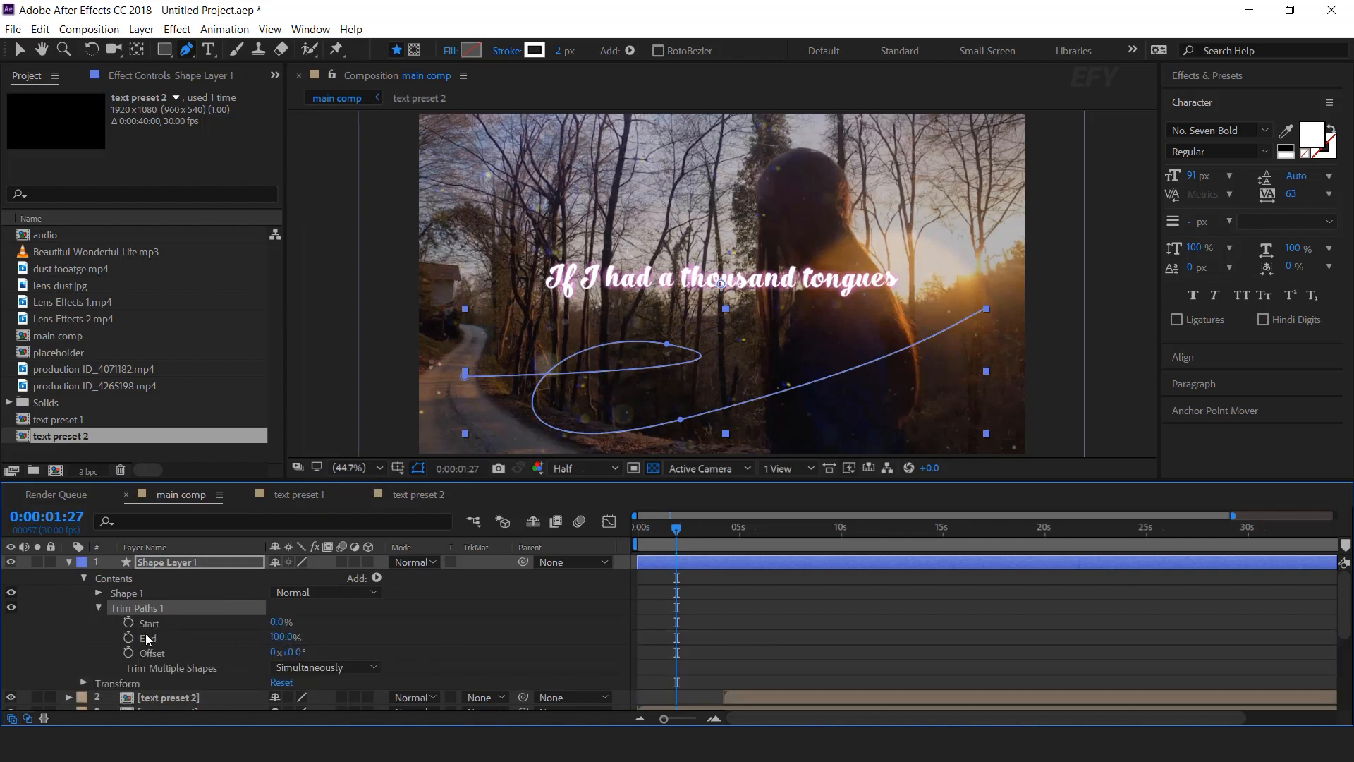
click(130, 638)
click(284, 637)
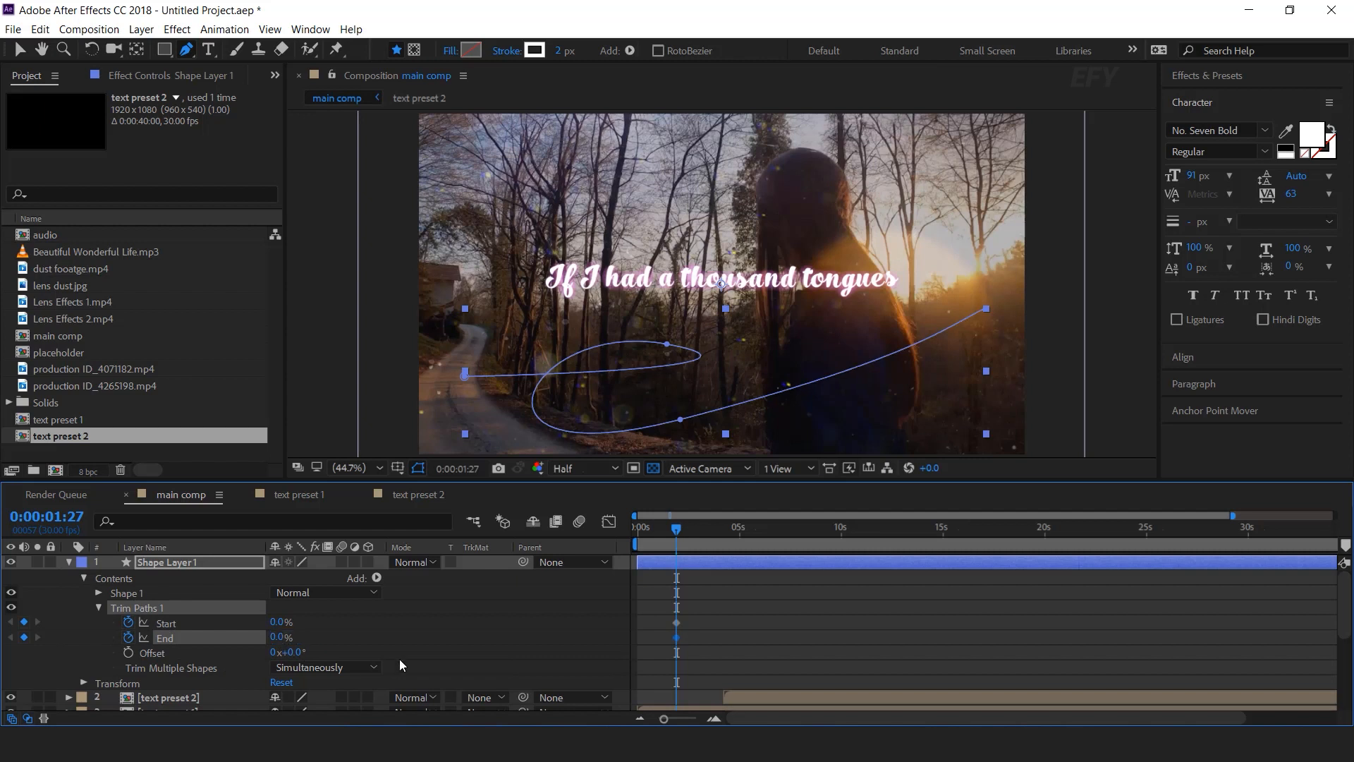
Step: Set both the End and Start of Trim Paths to 100% at 0:00:02:14
drag(679, 541, 705, 522)
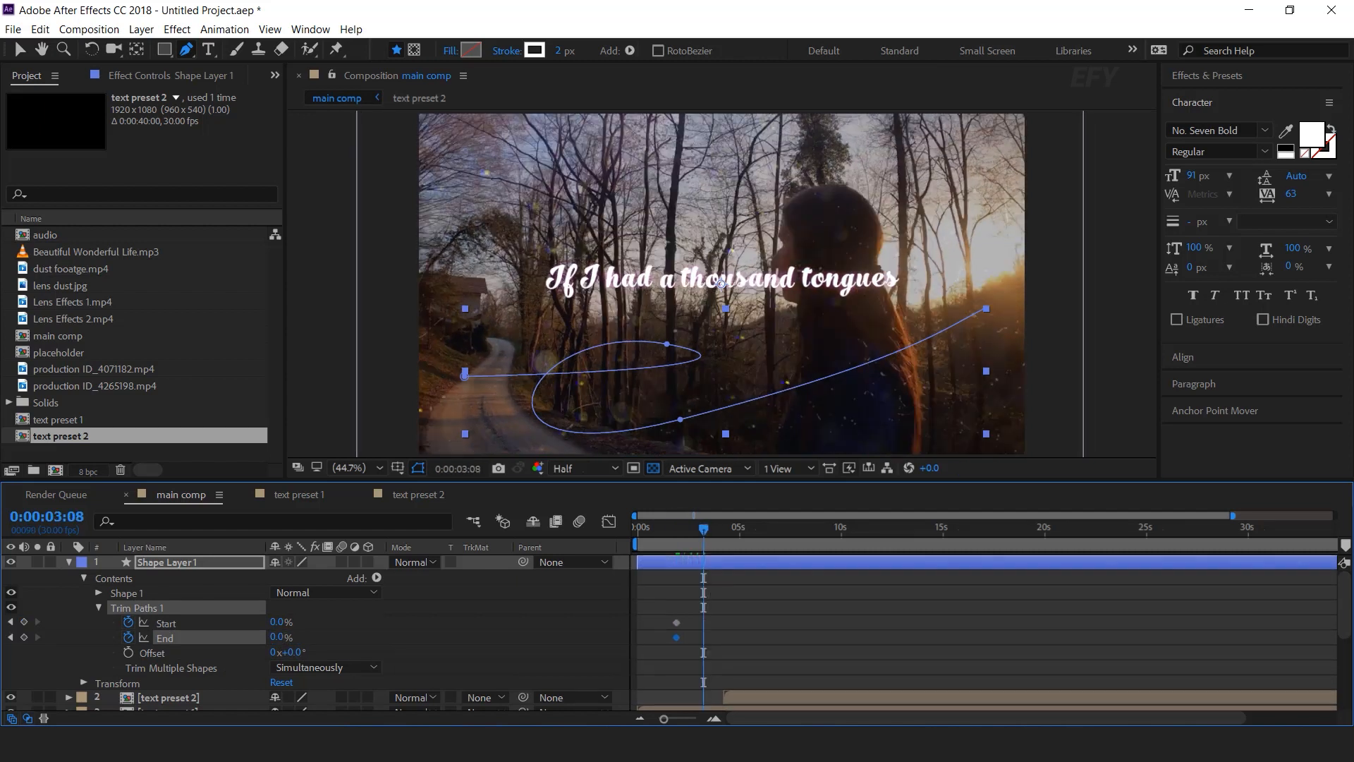
key(equal)
key(equal)
key(equal)
key(space)
click(280, 638)
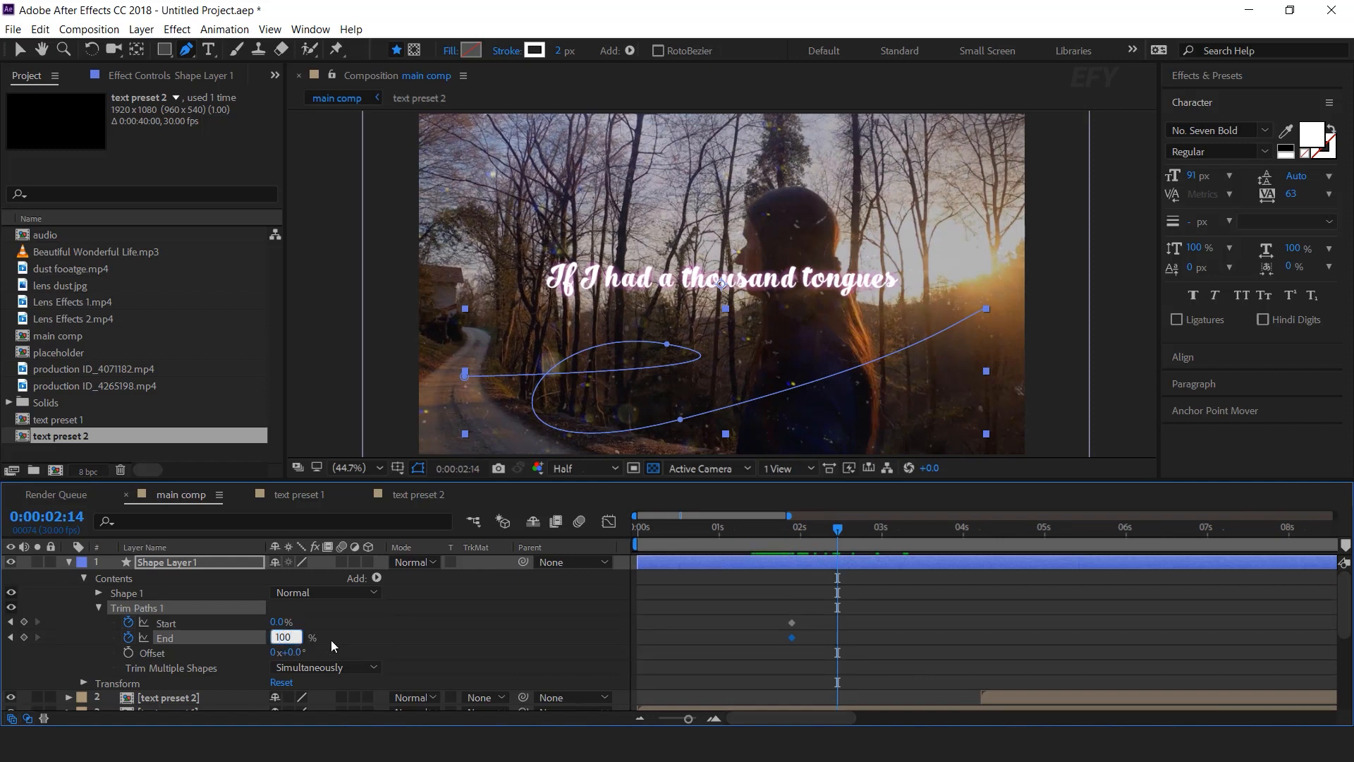
key(Return)
click(282, 624)
text(10)
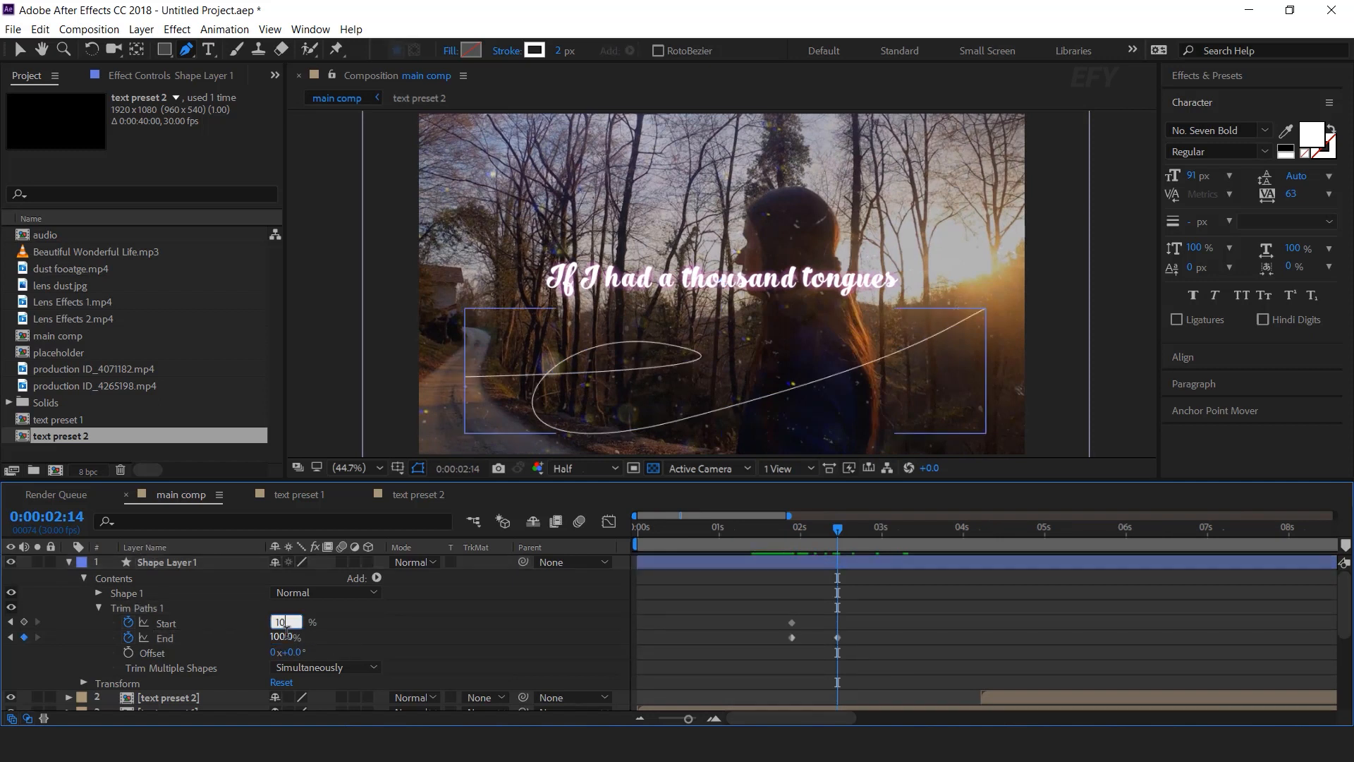
text(0)
key(Return)
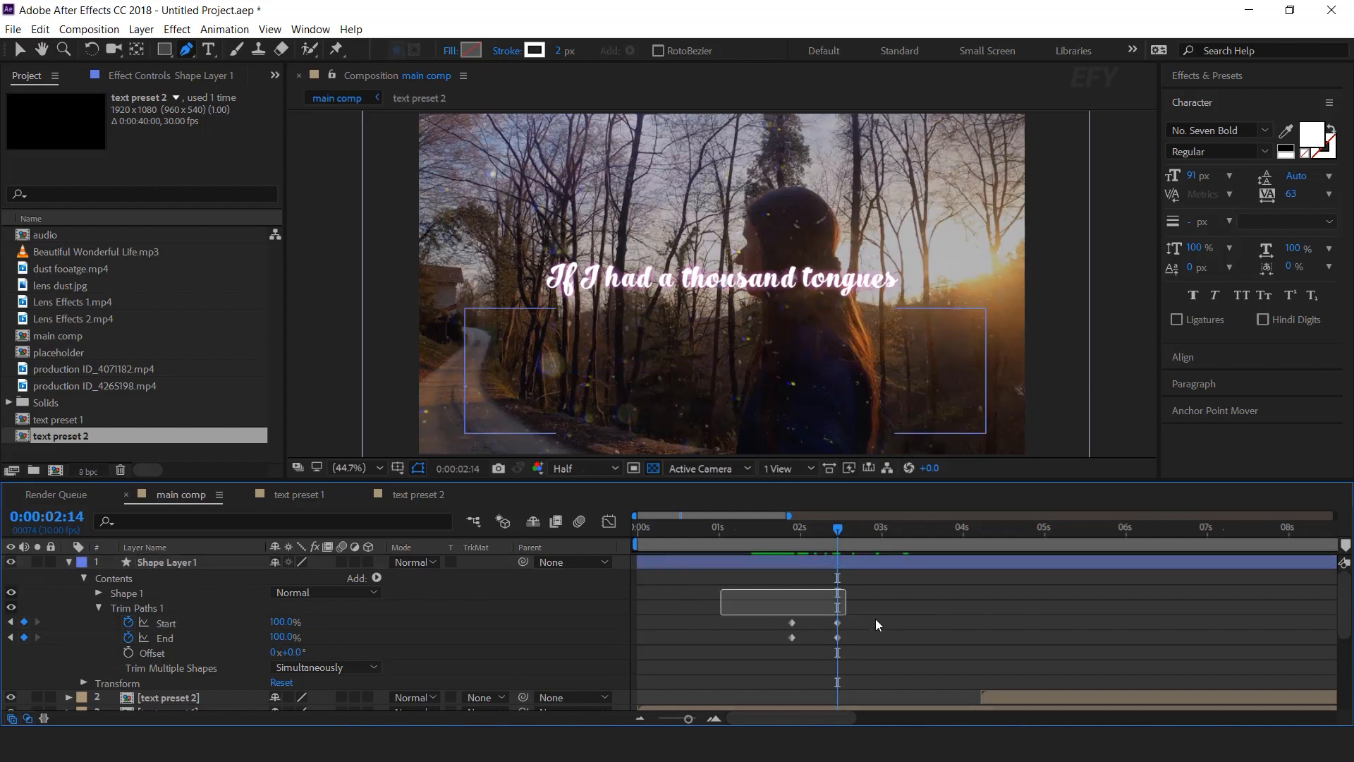
Step: Shift the two Start keyframes to begin at 0:00:02:06 and preview the line animation
drag(874, 619, 912, 628)
drag(794, 621, 818, 621)
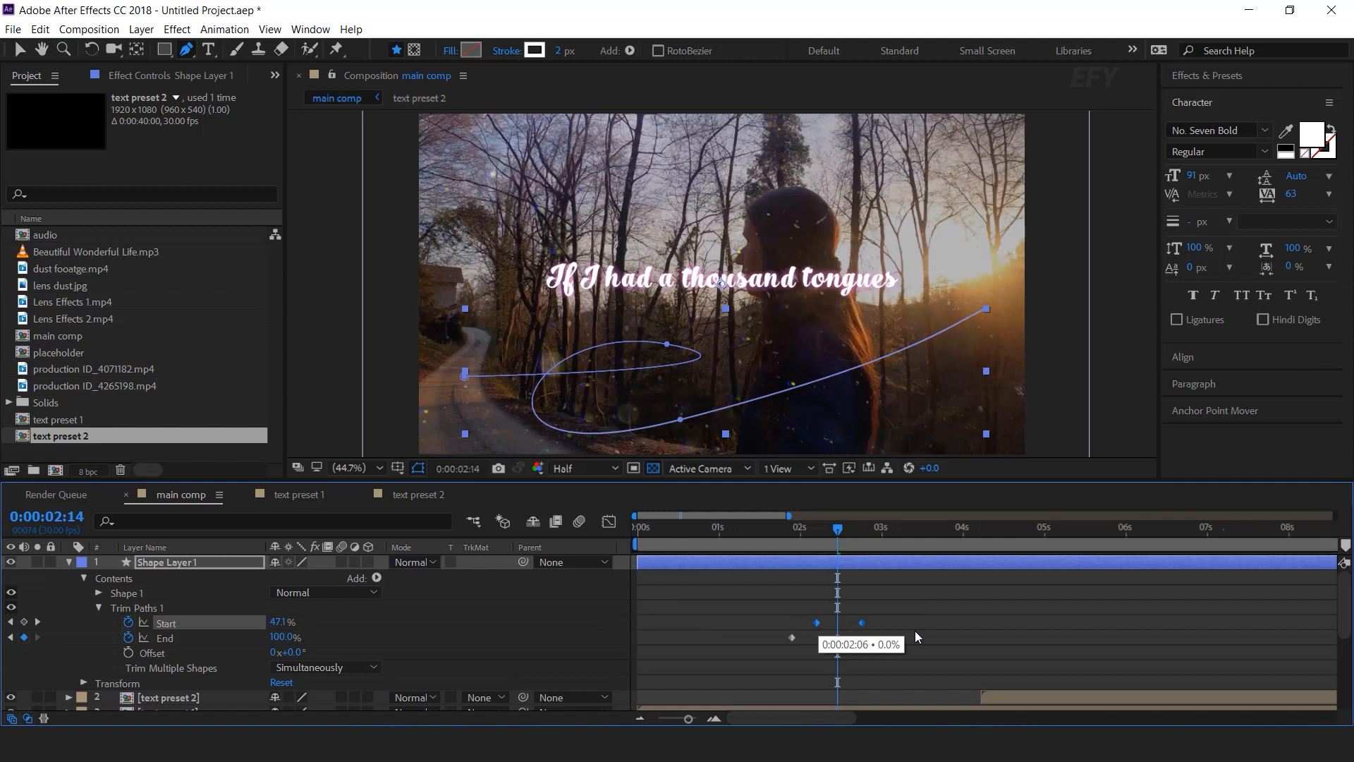
click(938, 611)
click(782, 529)
key(space)
Step: Compress the spacing of the Start and End keyframes to finish at about 0:00:02:11, and preview the faster line animation
mouse_move(791, 530)
mouse_down()
mouse_move(769, 532)
mouse_move(781, 534)
mouse_up()
scroll(823, 631, up, 1)
drag(917, 609, 802, 657)
mouse_move(883, 625)
mouse_down()
mouse_move(810, 639)
mouse_move(866, 624)
mouse_up()
key(space)
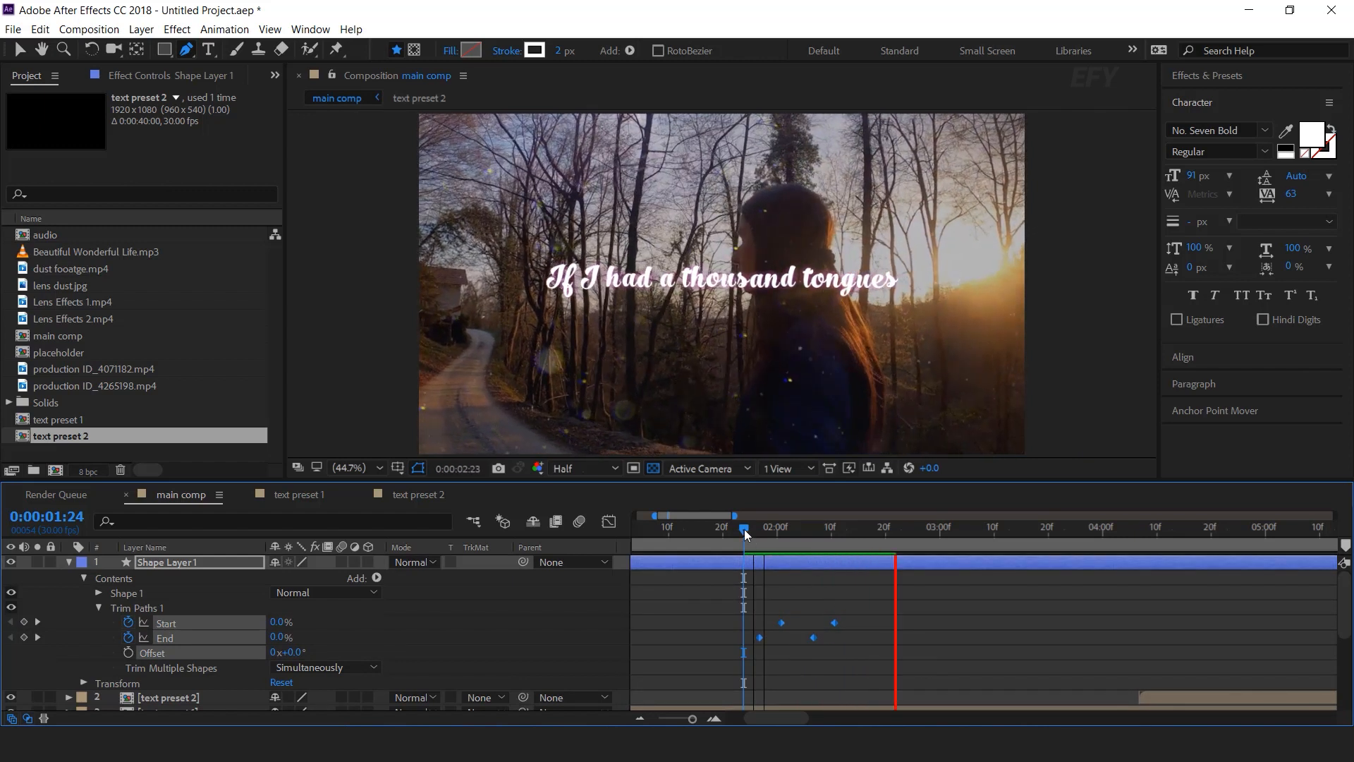
key(space)
key(space)
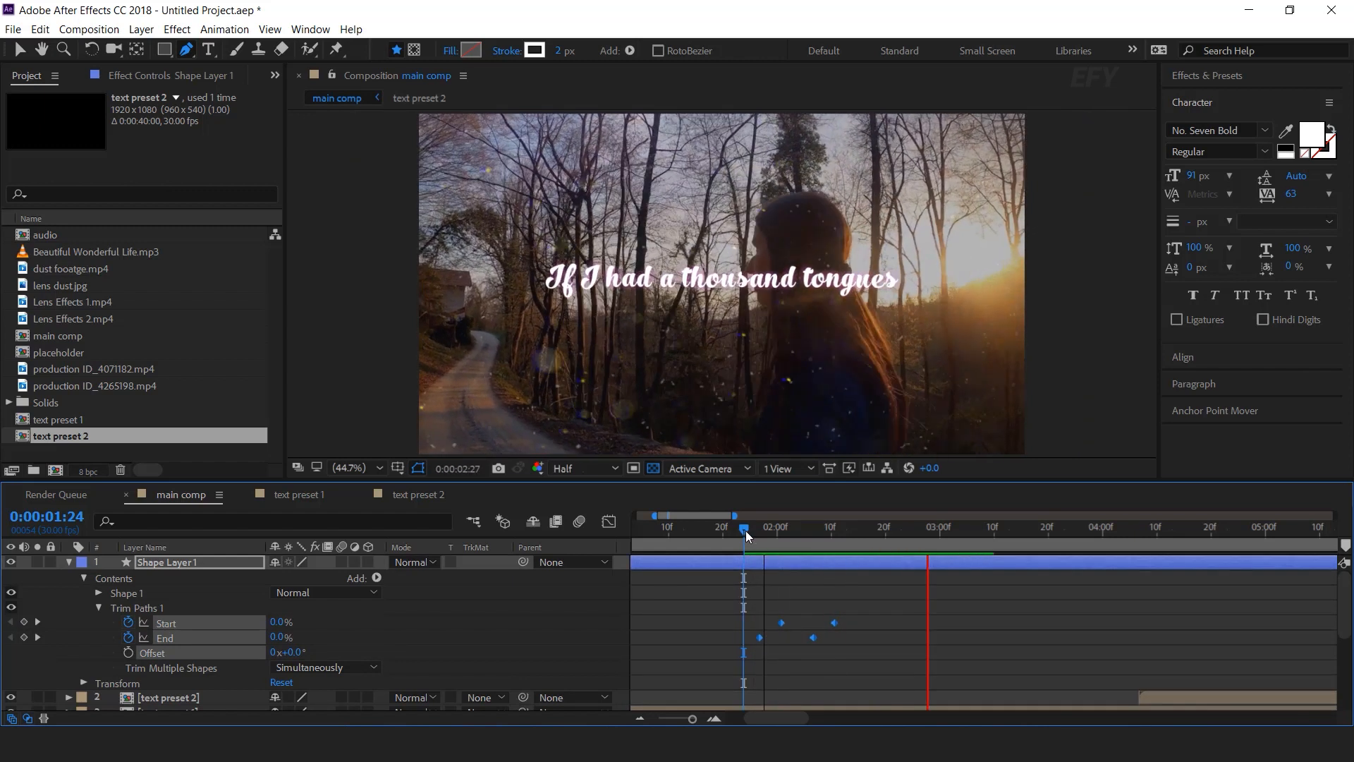
key(space)
Step: Trim Shape Layer 1 to run from 0:00:01:24 to 0:00:02:13
click(749, 534)
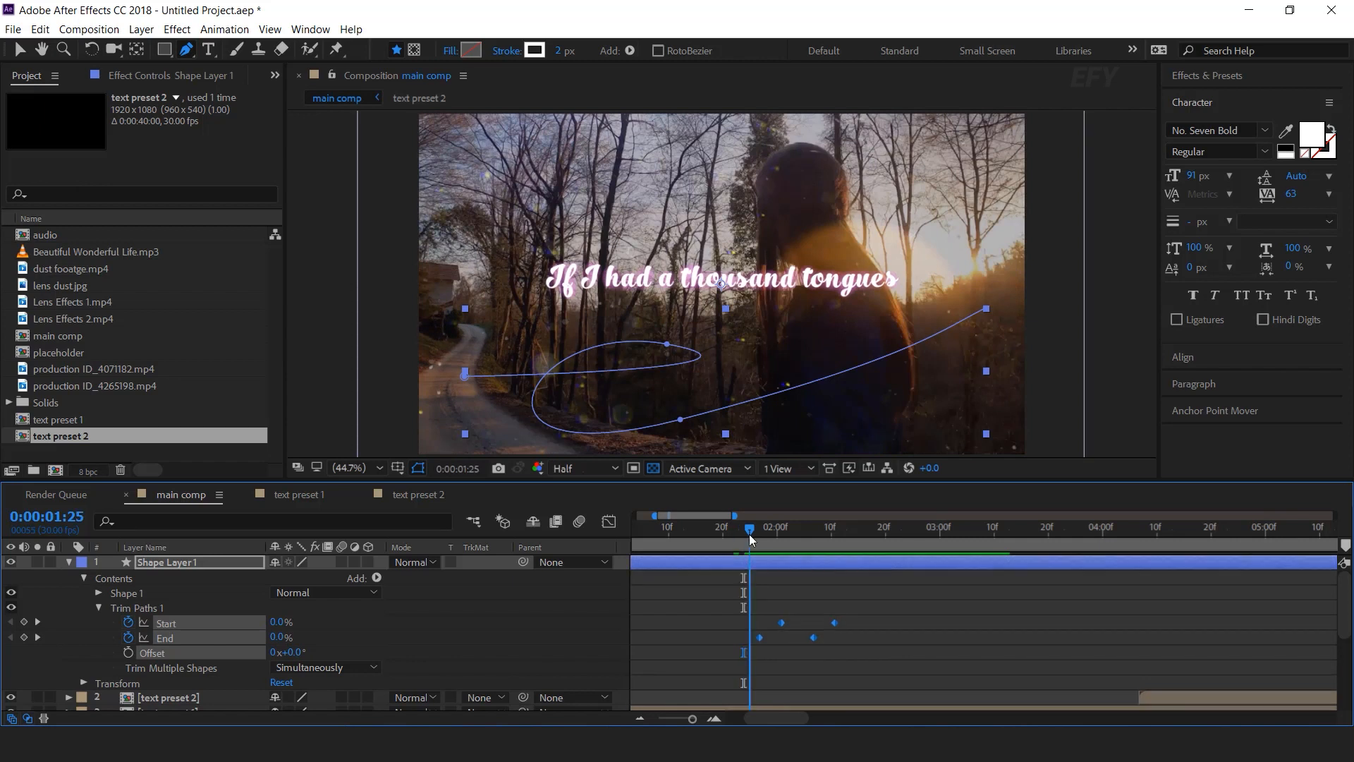
key(Page_Up)
click(746, 562)
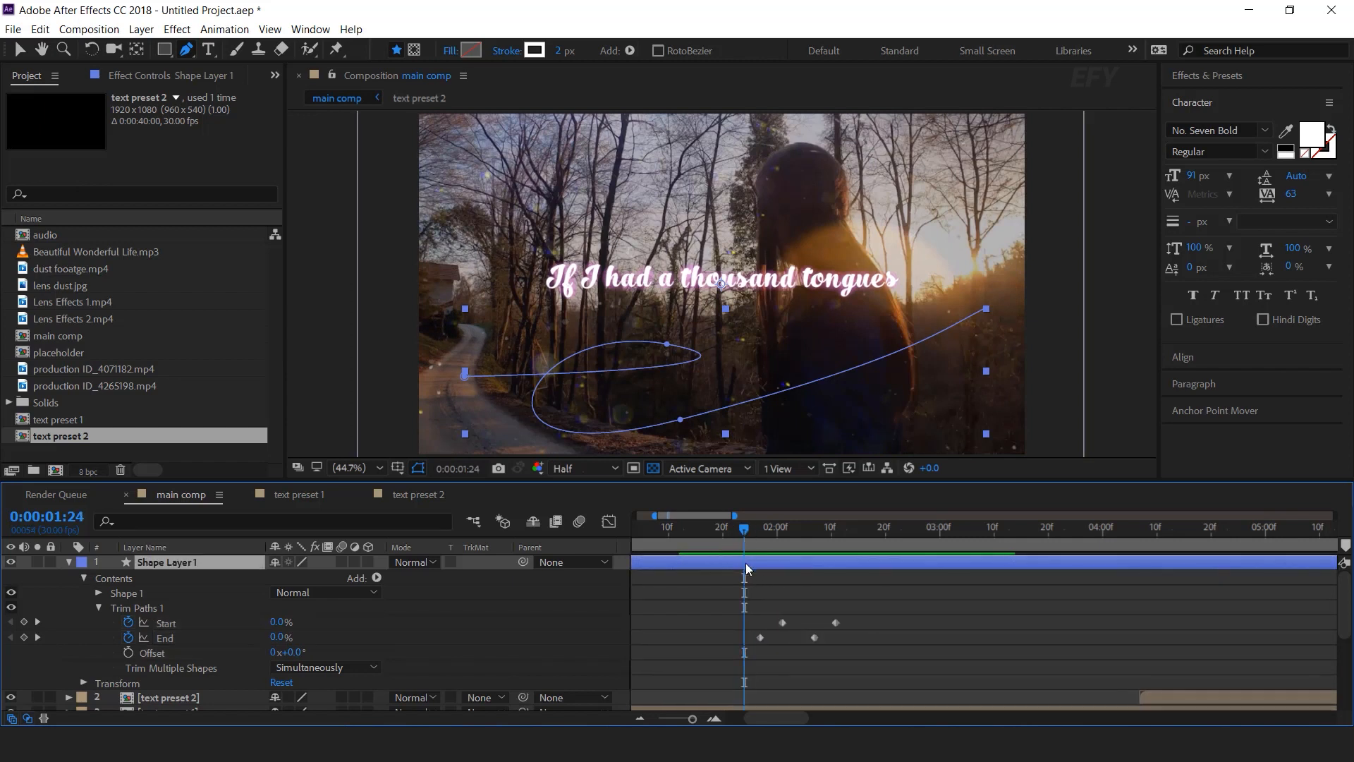
key(alt+[)
click(849, 529)
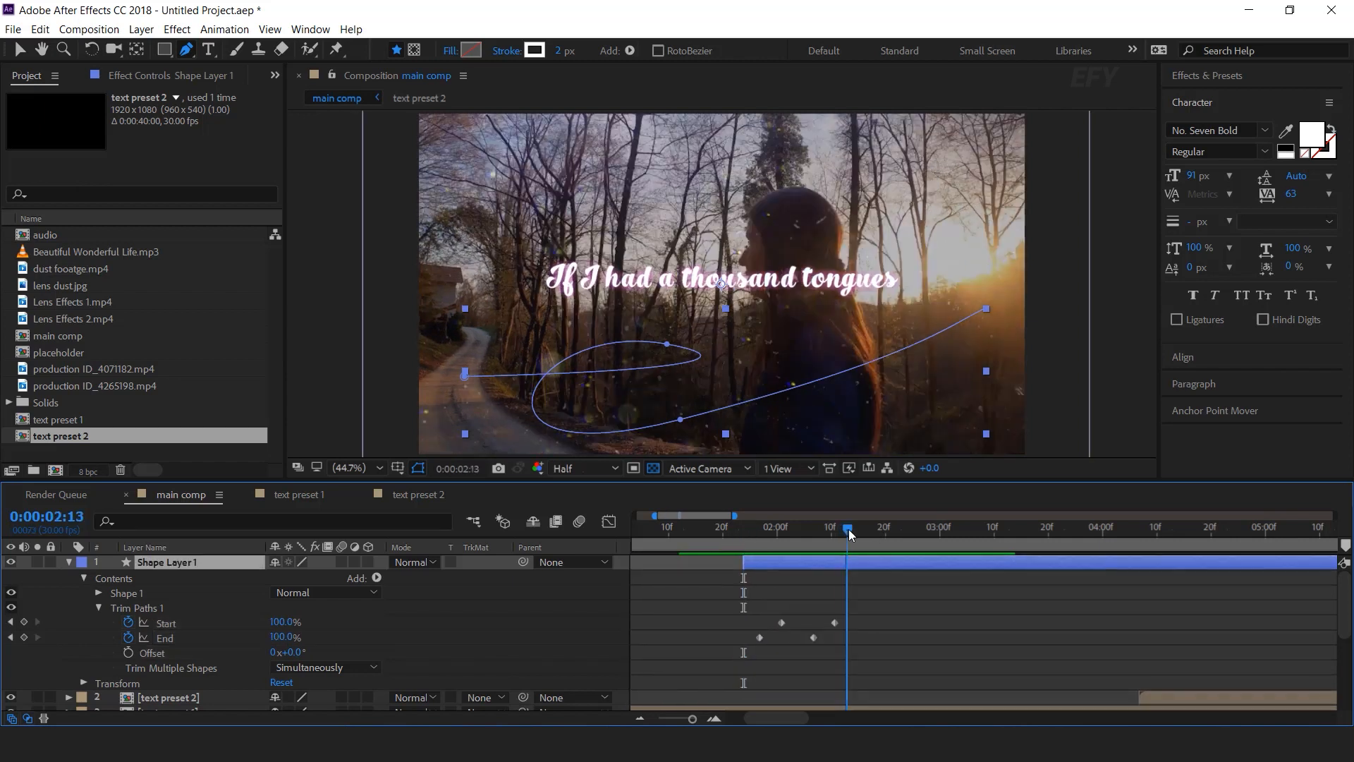
key(alt+])
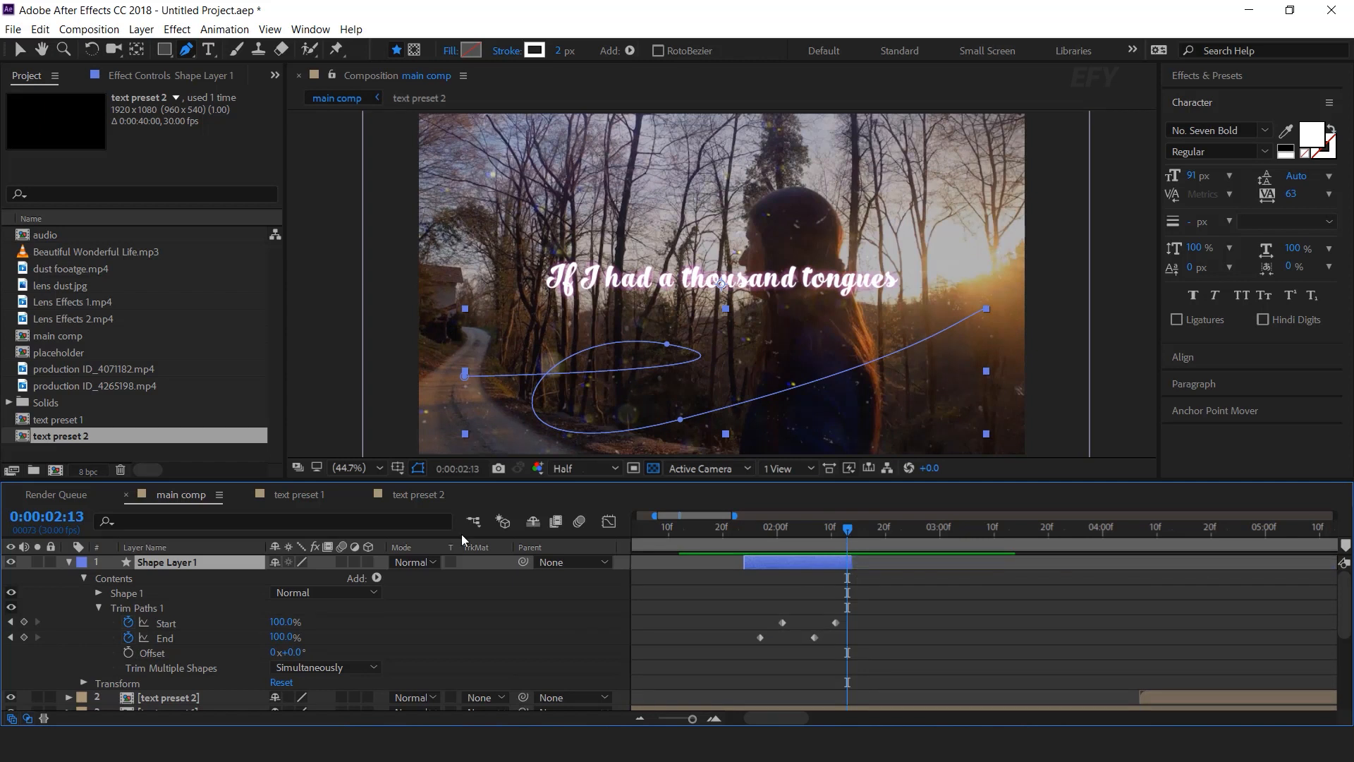
Step: Collapse Shape Layer 1's properties and preview main comp from the start up to 0:00:02:25
click(69, 562)
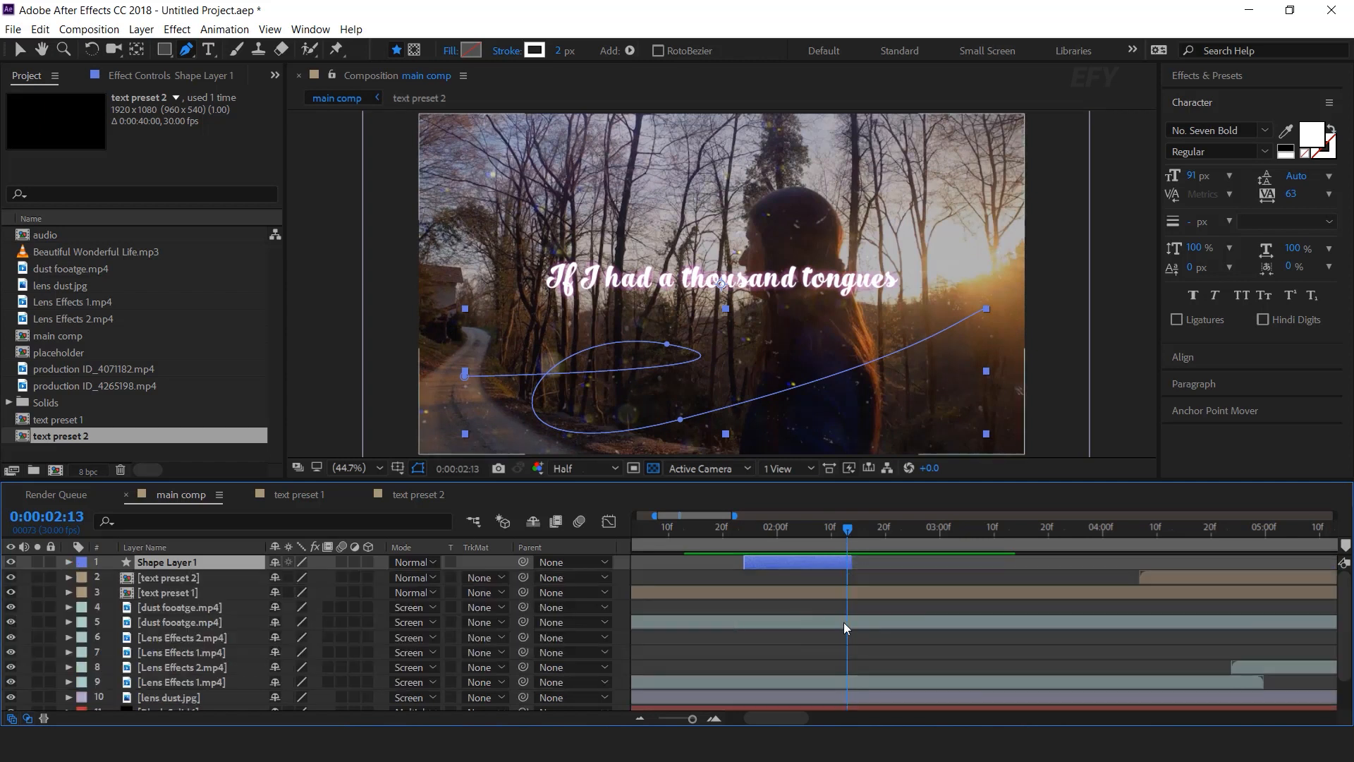
scroll(843, 622, down, 3)
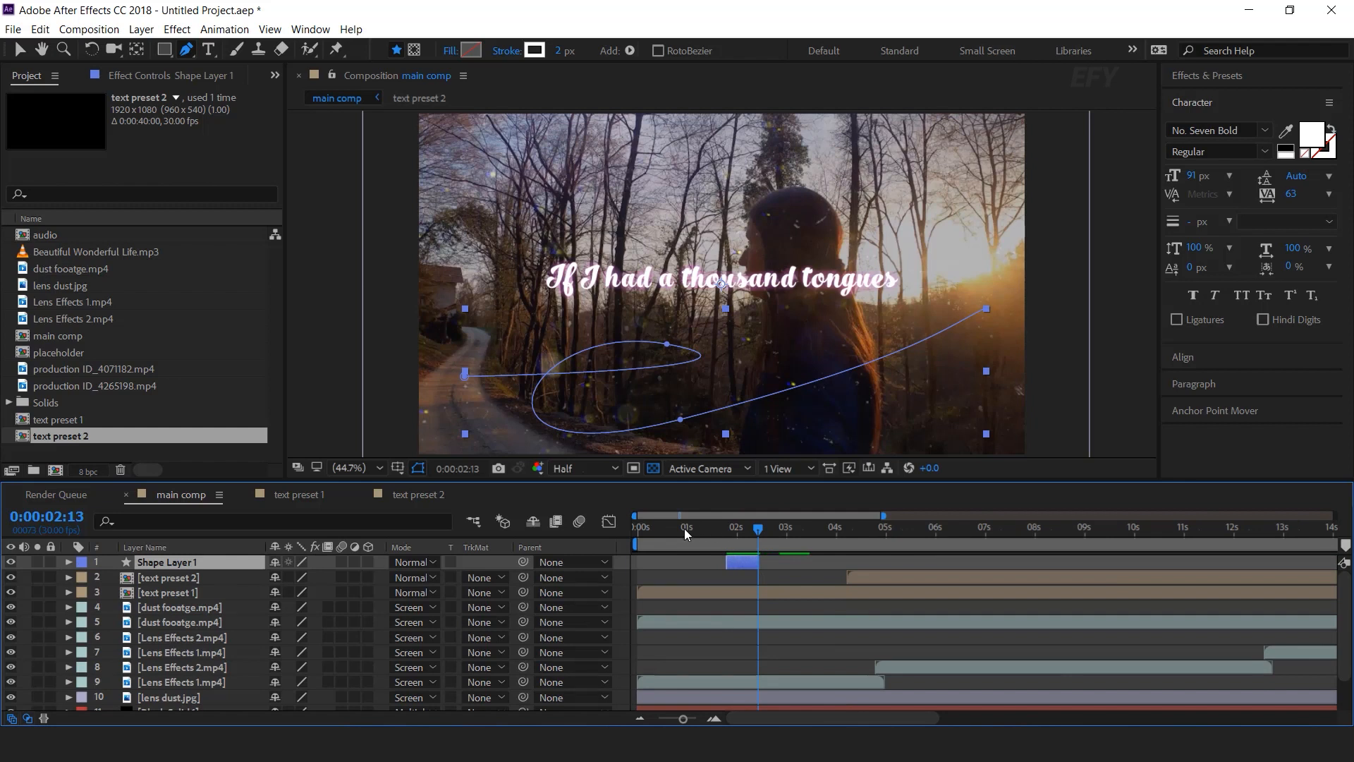
key(Home)
key(space)
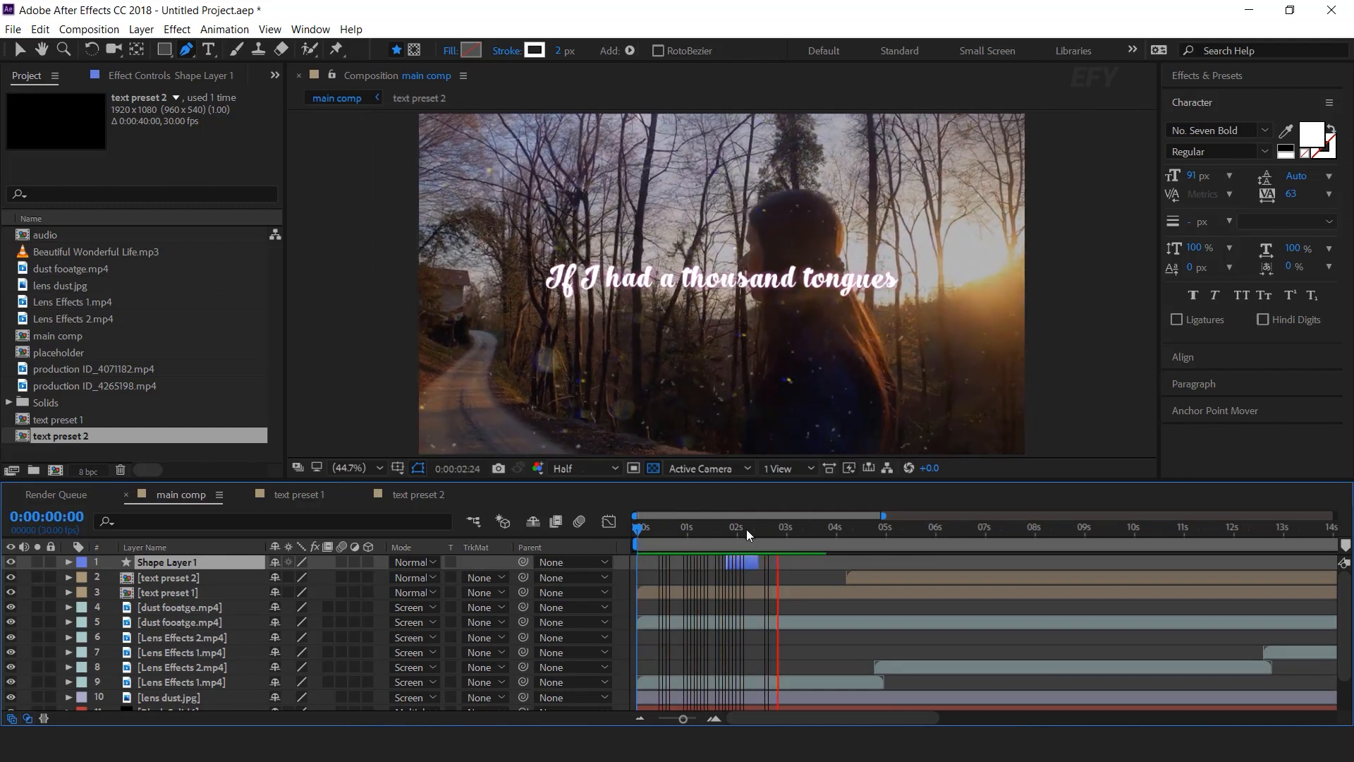
key(space)
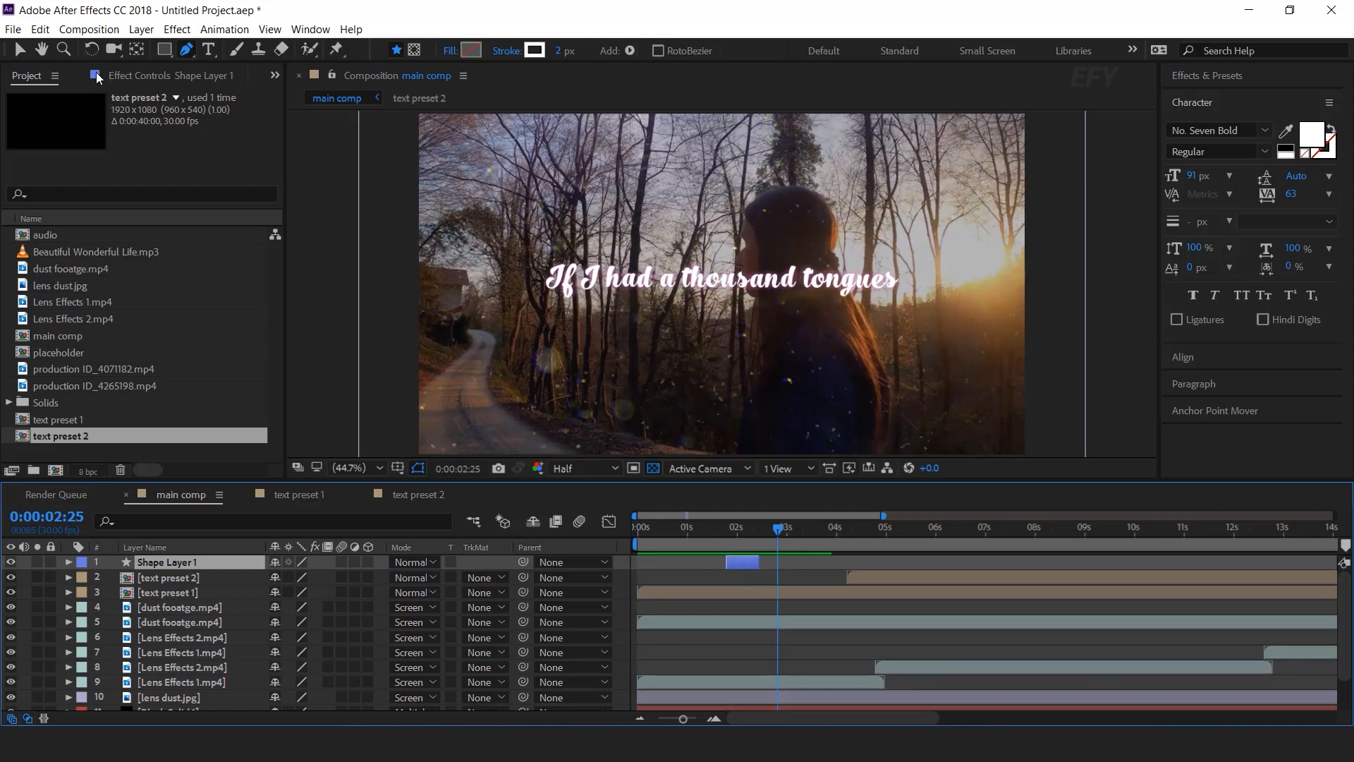
Step: Draw a second, roughly vertical S-shaped line beside the start of the lyric with the Pen tool at 0:00:02:25
click(187, 48)
click(518, 147)
click(504, 230)
drag(504, 352, 456, 373)
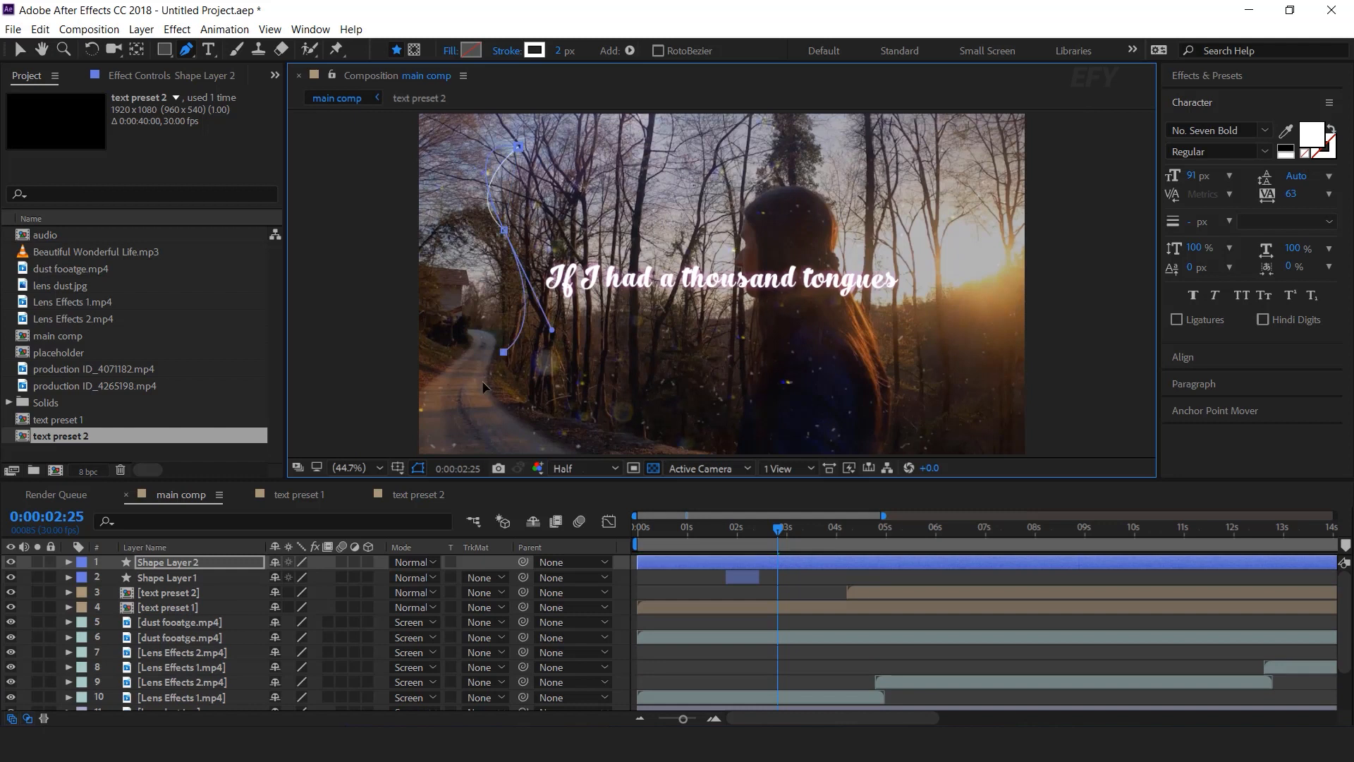
Step: Copy the Start and End keyframes from Shape Layer 1 to Shape Layer 2 at 0:00:02:25
click(746, 577)
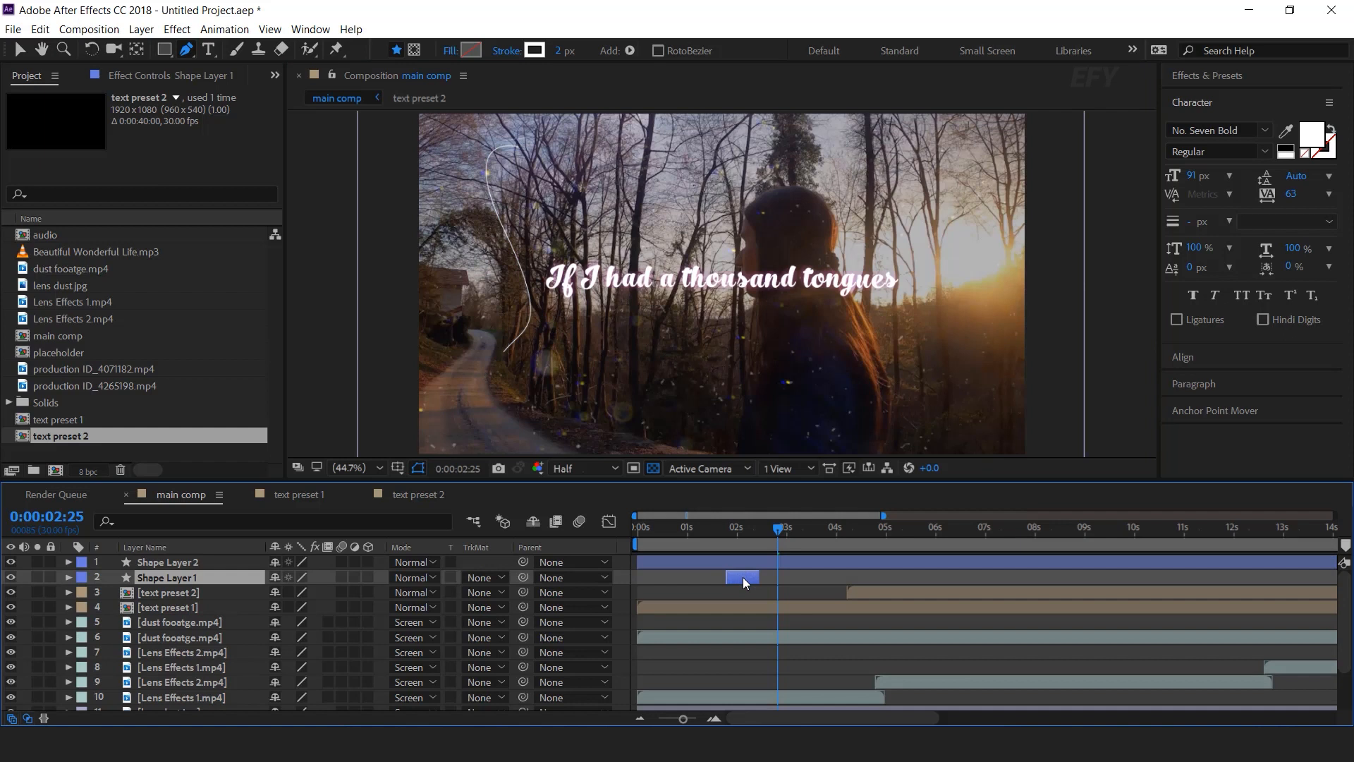
key(u)
drag(712, 590, 776, 611)
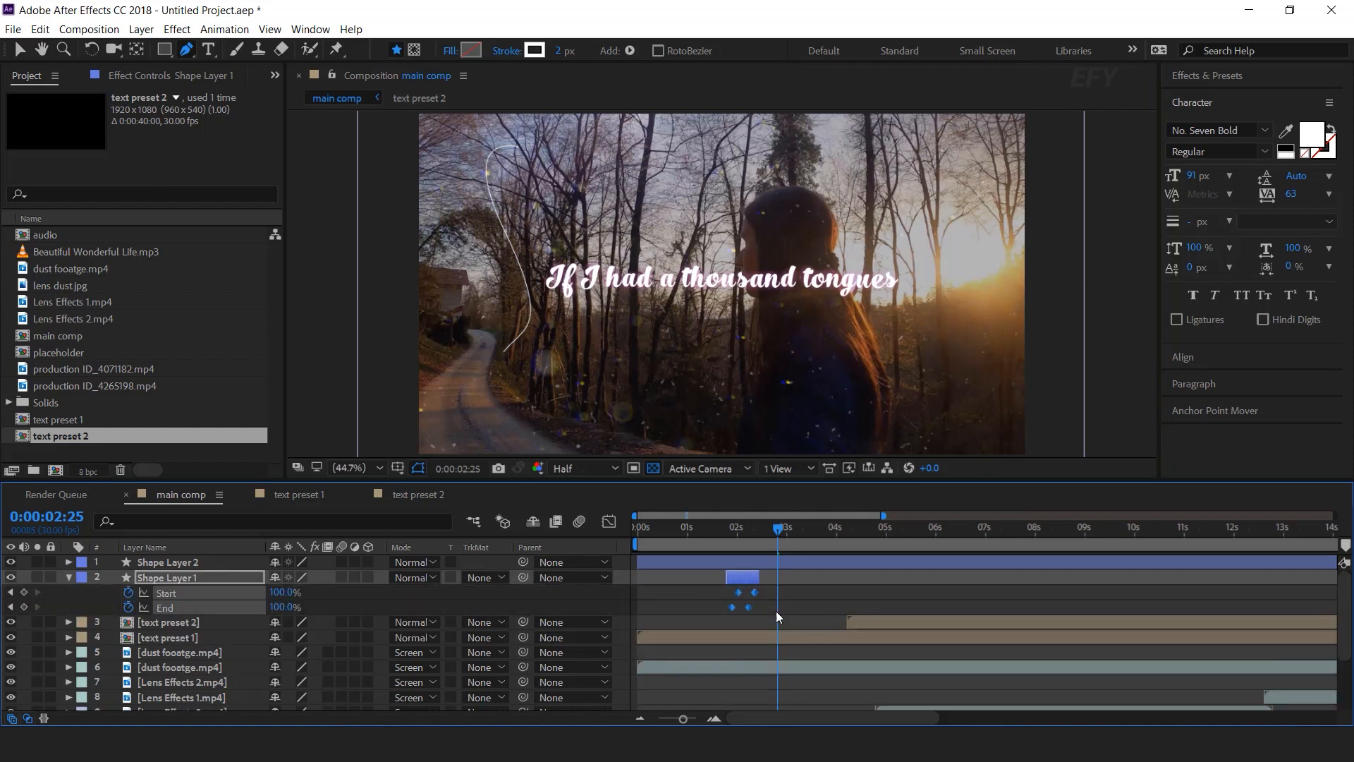
click(780, 562)
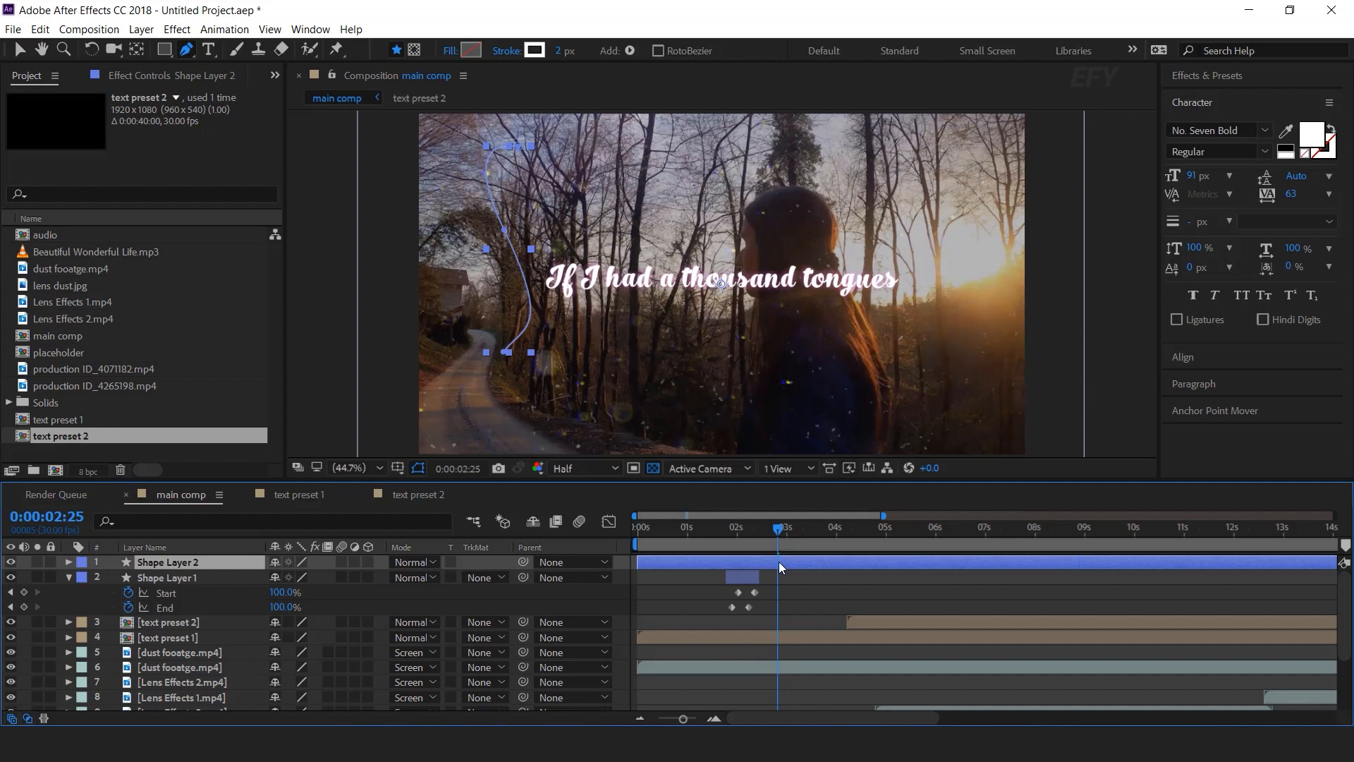
key(Return)
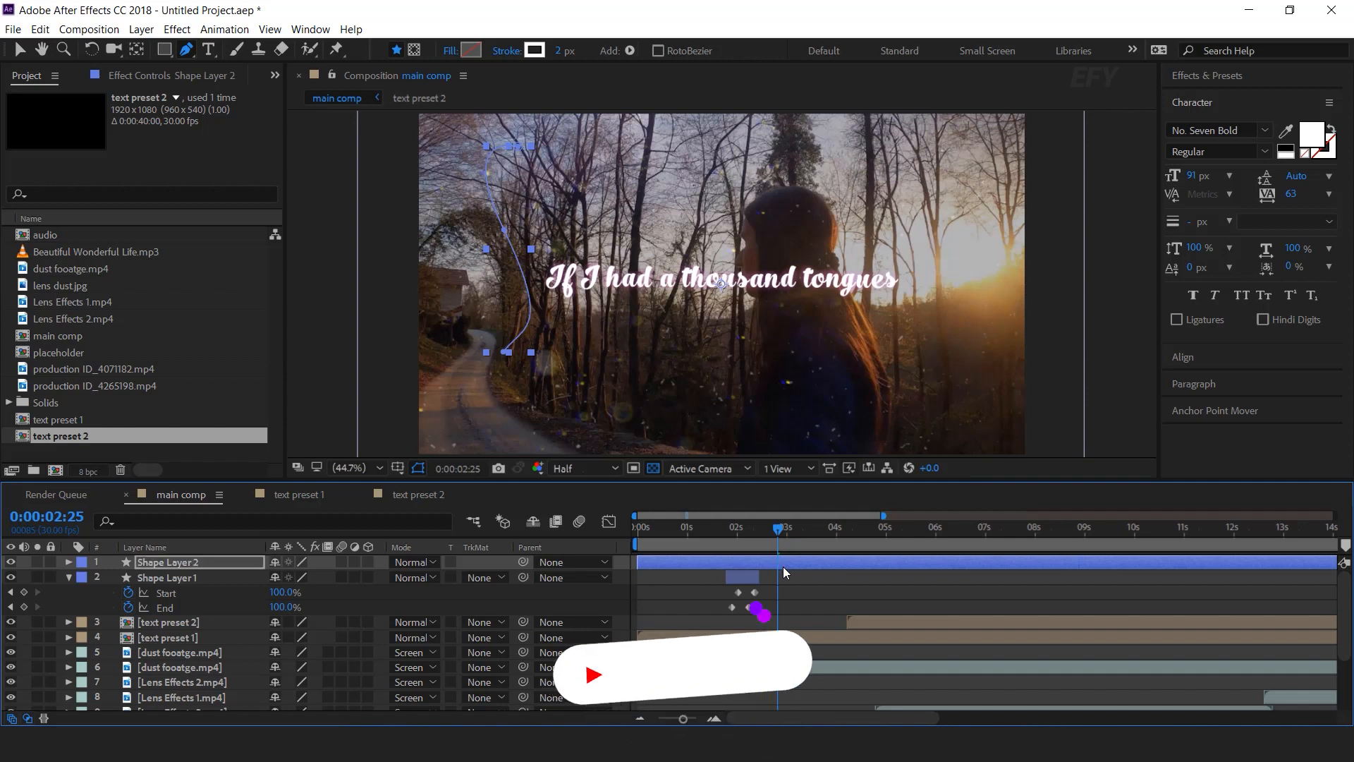
key(ctrl+v)
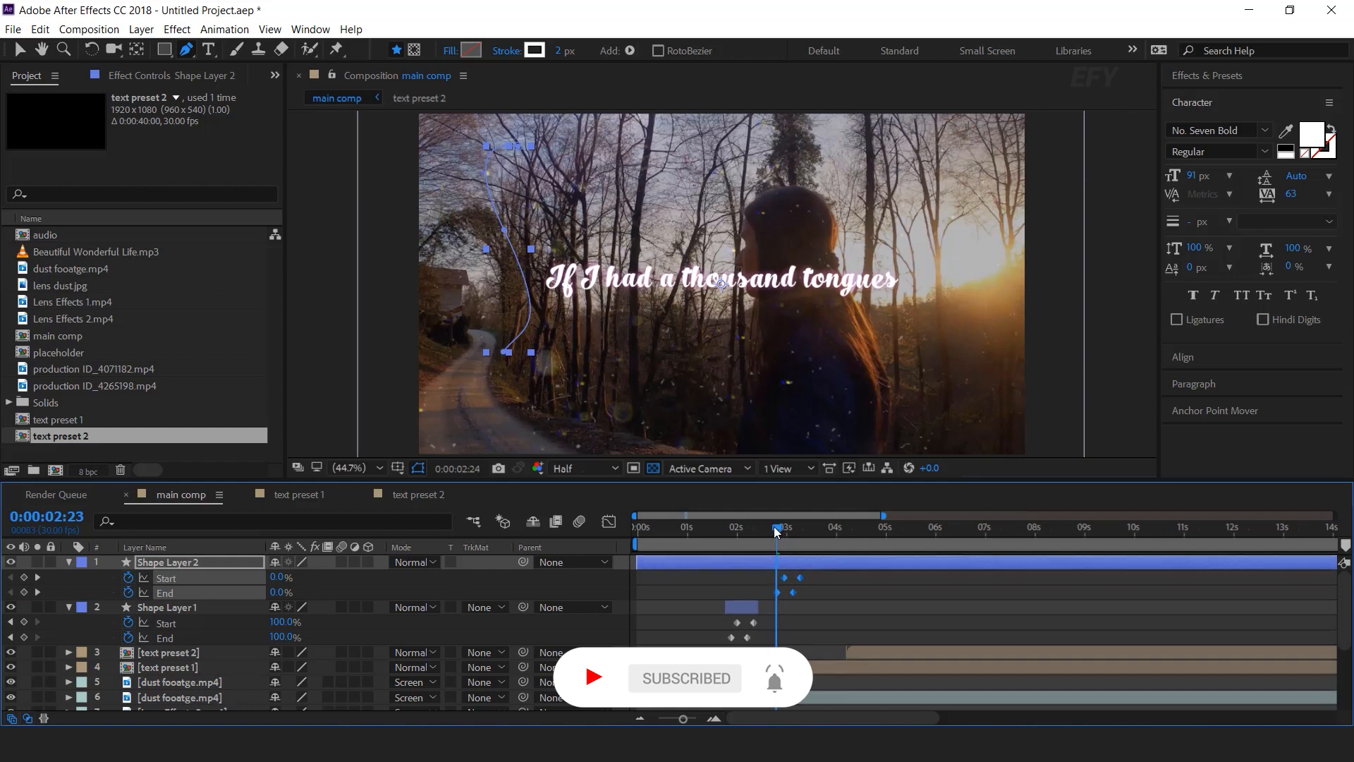
Step: Trim Shape Layer 2 to run from 0:00:02:23 to 0:00:03:13
click(773, 526)
click(772, 570)
key(alt+bracketleft)
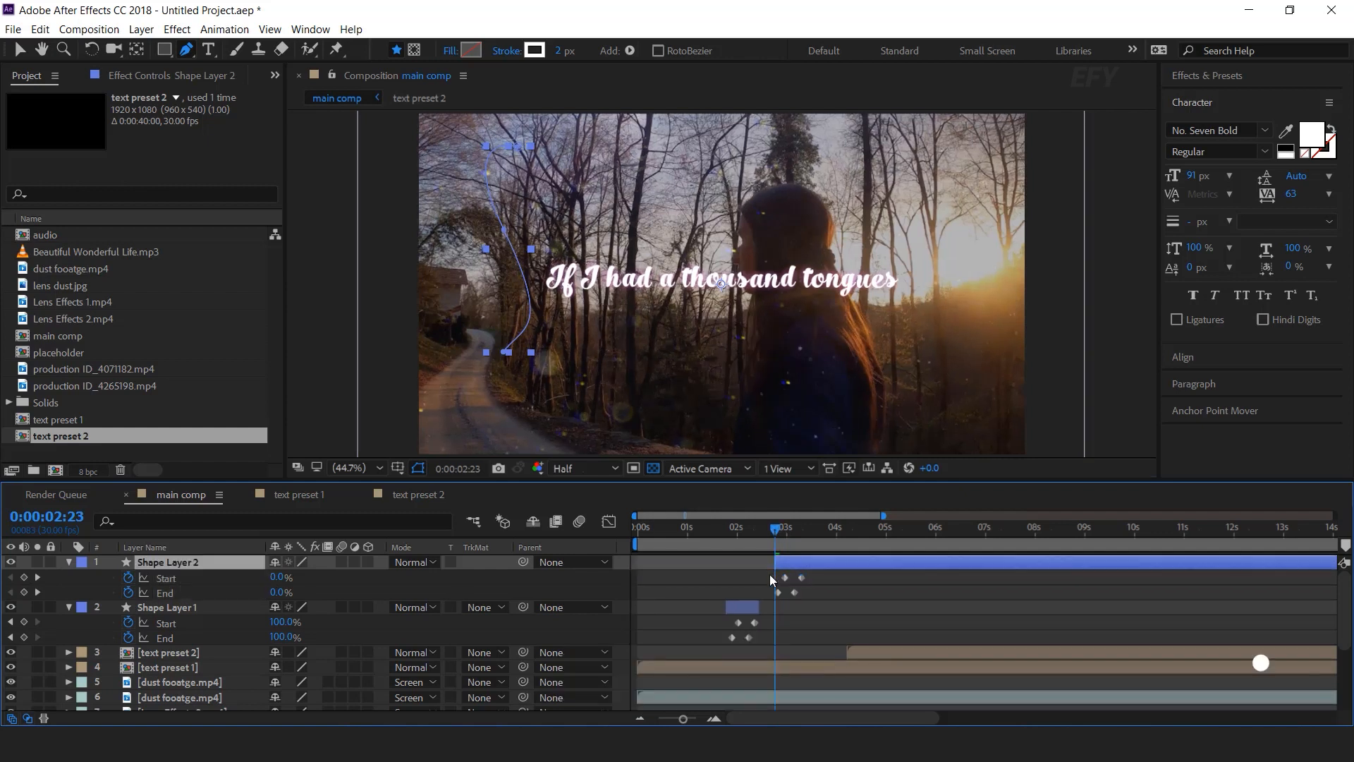
click(807, 526)
key(alt+bracketright)
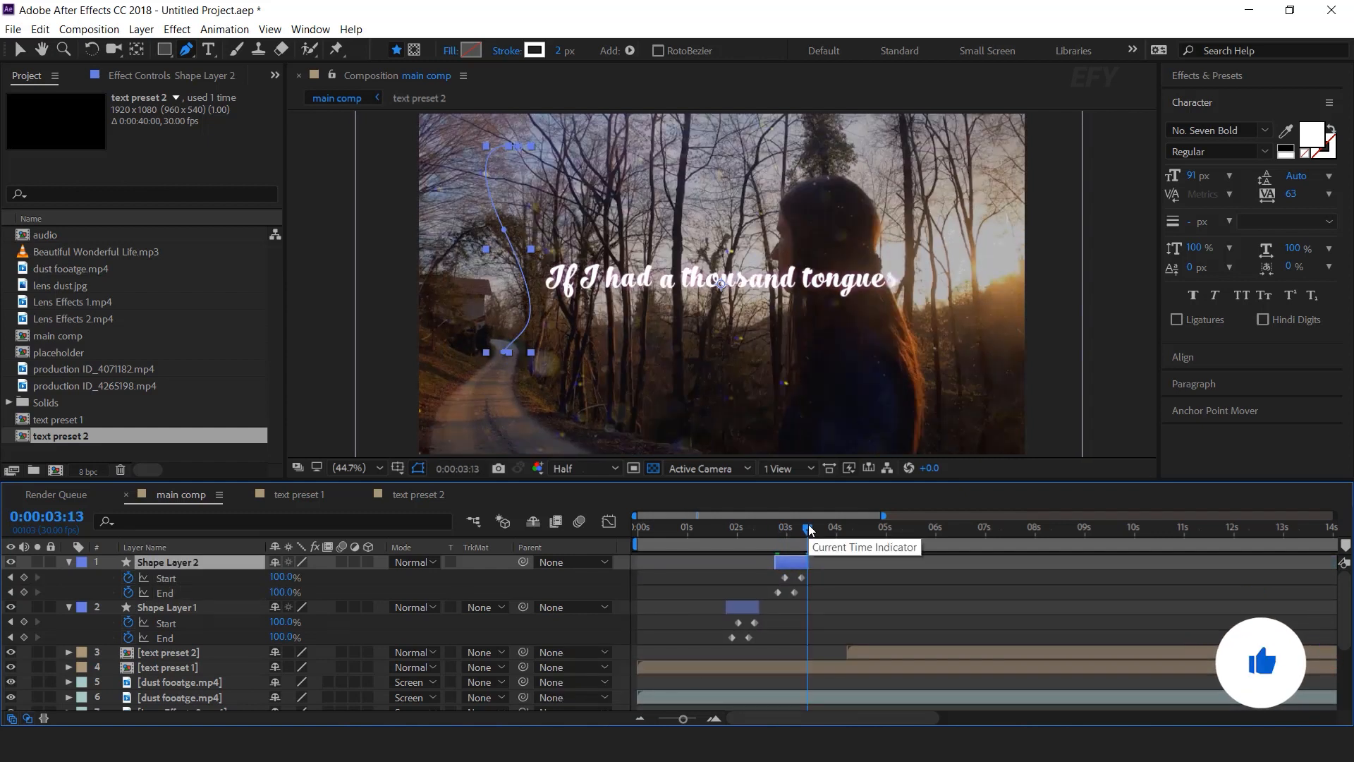
Step: Preview both line animations around the first lyric in main comp from about 0:00:00:29, ending at 0:00:03:00
key(space)
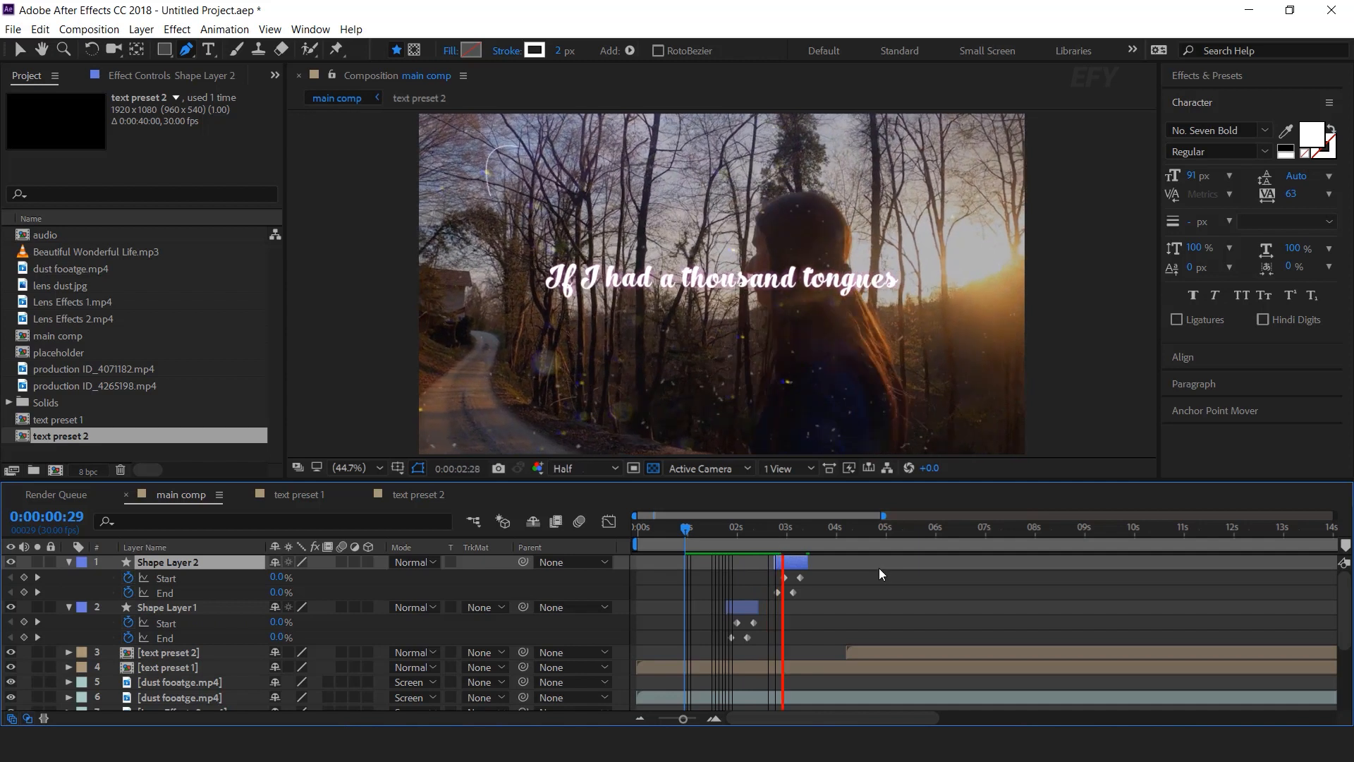
click(736, 526)
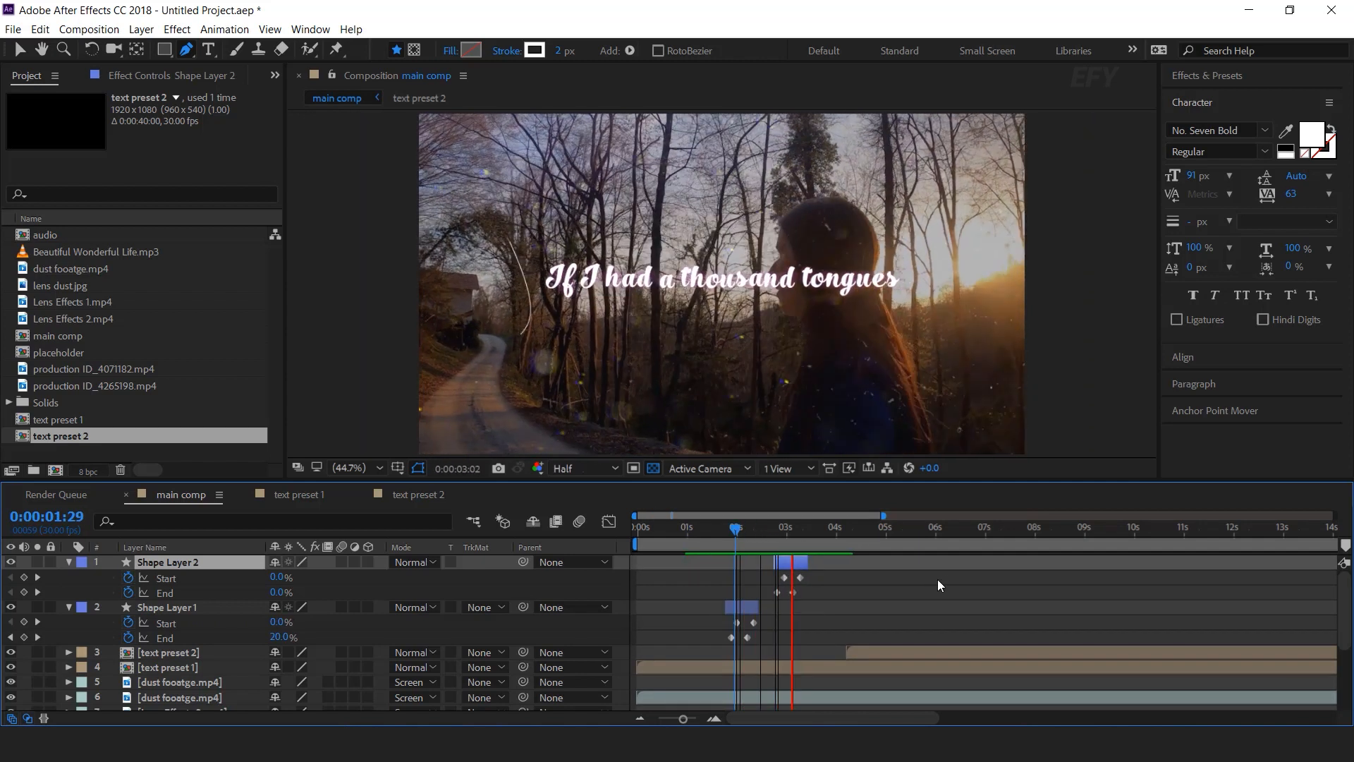
key(space)
click(770, 526)
key(space)
click(786, 529)
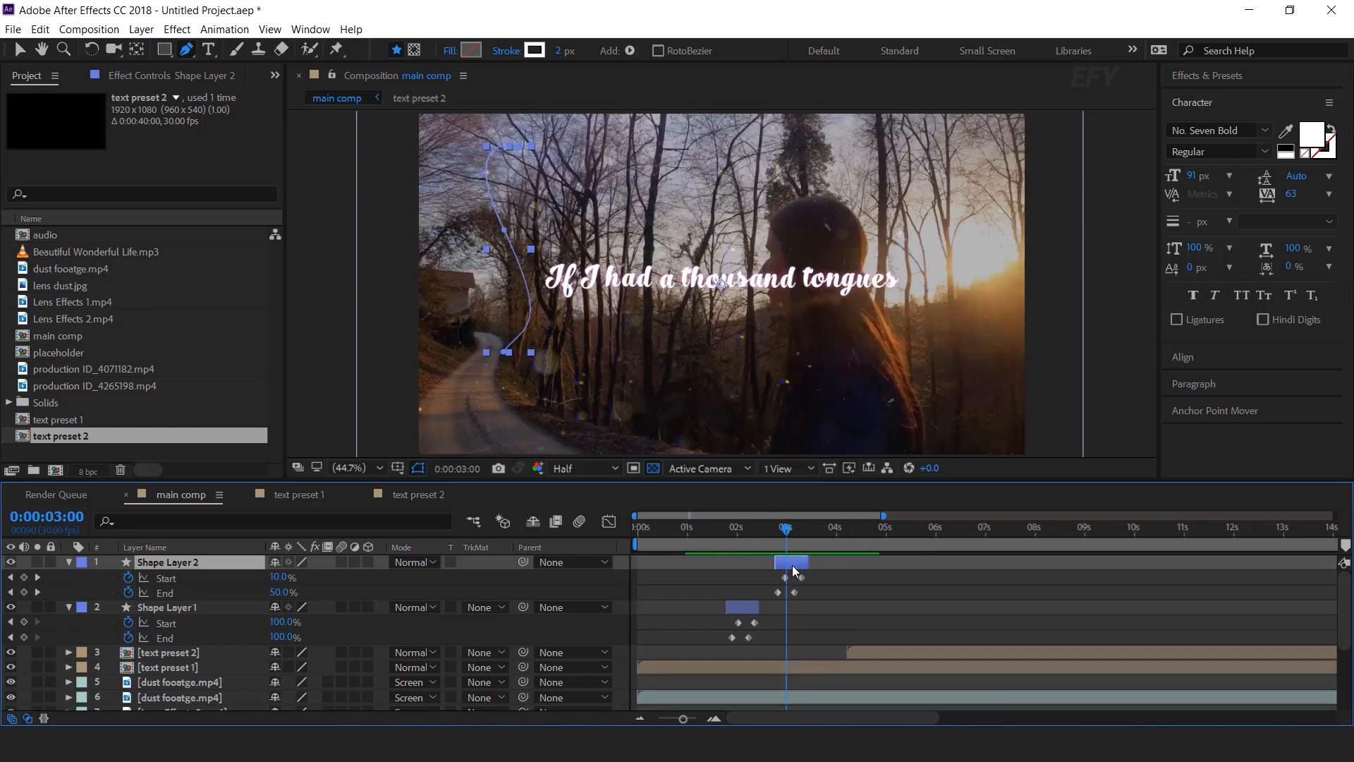
Step: Bring Shape Layer 2's final Start and End keyframes closer to the first ones and shorten the layer to end at about 0:00:03:07
key(equal)
key(equal)
drag(865, 573, 797, 610)
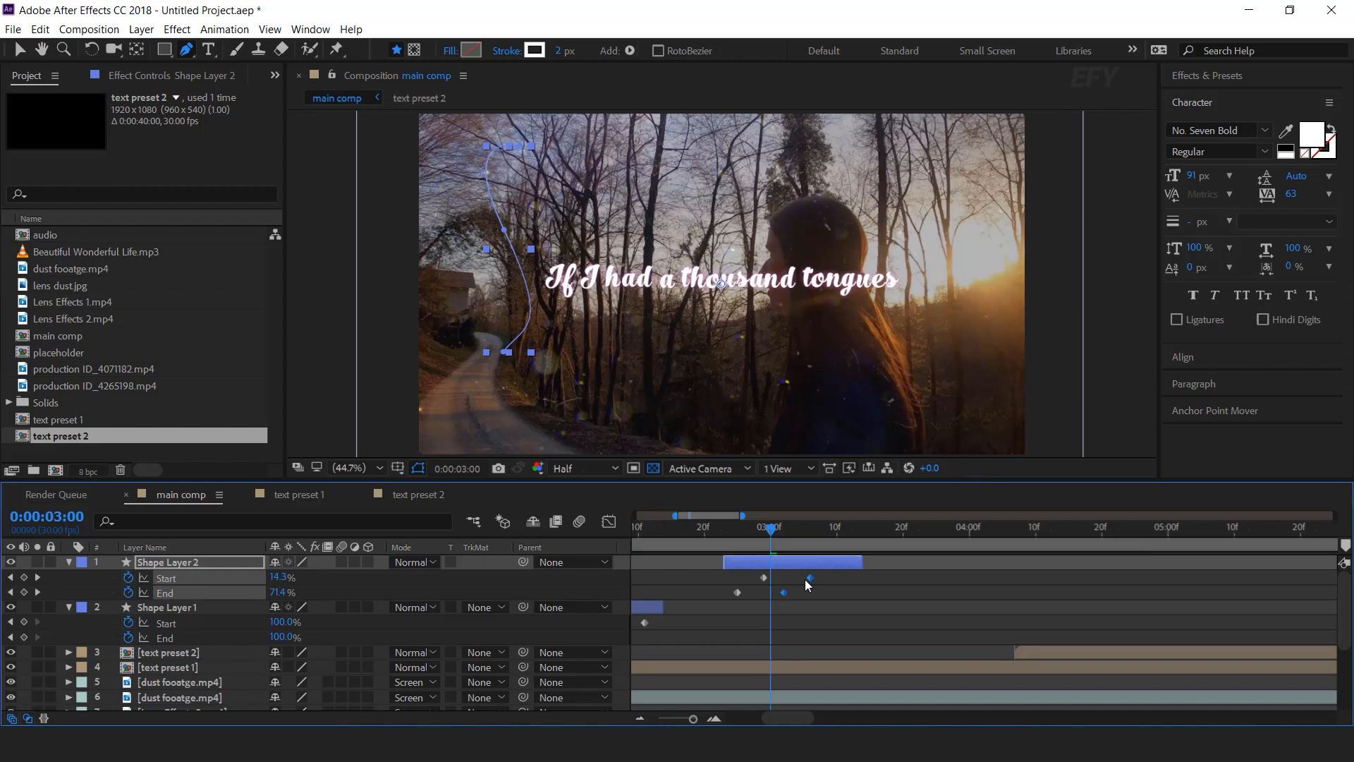
drag(835, 562, 795, 562)
Step: Preview the faster second line from 0:00:02:23 and collapse the properties of both shape layers
click(724, 527)
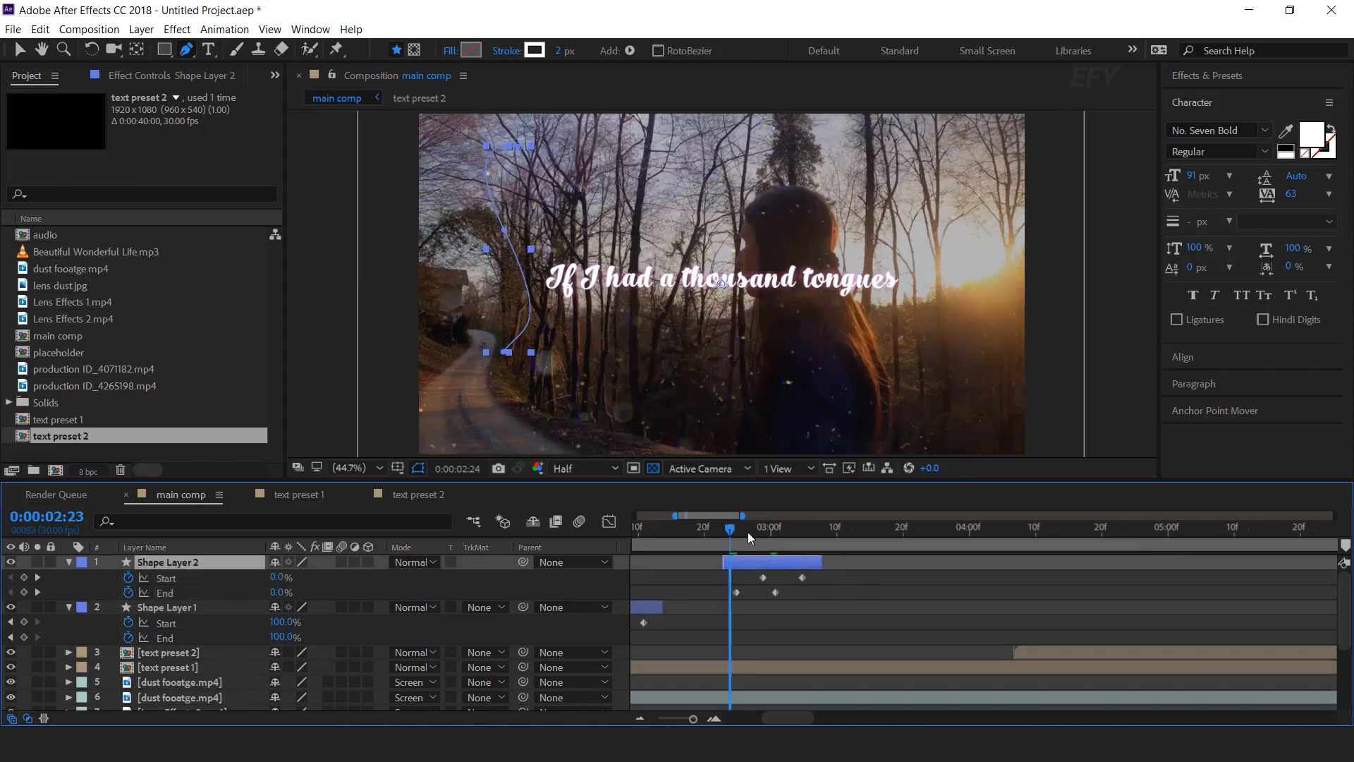
key(space)
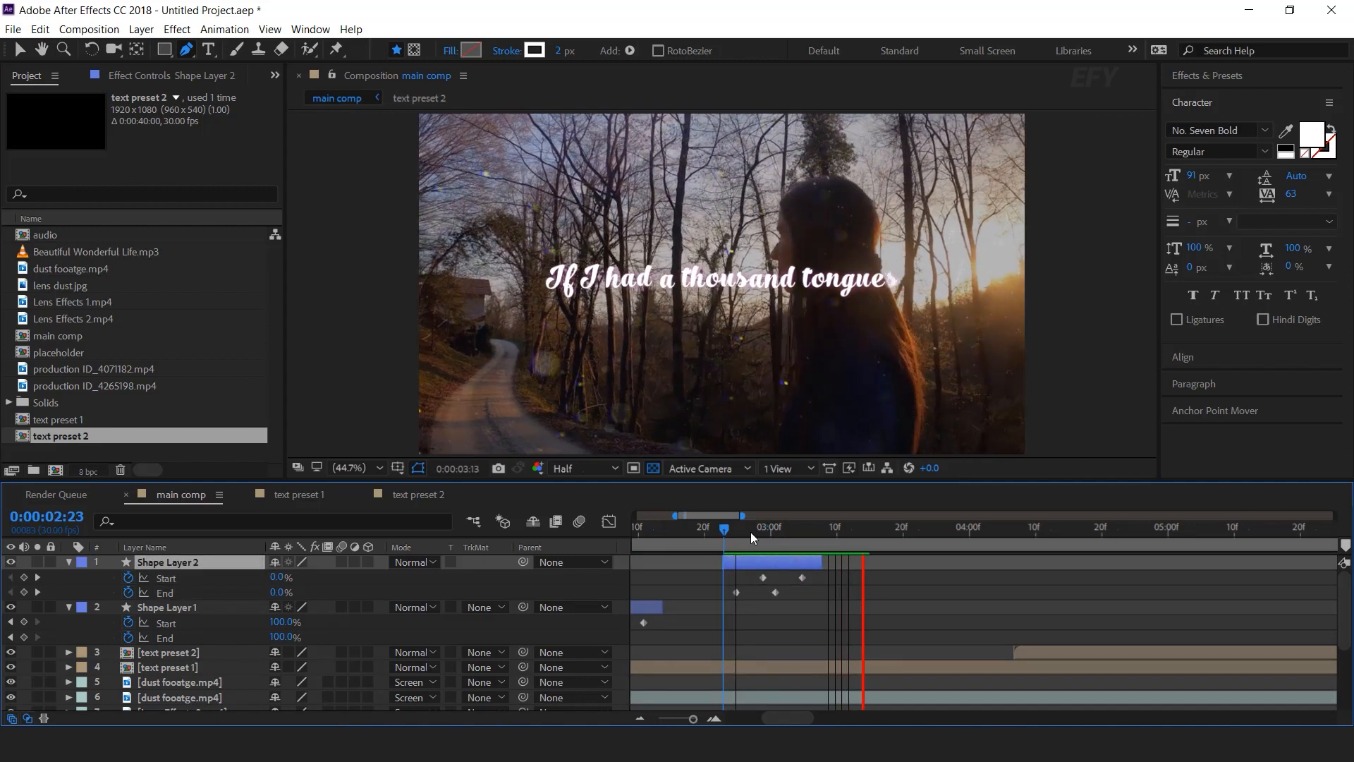
click(764, 528)
click(810, 528)
key(minus)
key(minus)
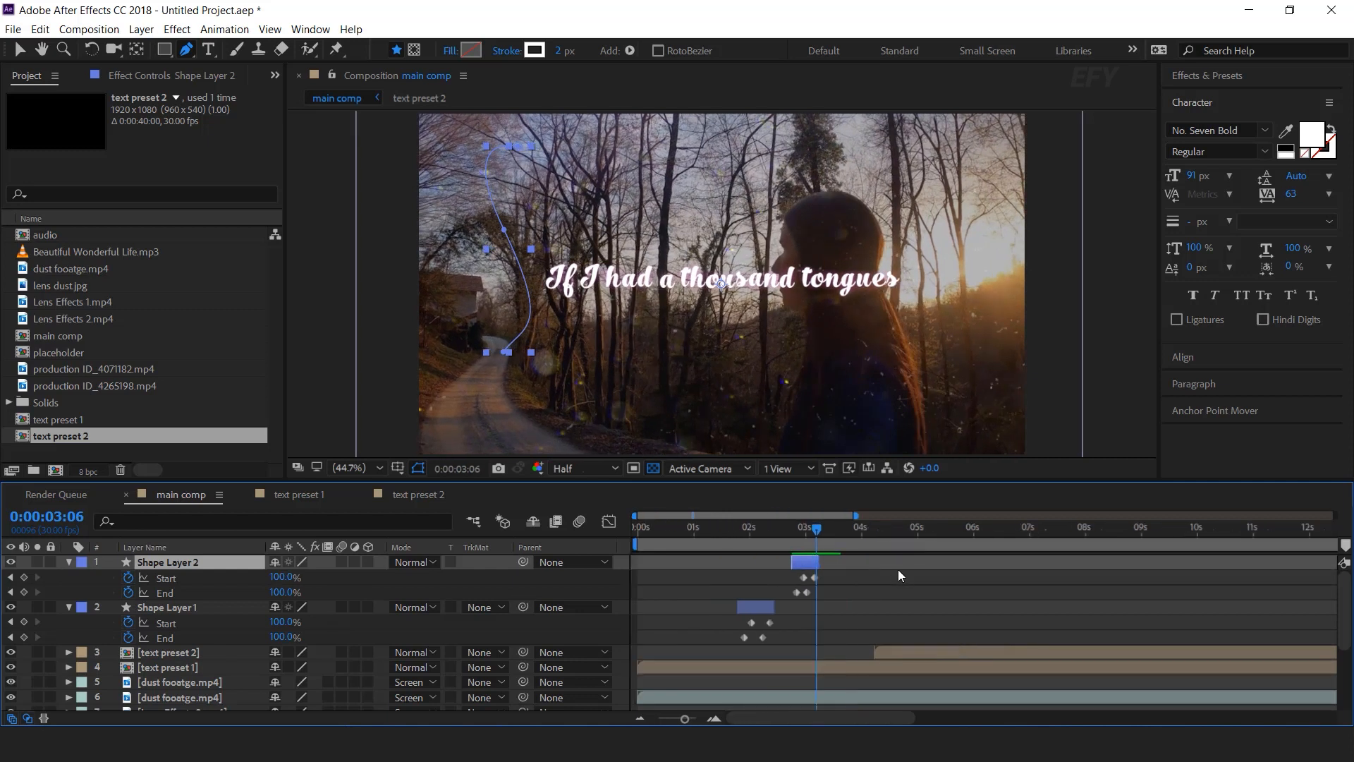
click(68, 607)
click(69, 562)
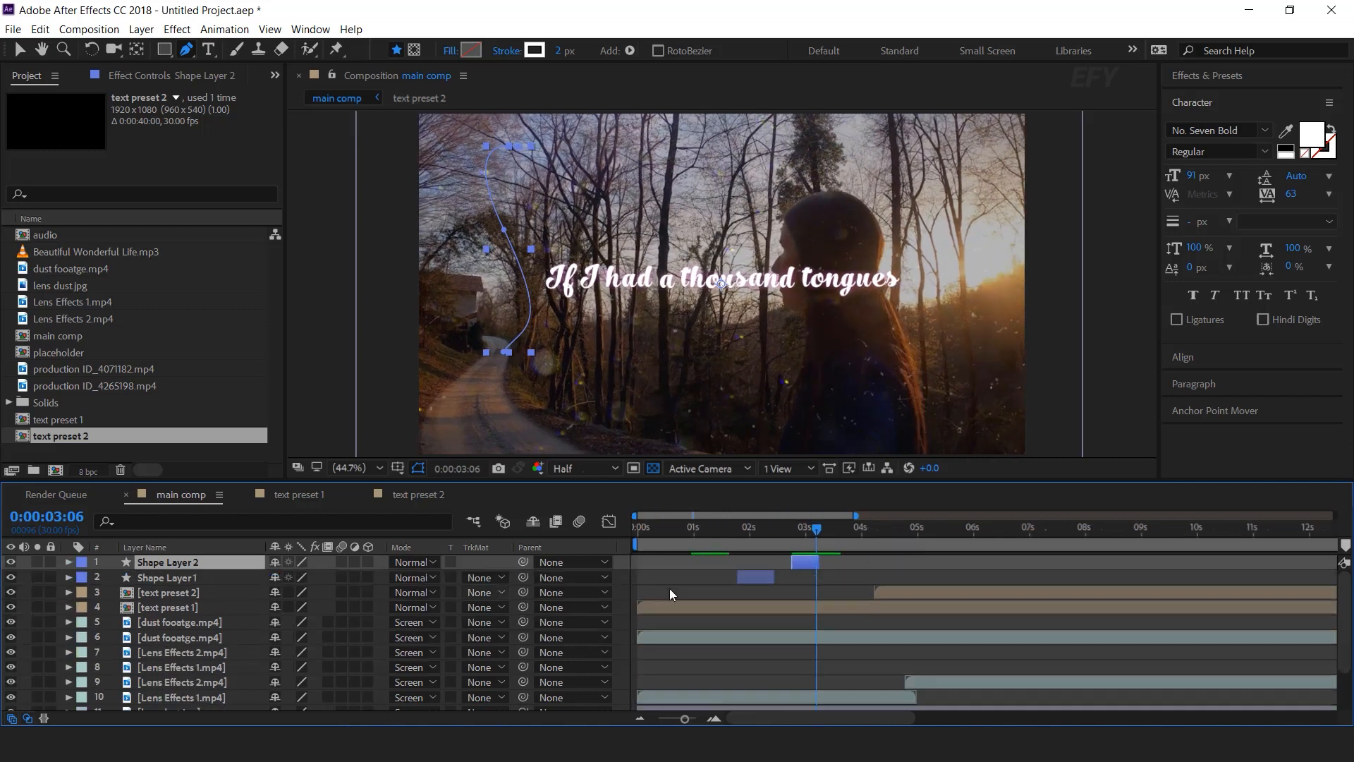
Step: Open AEJuice Pack Manager 4 and open the free Starter Pack
click(823, 528)
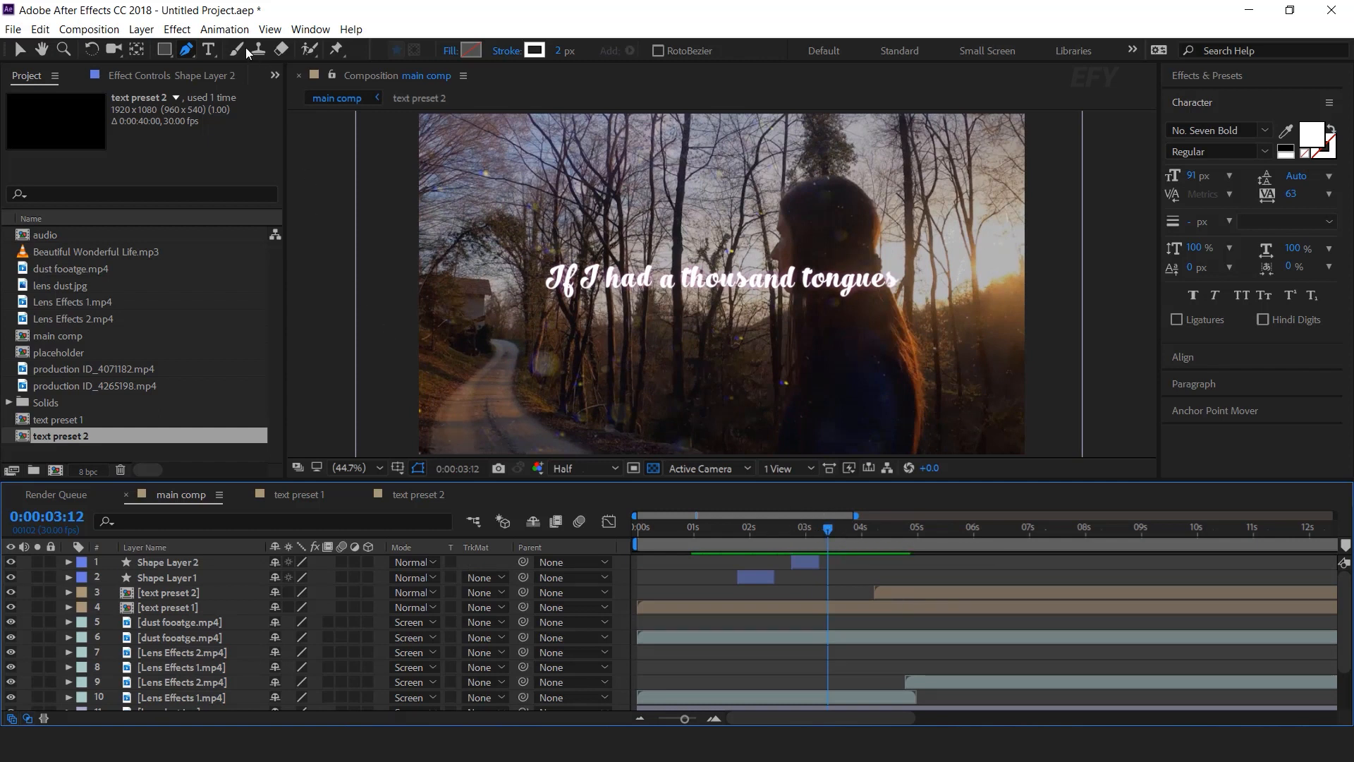
click(310, 29)
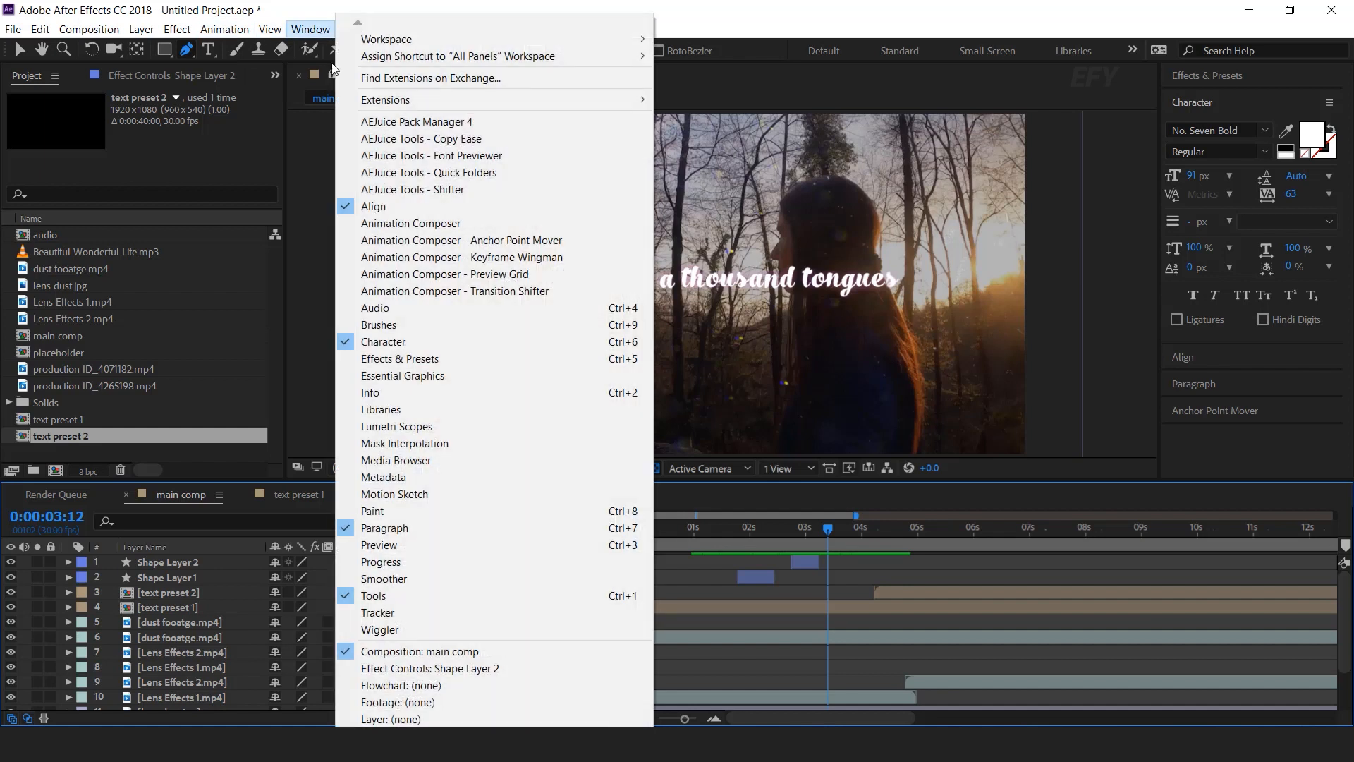
click(439, 125)
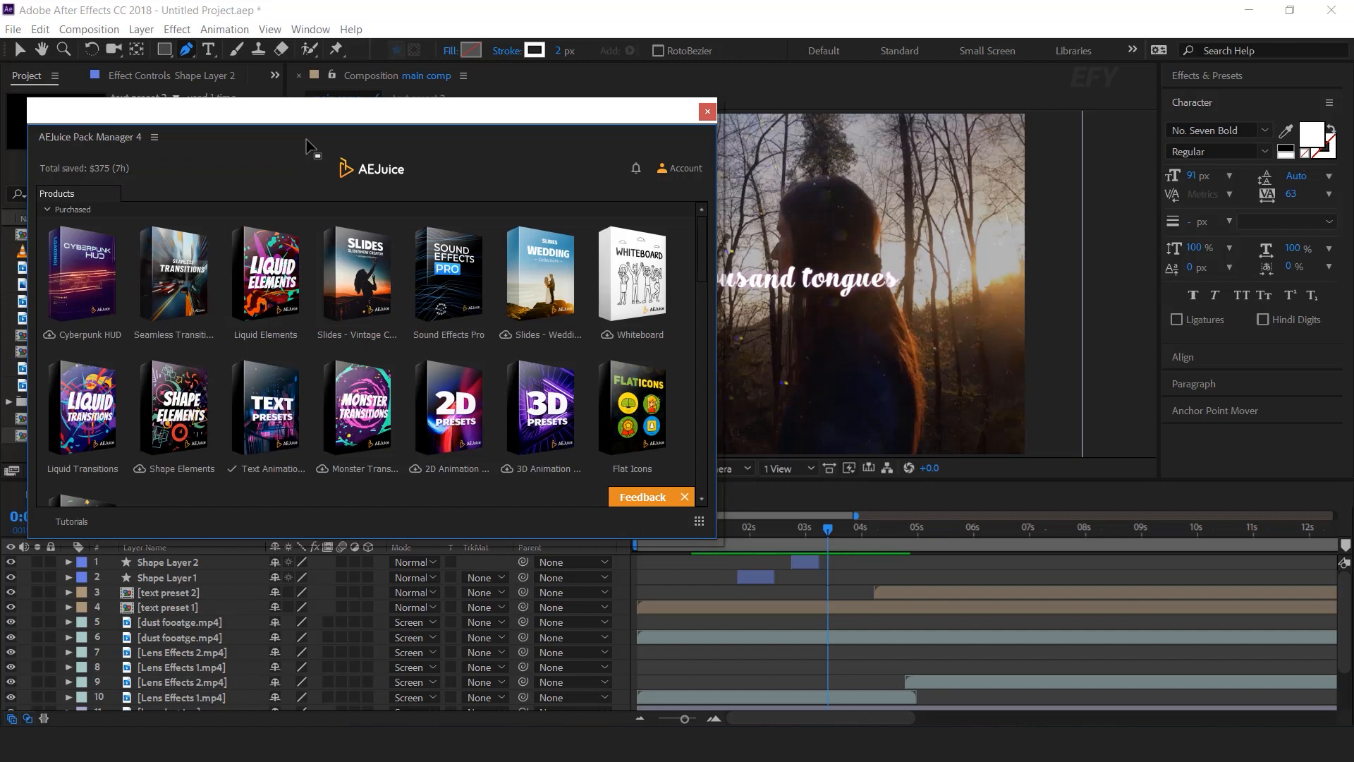
drag(289, 115, 295, 113)
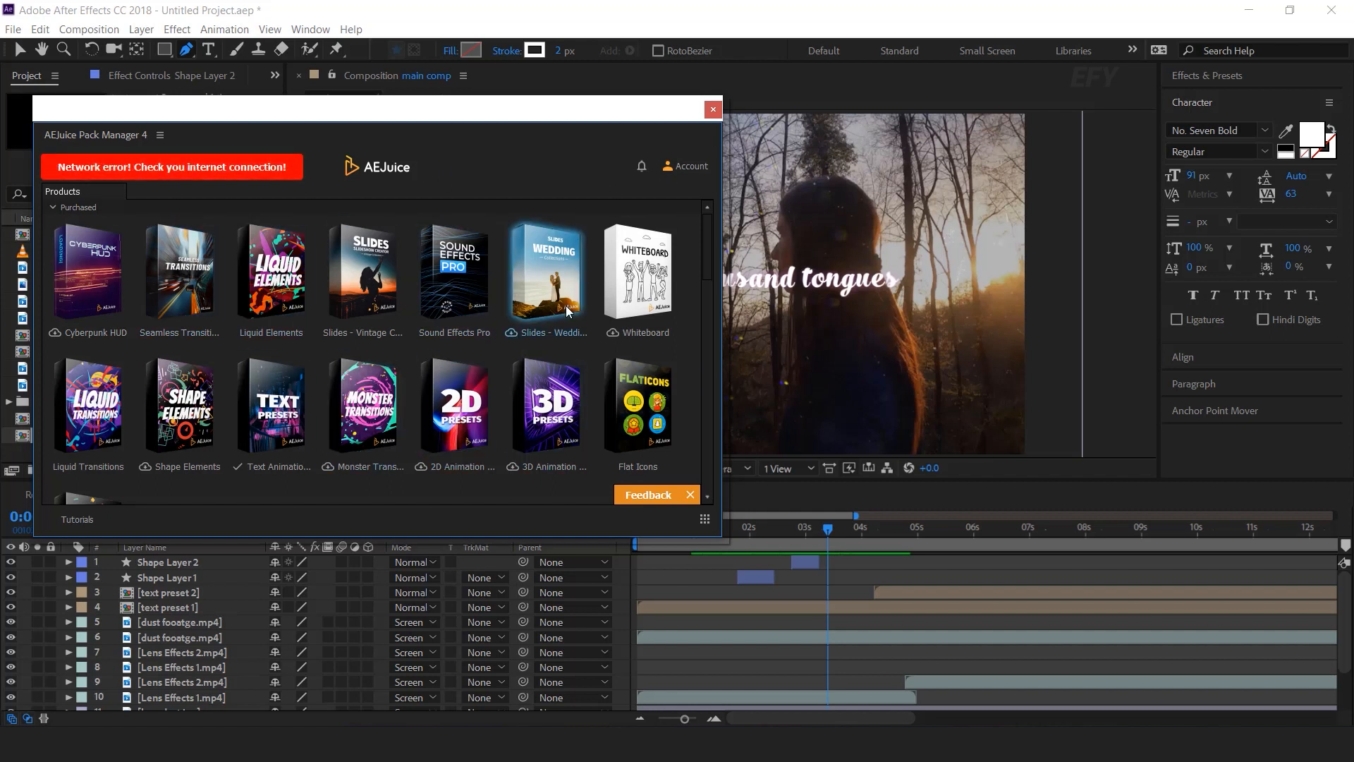
scroll(370, 307, down, 2)
scroll(370, 307, down, 1)
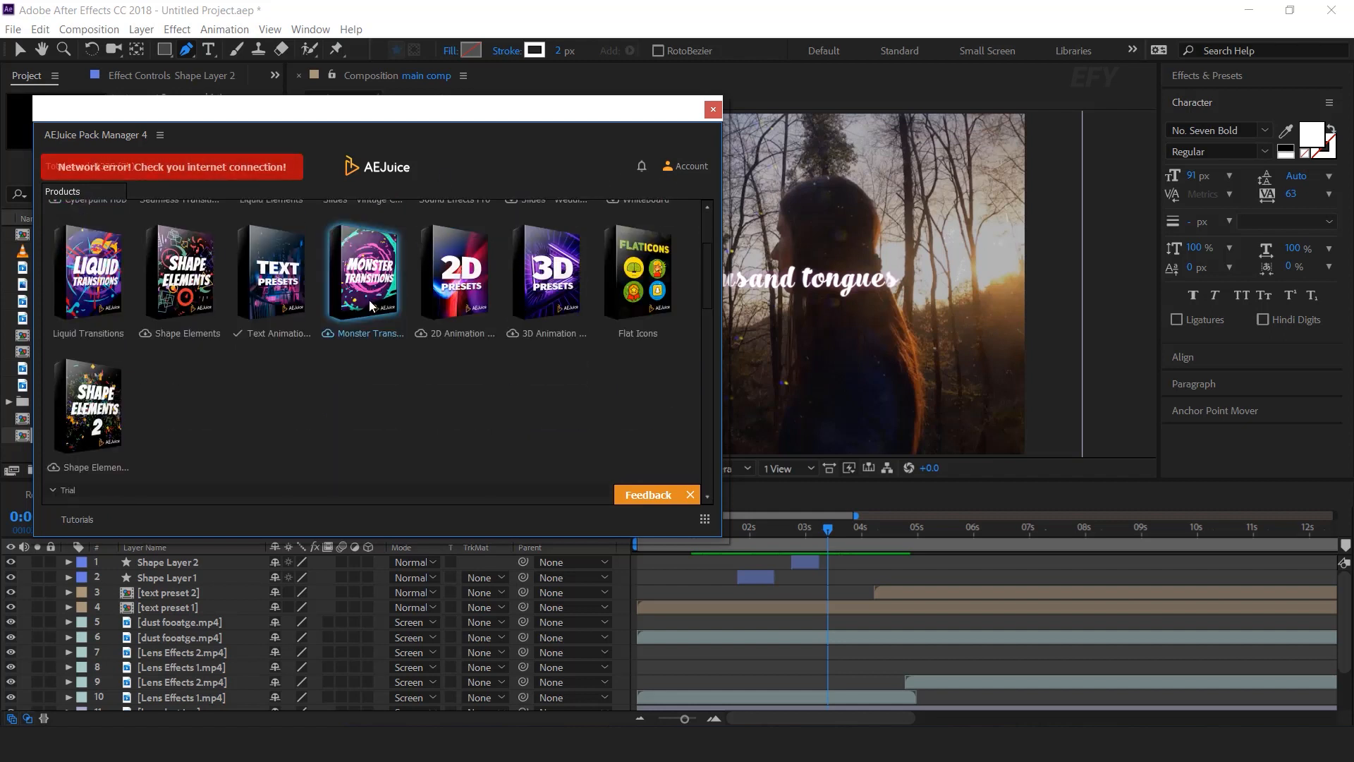
scroll(331, 408, down, 4)
scroll(332, 407, down, 4)
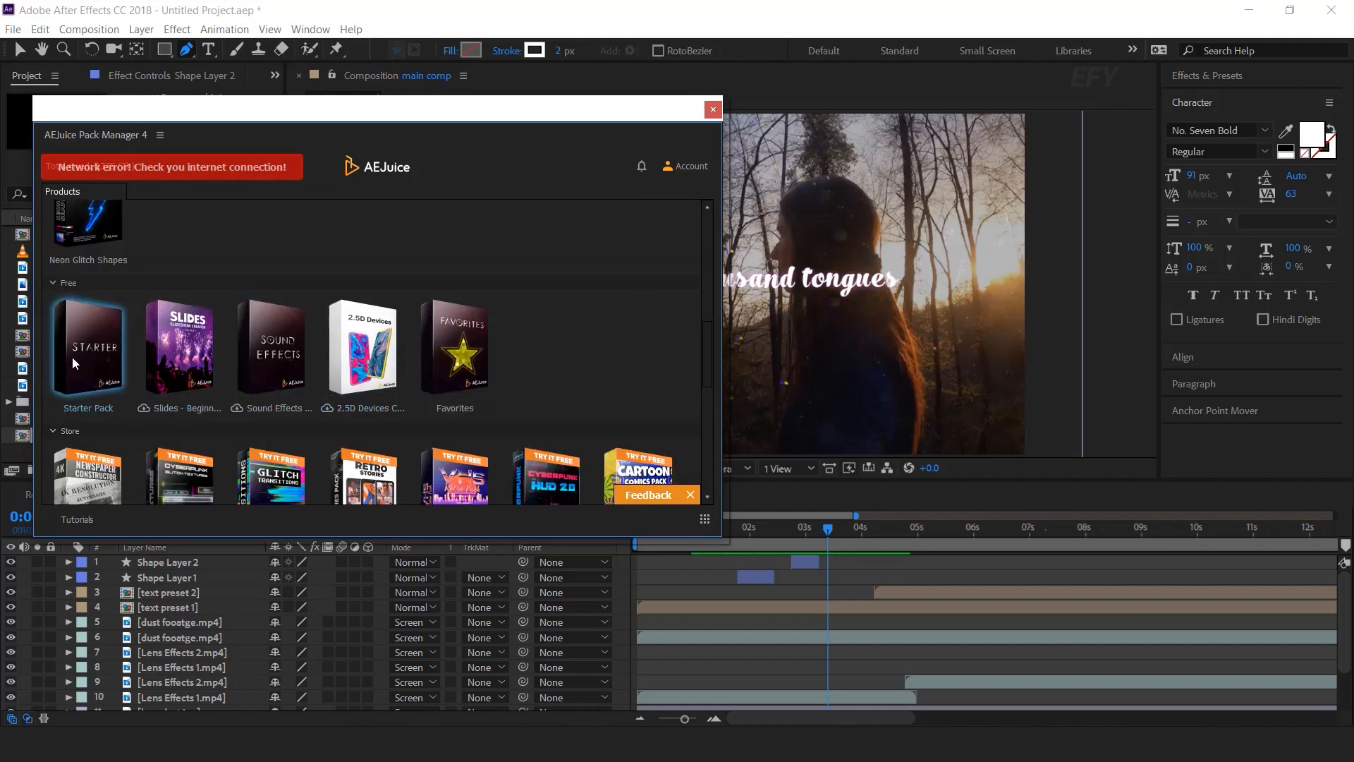
click(86, 361)
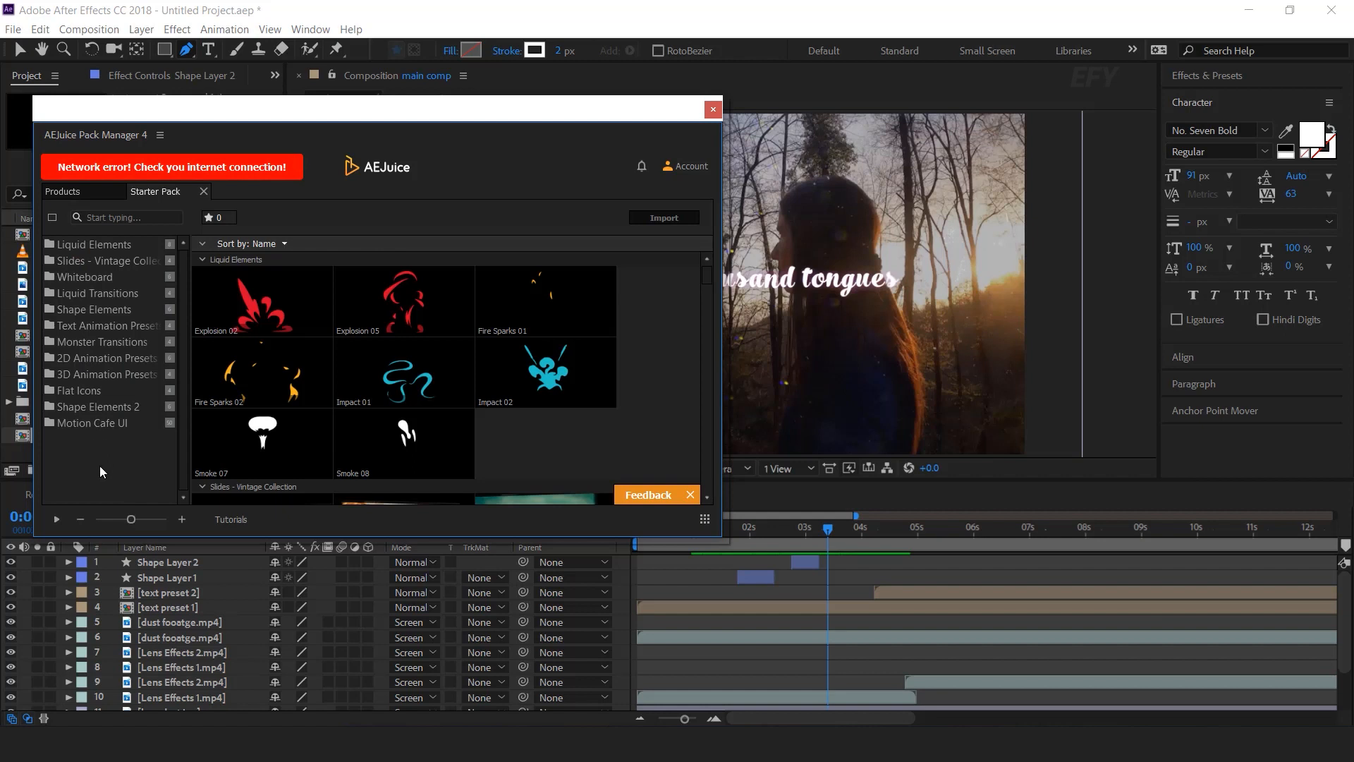
Step: Import Explosion 02 from Liquid Elements into main comp and shift its layer to start at about 0:00:02:25
click(230, 302)
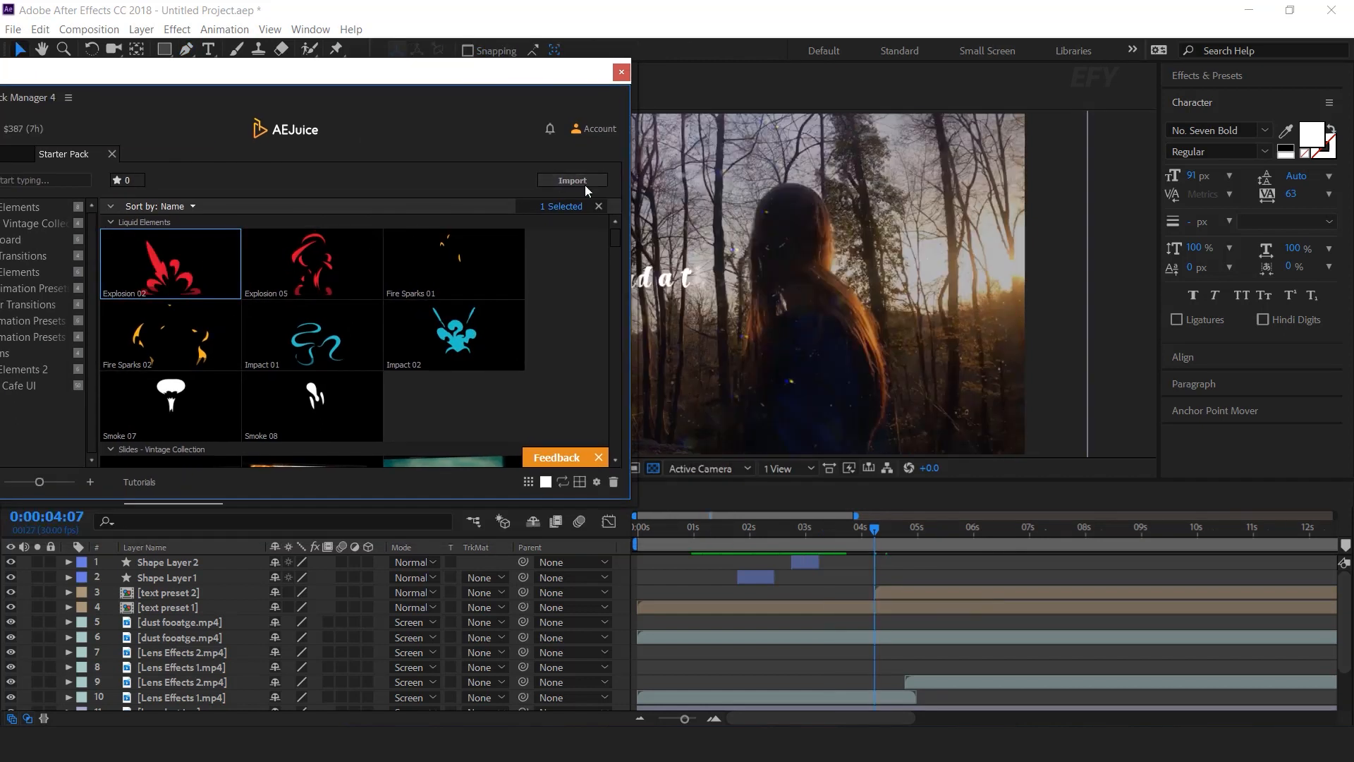
click(585, 184)
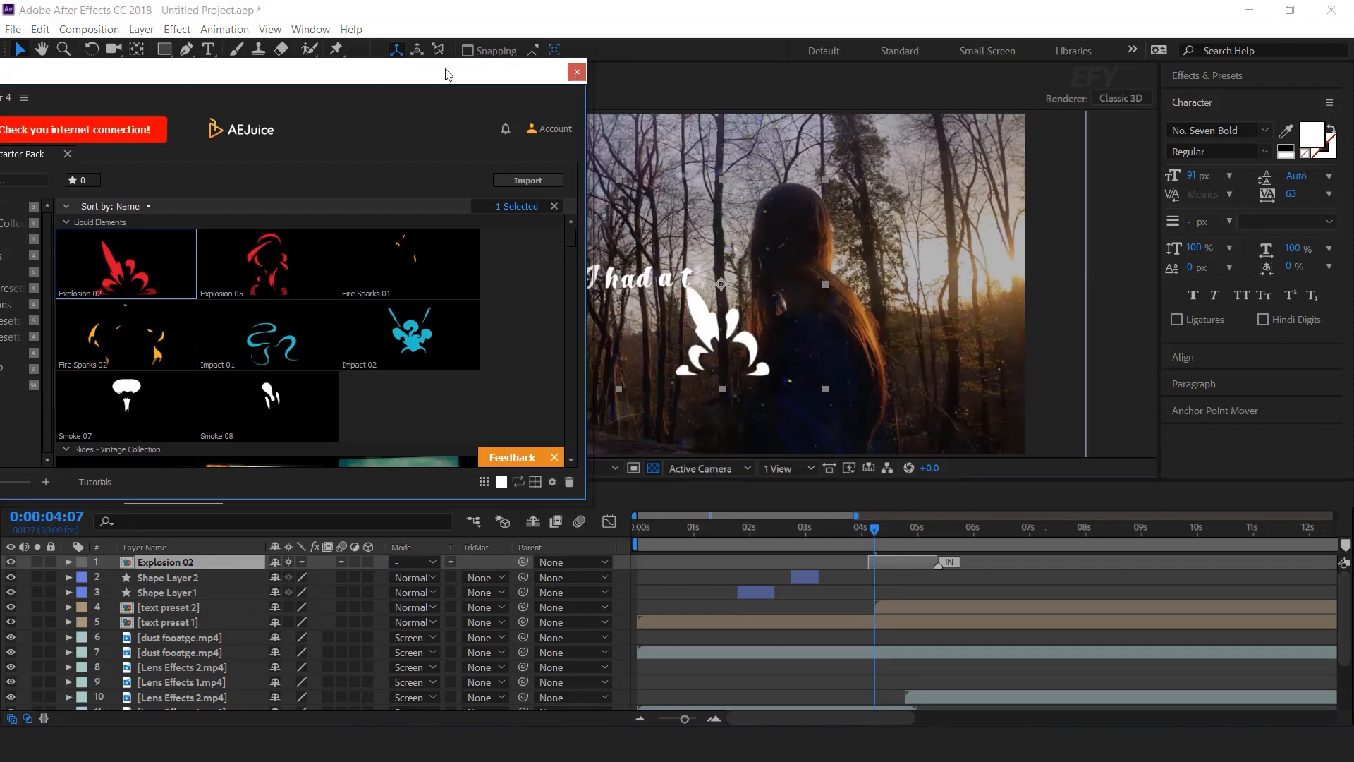
drag(445, 74, 205, 66)
drag(898, 564, 805, 564)
Step: Scale Explosion 02 to 48%, rotate it to point outward and place it at the end of the lyric line
drag(726, 331, 991, 251)
key(w)
key(v)
key(s)
drag(317, 577, 285, 578)
drag(985, 292, 932, 284)
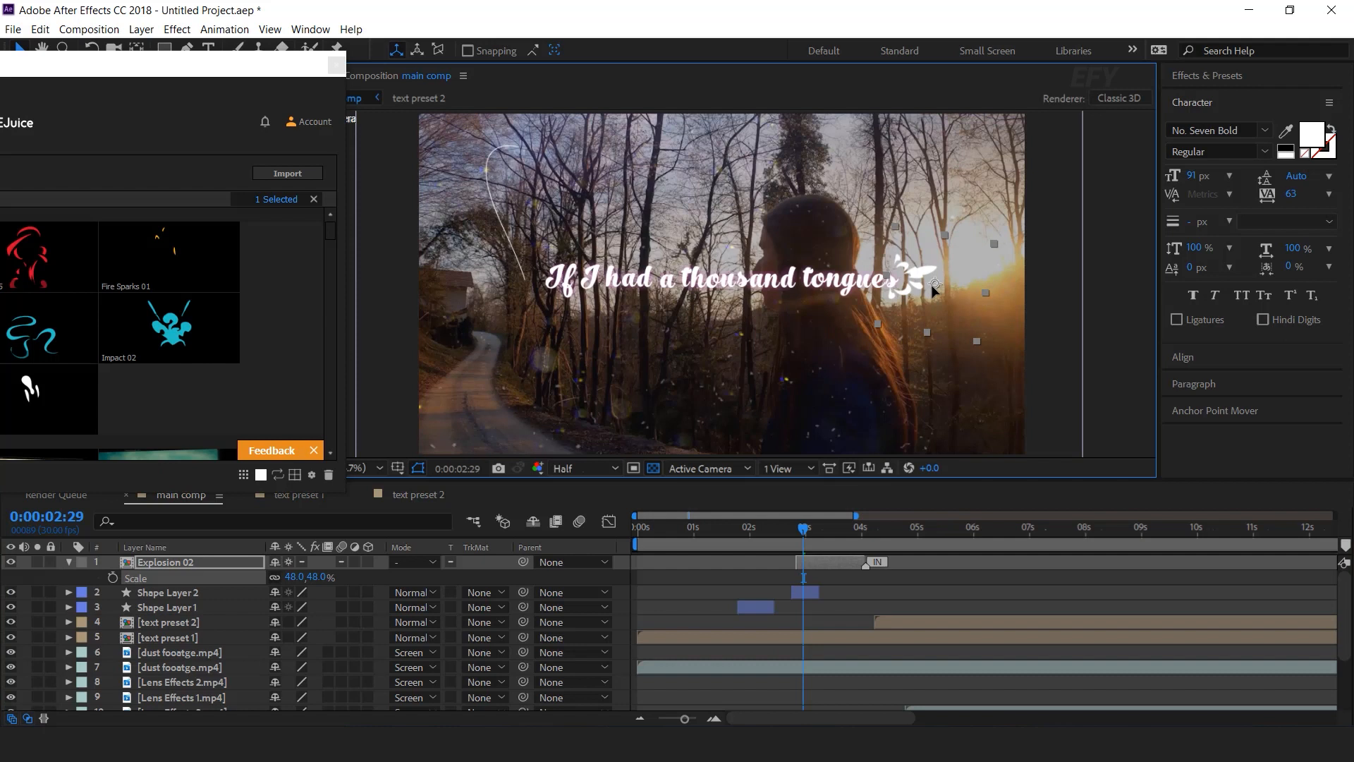
Step: Duplicate Explosion 02, rotate the copy to face the opposite way and place it at the start of the lyric line
click(193, 565)
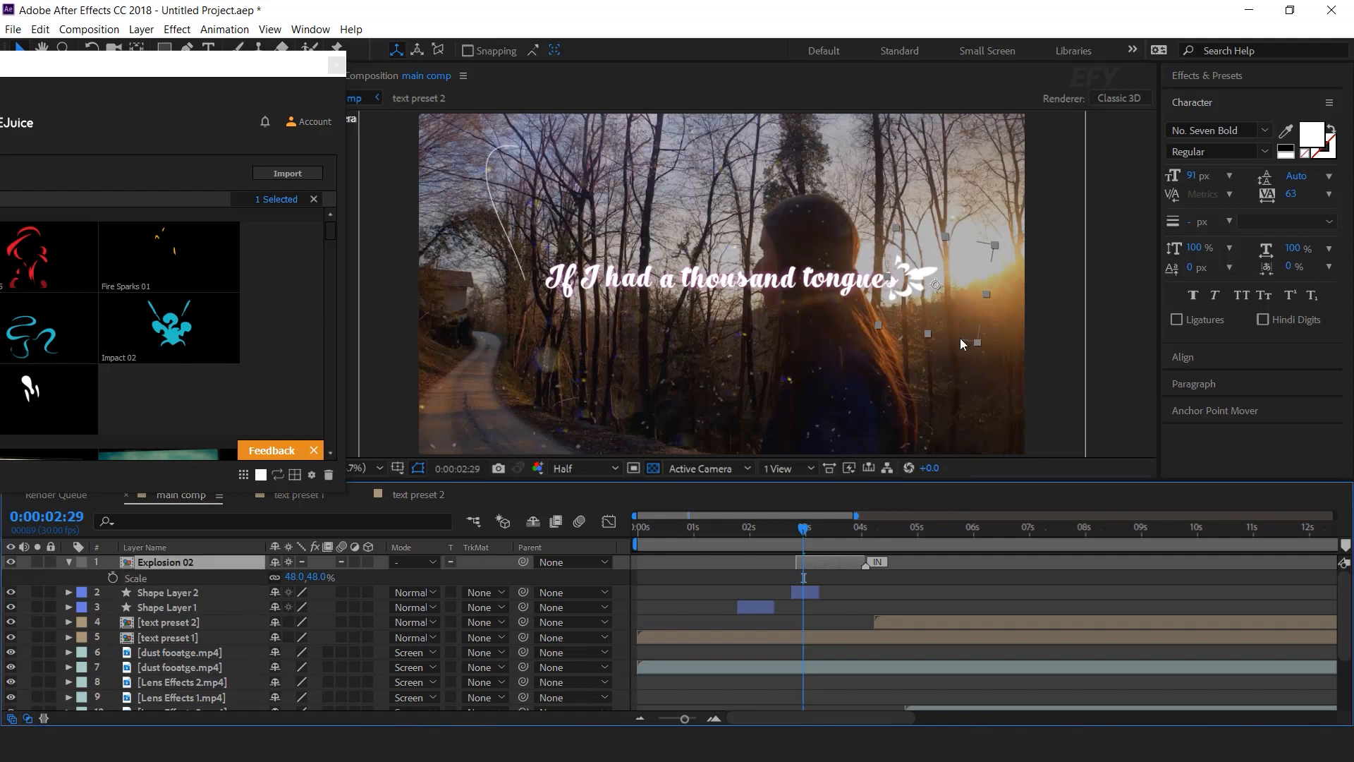
key(ctrl+d)
key(w)
drag(1010, 258, 541, 275)
key(v)
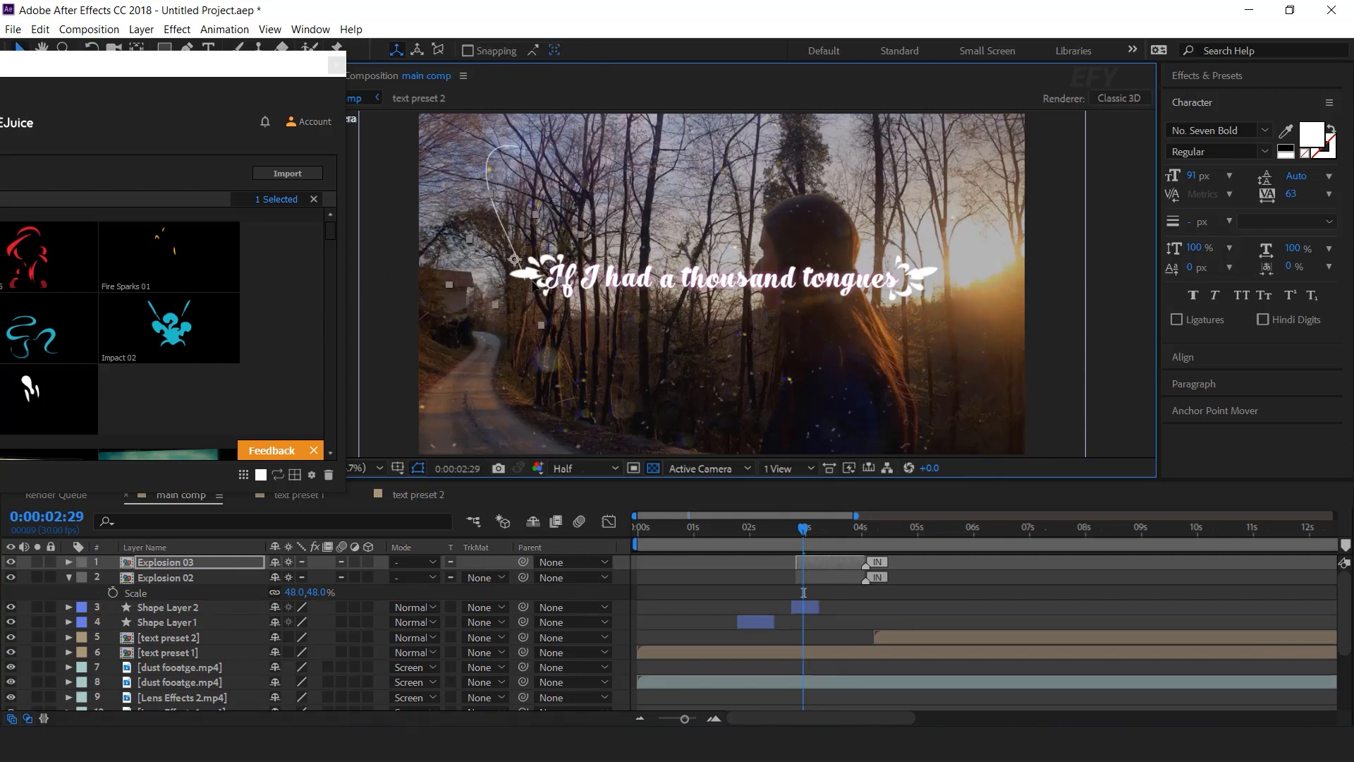
Step: Shift Explosion 03 to start at about 0:00:01:07 and Explosion 02 at about 0:00:02:00, and preview the timing
drag(777, 531, 687, 547)
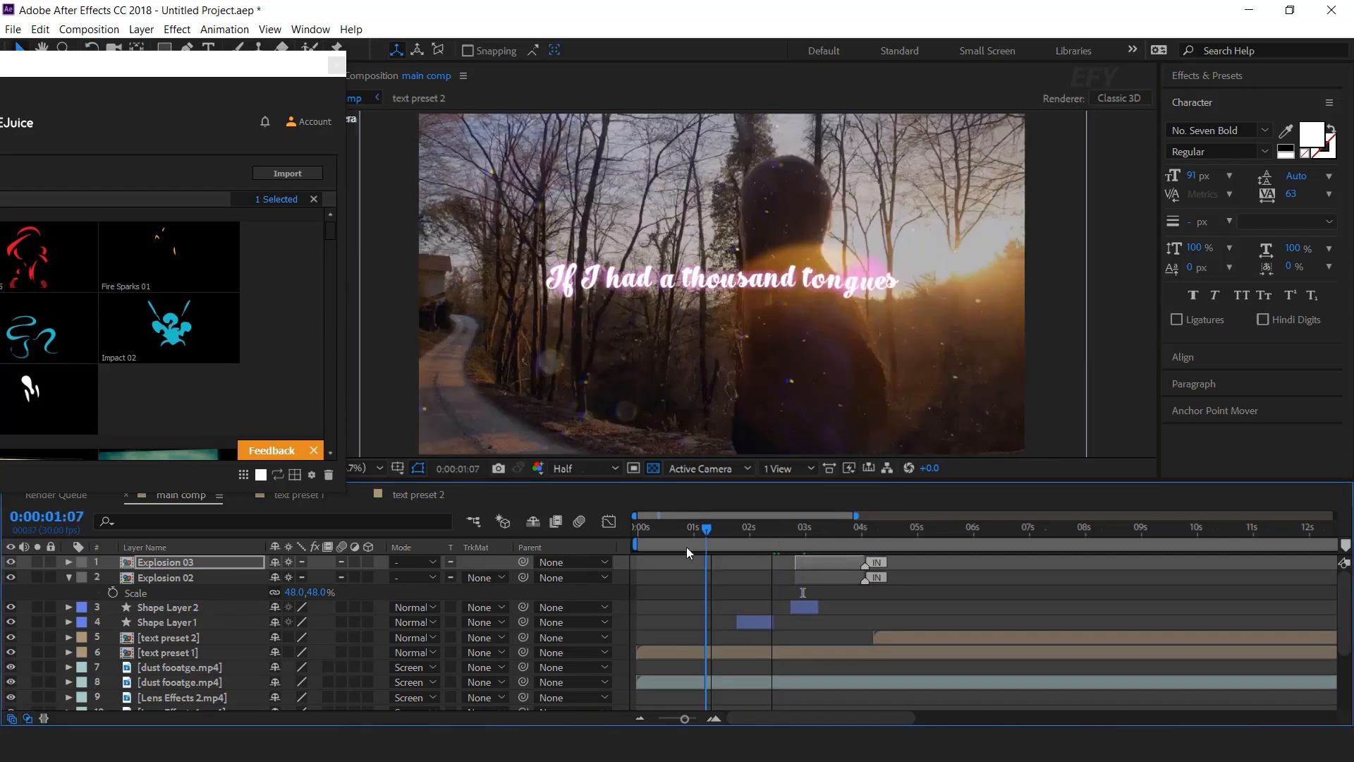
key(space)
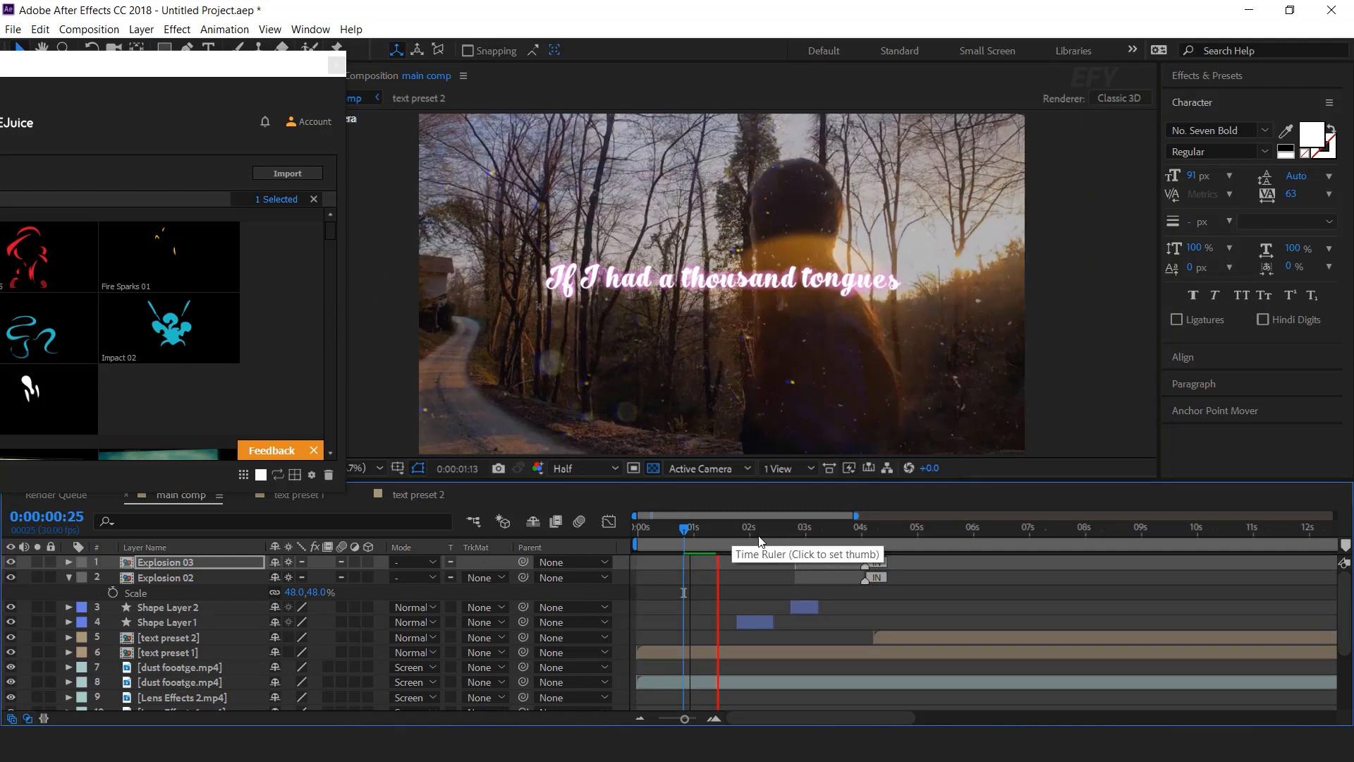
drag(828, 561, 733, 530)
drag(834, 572, 788, 580)
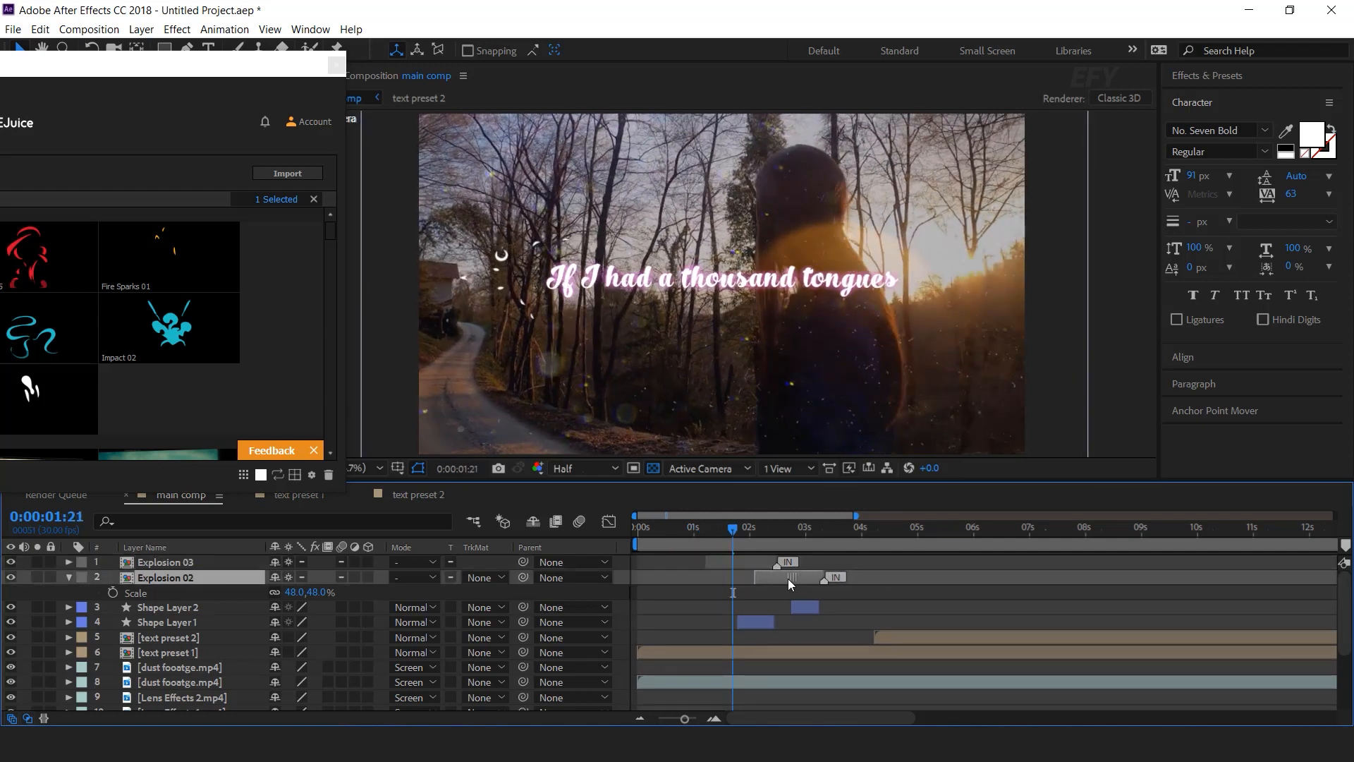
key(space)
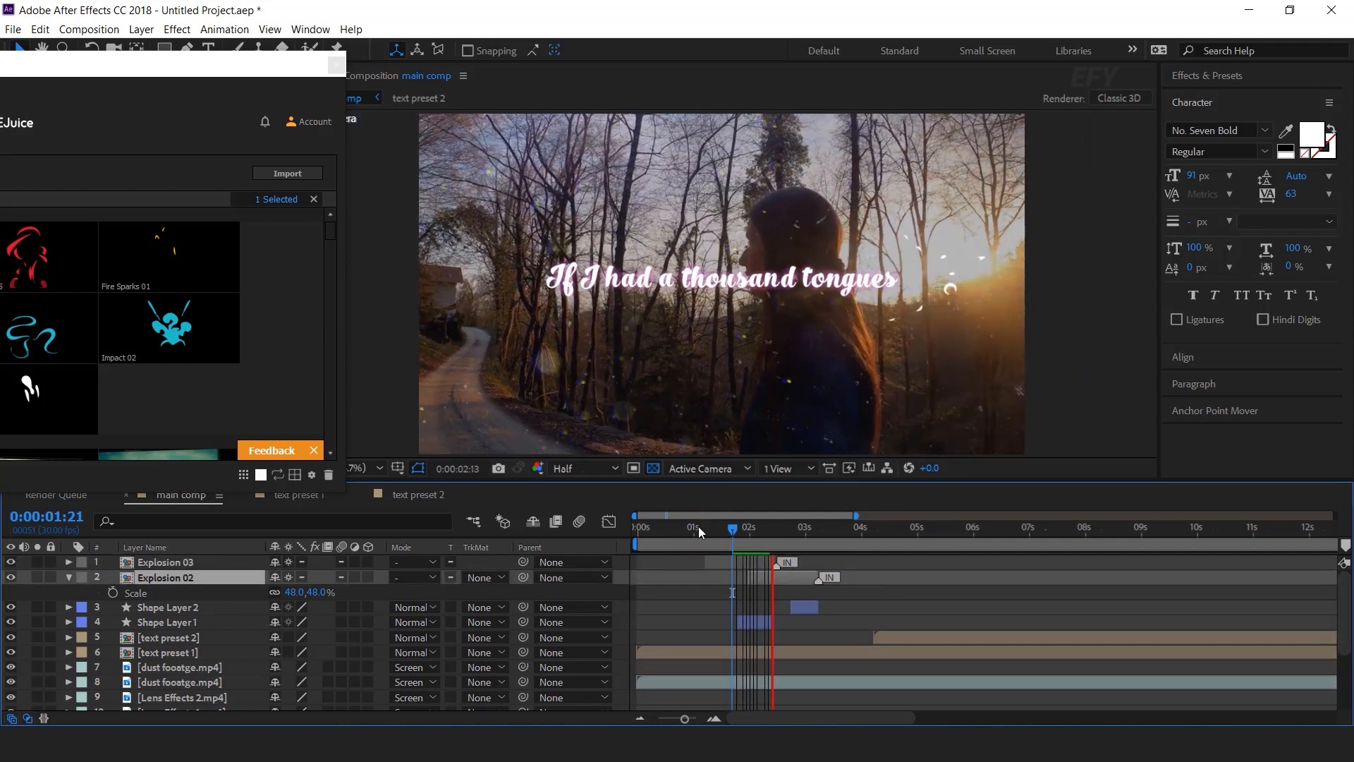
click(662, 528)
key(space)
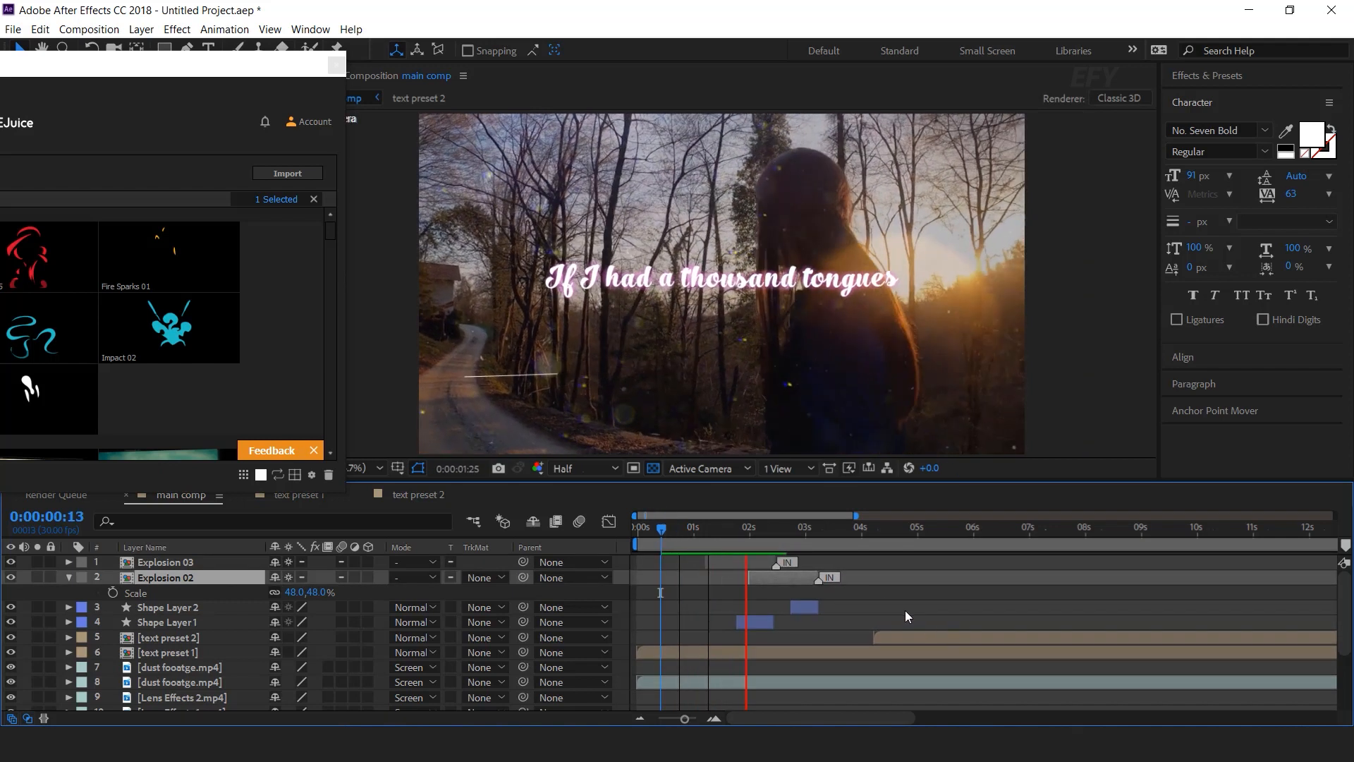
Step: Shift Explosion 02 to start at about 0:00:01:19 and preview main comp from the beginning
click(744, 527)
drag(768, 577, 754, 577)
drag(655, 523, 612, 532)
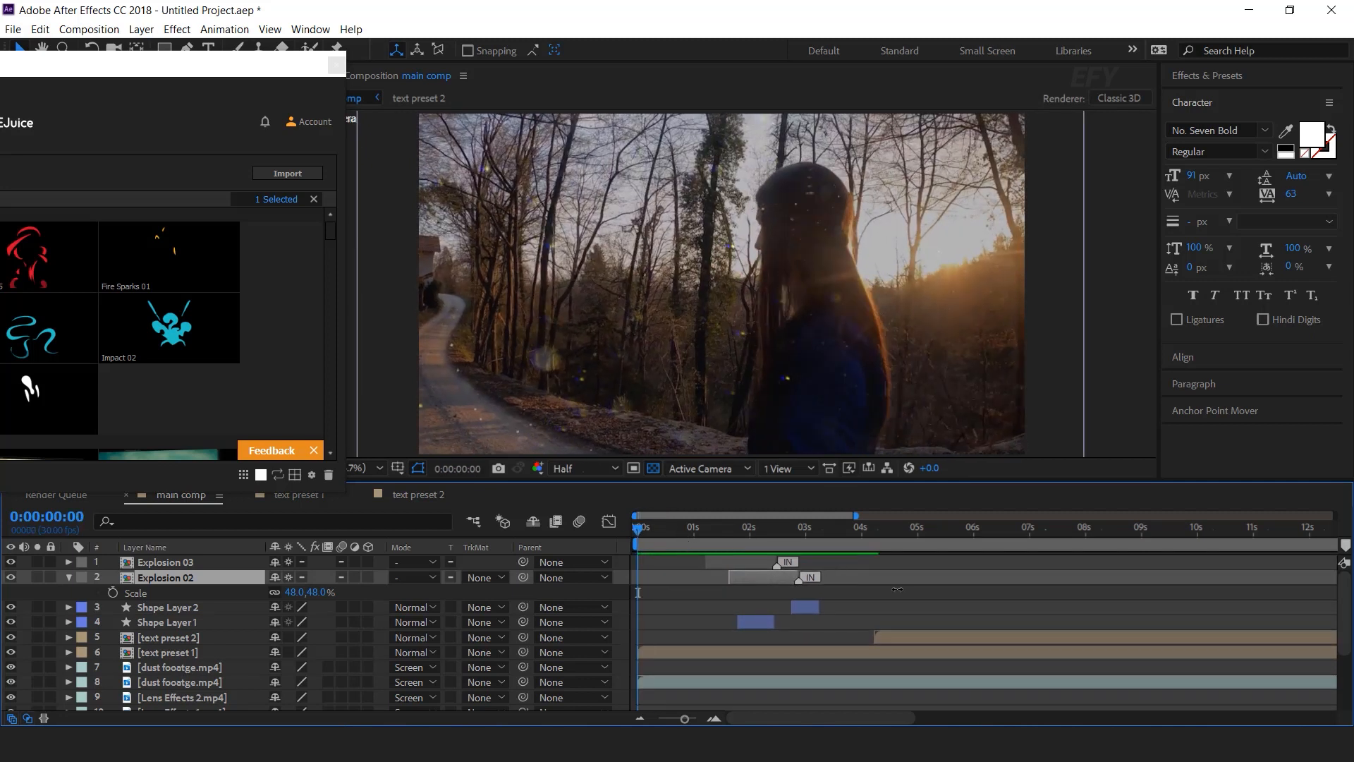
key(space)
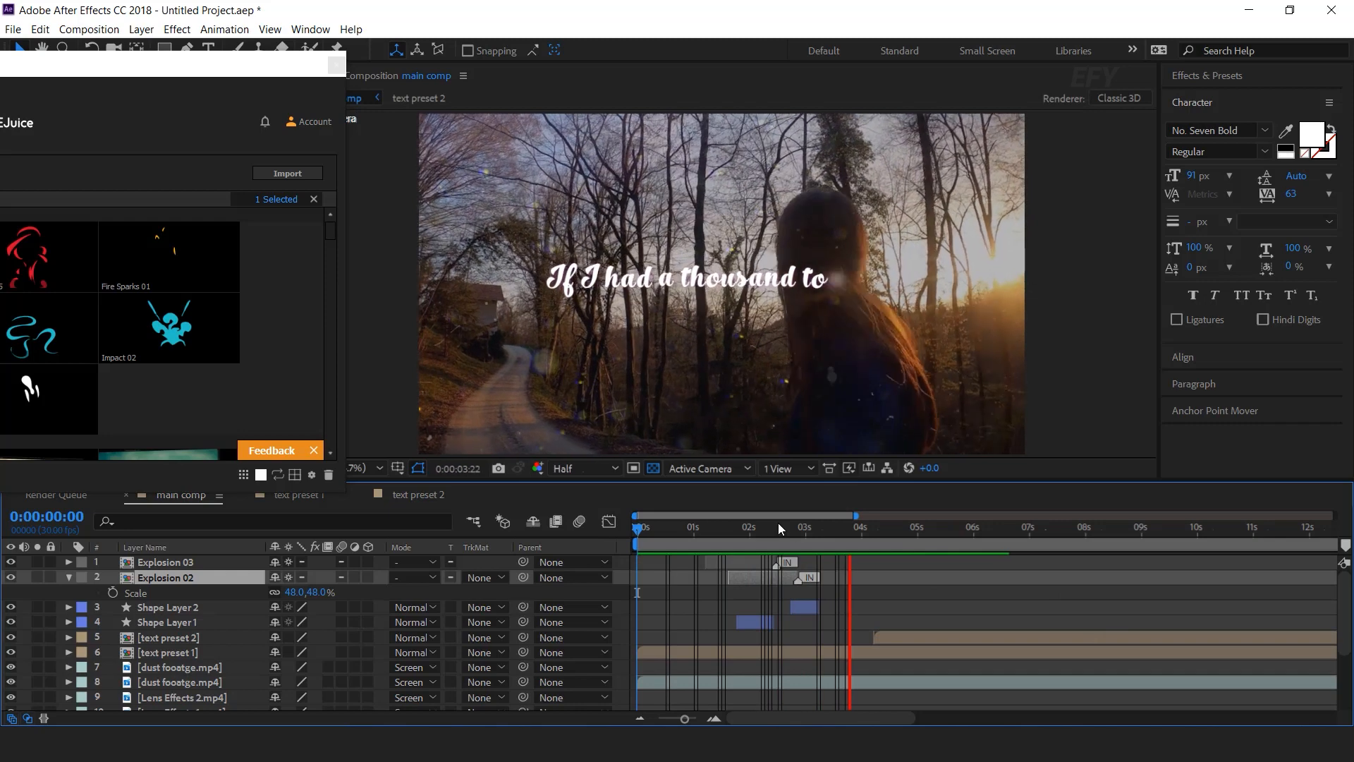
Step: Move to 0:00:05:06 in main comp and import the Impact 02 liquid element from the AEJuice Pack Manager
drag(715, 527, 929, 544)
drag(200, 60, 385, 31)
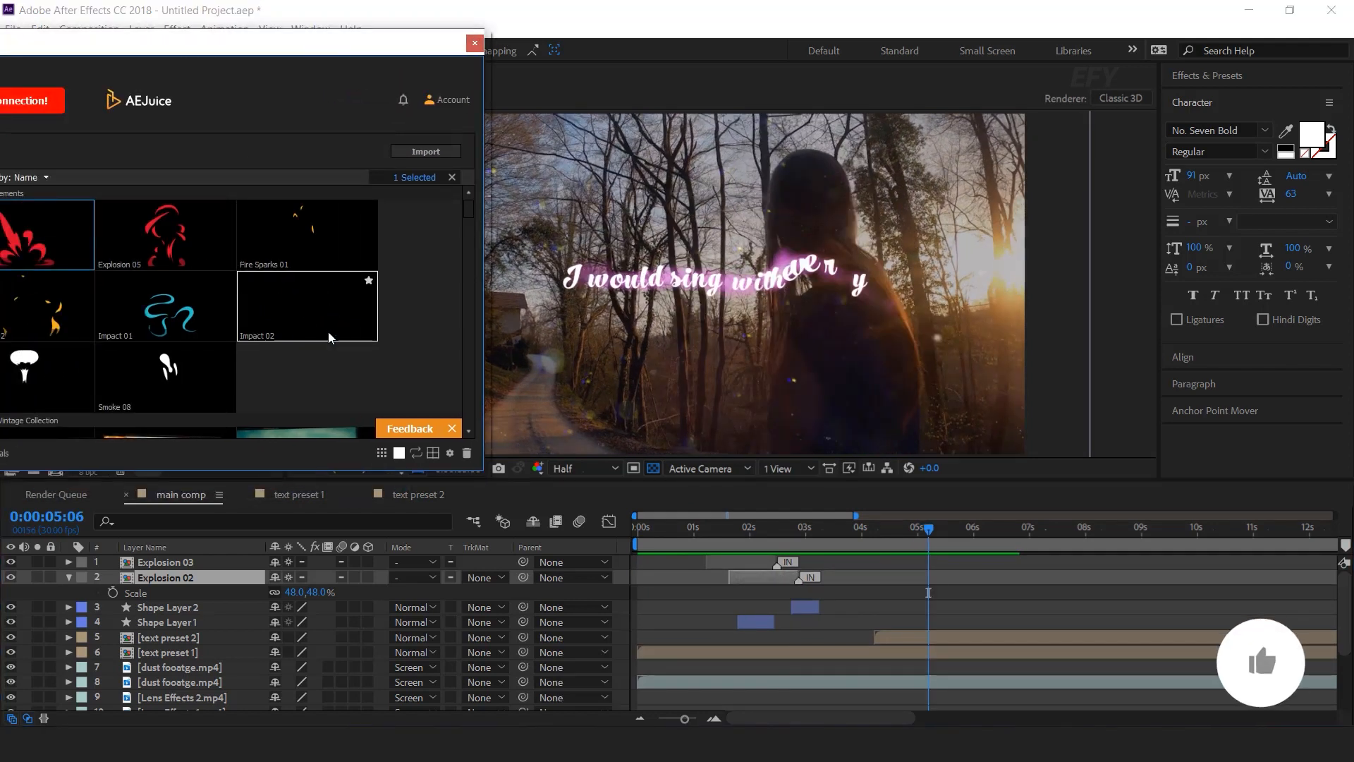
click(419, 152)
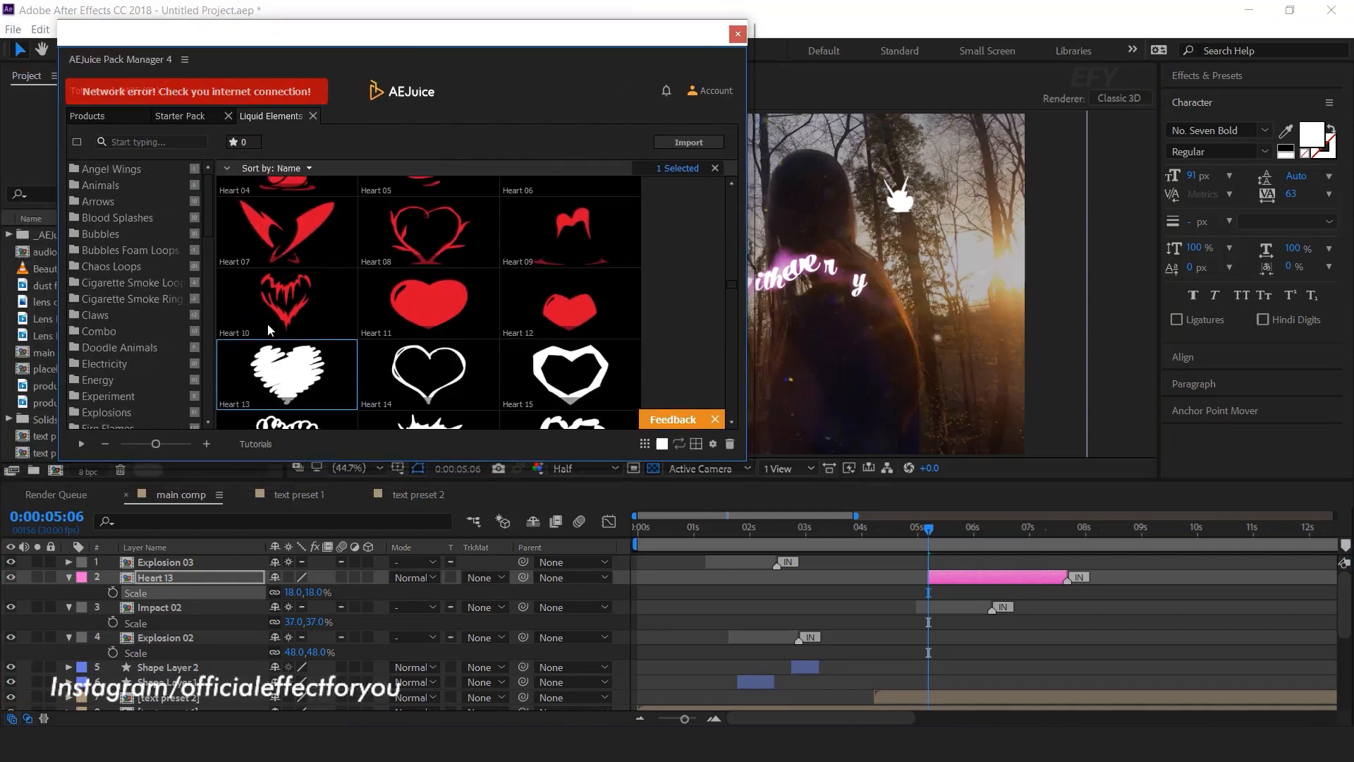
scroll(423, 296, up, 1)
click(688, 141)
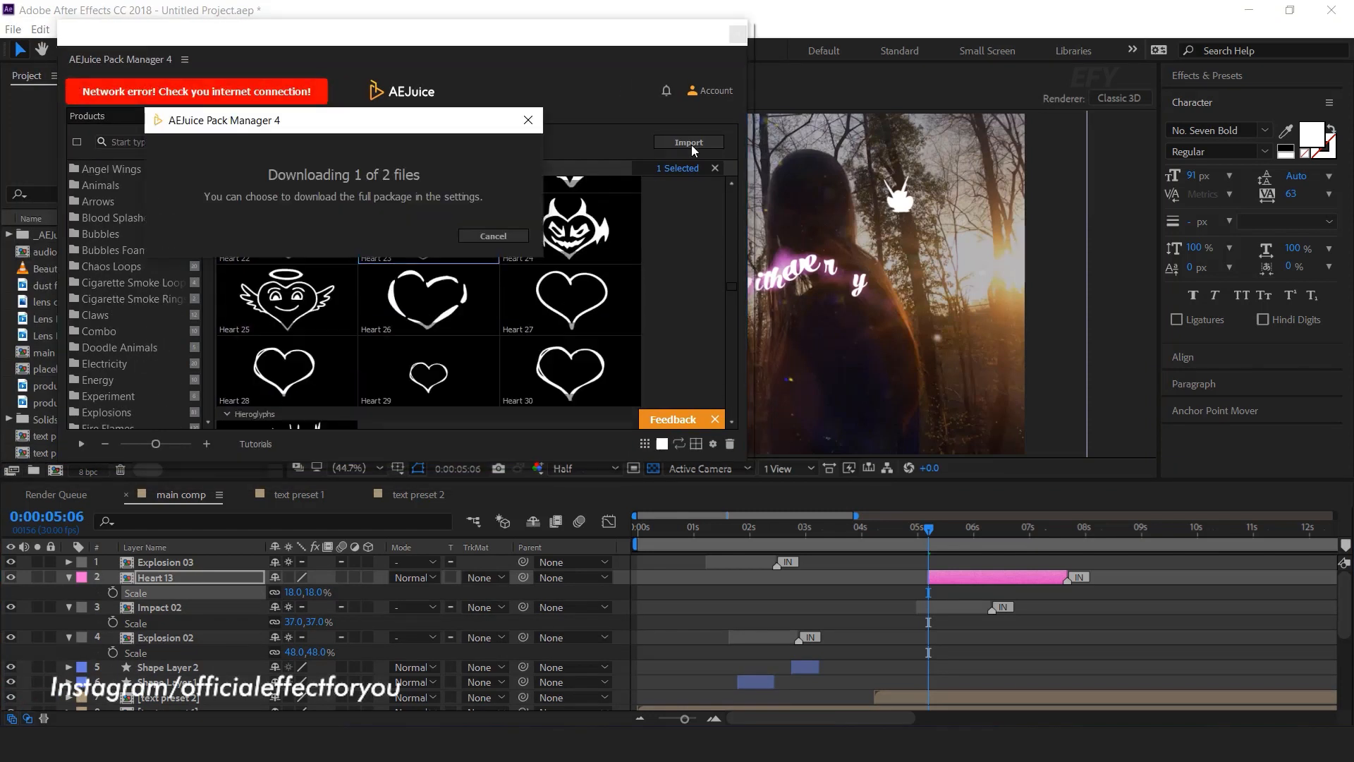
click(532, 123)
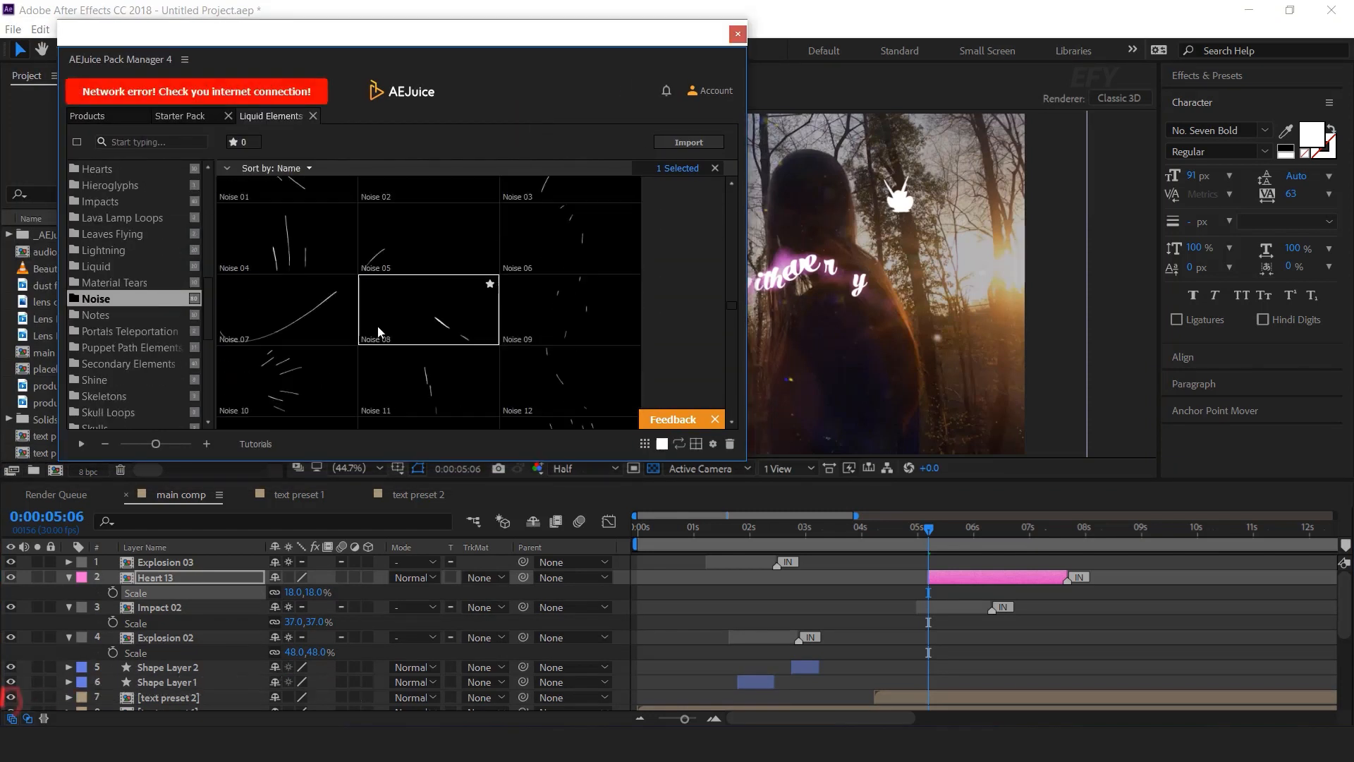
Step: Add the Noise 24 liquid element from the Noise category to main comp
click(573, 357)
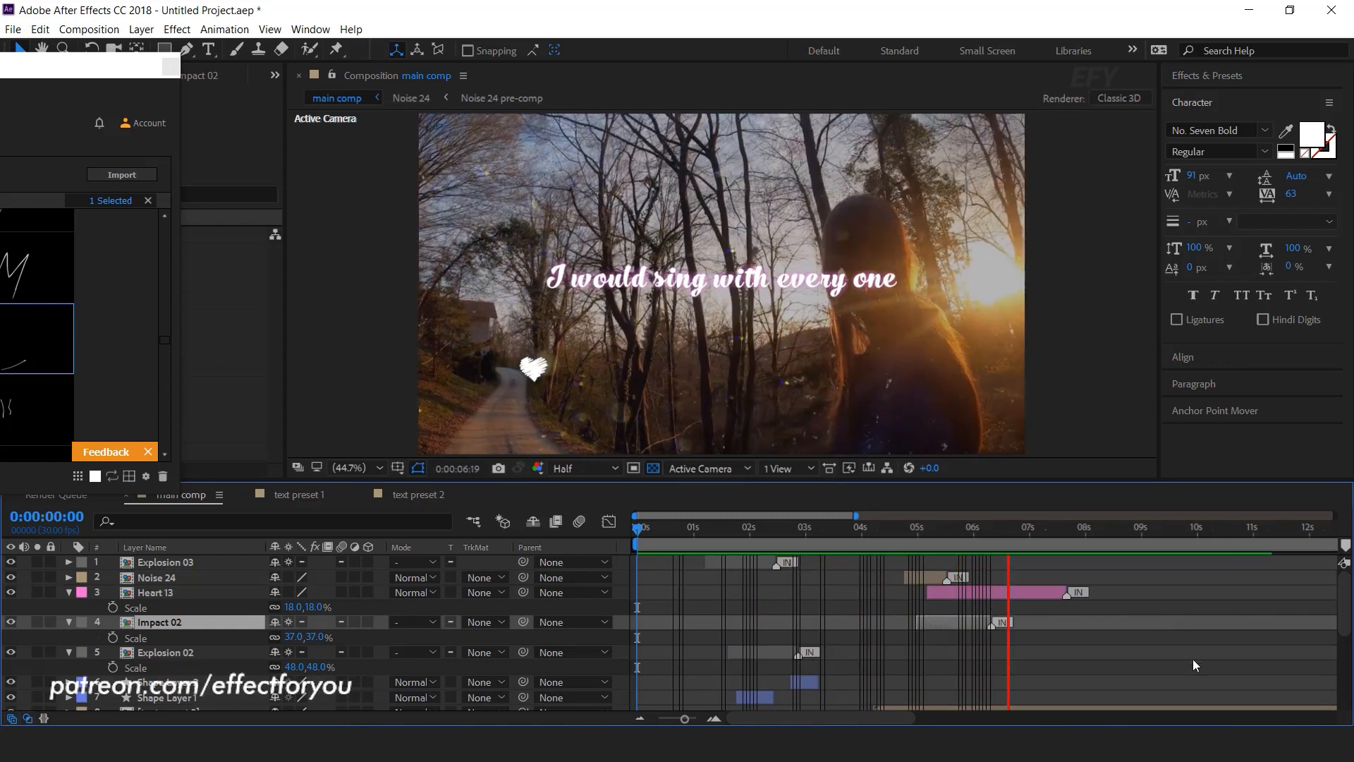
Step: End the main comp work area at 0:00:07:18 and clear away the expanded layer properties and the AEJuice Pack Manager window
click(1061, 530)
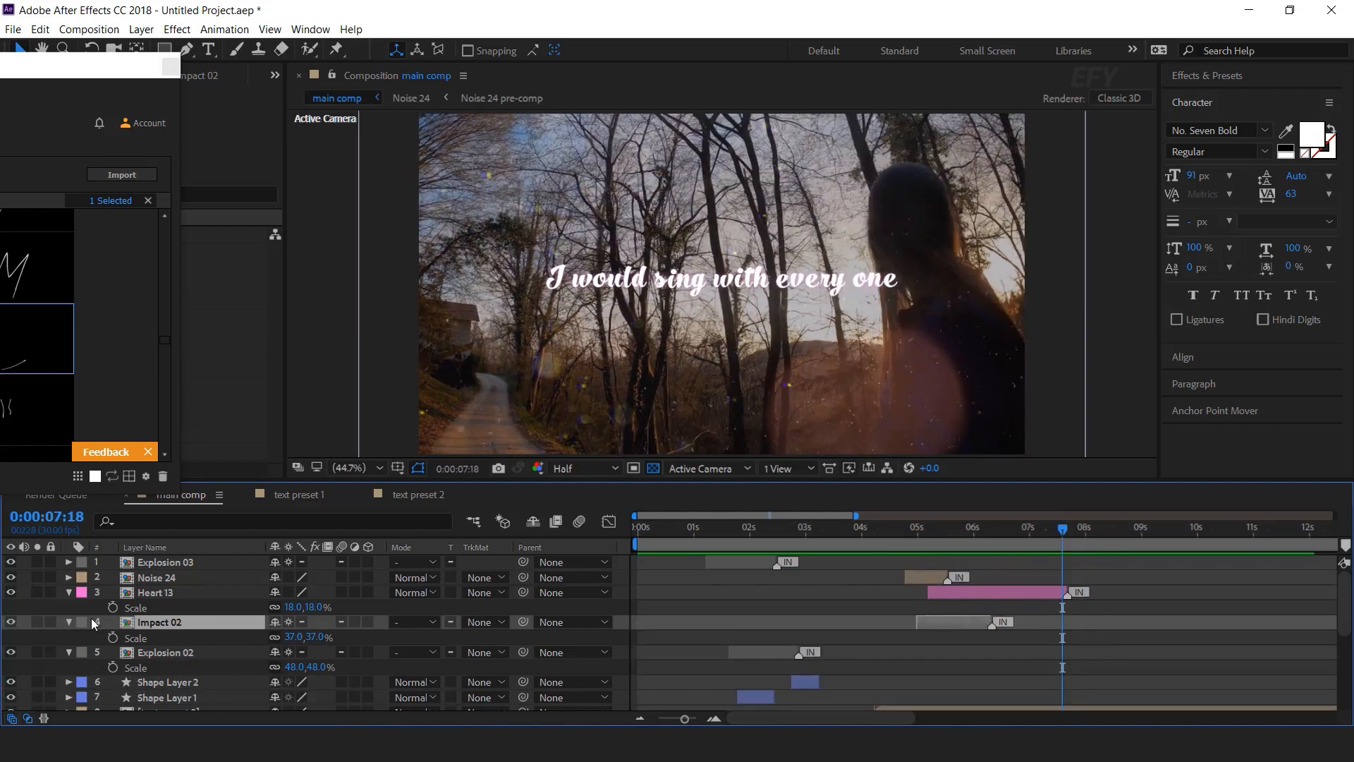
click(68, 593)
click(69, 610)
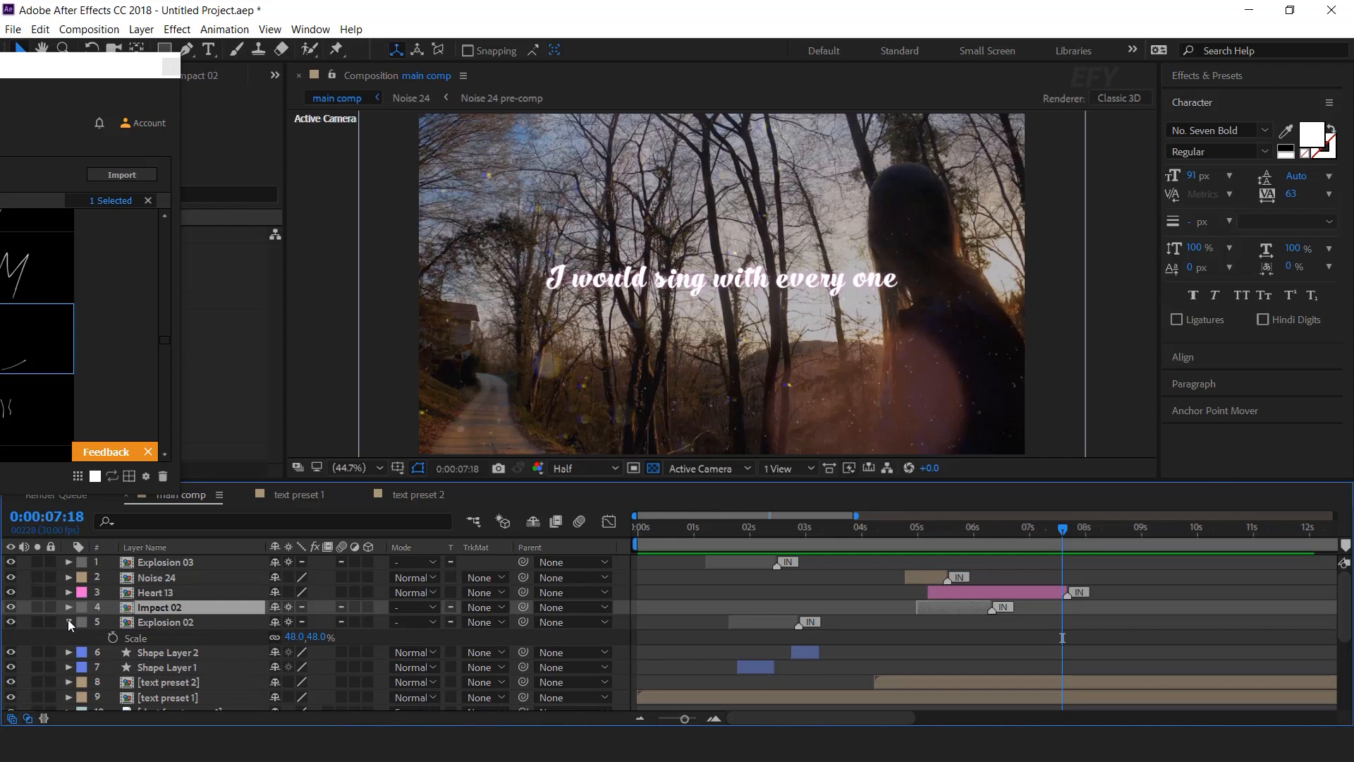
click(68, 620)
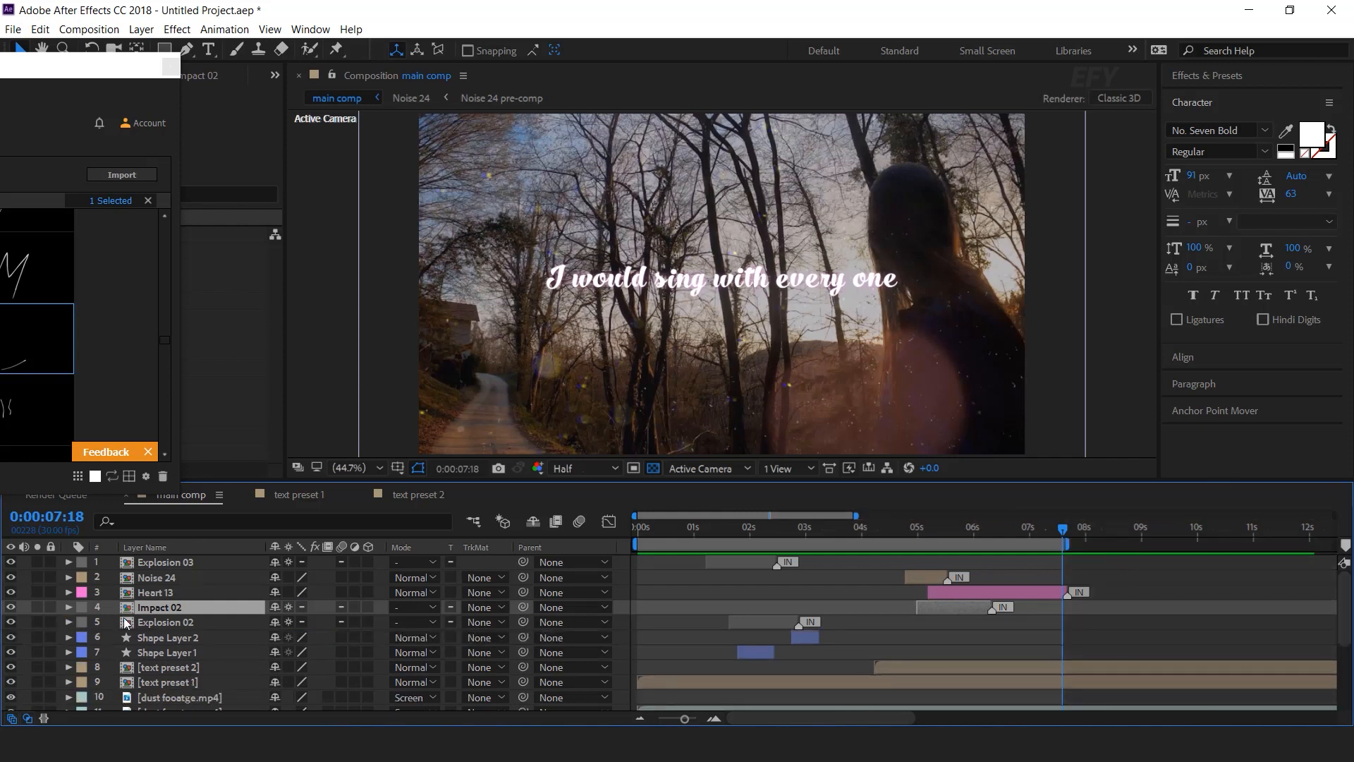
click(170, 67)
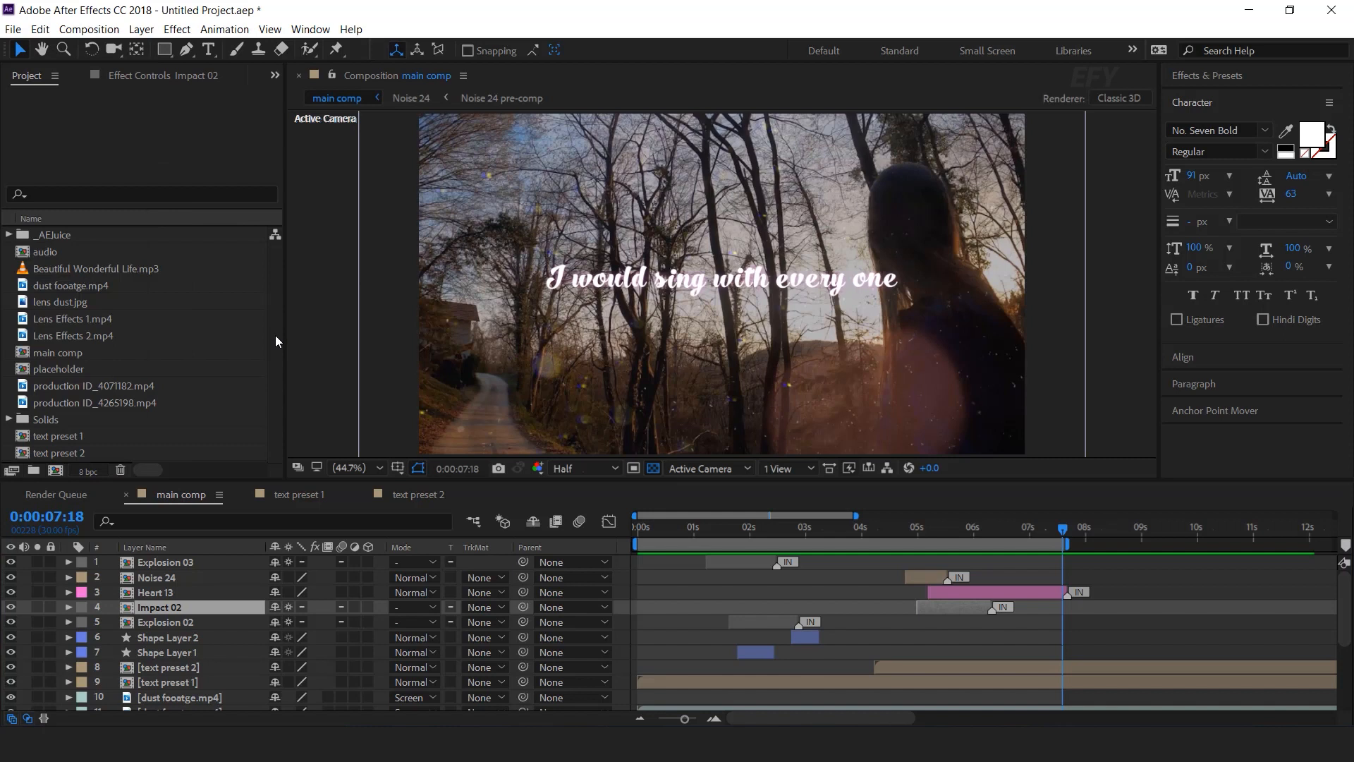
Step: Apply the Fill effect to the Black Solid 1 layer in main comp
scroll(222, 624, down, 4)
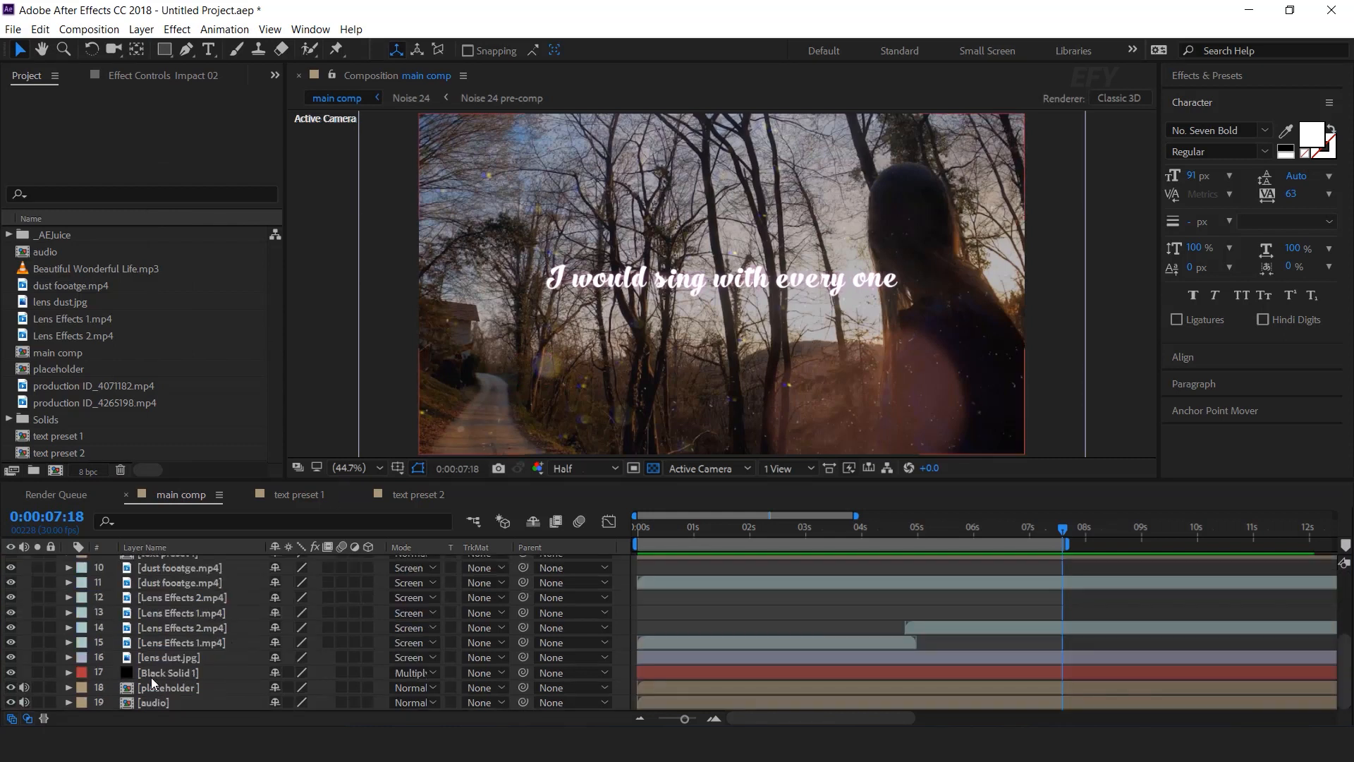
click(172, 673)
key(ctrl+space)
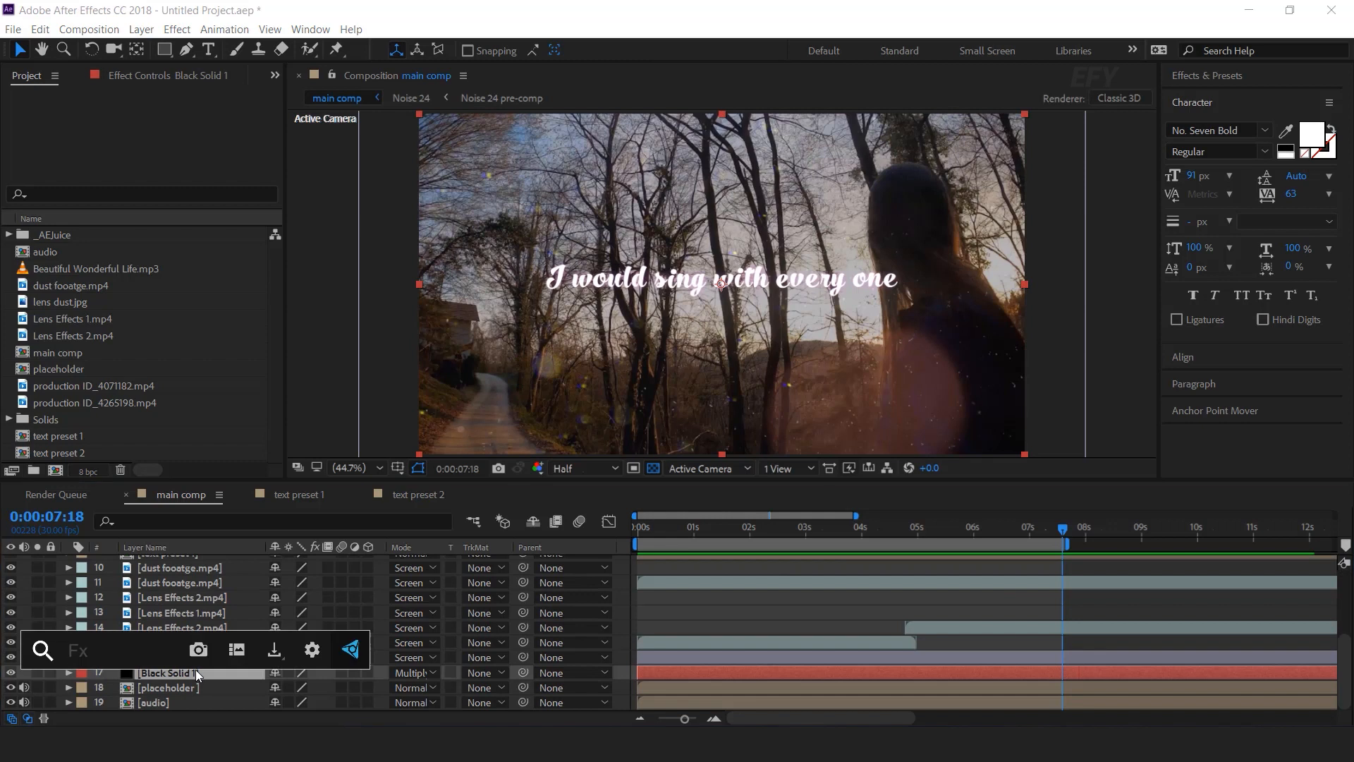
text(fil)
key(Return)
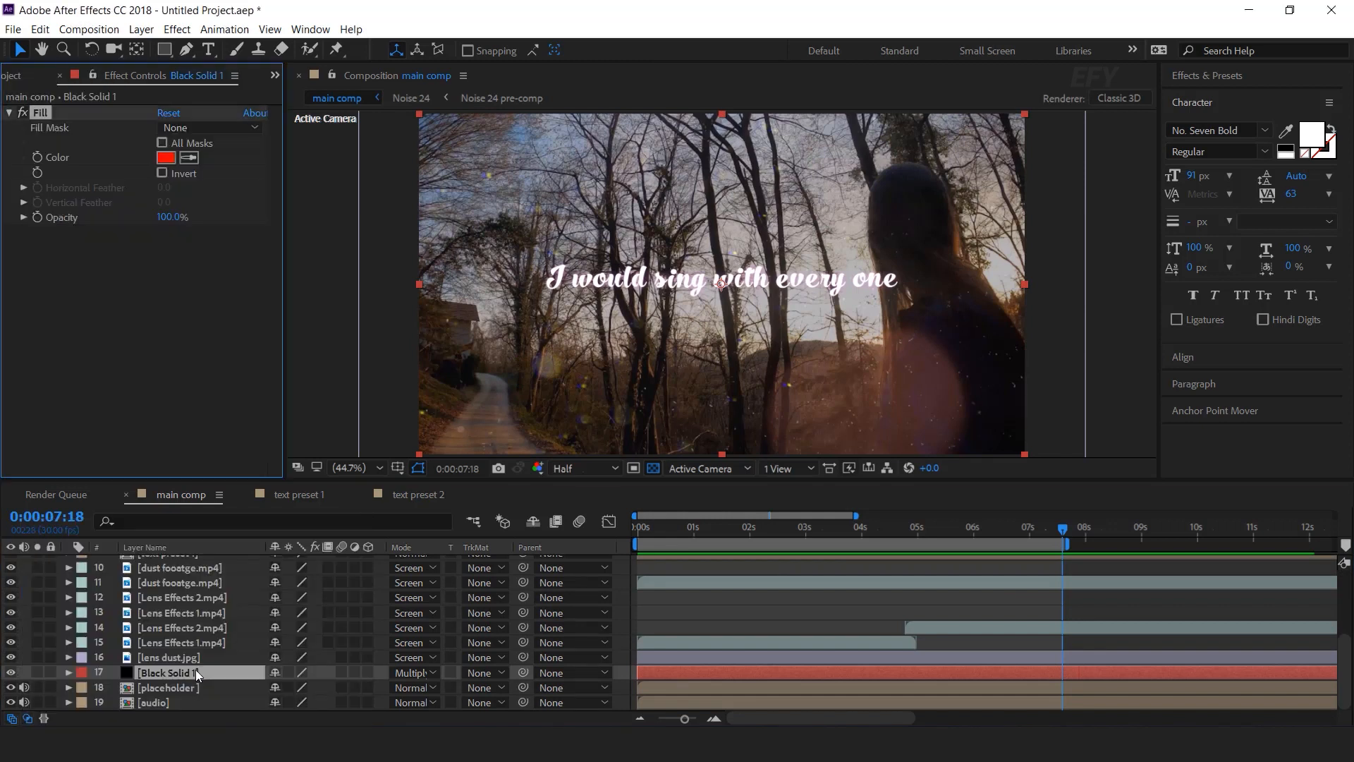
Step: Change the Fill color on Black Solid 1 to a light periwinkle blue
click(167, 157)
click(305, 151)
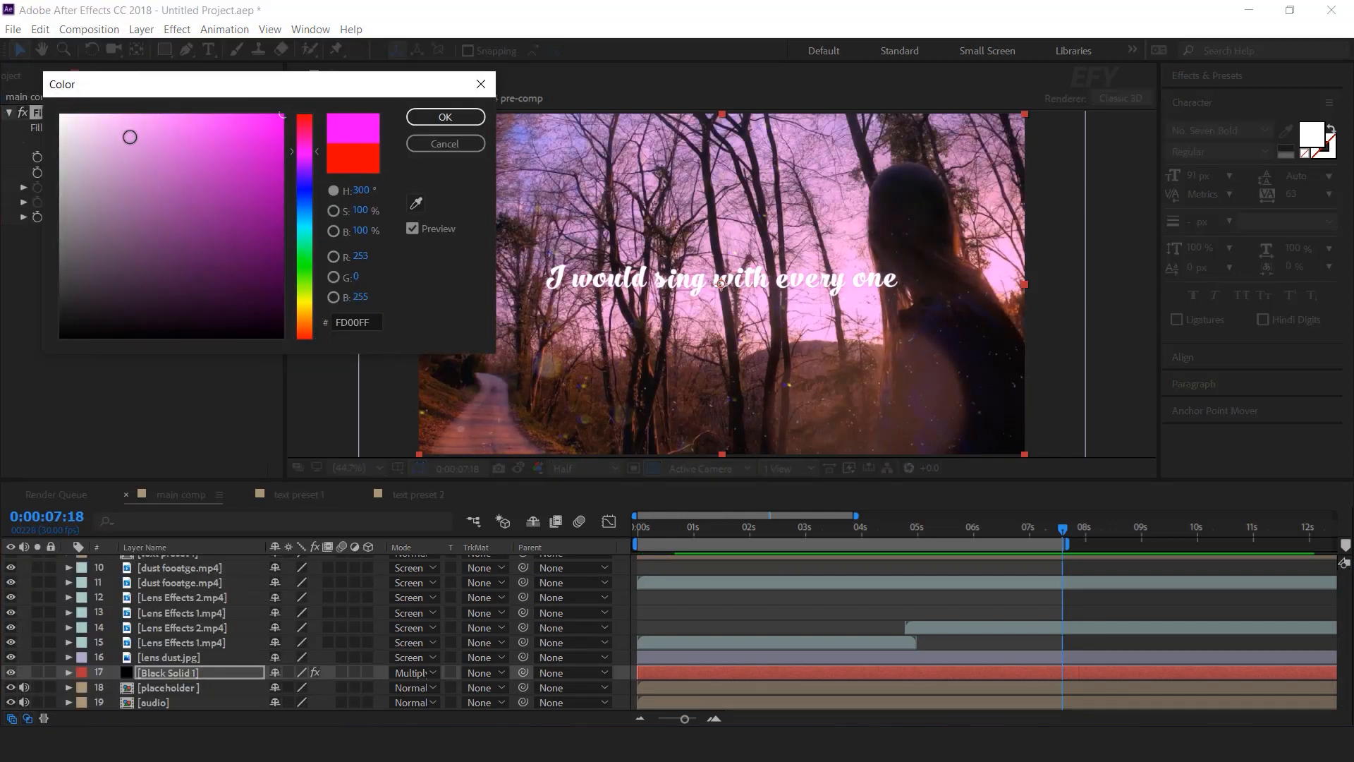
click(158, 110)
drag(305, 151, 314, 195)
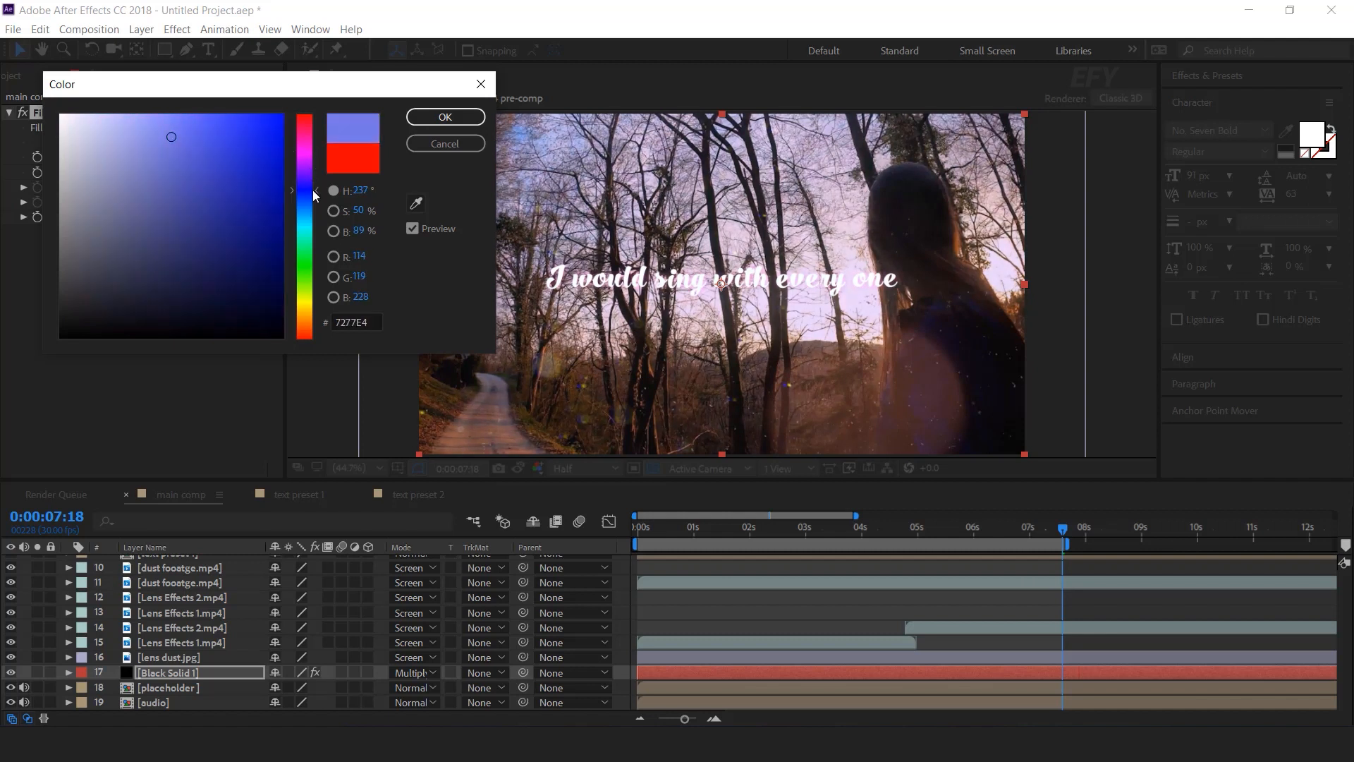
click(149, 118)
click(445, 117)
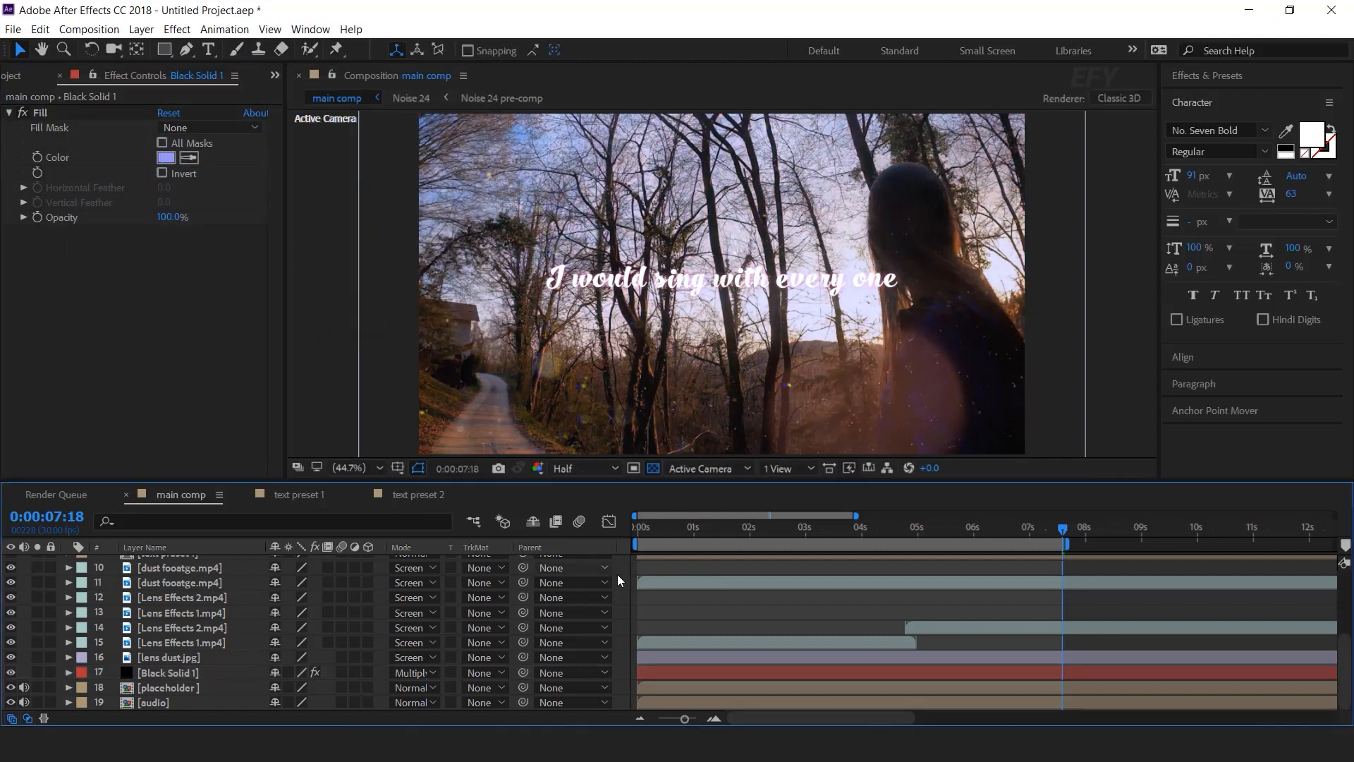
Step: Add an adjustment layer above all layers and grade it with Curves, using a contrast S-curve and an adjusted red channel
scroll(617, 573, up, 5)
key(ctrl+alt+y)
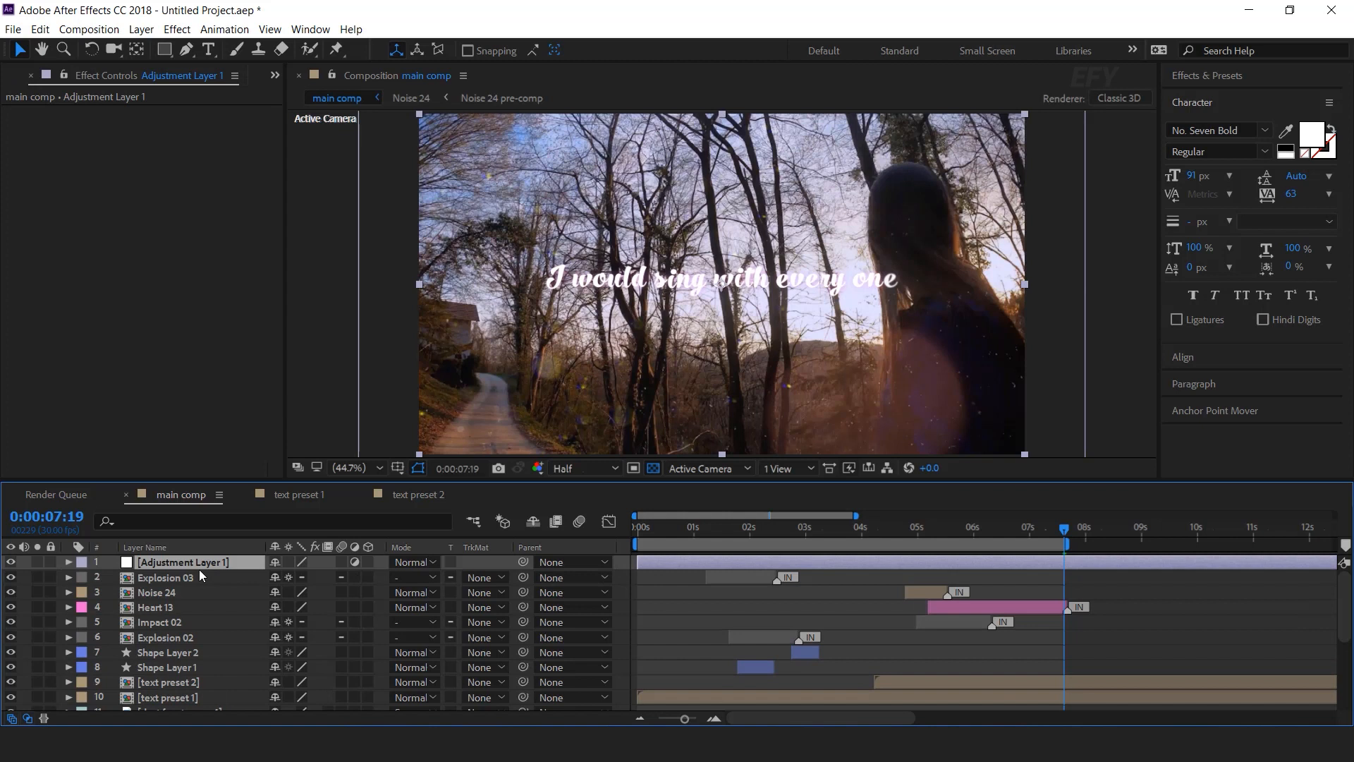
key(ctrl+space)
text(cu)
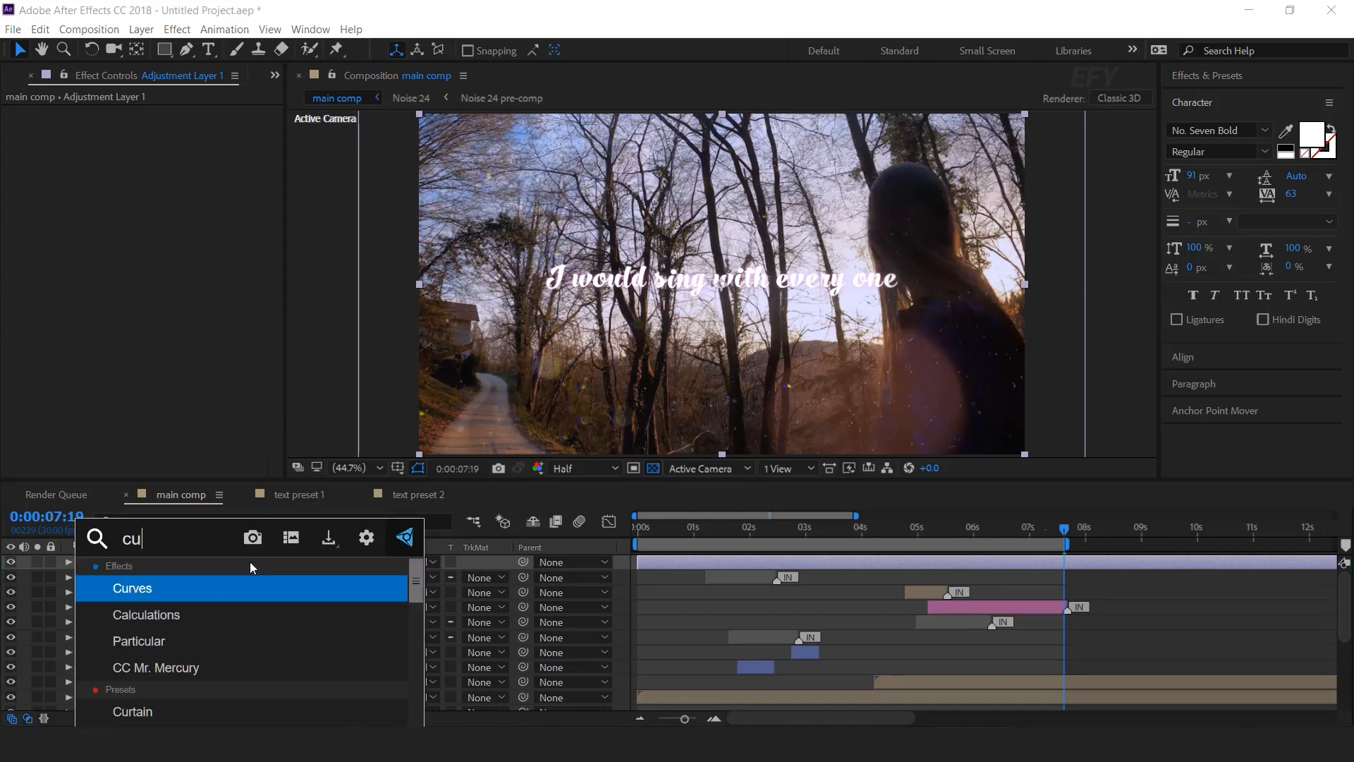
key(Return)
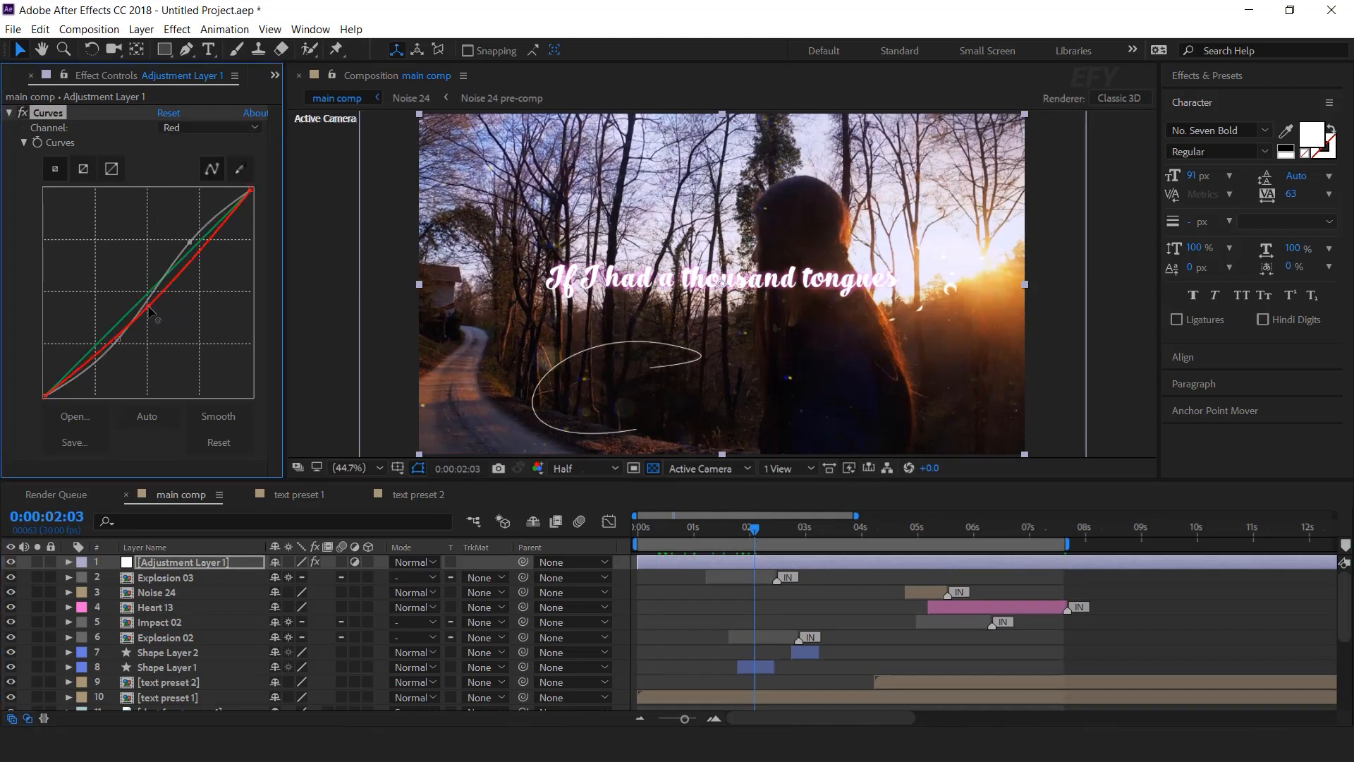
click(151, 290)
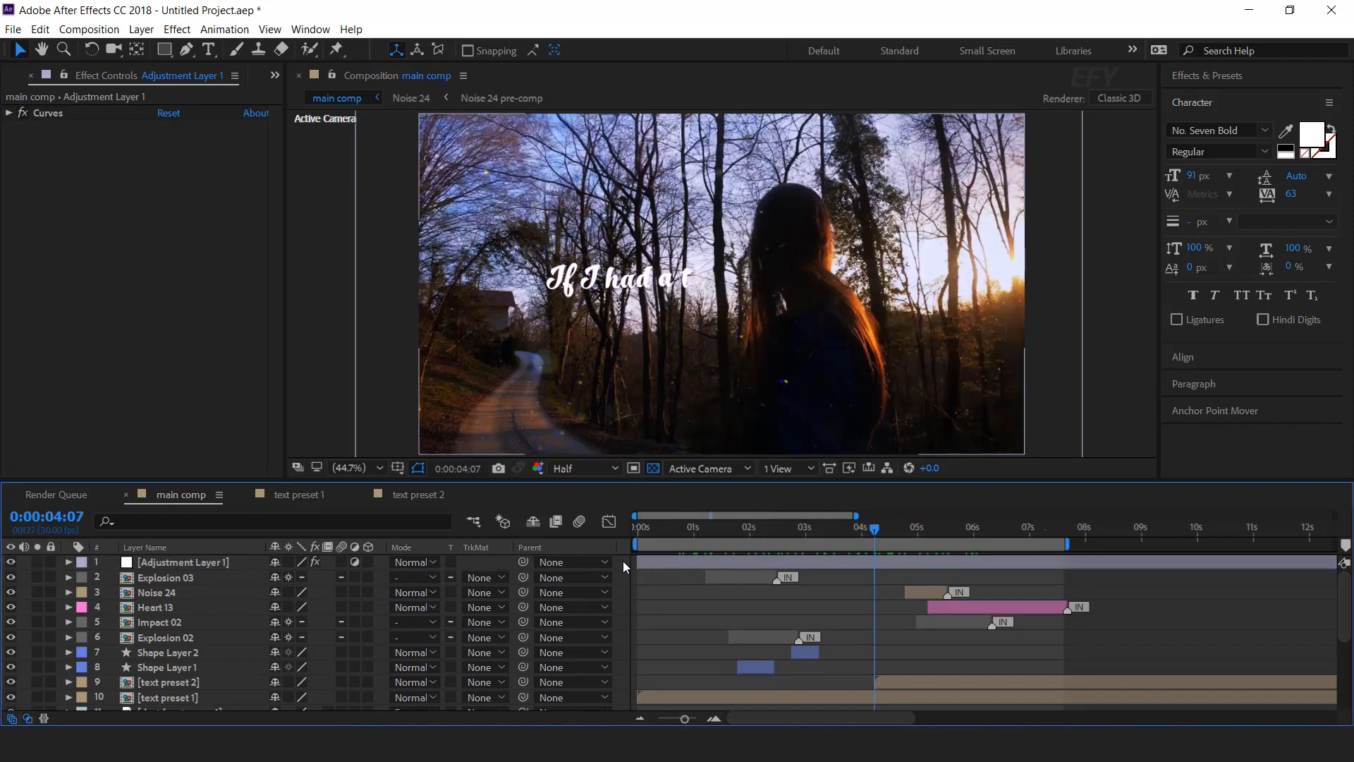
Step: Create a 1920 x 1080 black solid at the top of main comp and apply the CC Jaws effect to it
key(ctrl+y)
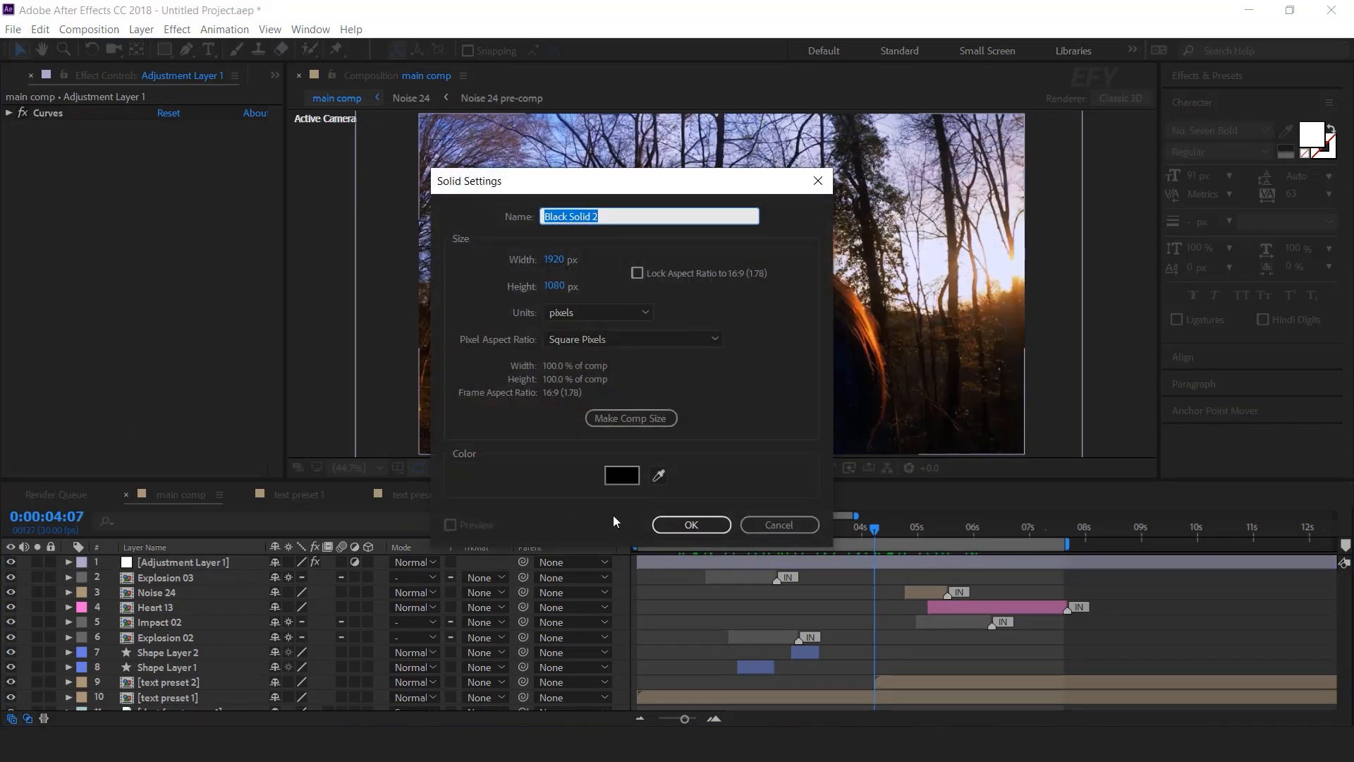
click(692, 525)
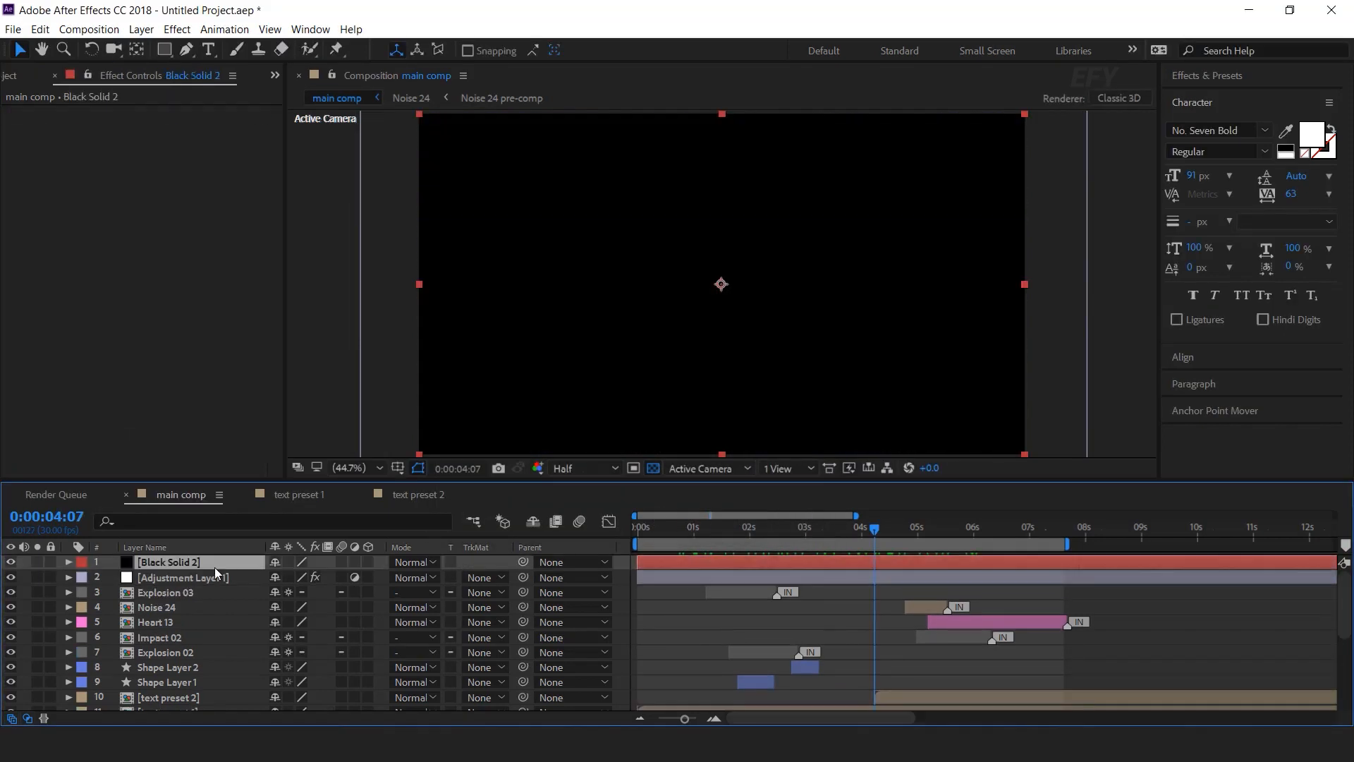
key(ctrl+space)
text(cc ja)
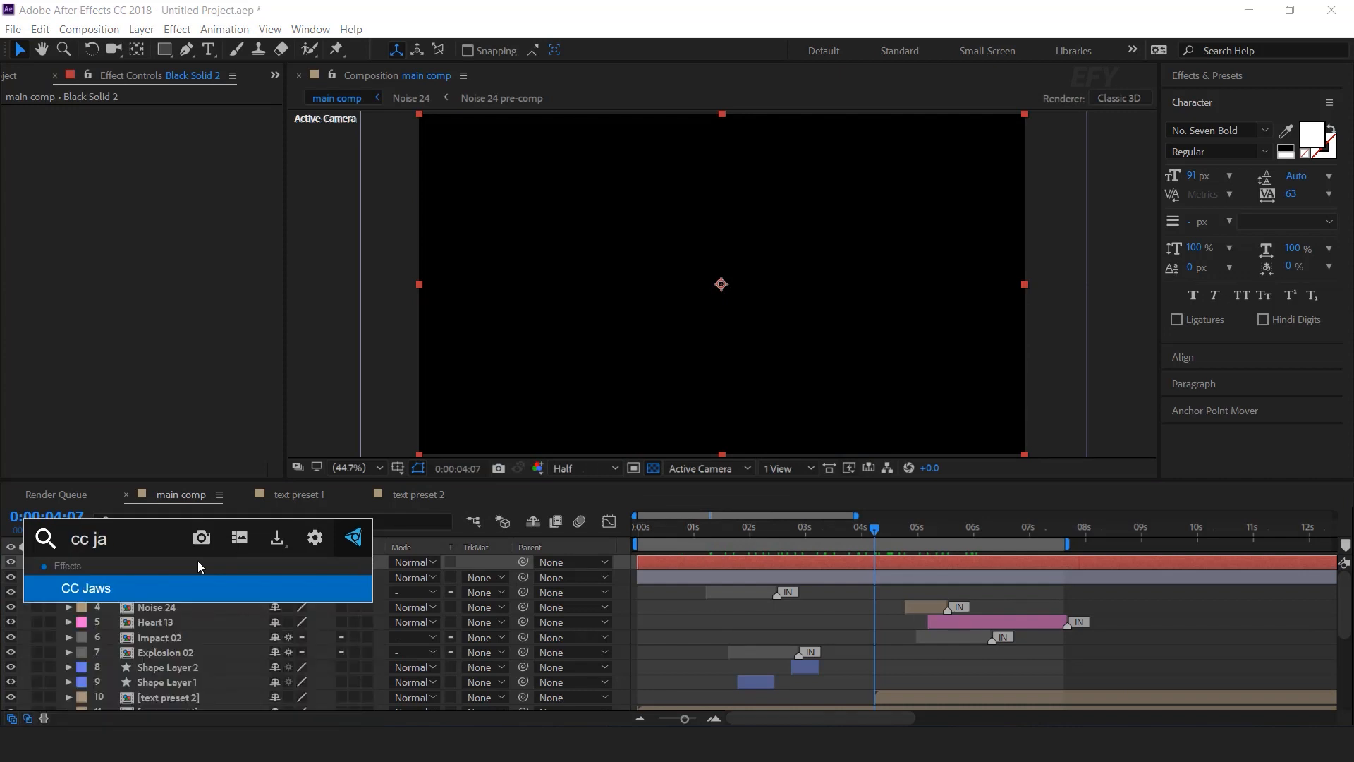
key(Escape)
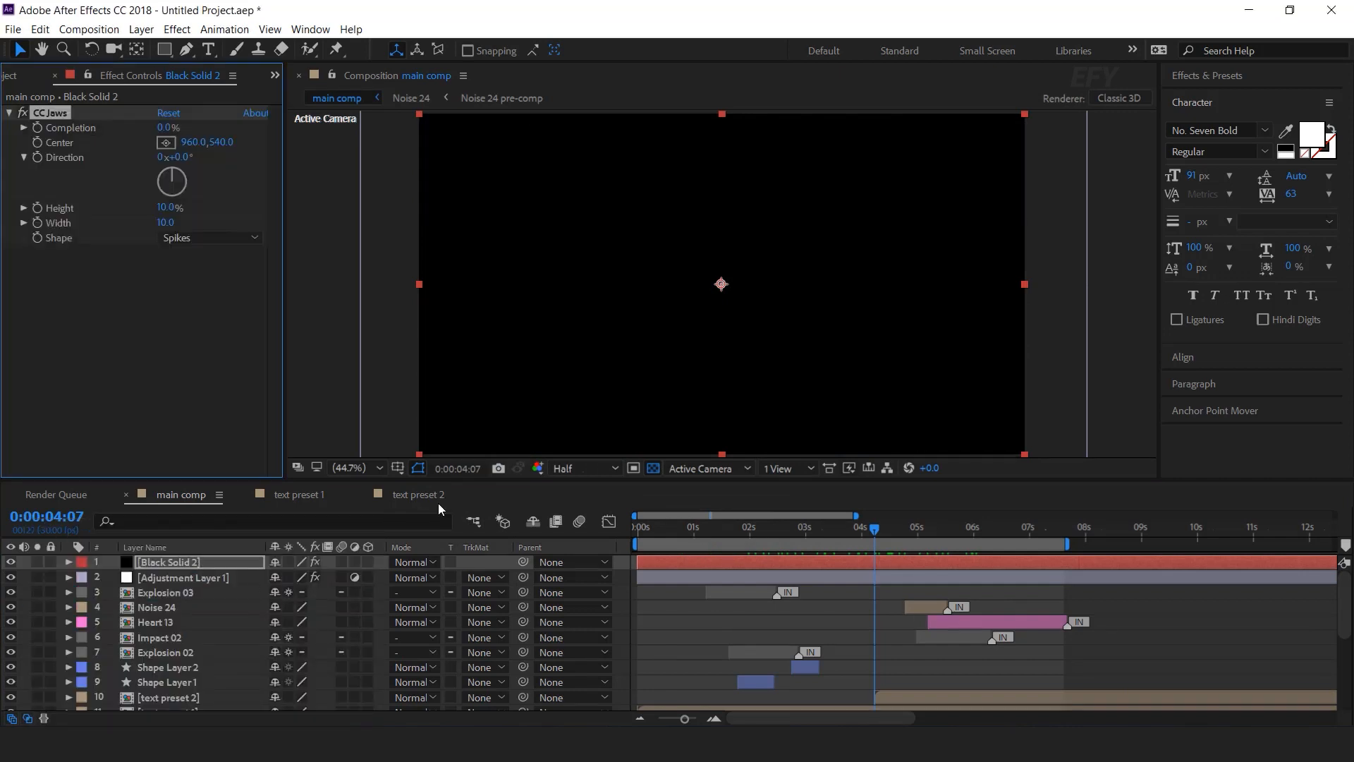
Step: Set CC Jaws Completion to 82% and Height to 0% to form letterbox bars, and scrub the opening seconds
click(167, 128)
text(82)
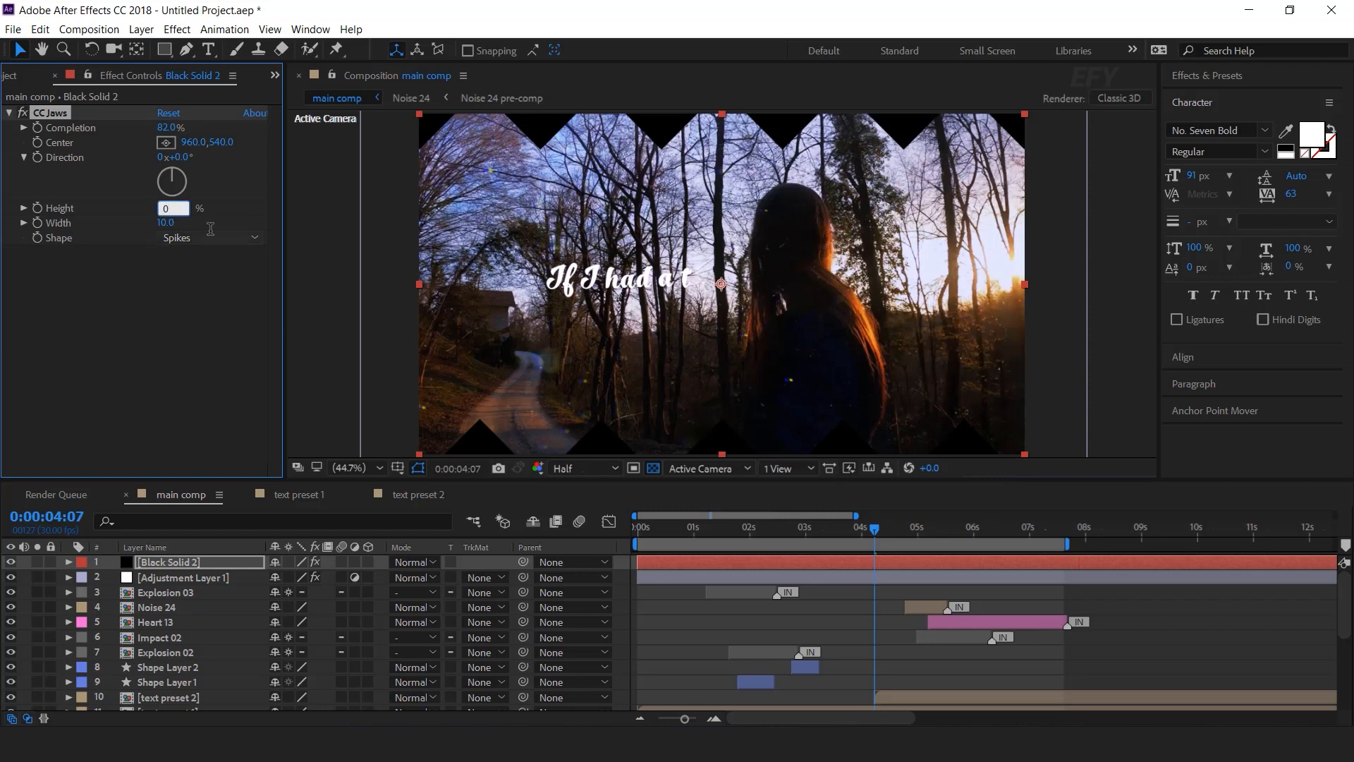
click(674, 597)
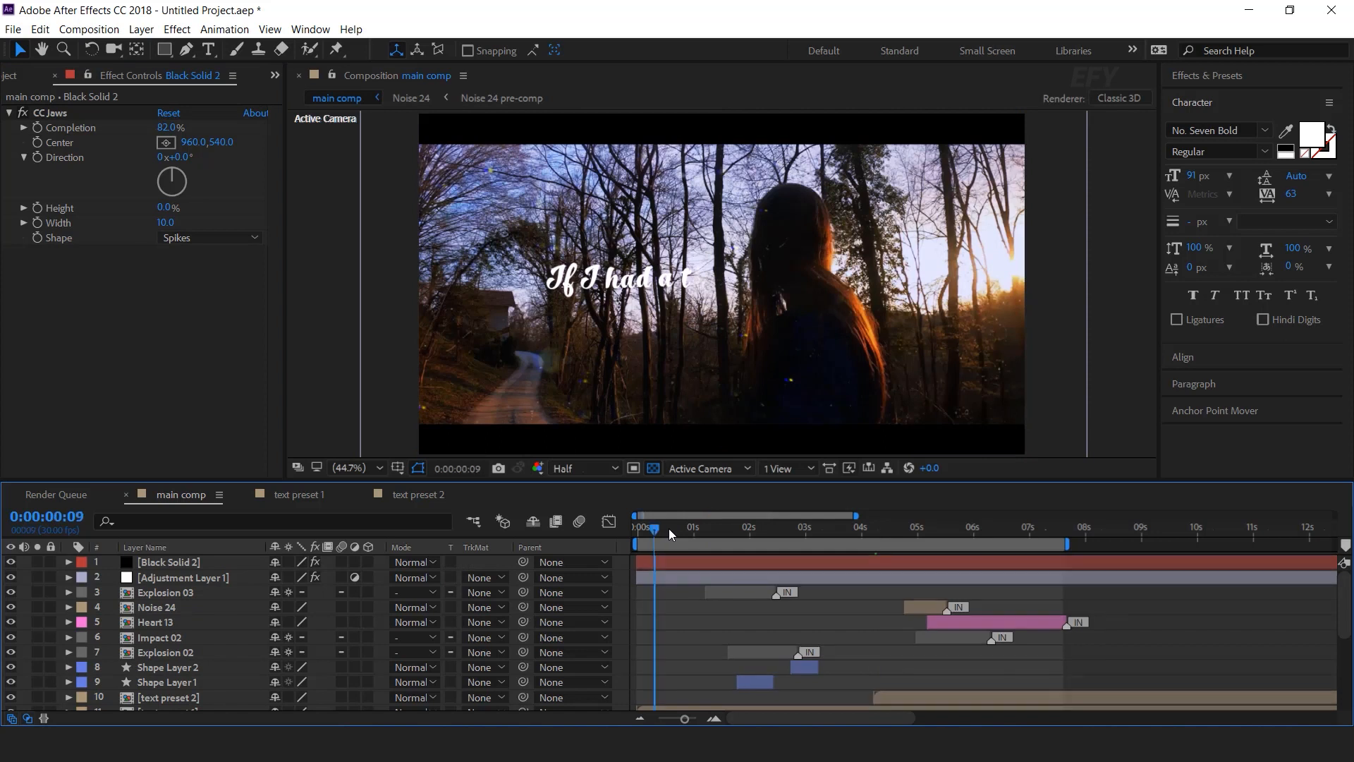
click(699, 527)
drag(723, 528, 647, 527)
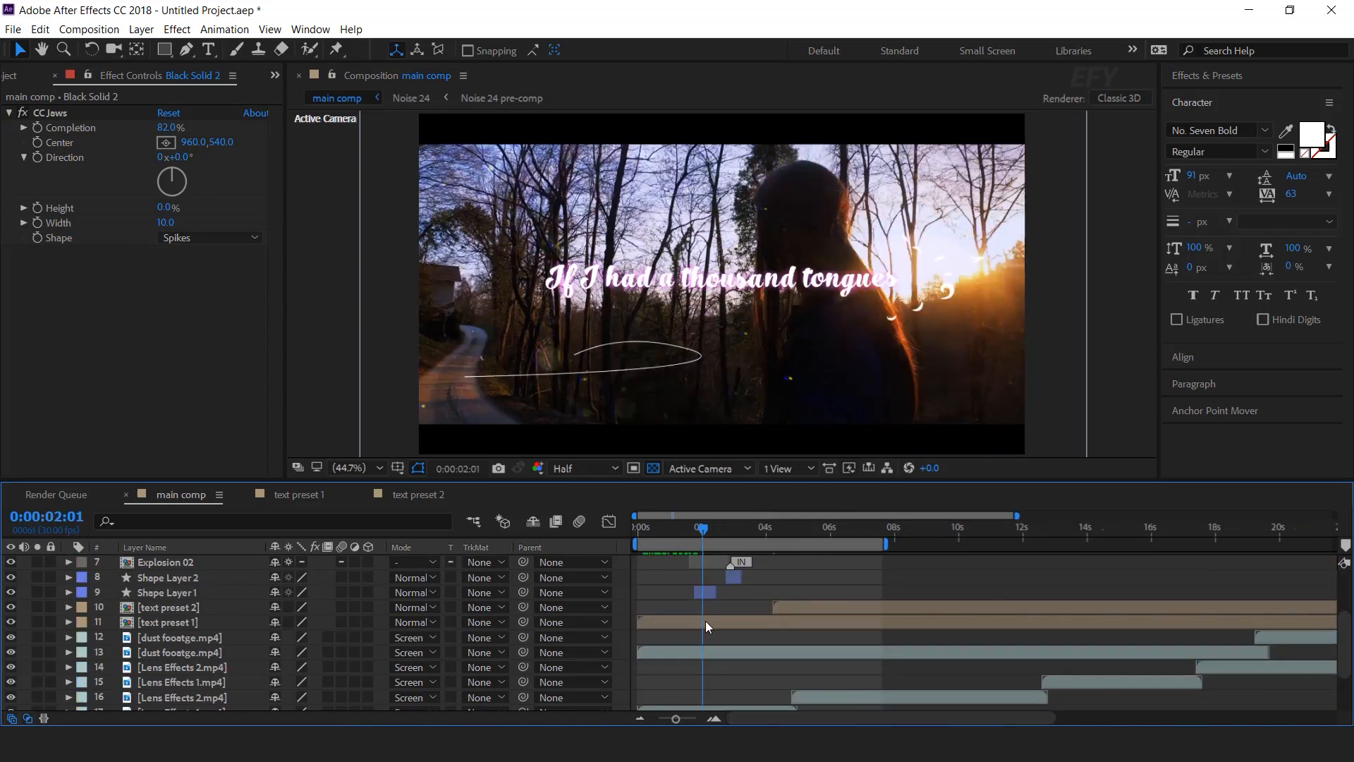
Step: Add the expression wiggle(2,15) to the Position of the text preset 1 layer
click(715, 620)
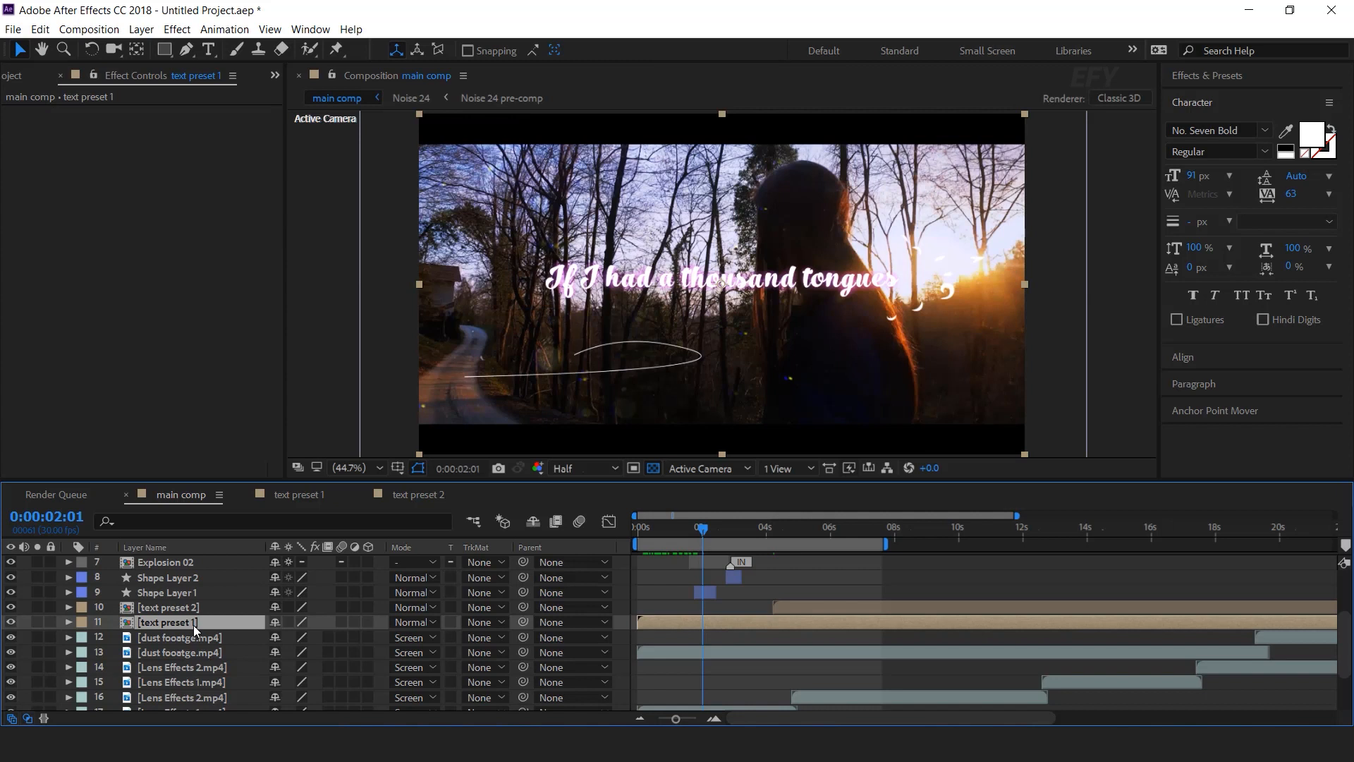
key(p)
alt+click(113, 637)
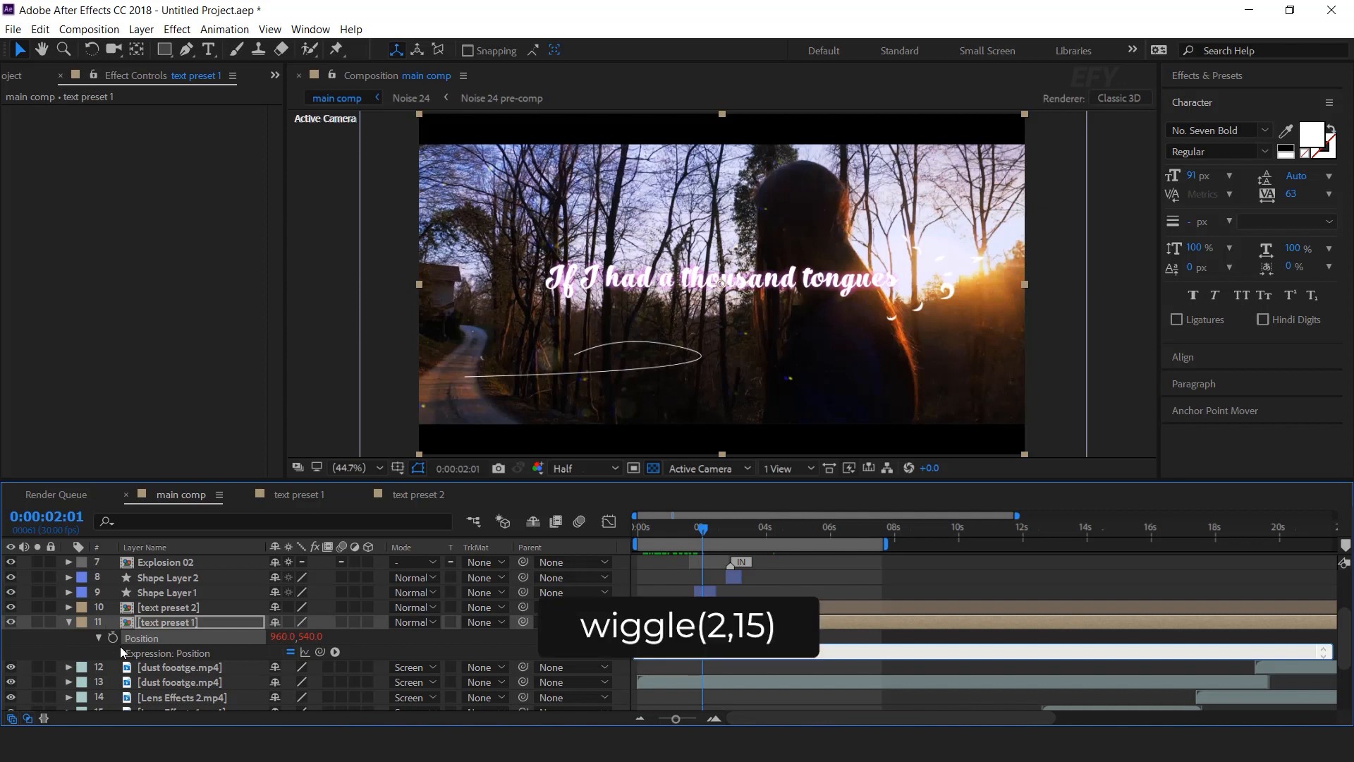
text(wiggle(2,15)
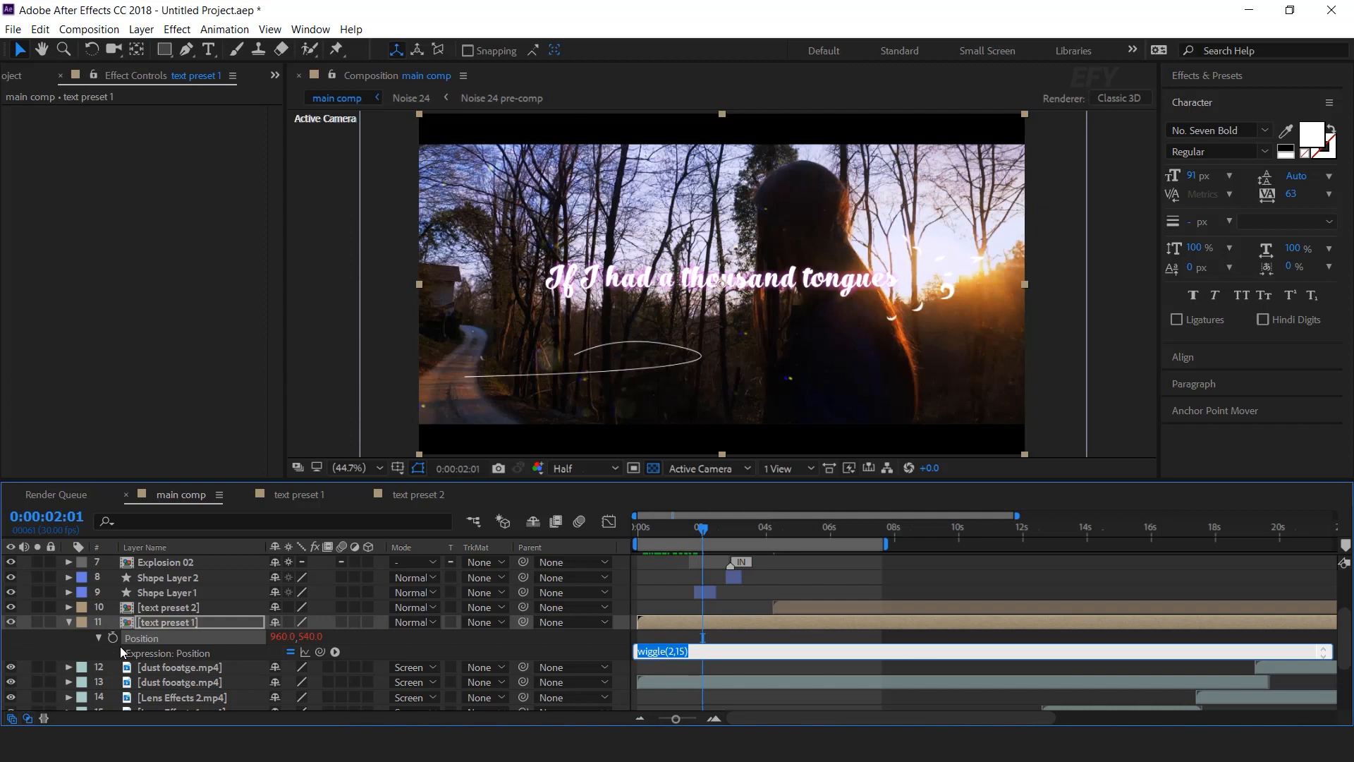
click(672, 625)
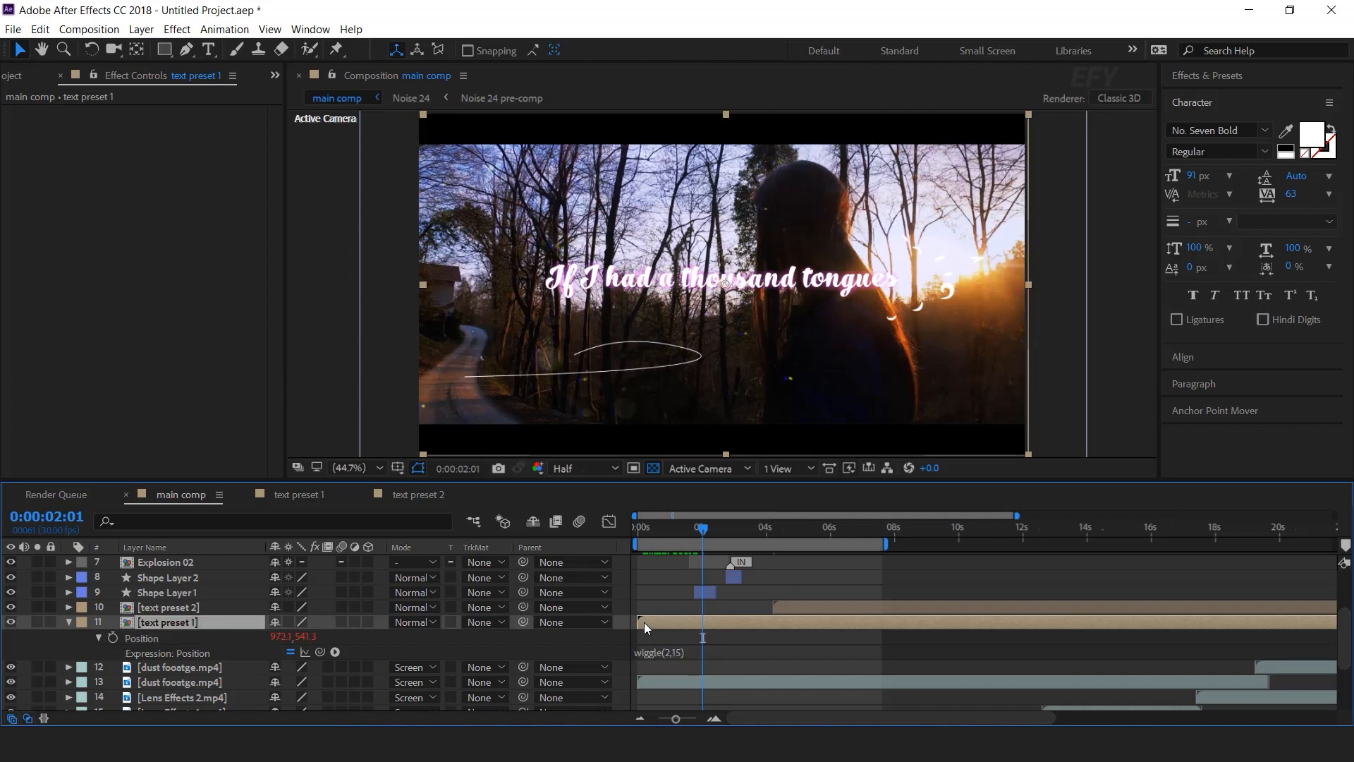
Step: Add the expression wiggle(2,15) to the Position of text preset 2, and collapse both text preset layers
click(156, 608)
key(p)
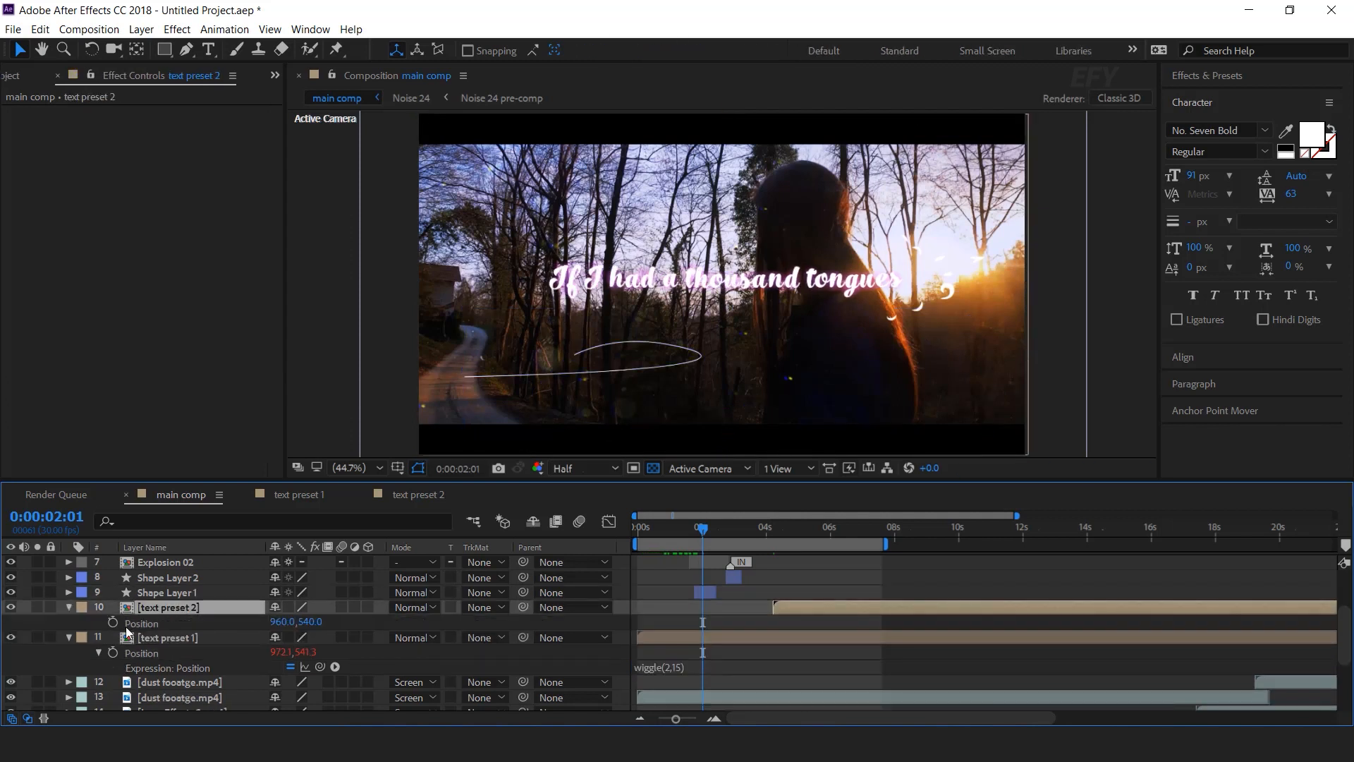
alt+click(113, 622)
text(wiggle(2,15))
click(72, 612)
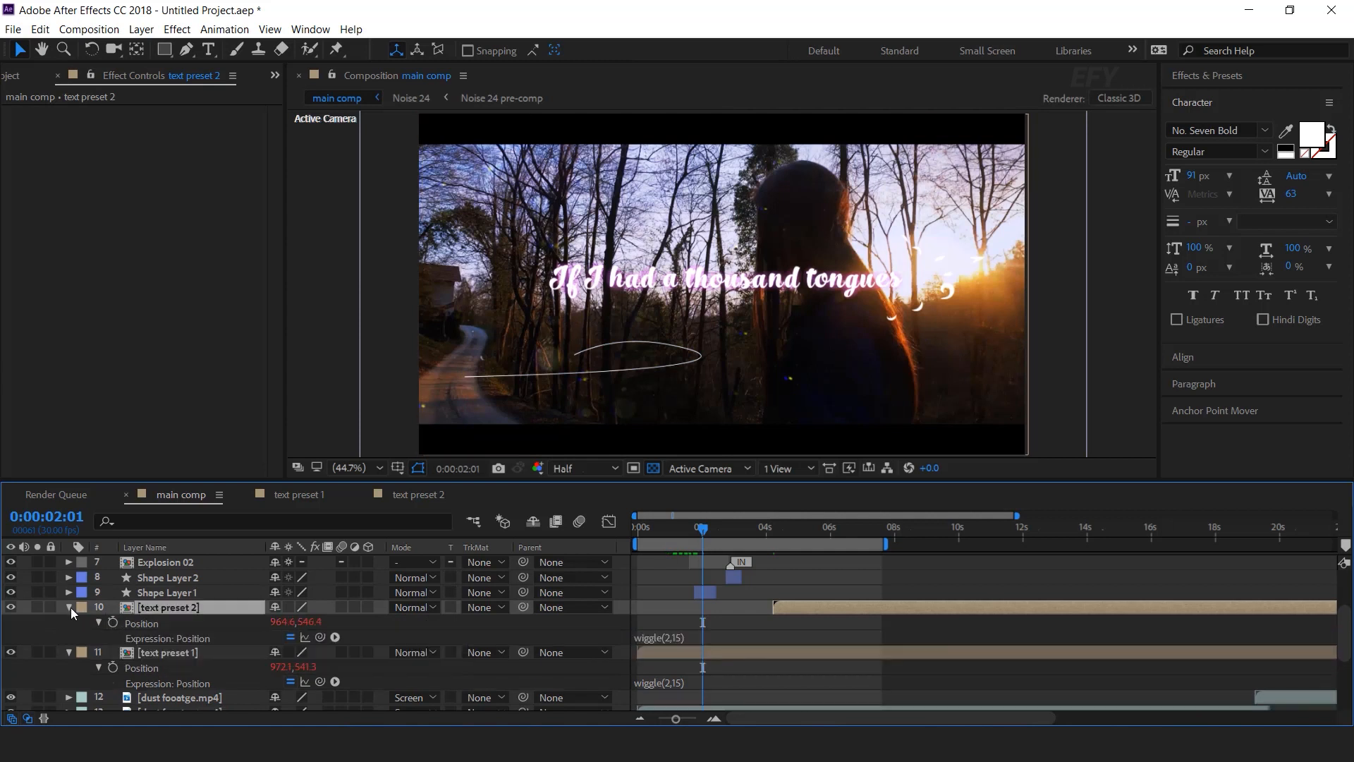
click(69, 607)
click(68, 622)
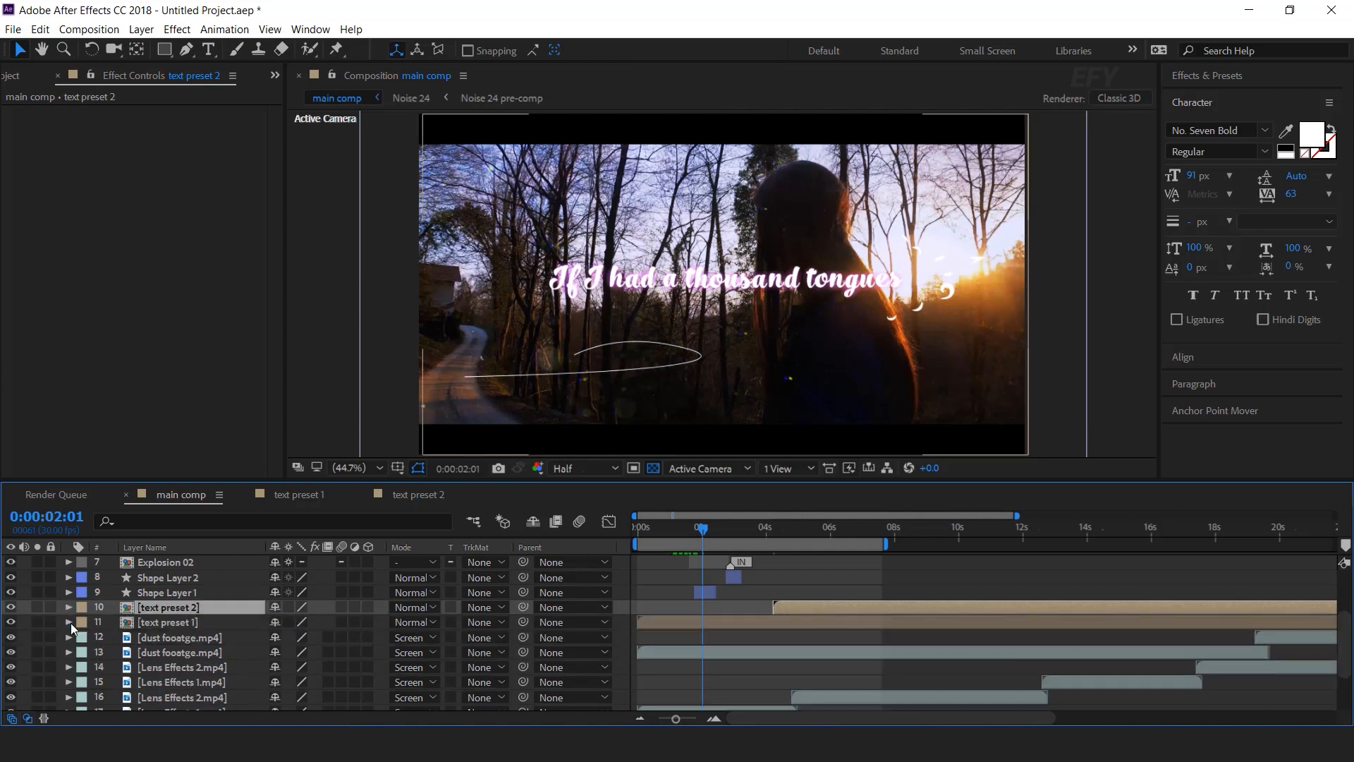
Step: Scrub main comp up to about 0:00:06:08 to check the wiggling lyric lines with the letterbox and color grade
click(645, 627)
key(minus)
drag(696, 524, 730, 623)
click(732, 623)
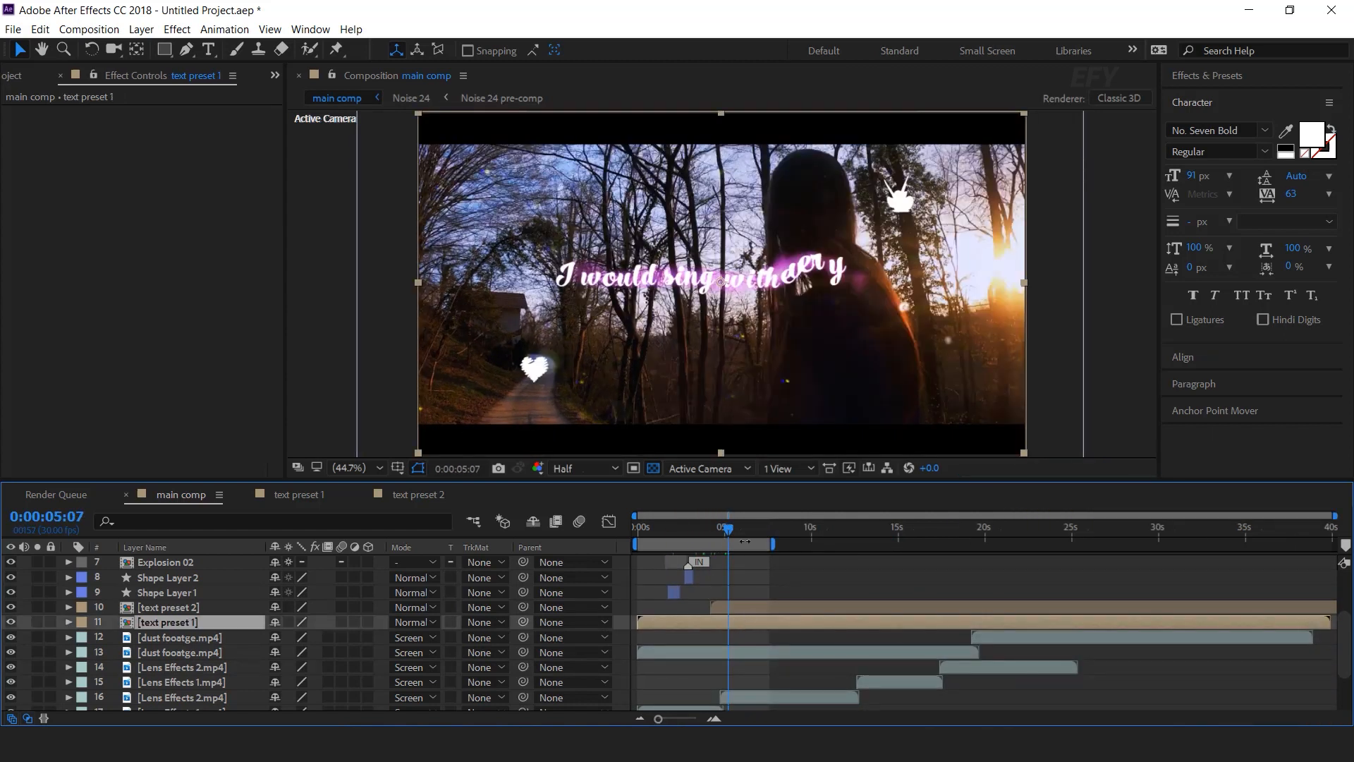
drag(729, 528, 749, 534)
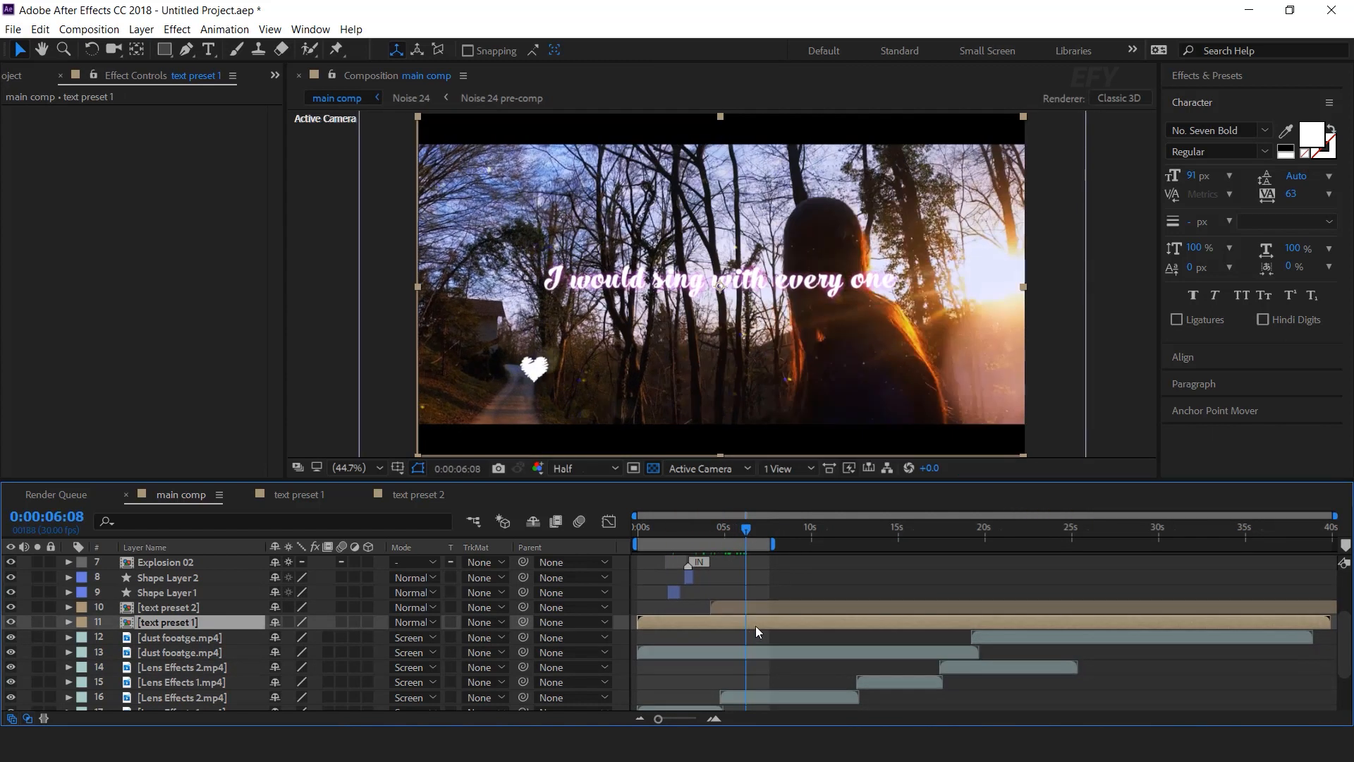
Step: Trim the end of the text preset 1 layer in main comp to 0:00:06:08 and play the result
key(alt+bracketright)
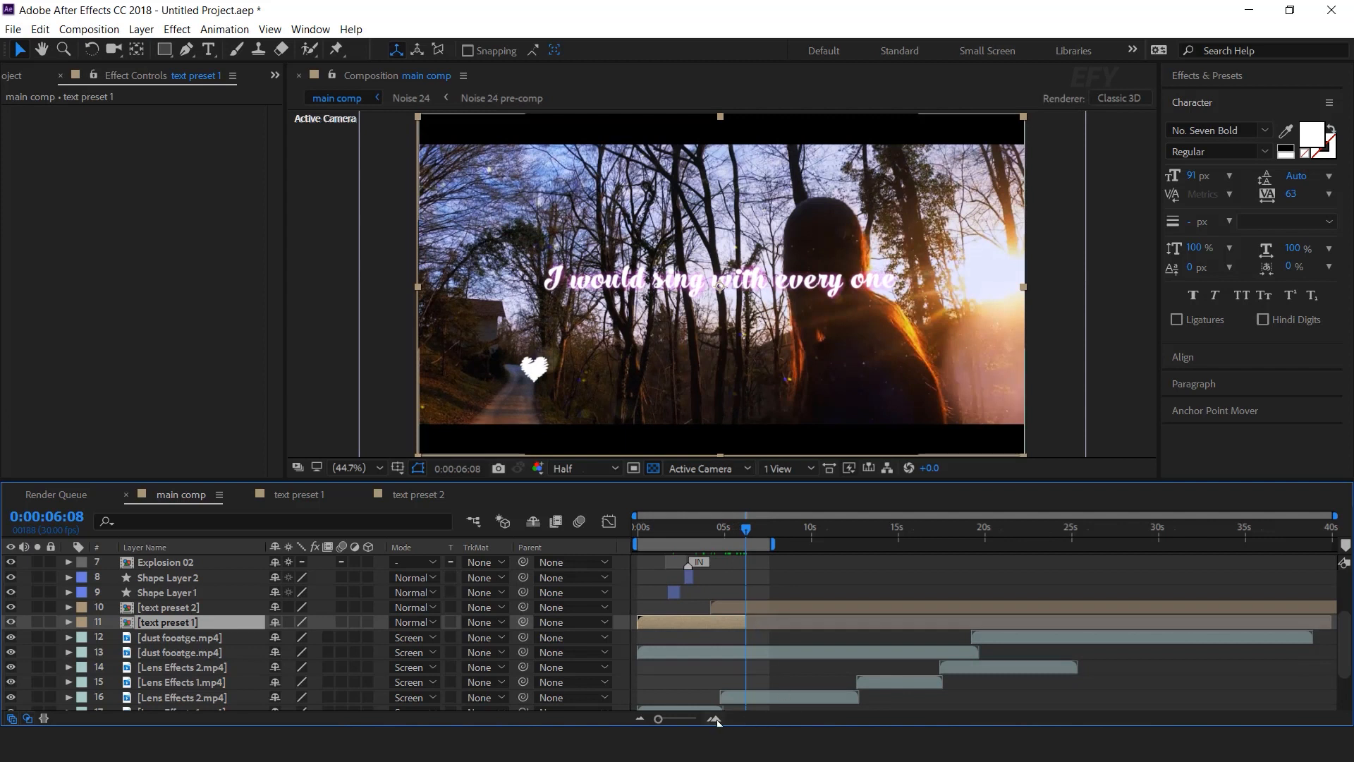
key(equal)
drag(810, 716, 751, 716)
key(space)
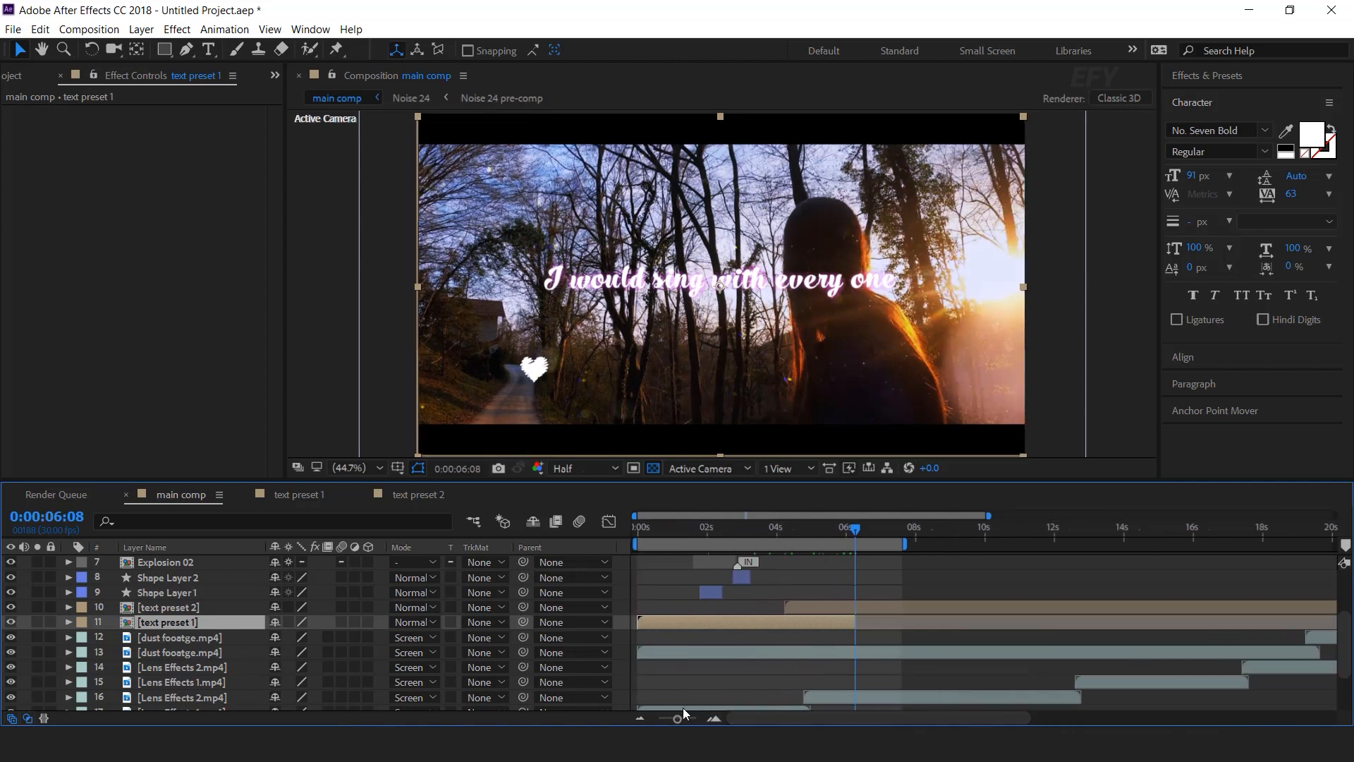
Step: Open the placeholder comp and adjust the timing of its footage clips, with production ID_4071182 starting at about 5 seconds
scroll(751, 683, down, 3)
double_click(193, 686)
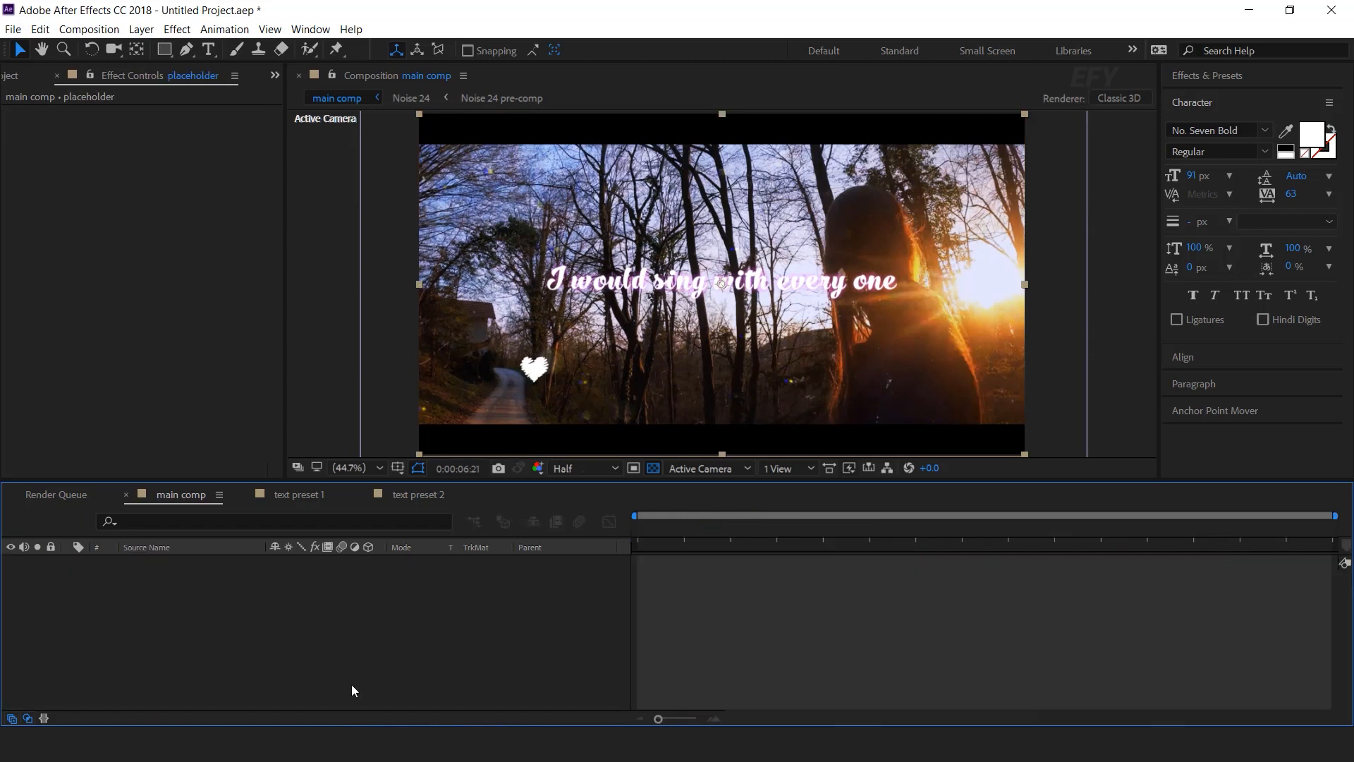
click(820, 564)
drag(920, 580, 781, 565)
key(Home)
click(676, 581)
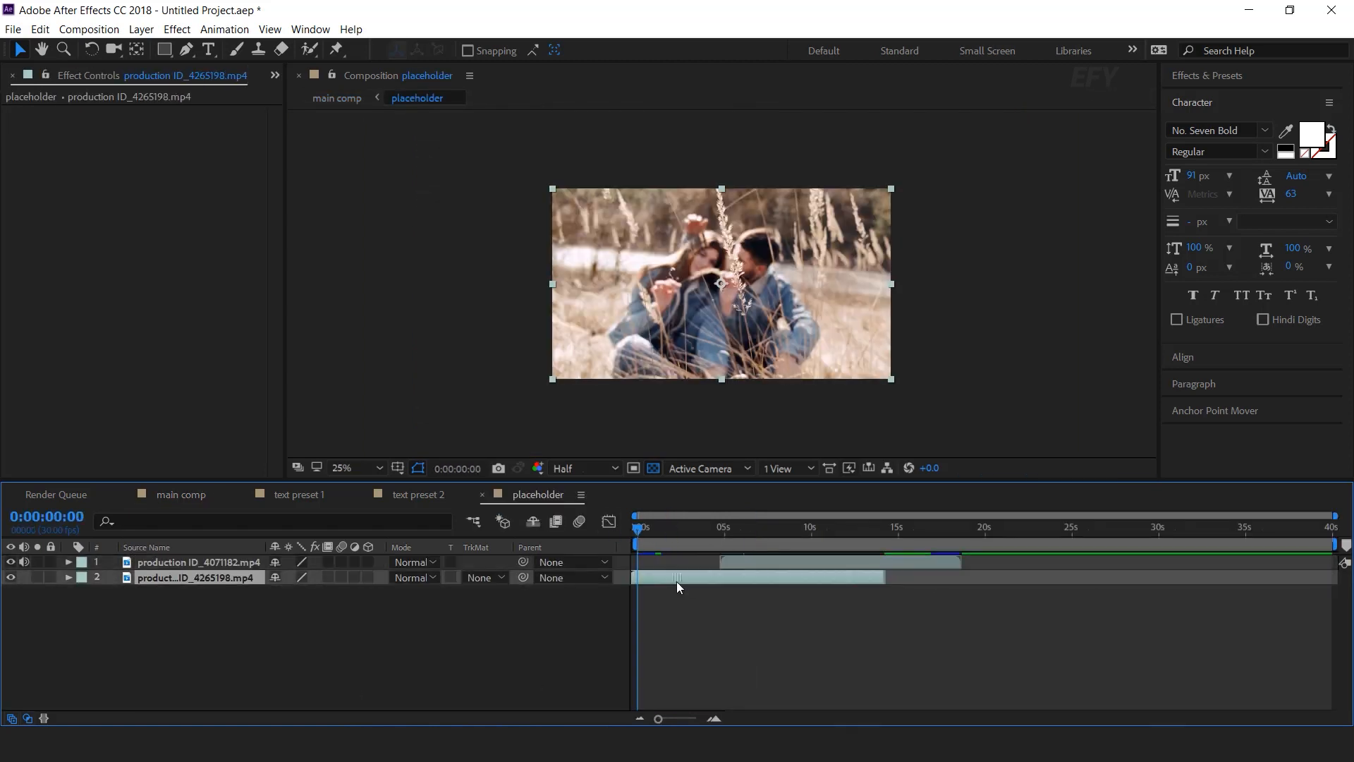
Step: In main comp, set the Opacity of Black Solid 1 to 40%, preview the opening seconds from the start, and collapse the layer
click(178, 495)
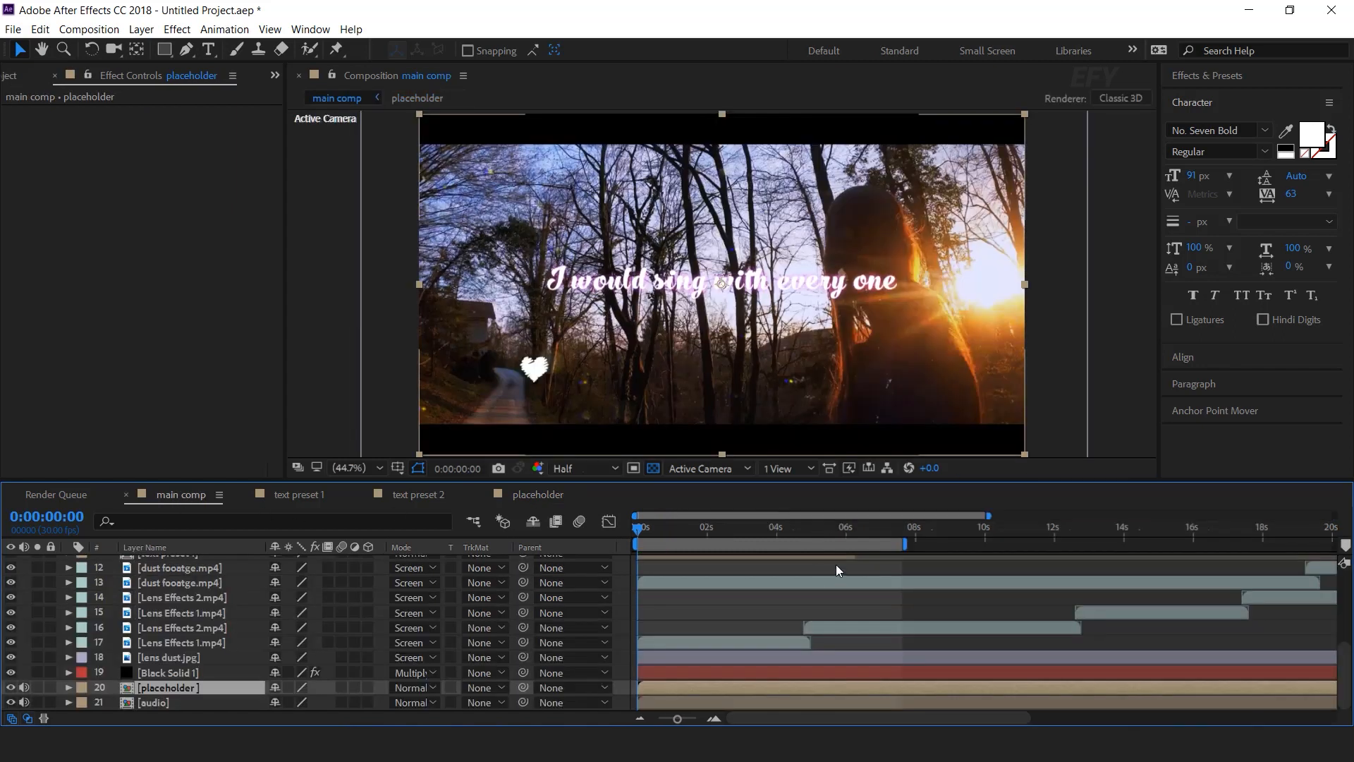
key(space)
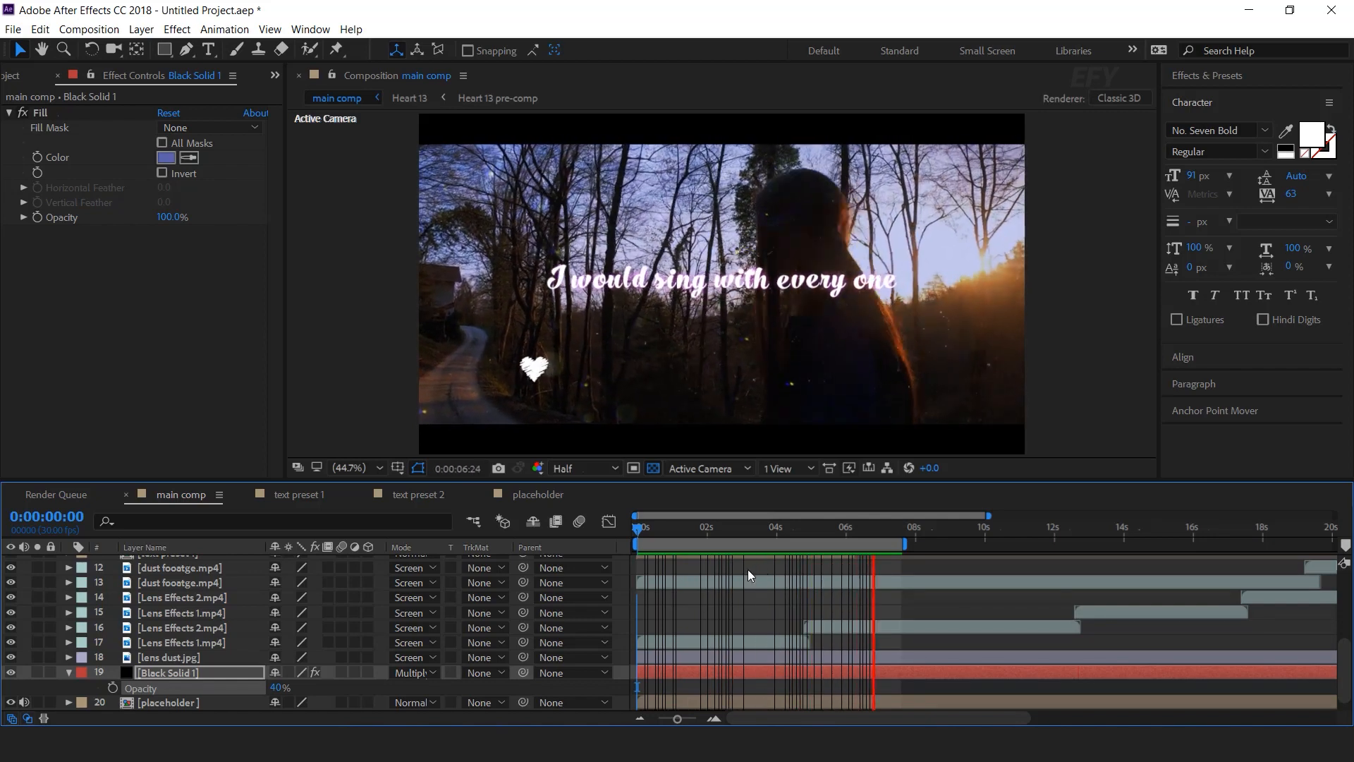
key(space)
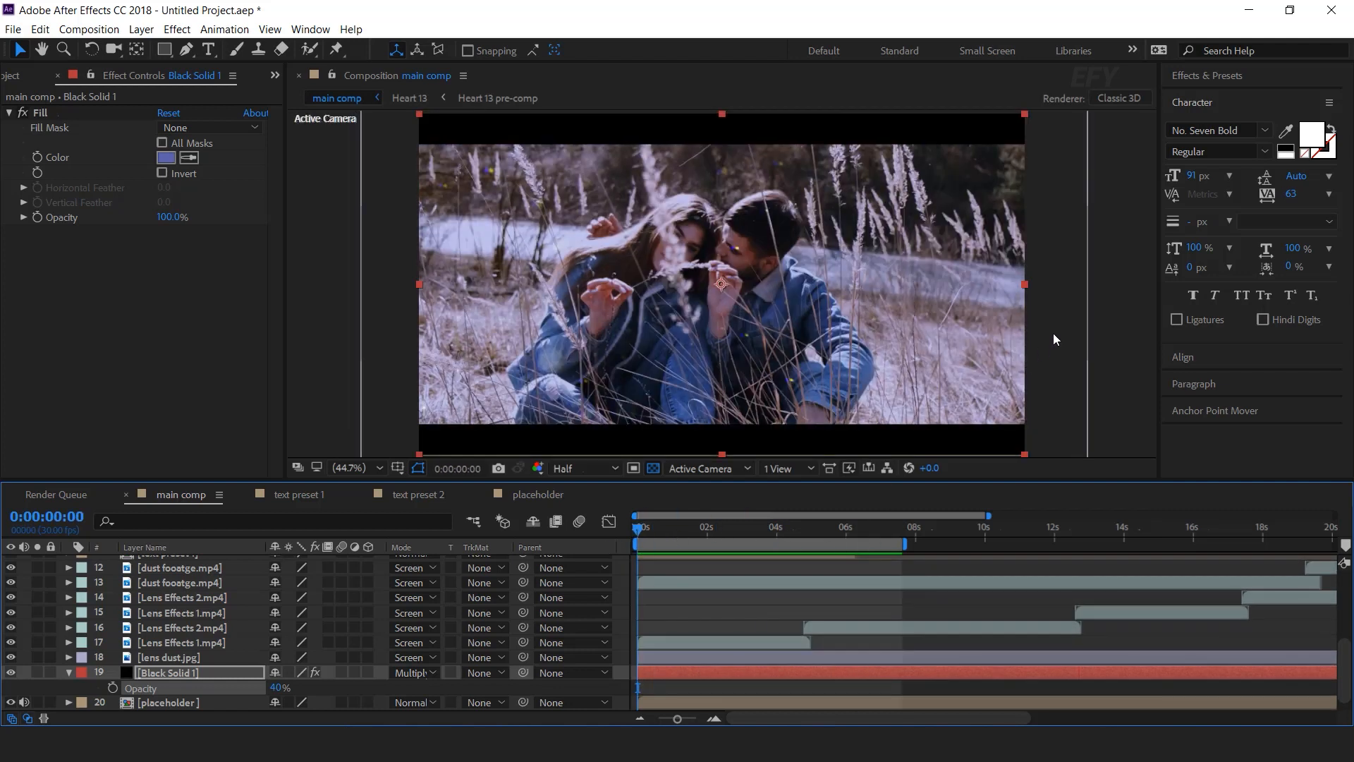
click(69, 673)
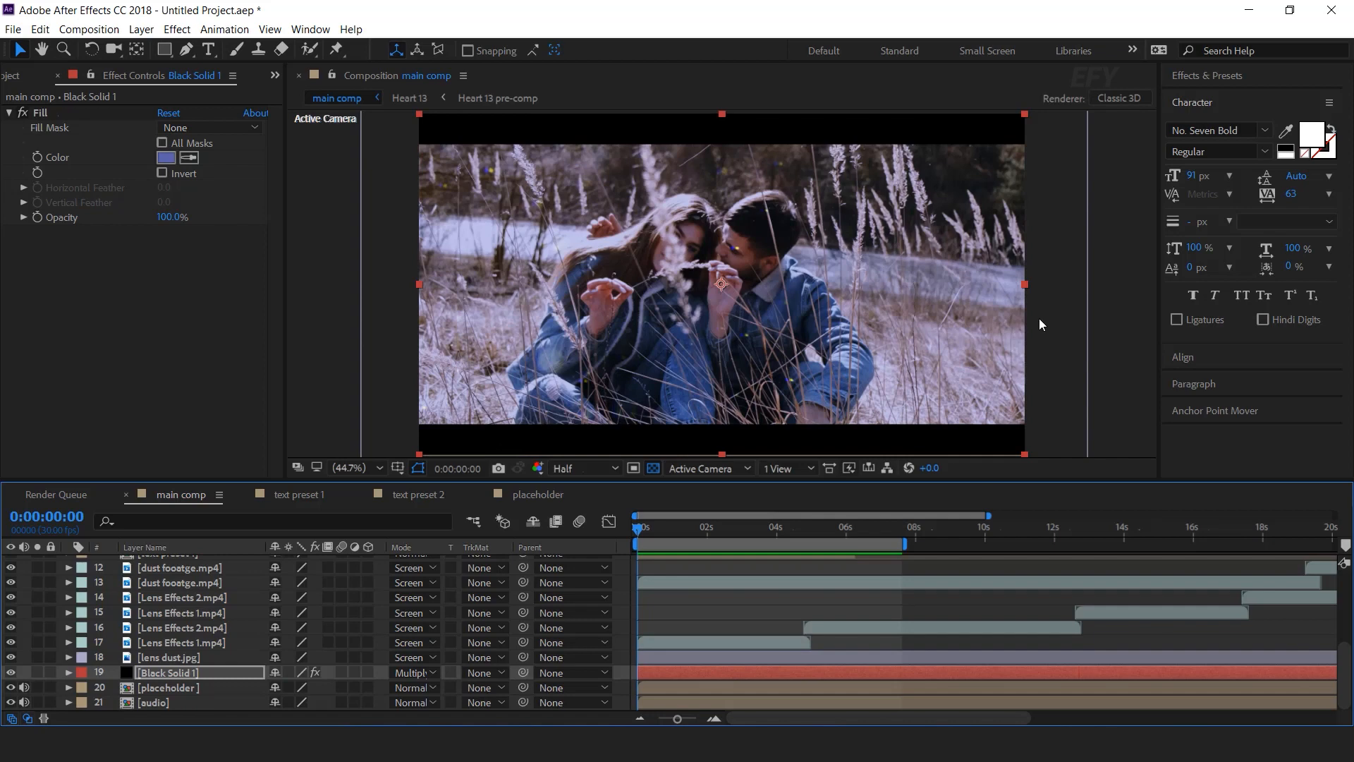